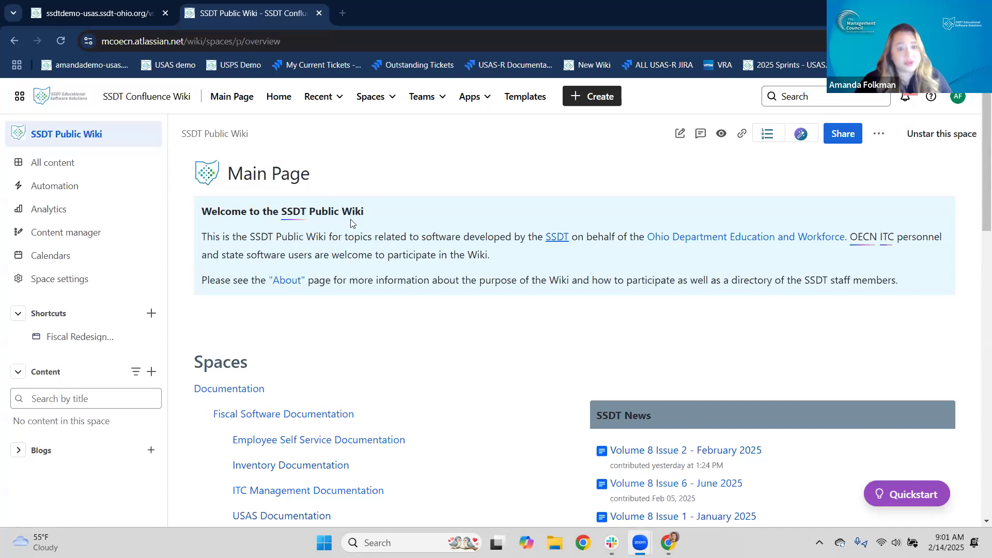
Open the USAS Documentation space from the wiki's main page
scroll(398, 267, down, 1)
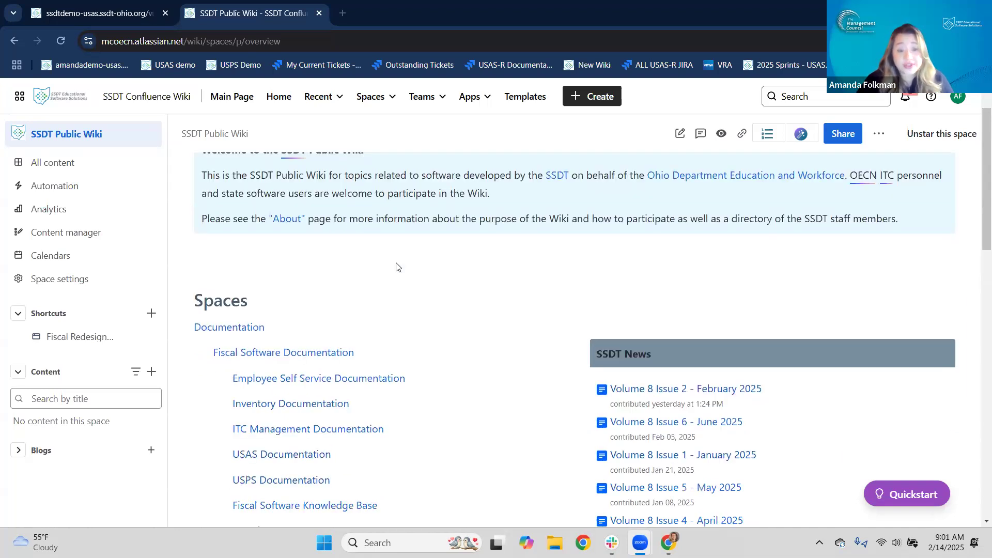
scroll(398, 266, down, 1)
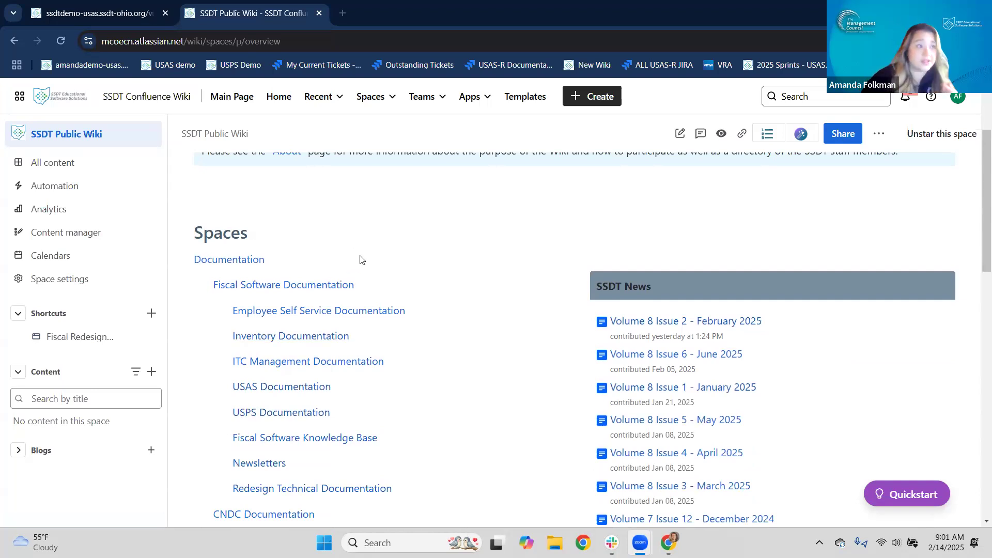
click(319, 388)
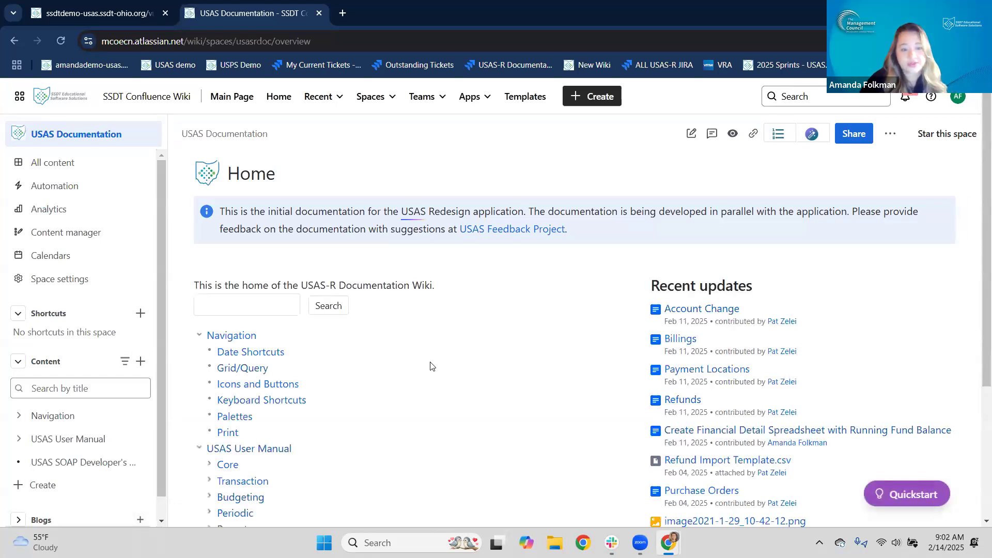
Expand Budgeting under the USAS User Manual and open the Budgeting chapter
scroll(432, 366, down, 2)
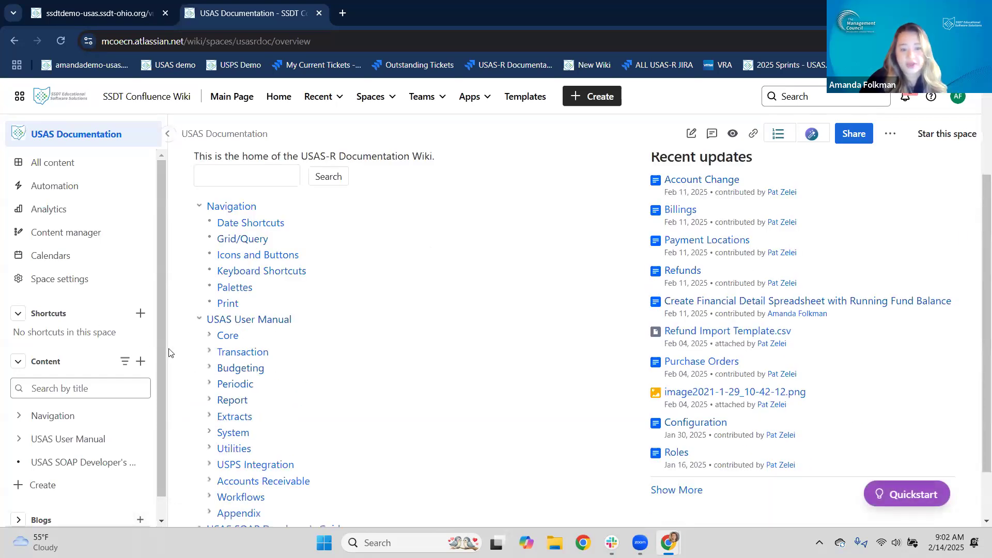
click(209, 368)
scroll(209, 368, down, 2)
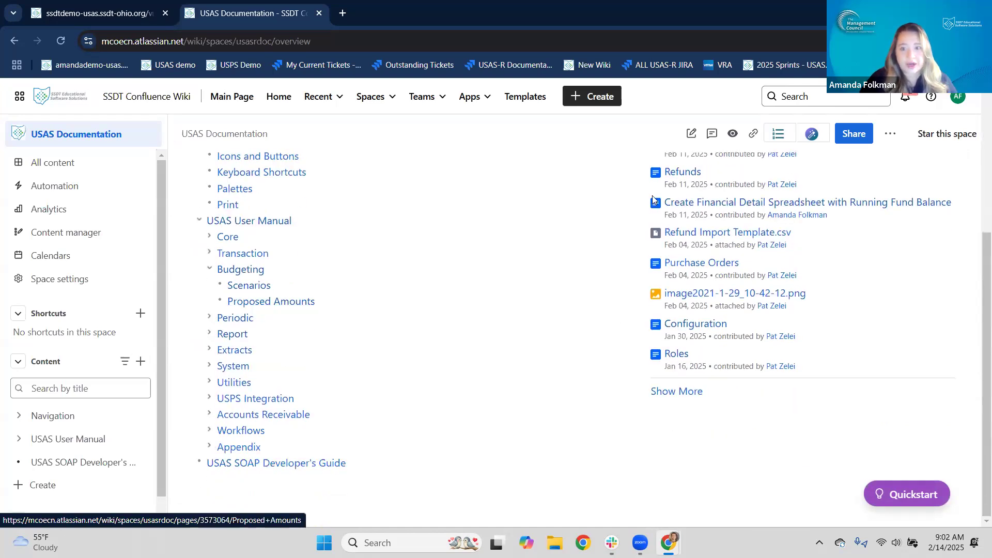
click(246, 278)
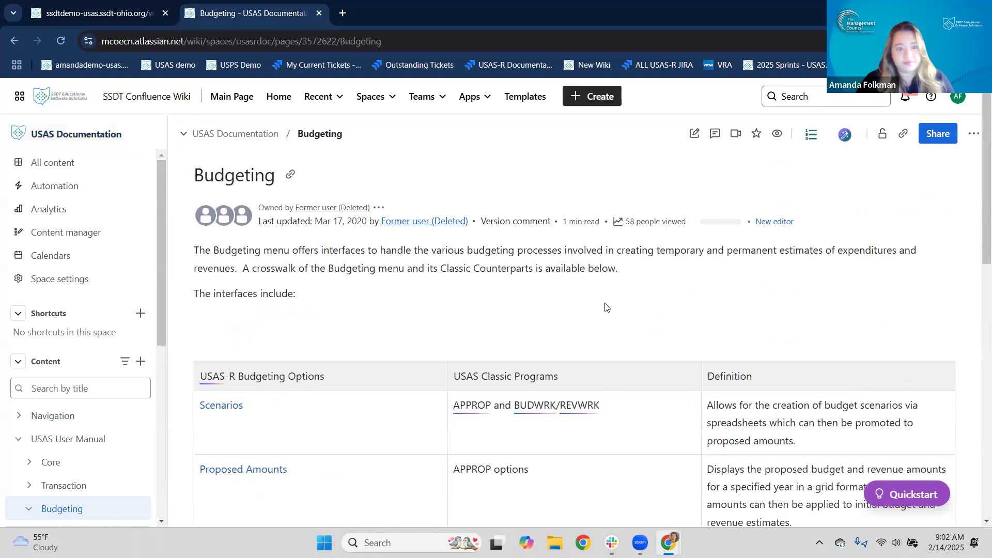
Open the linked steps for creating proposed amounts for the next fiscal year in a separate browser tab
scroll(251, 290, down, 2)
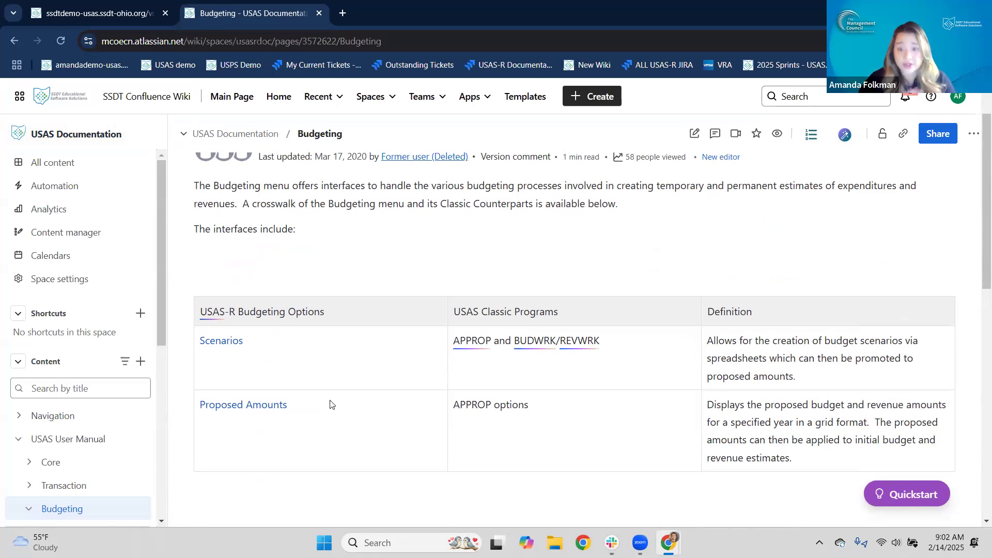
scroll(331, 404, down, 4)
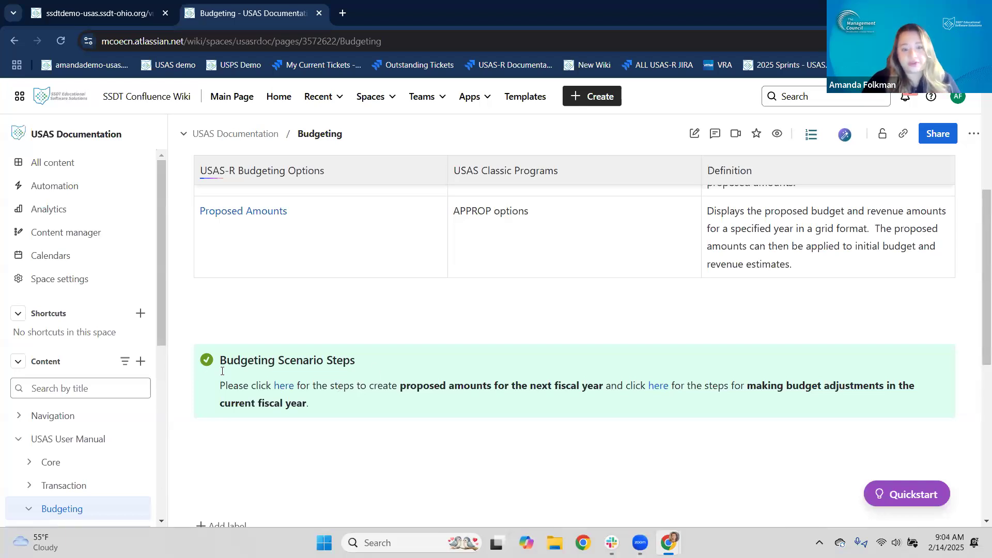
drag(400, 385, 571, 392)
right_click(283, 392)
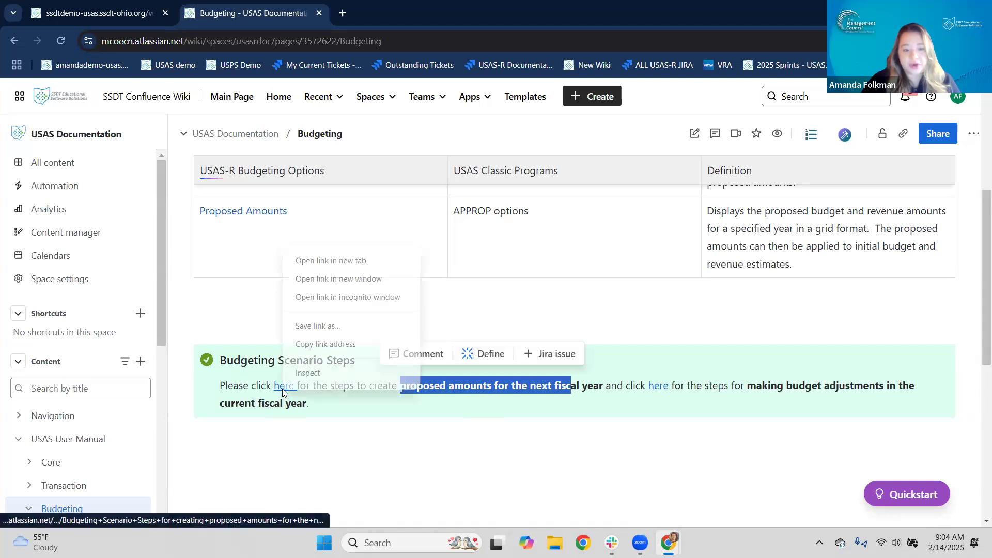
click(305, 268)
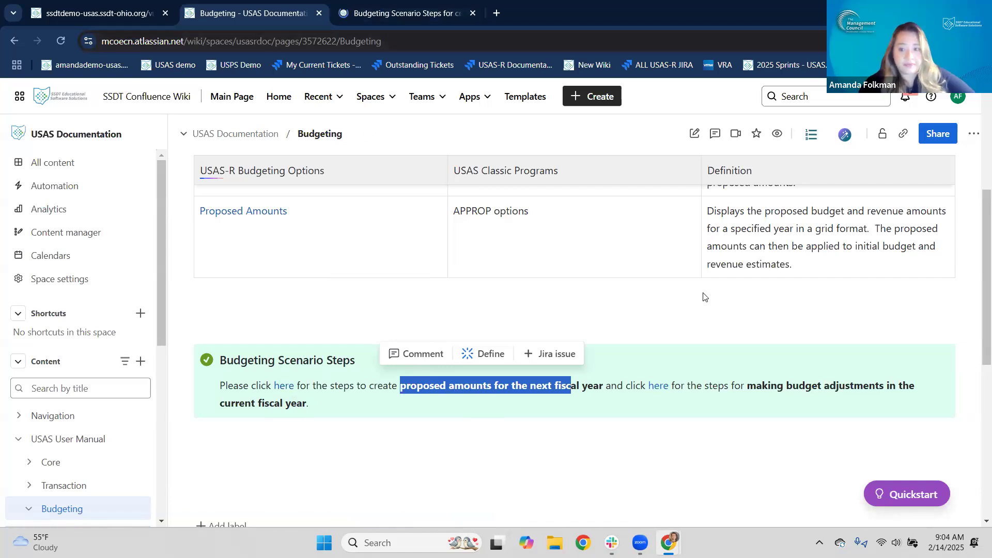
scroll(704, 294, up, 3)
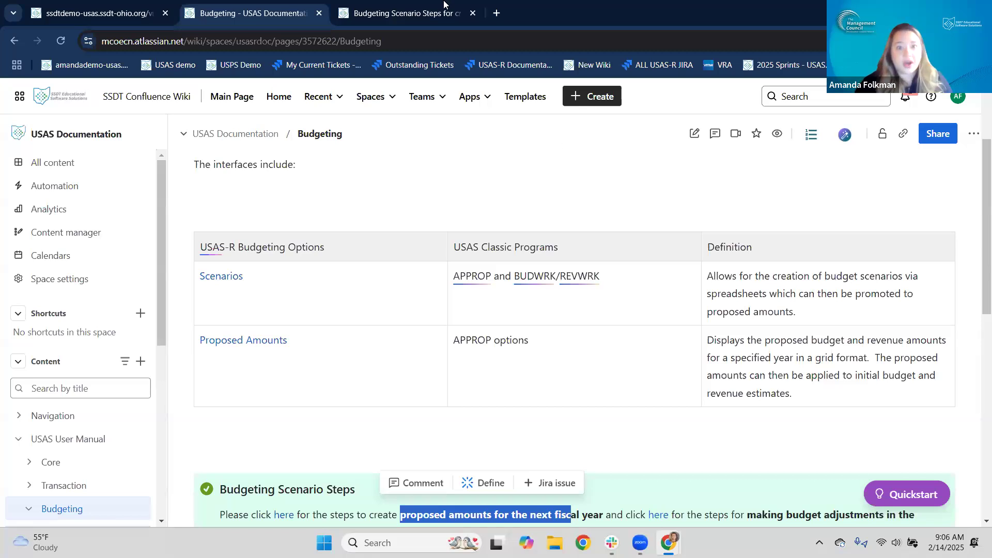
Review the Scenarios section of the steps for creating proposed amounts for the next fiscal year
click(417, 14)
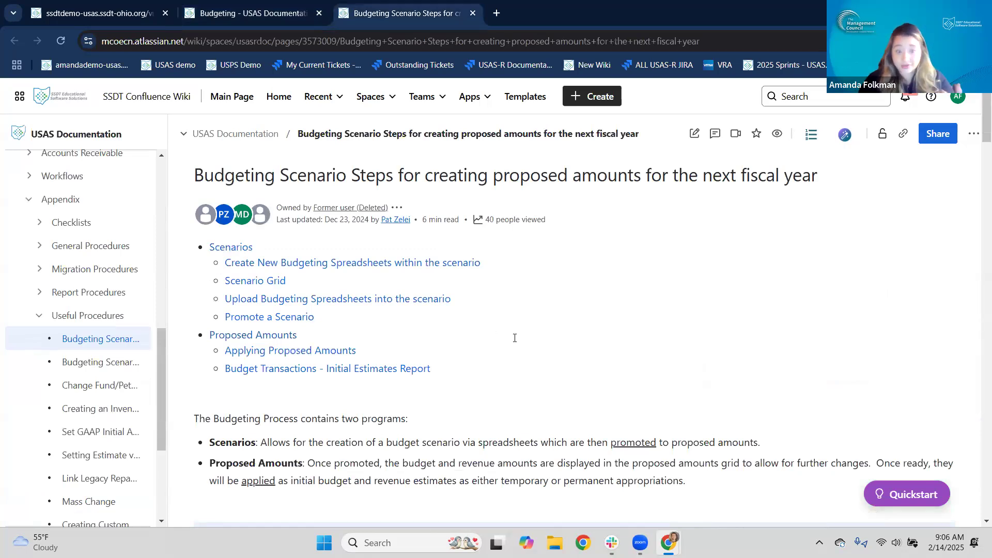
scroll(515, 342, down, 5)
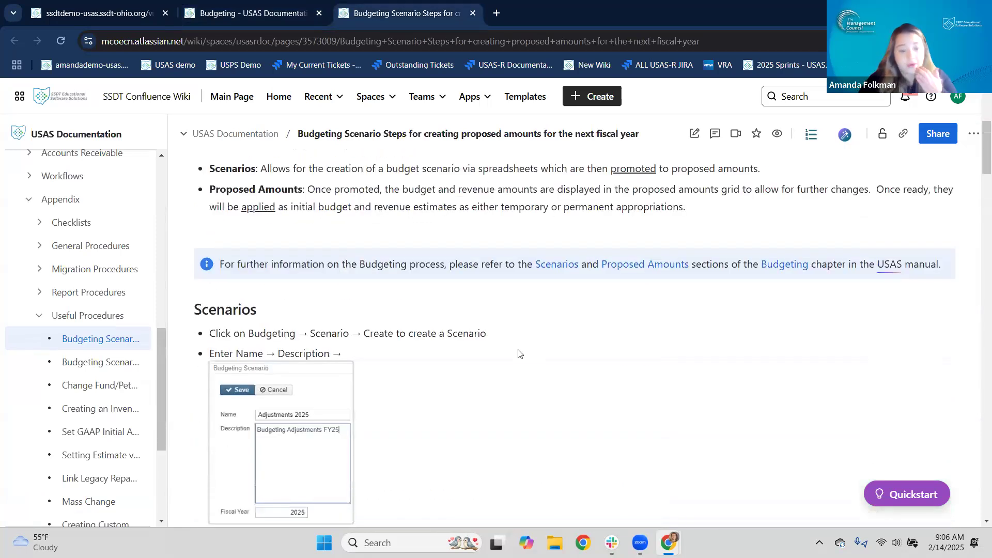
scroll(518, 354, down, 1)
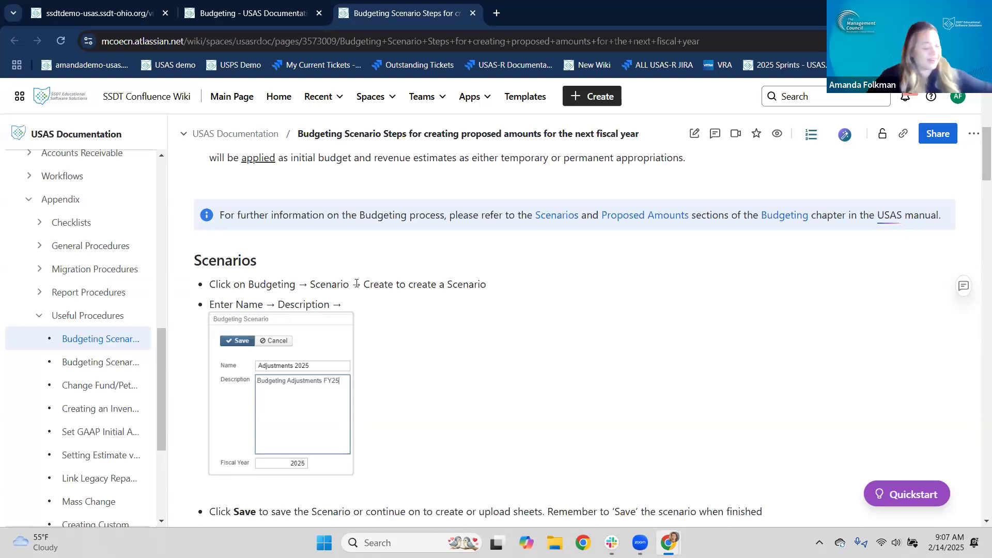
Switch to the USAS application and log in again with the prefilled credentials
click(91, 14)
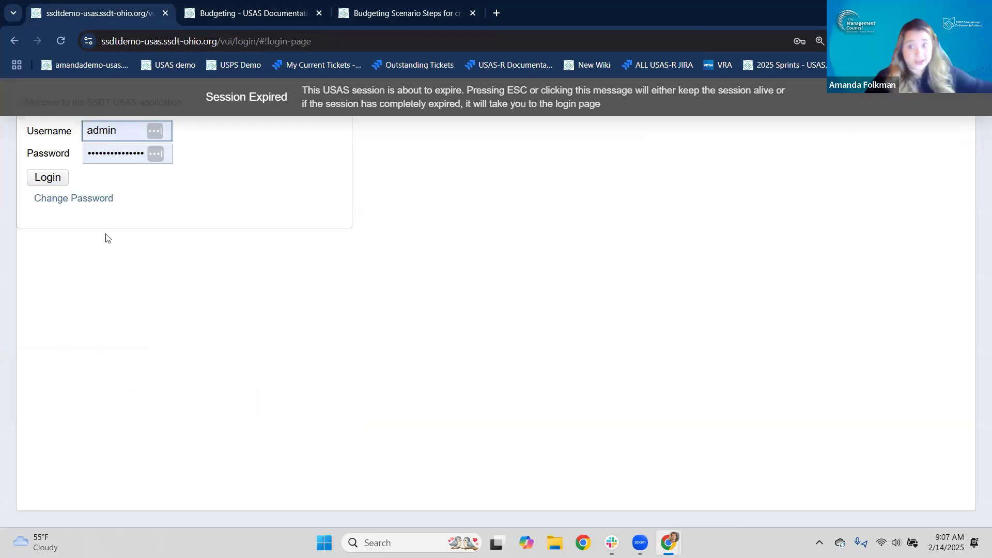
click(297, 94)
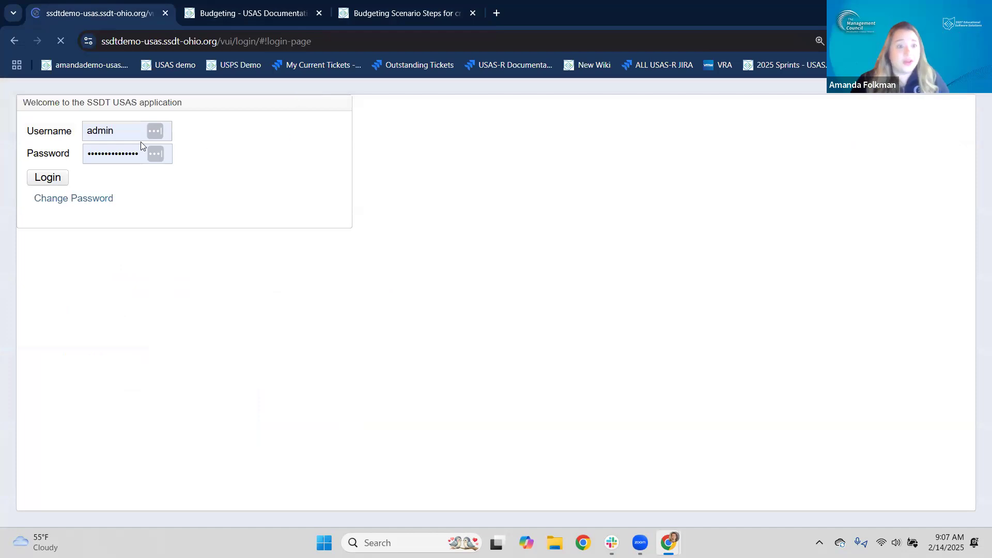
click(56, 177)
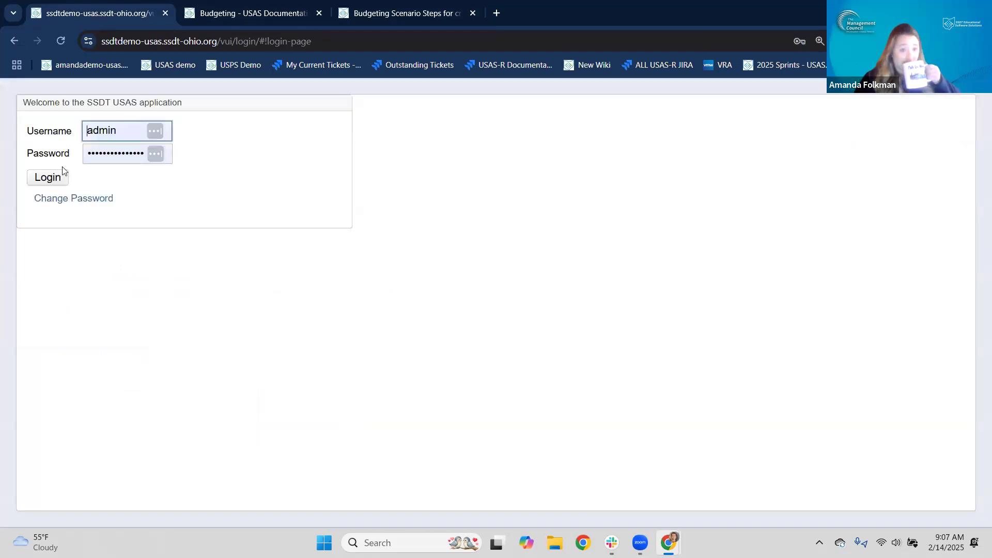
click(48, 184)
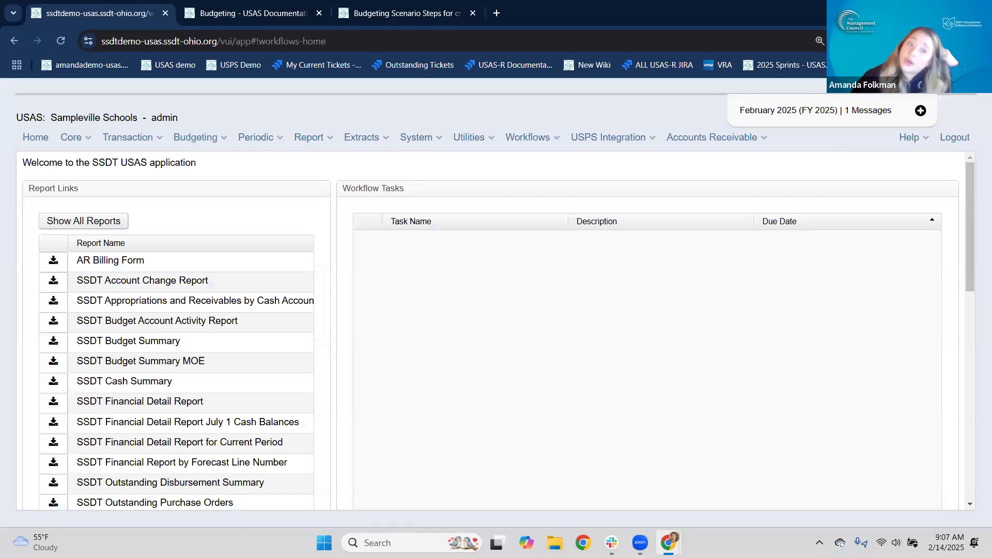
Open the Budgeting Scenarios grid and look at the blank form for creating a scenario without saving it
click(185, 140)
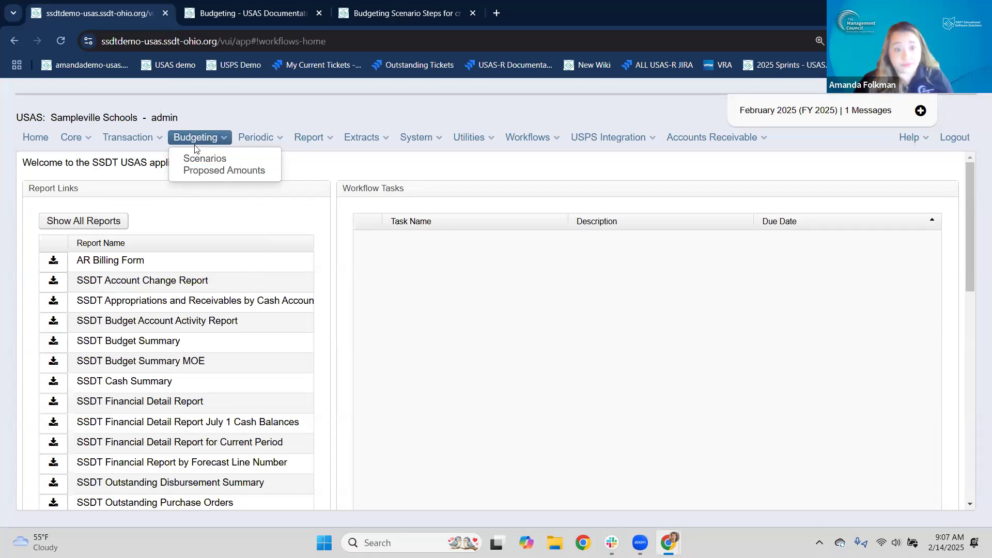
click(218, 162)
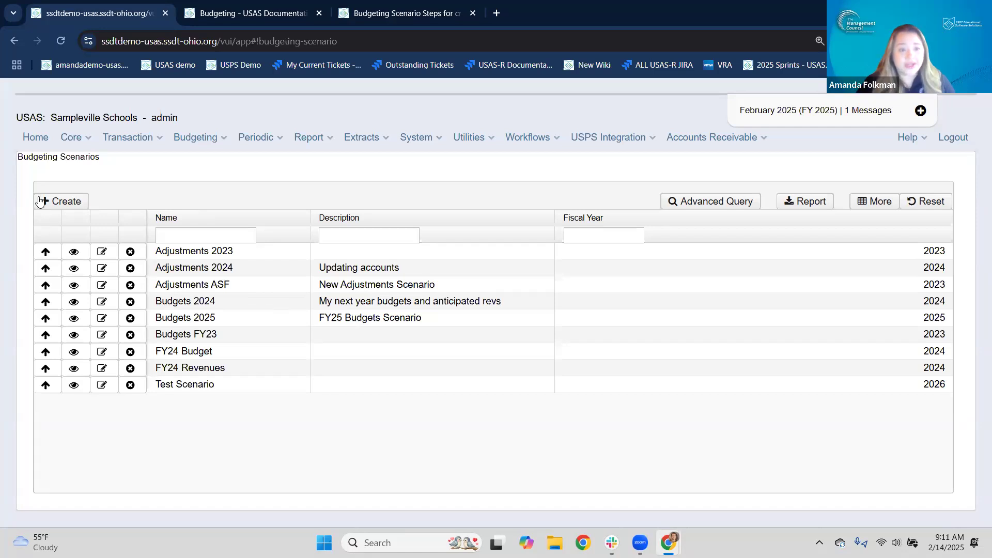
click(58, 203)
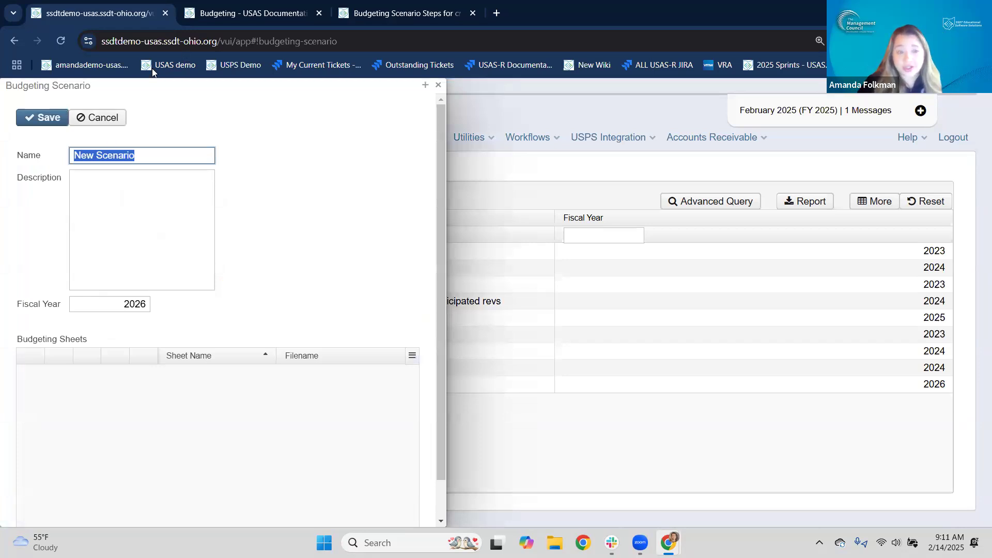
click(439, 87)
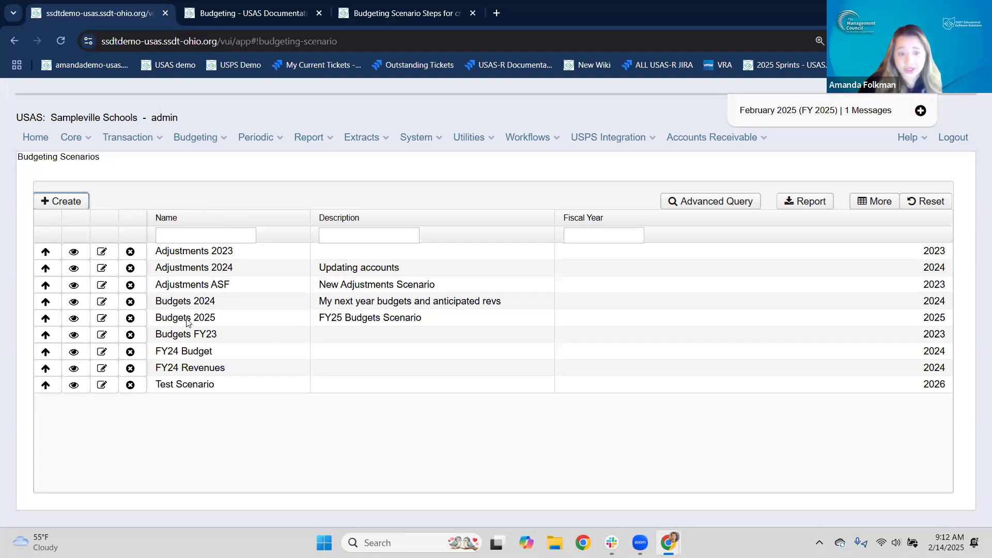
View the Budgets 2025 scenario and clone it with its budgeting sheets
click(73, 319)
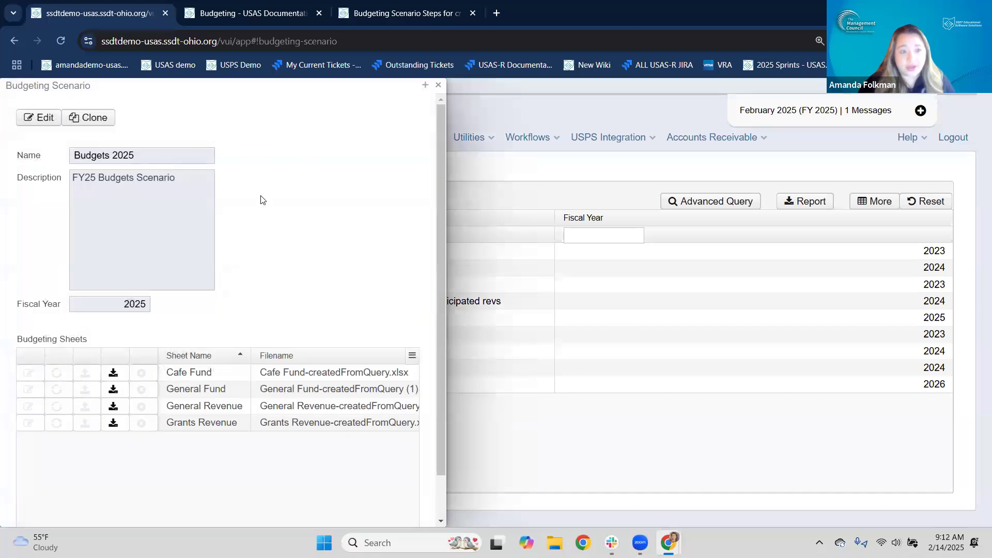
click(99, 123)
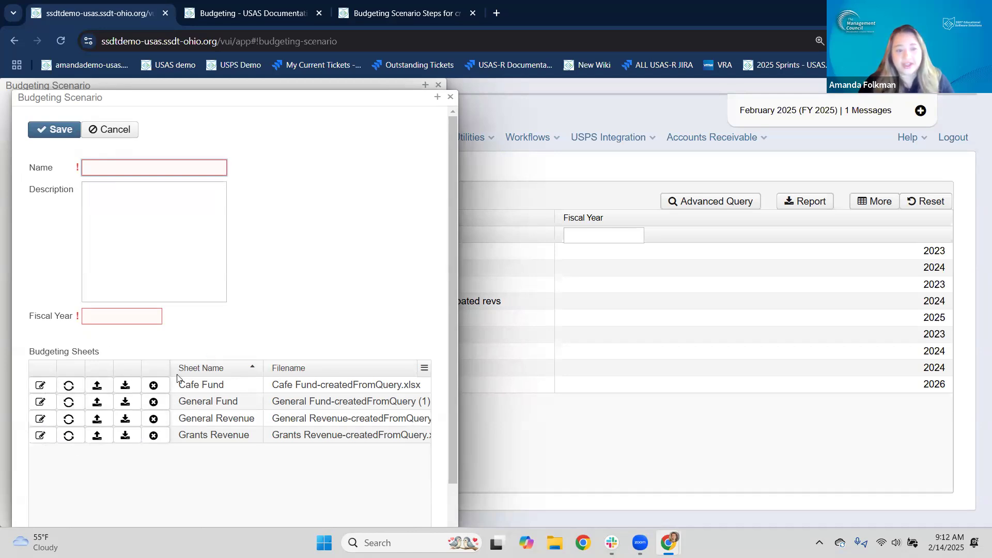
Inspect the prior-year and FYTD expendable columns in the cloned scenario's Cafe Fund sheet, leaving it without changes
click(40, 387)
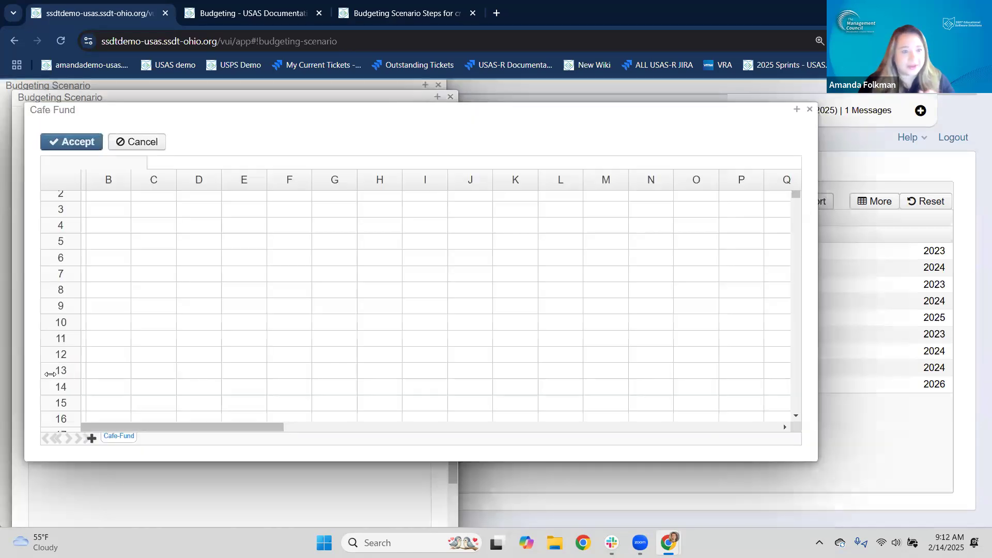
drag(274, 427, 352, 429)
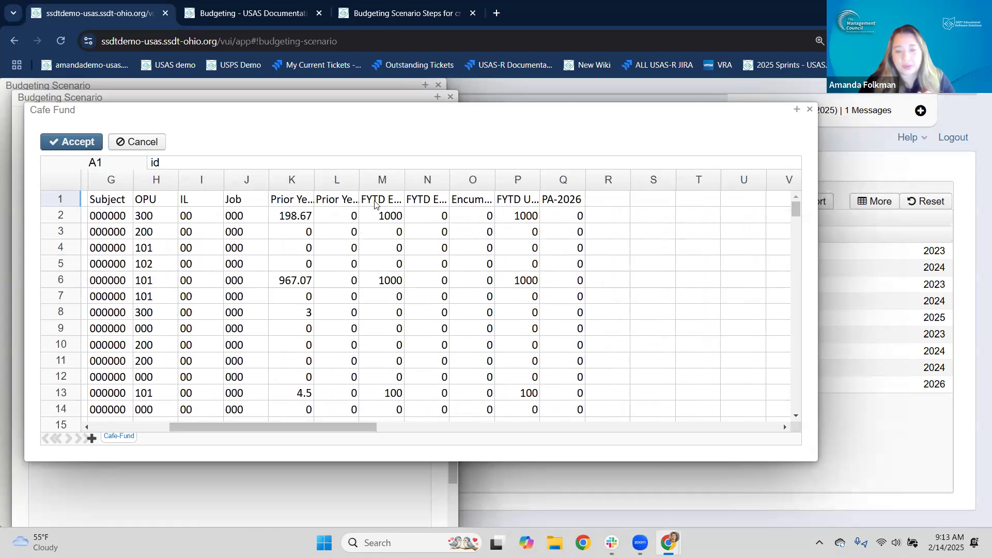
click(383, 221)
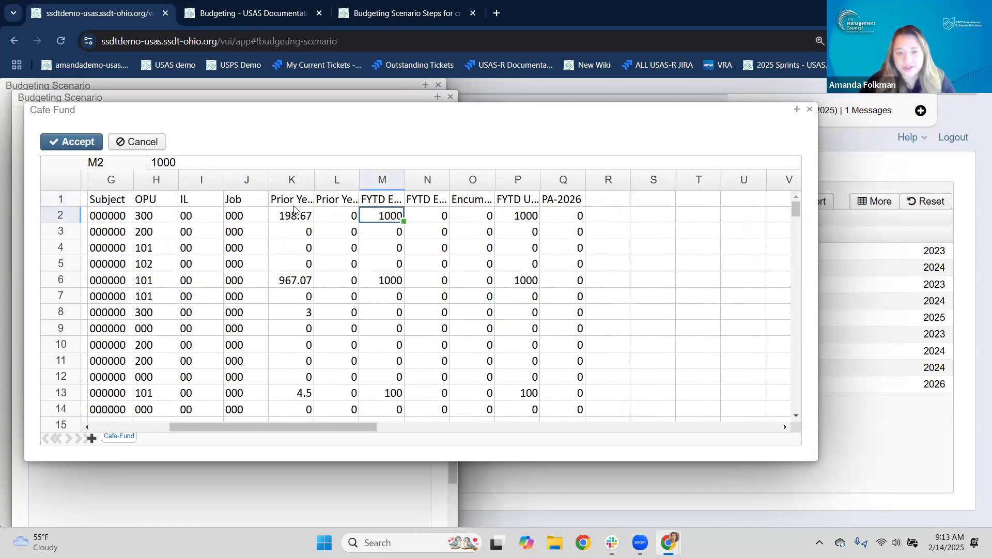
click(278, 223)
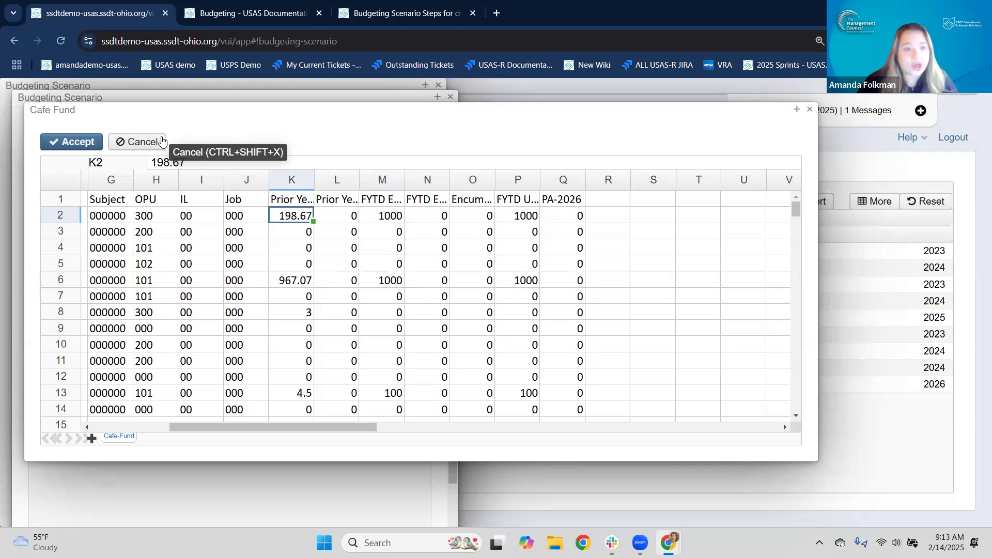
click(161, 141)
scroll(269, 233, up, 1)
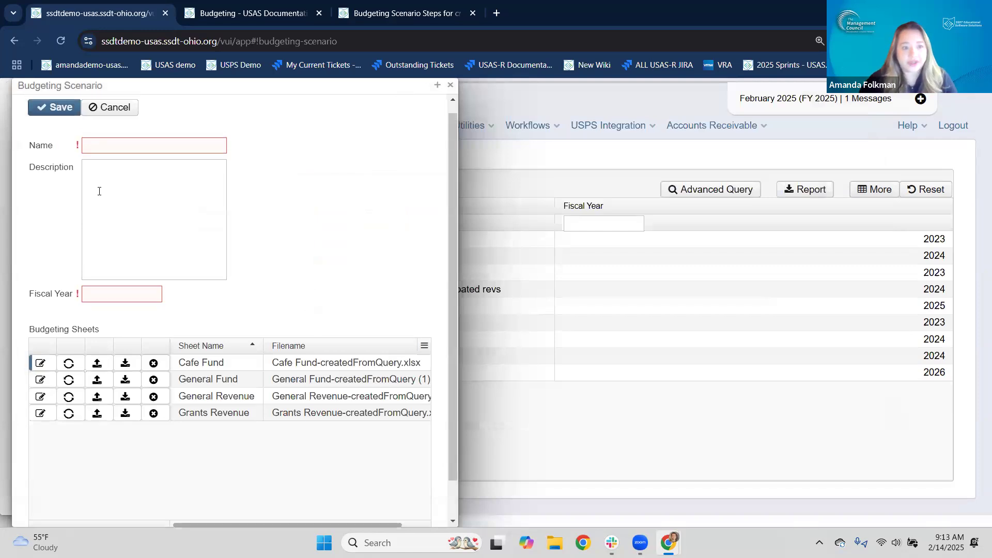
Name the cloned scenario Budgets 2026 and describe it as FY26 Budgets Scenario
drag(214, 88, 476, 95)
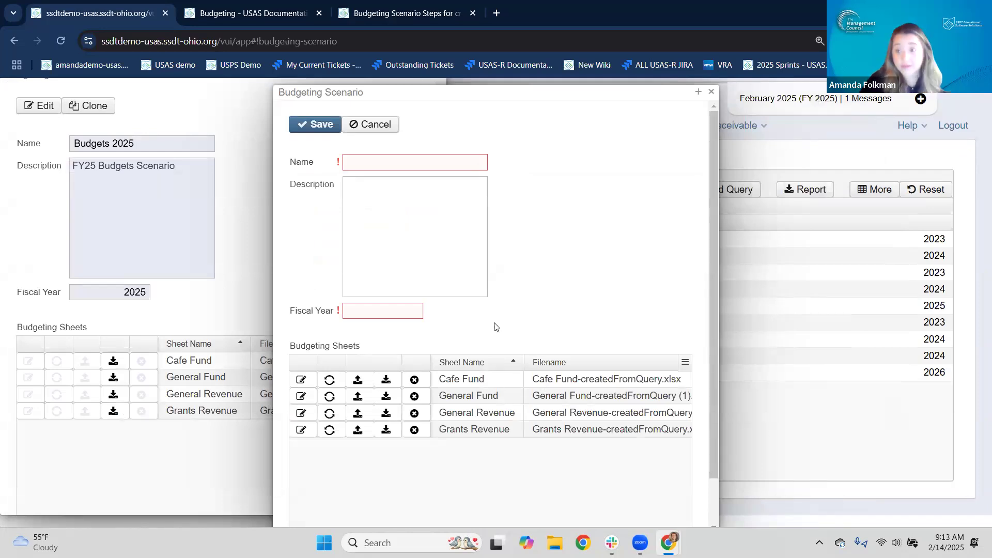
key(Tab)
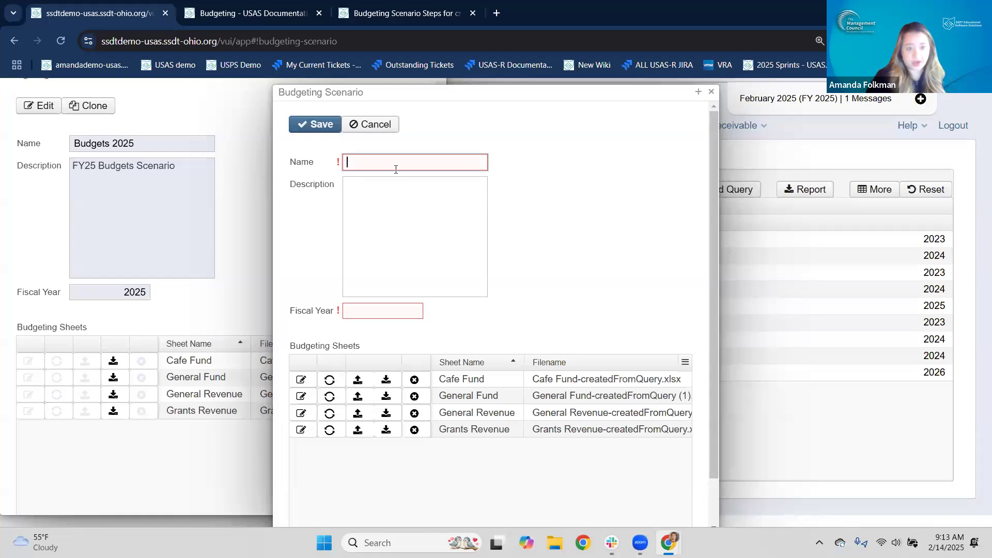
text(Budgets )
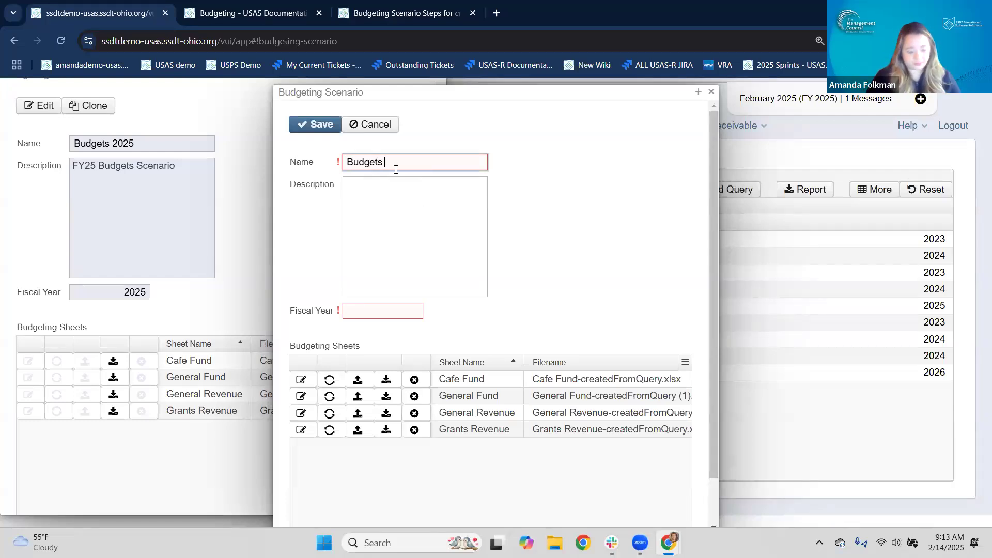
text(2026)
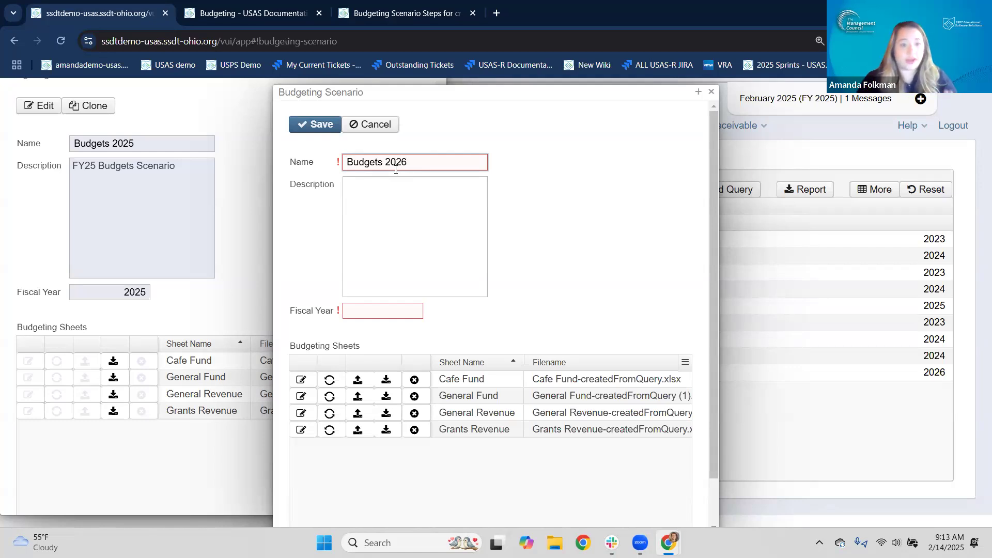
click(400, 190)
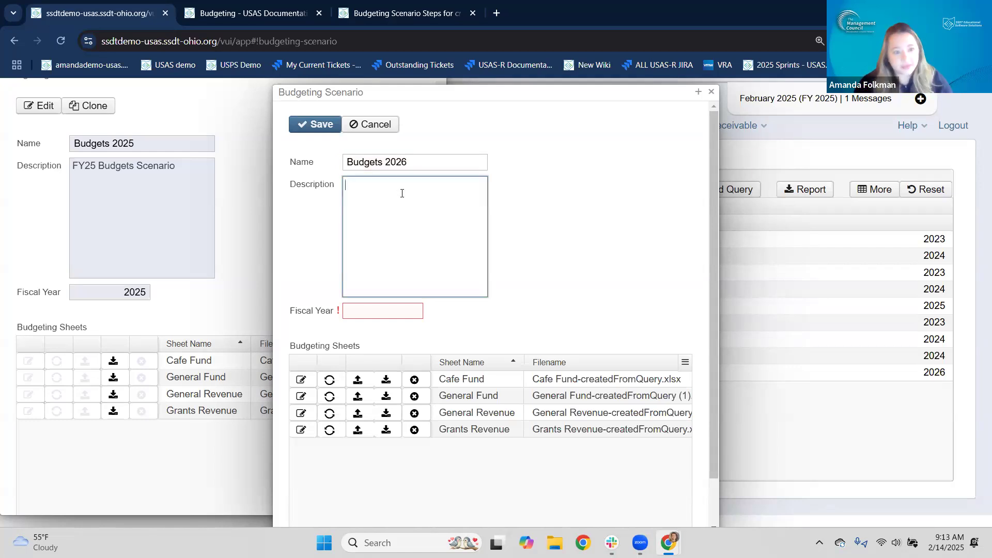
text(FY)
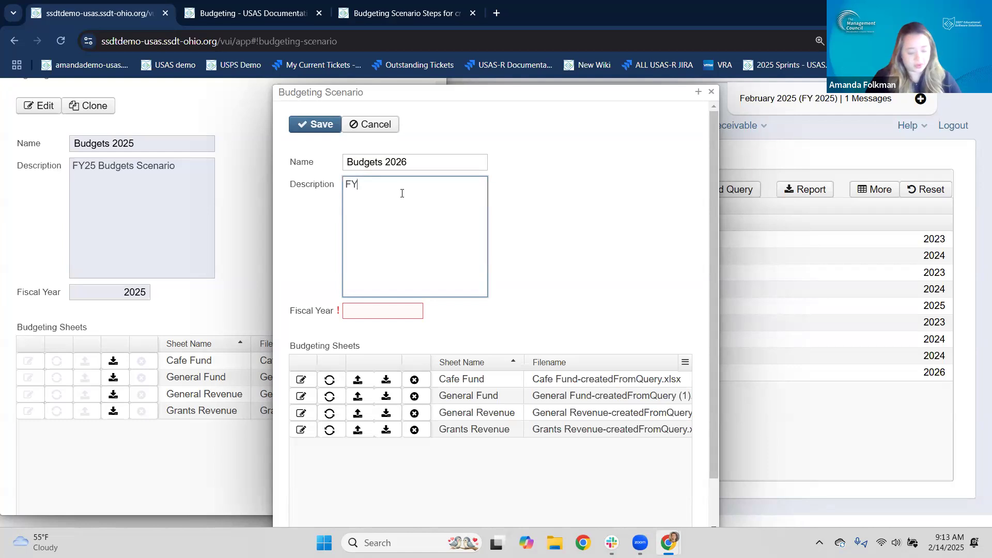
text(26 Budget)
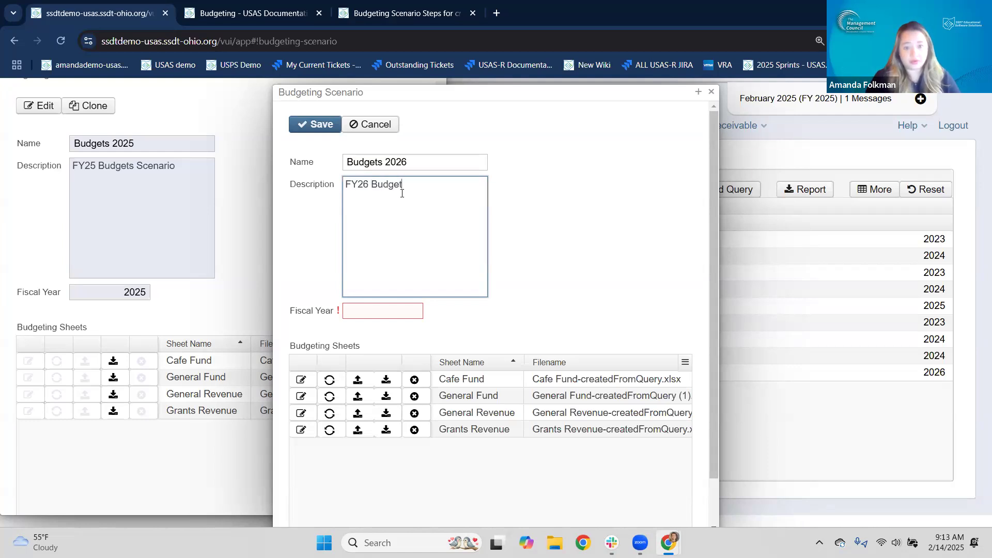
text(s Scenario)
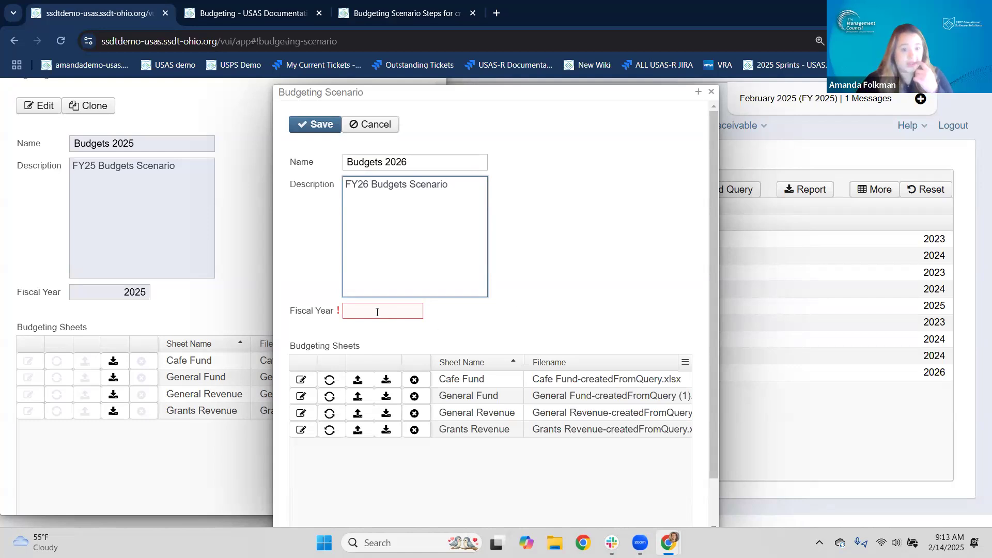
Set the cloned scenario's fiscal year to 2026 and save the scenario
click(377, 312)
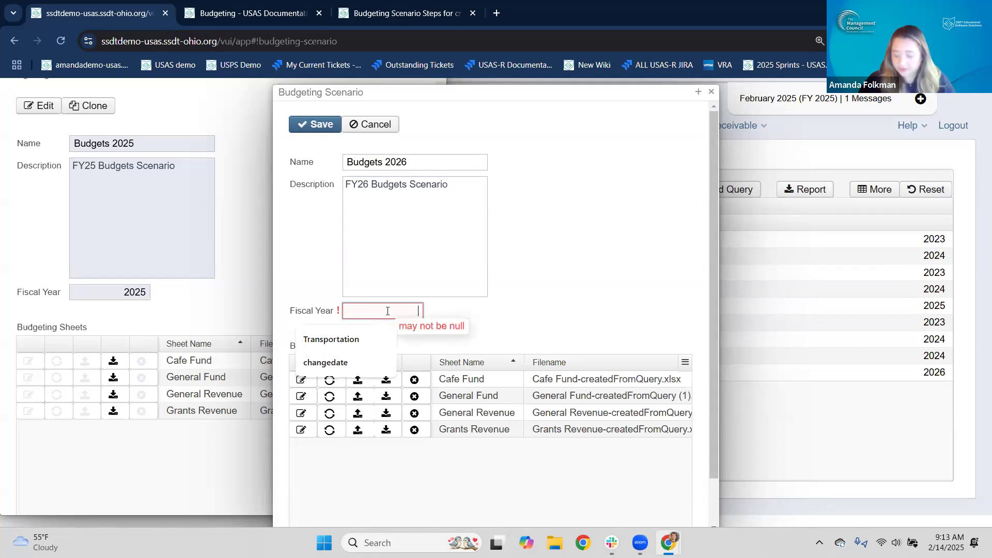
text(2026)
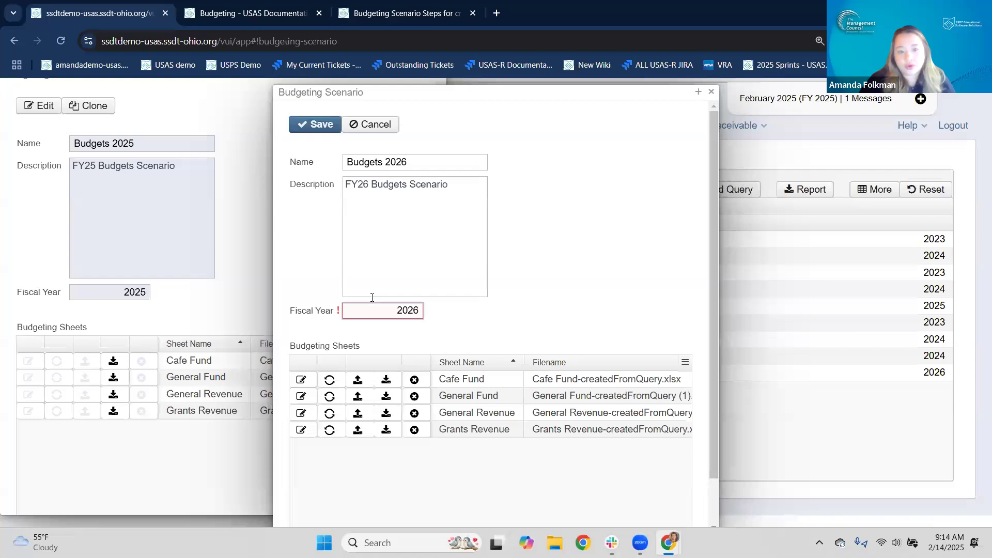
click(508, 308)
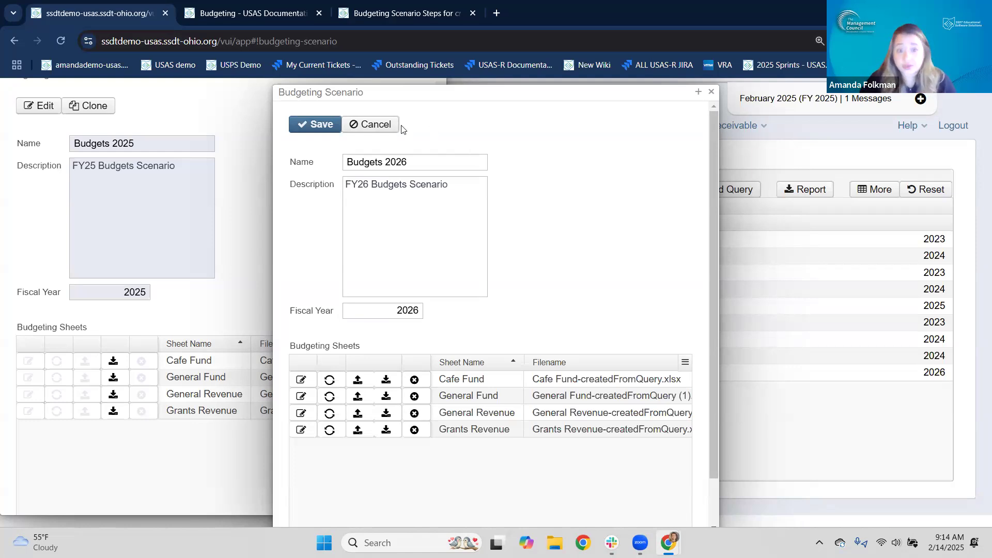
click(312, 129)
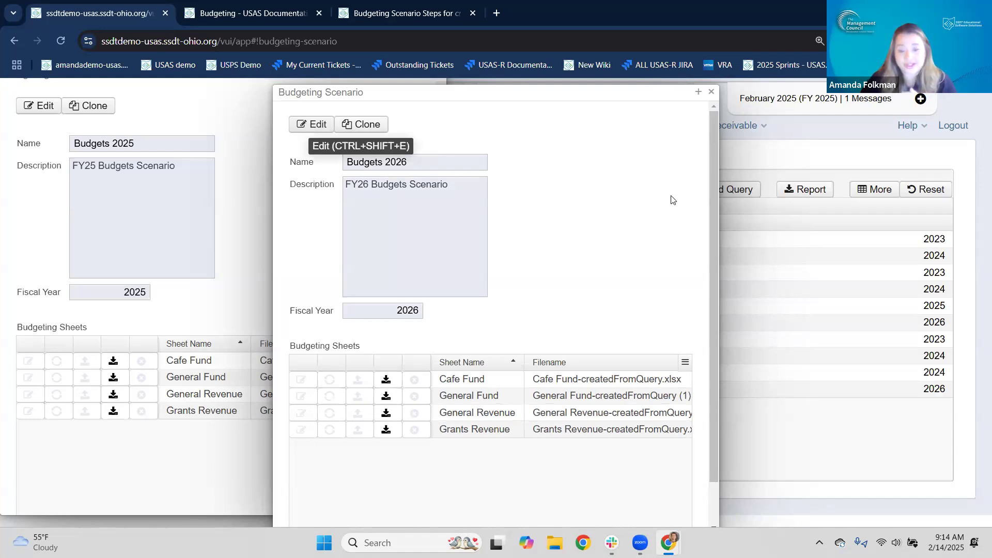
Open the saved Budgets 2026 scenario for editing, look over its budgeting sheets and creation options, then save and close it
click(298, 133)
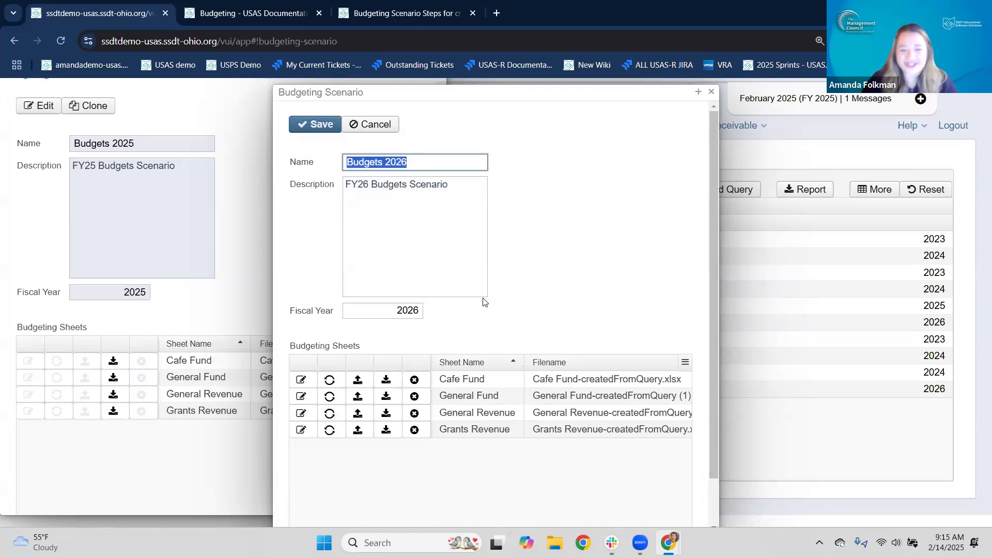
scroll(483, 301, down, 1)
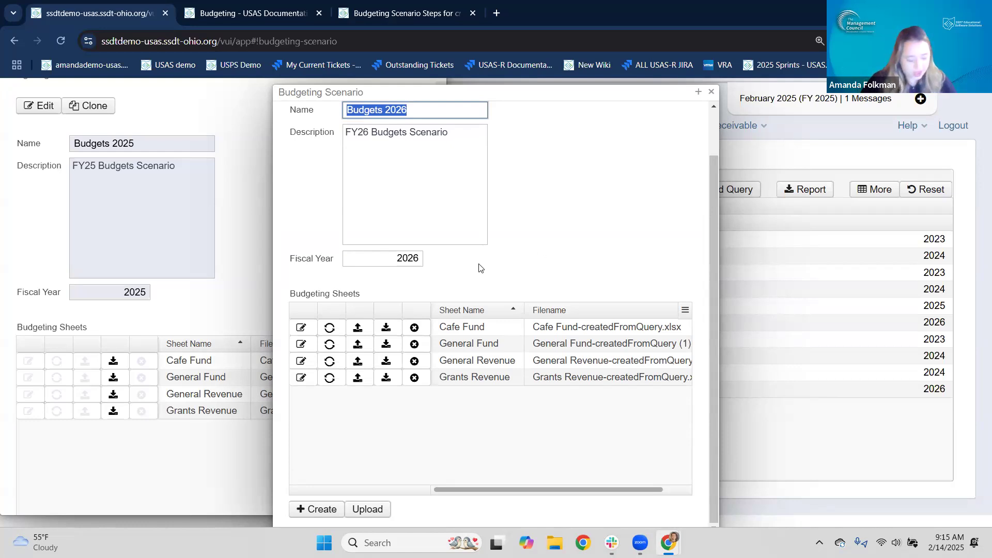
scroll(512, 289, up, 1)
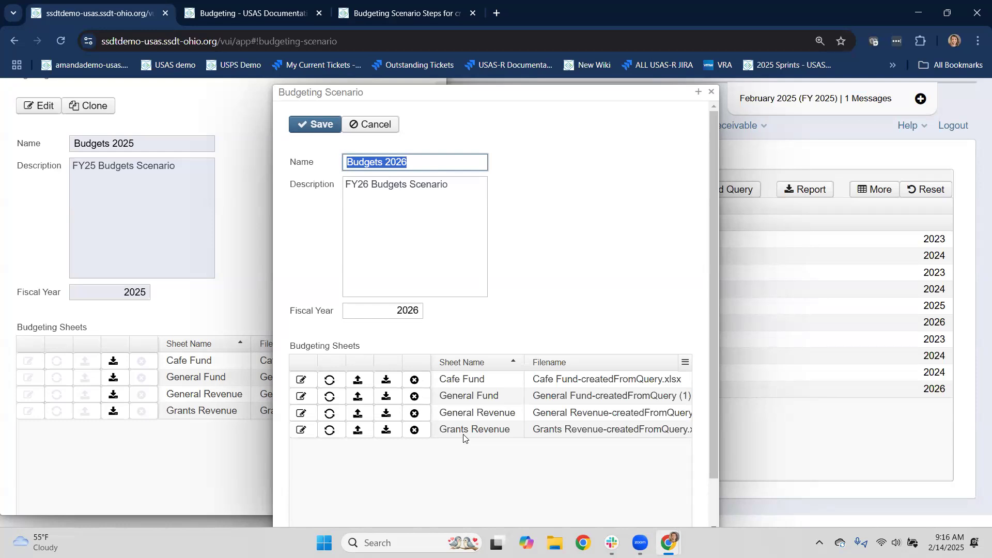
click(321, 125)
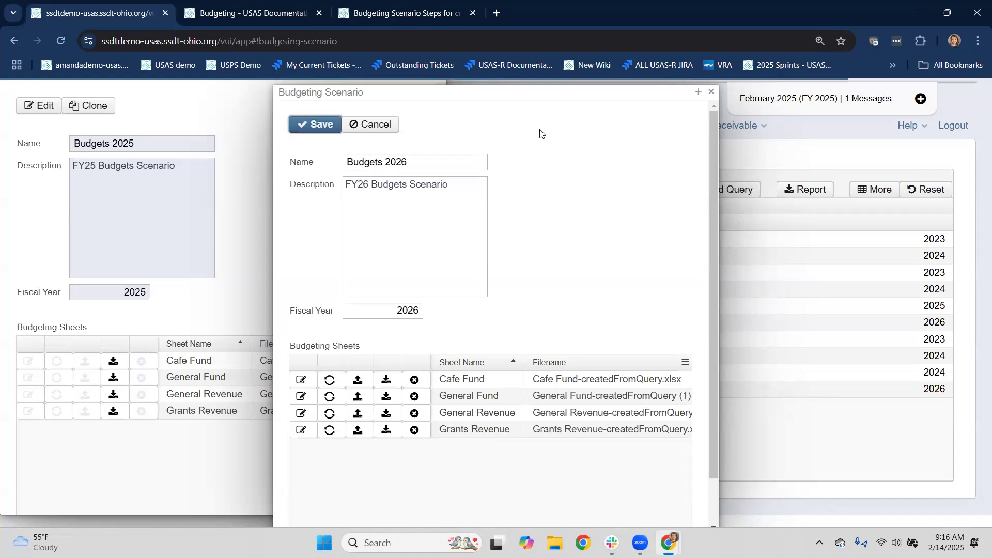
click(711, 92)
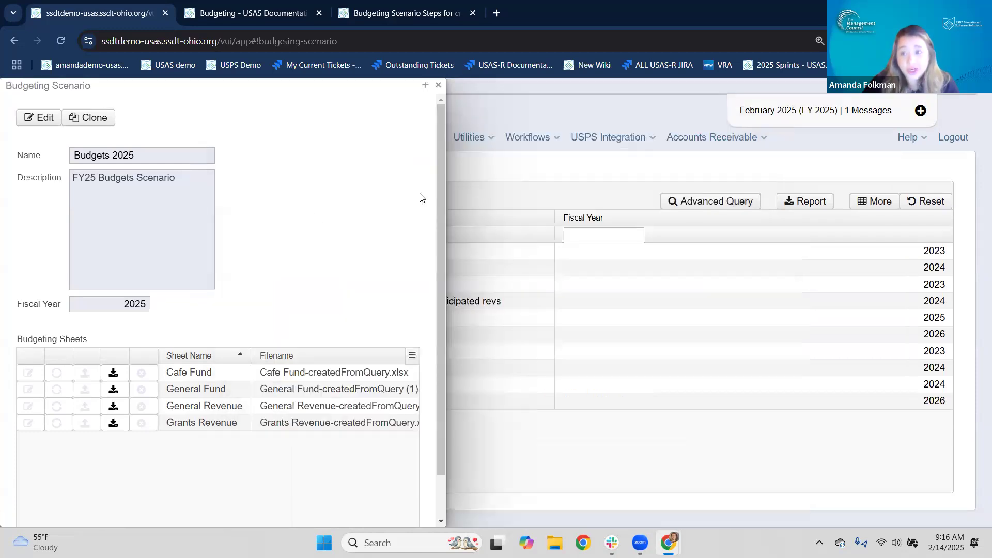
Look at the Budgets 2025 and Adjustments 2024 scenarios in edit mode, closing each without changes
click(39, 118)
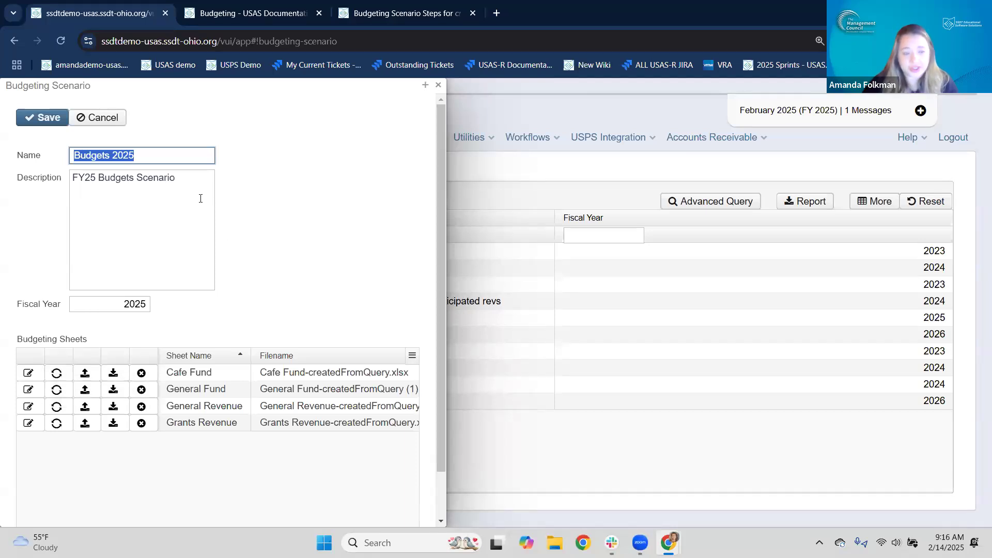
click(439, 86)
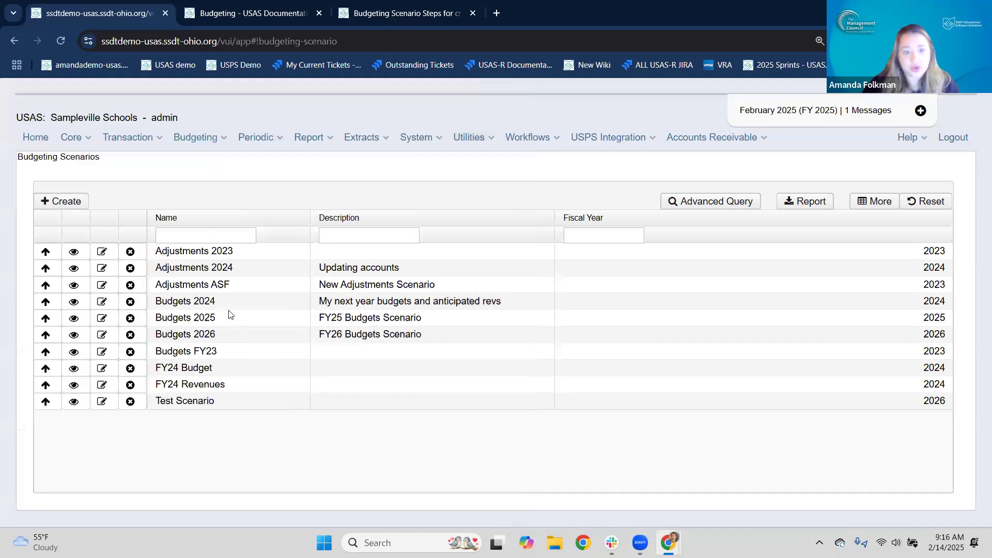
click(73, 270)
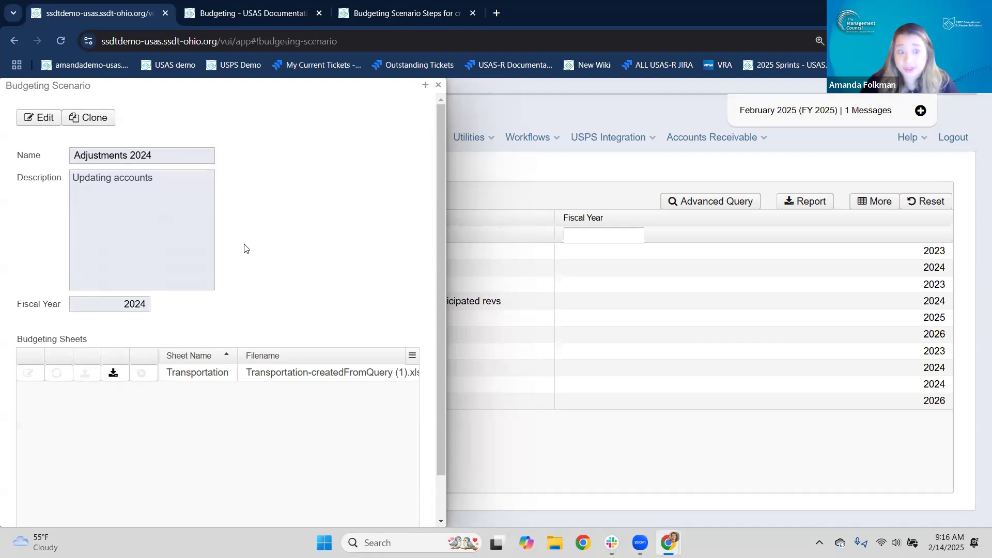
click(42, 119)
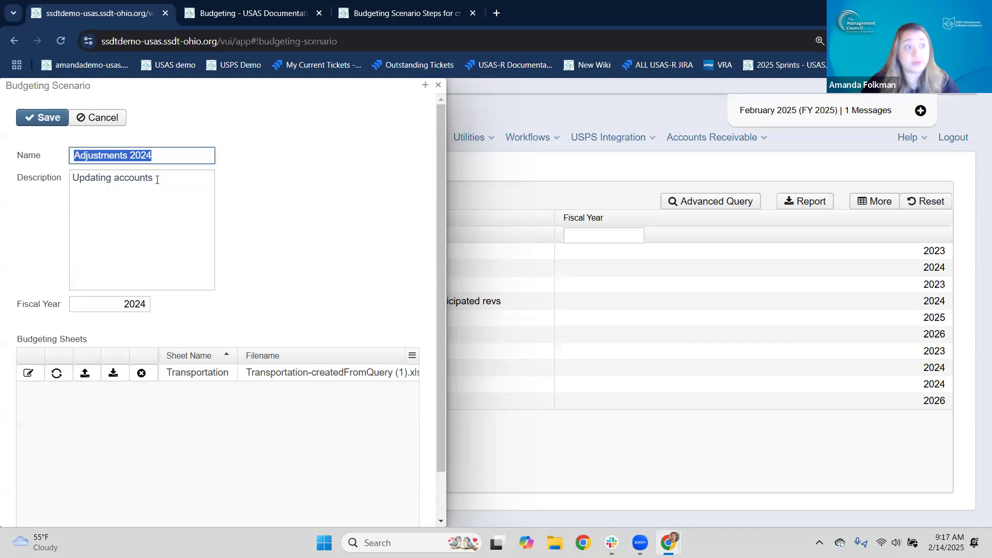
click(433, 87)
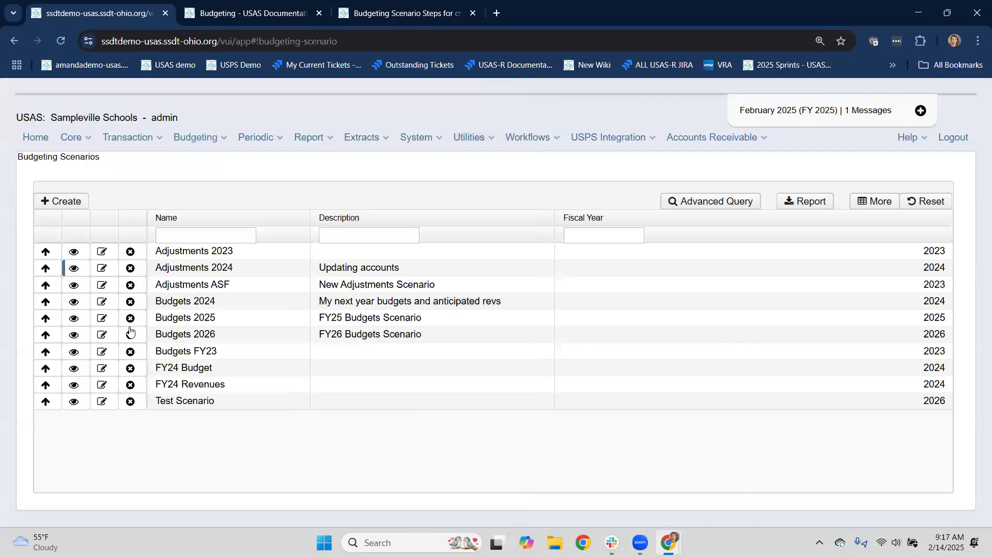
Start another clone of Budgets 2025 to inspect the PA-2026 column in its Cafe Fund sheet, and close it without saving
click(79, 320)
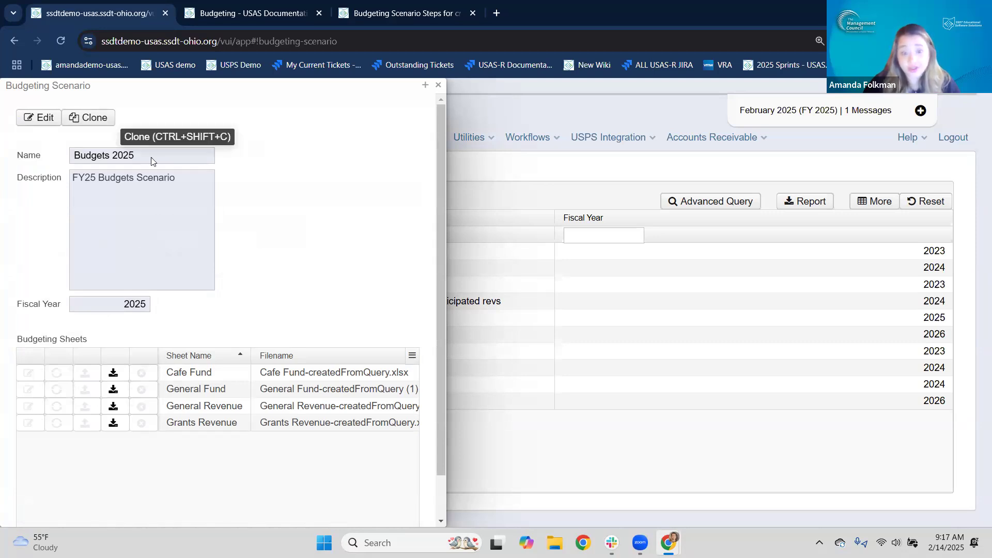
click(83, 118)
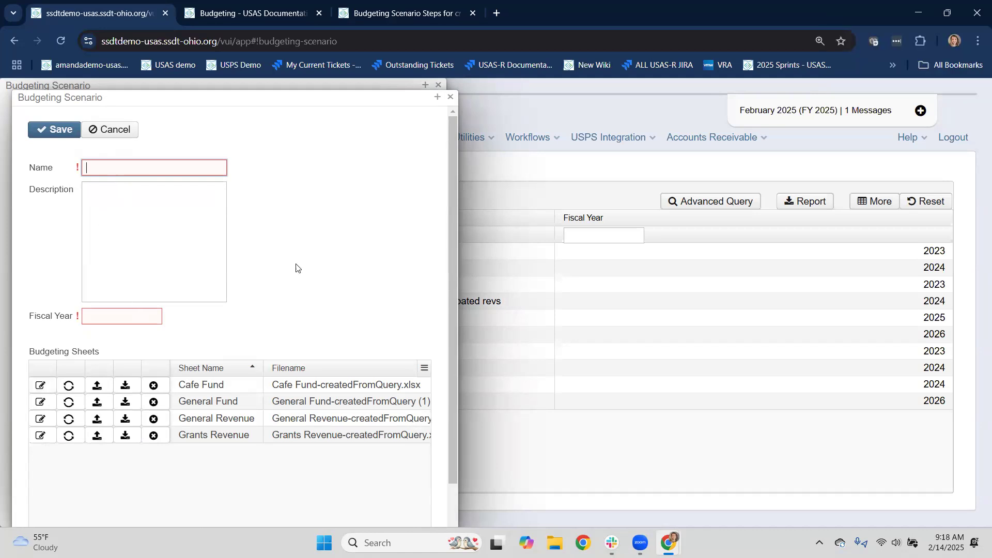
click(115, 317)
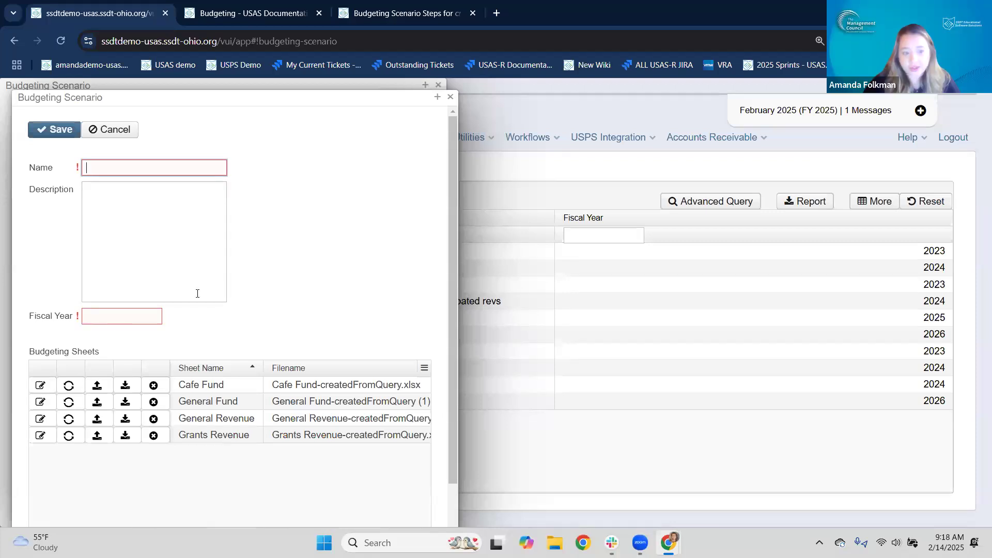
click(40, 385)
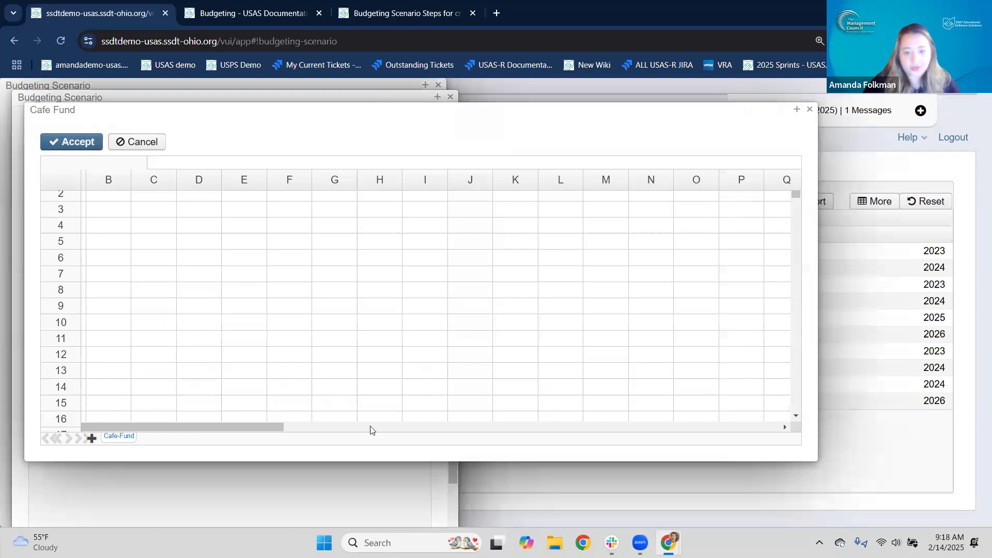
drag(277, 429, 390, 429)
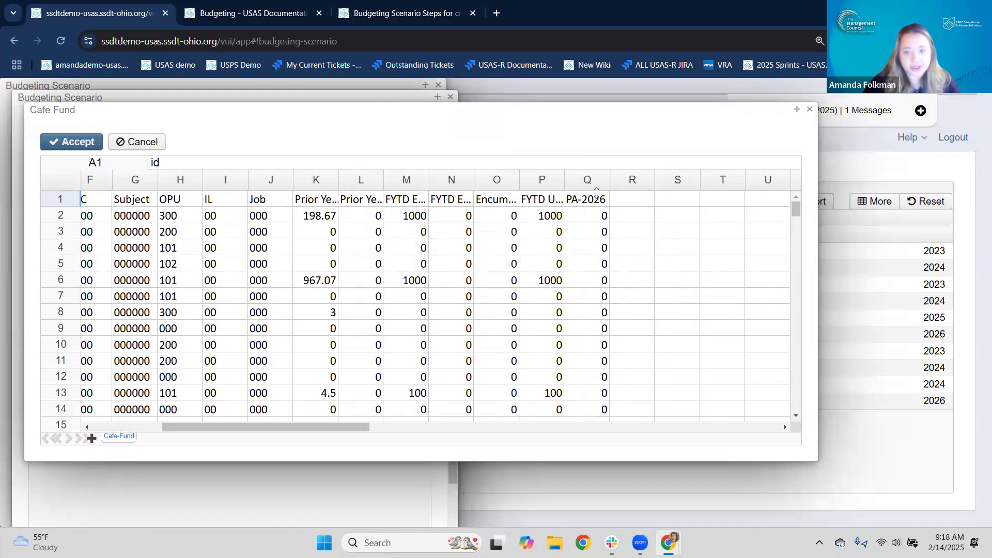
click(574, 203)
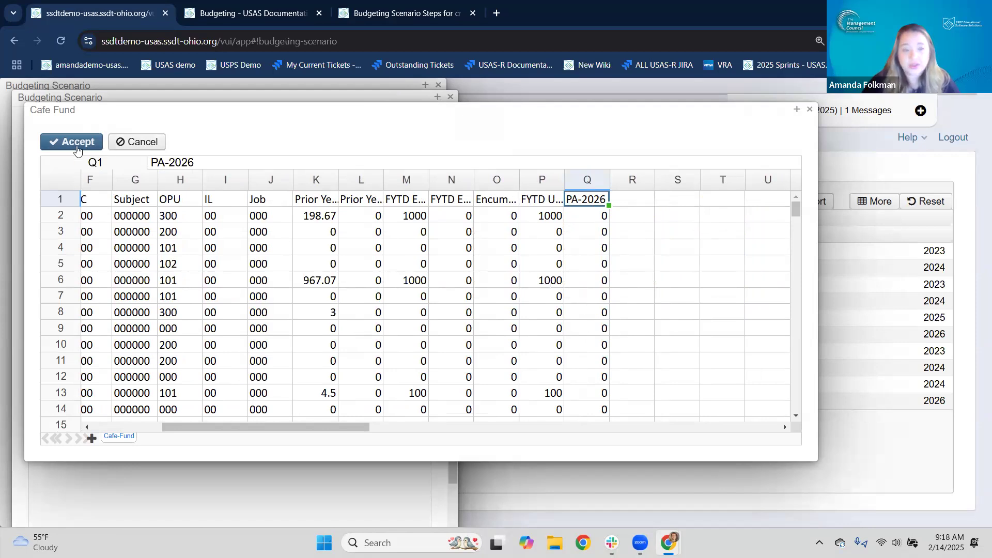
click(128, 136)
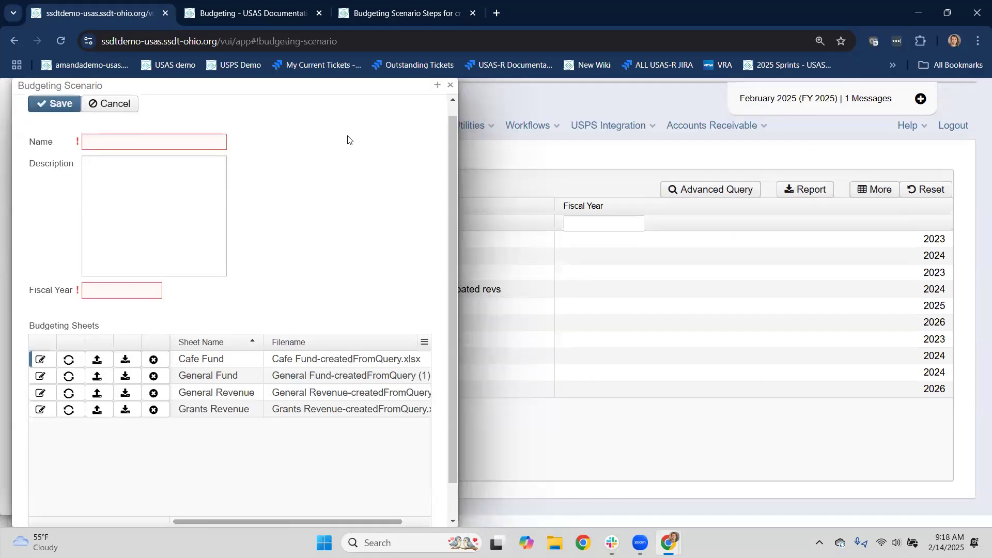
click(449, 97)
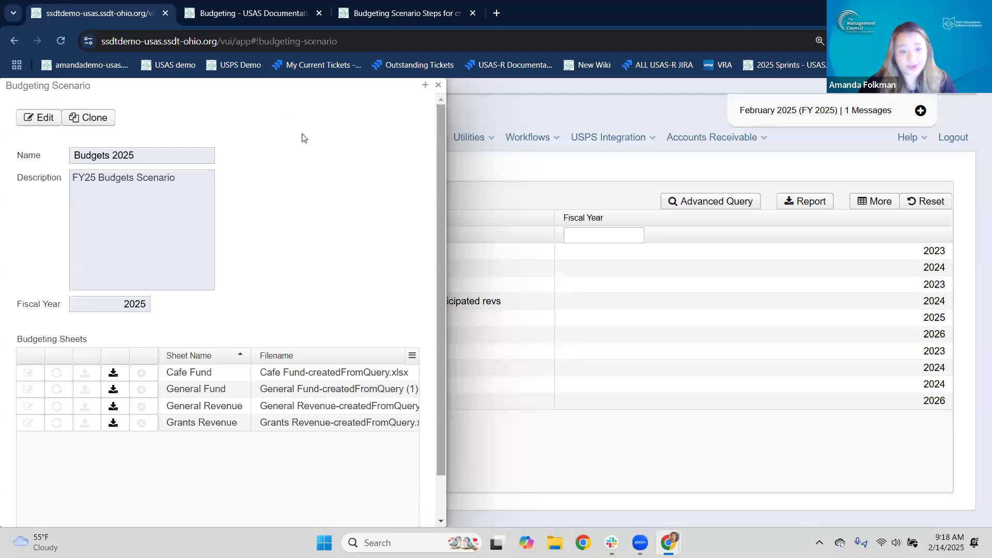
click(438, 85)
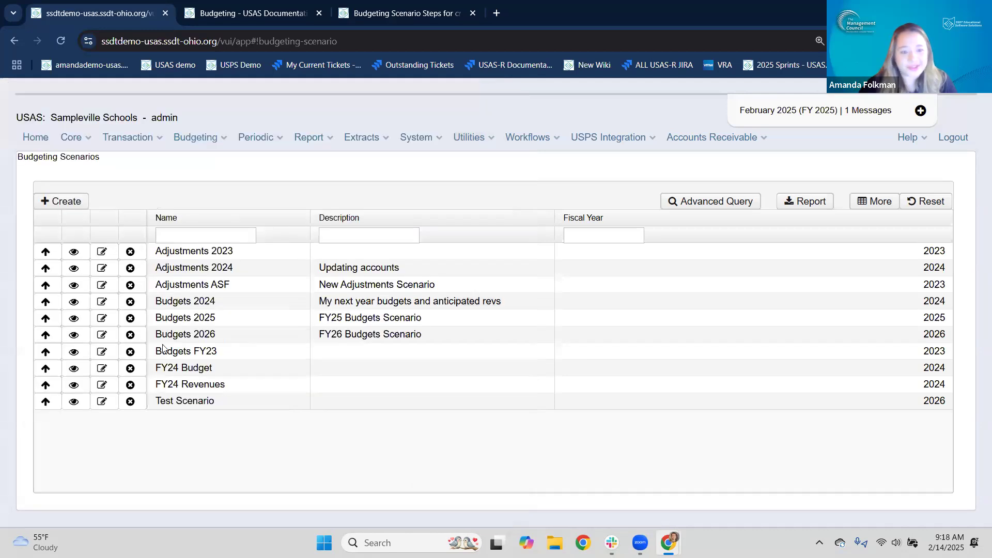
Open the Budgets 2026 scenario for editing and start creating a new budgeting sheet in it
click(74, 335)
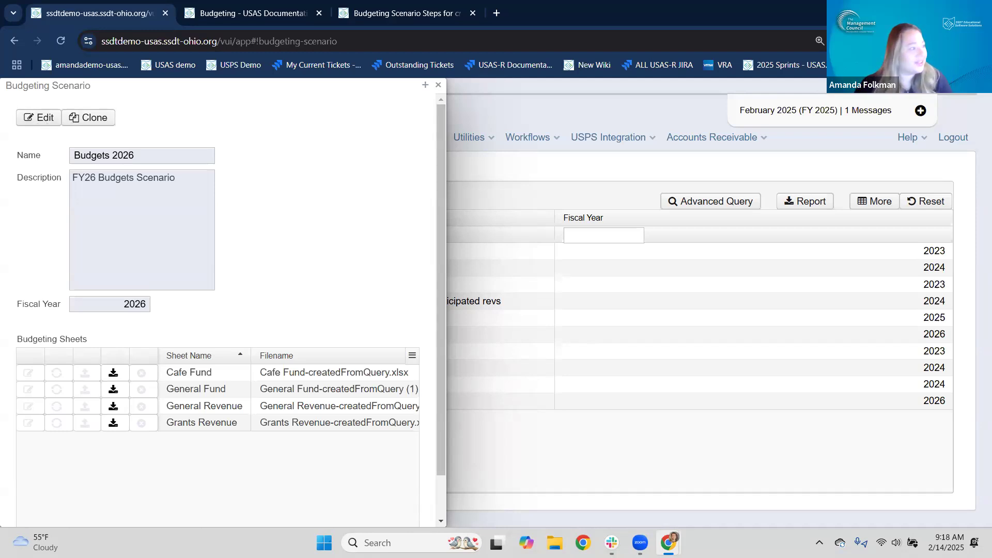
click(41, 118)
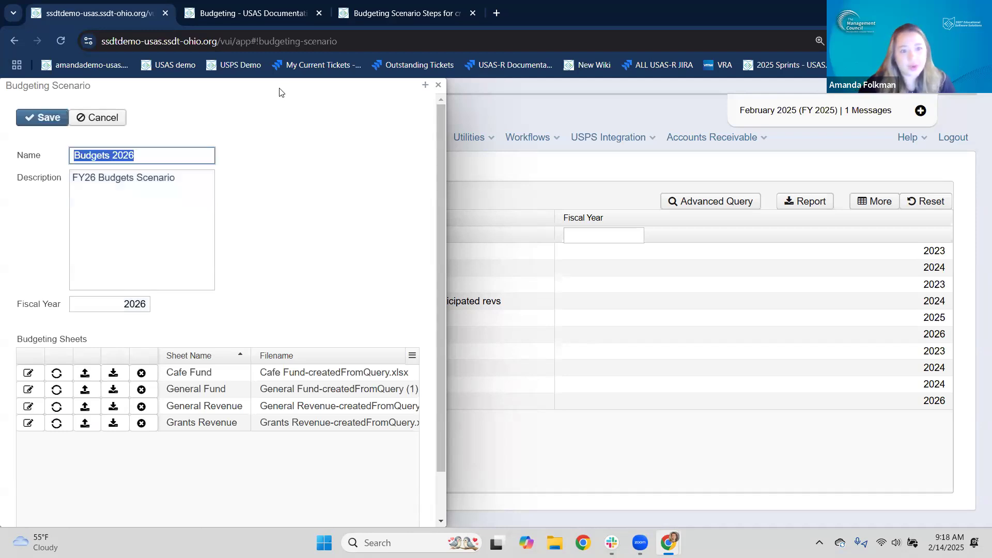
drag(280, 86, 432, 88)
scroll(423, 292, down, 2)
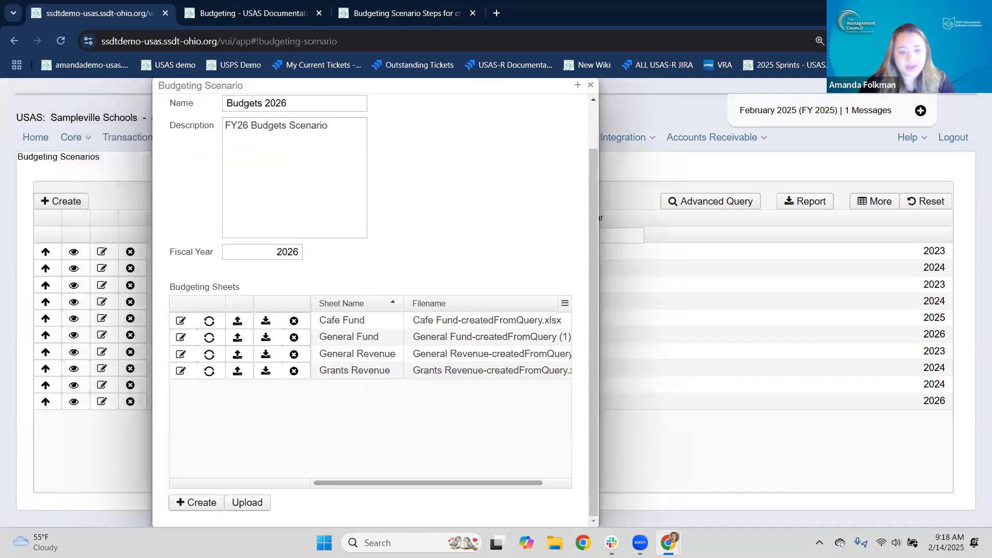
click(187, 504)
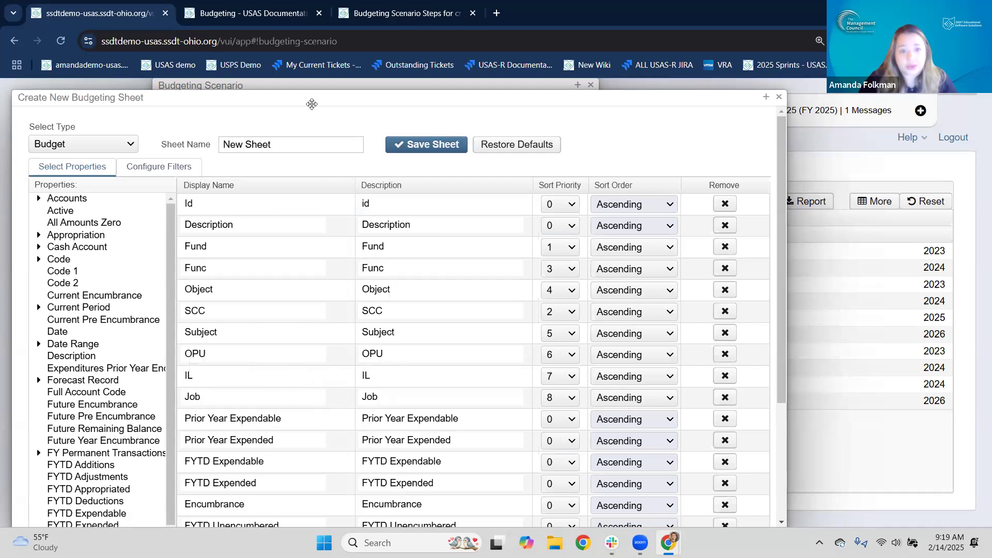
Name the new budgeting sheet High School
click(221, 144)
triple_click(219, 144)
text(High School)
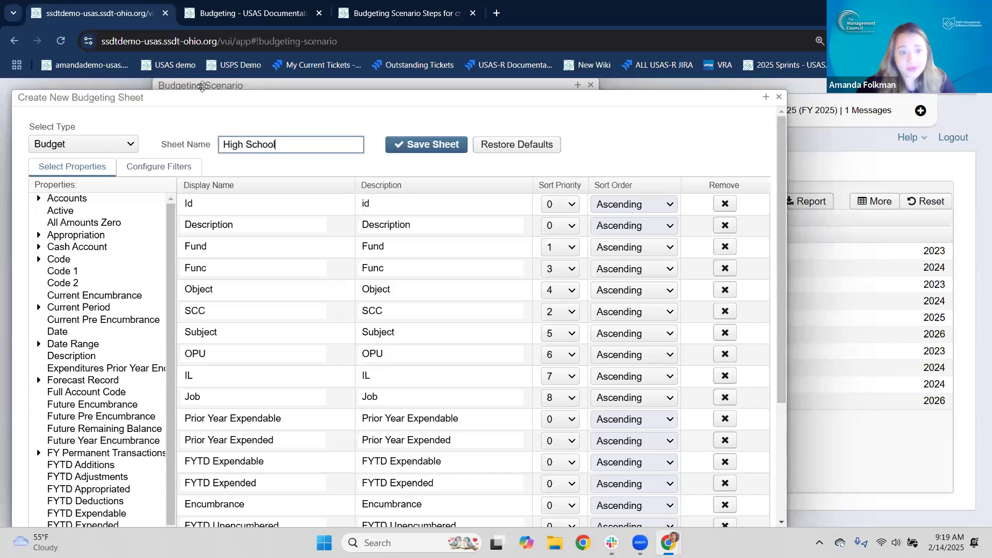
click(284, 290)
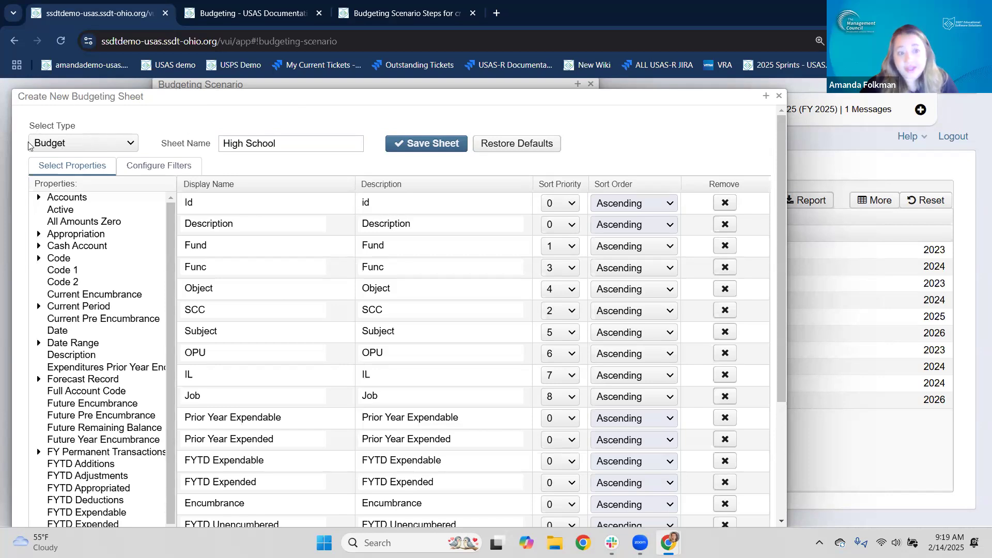
Check the sheet type options, keep Budget selected, and reposition the sheet creation window
click(88, 147)
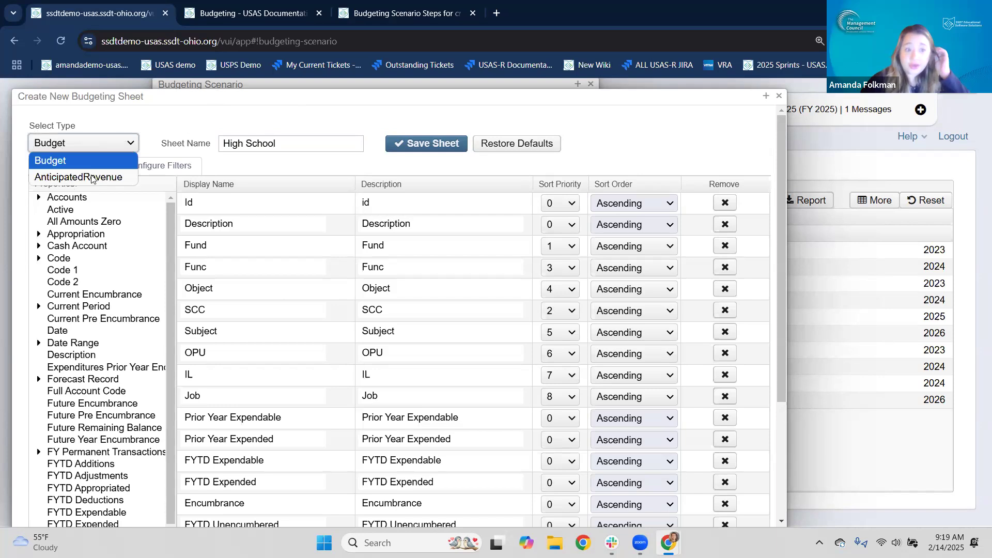
click(109, 123)
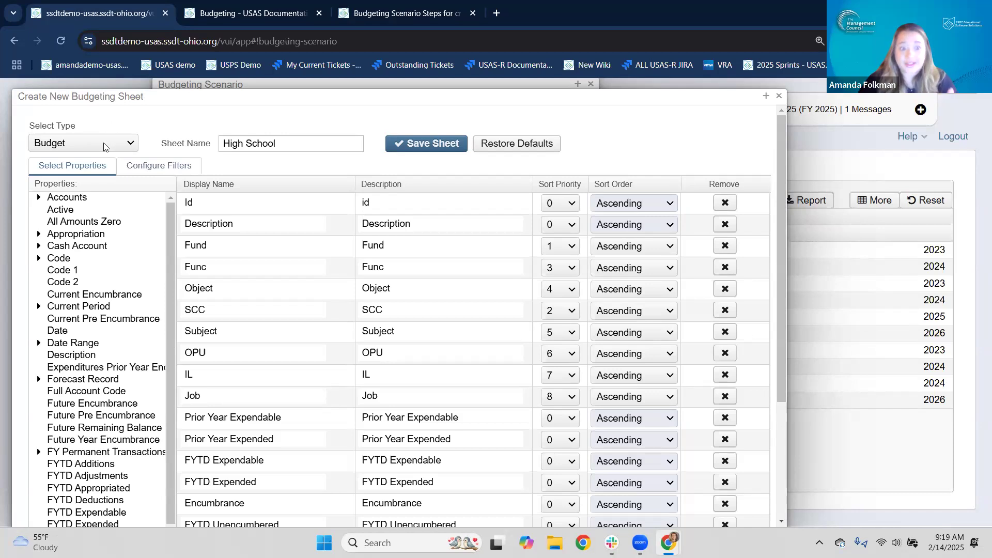
click(105, 145)
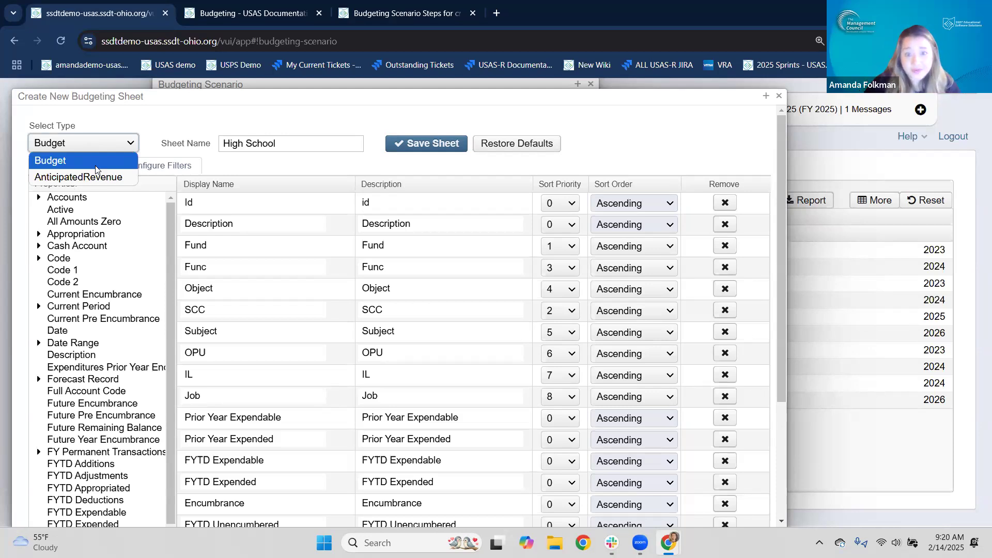
click(246, 179)
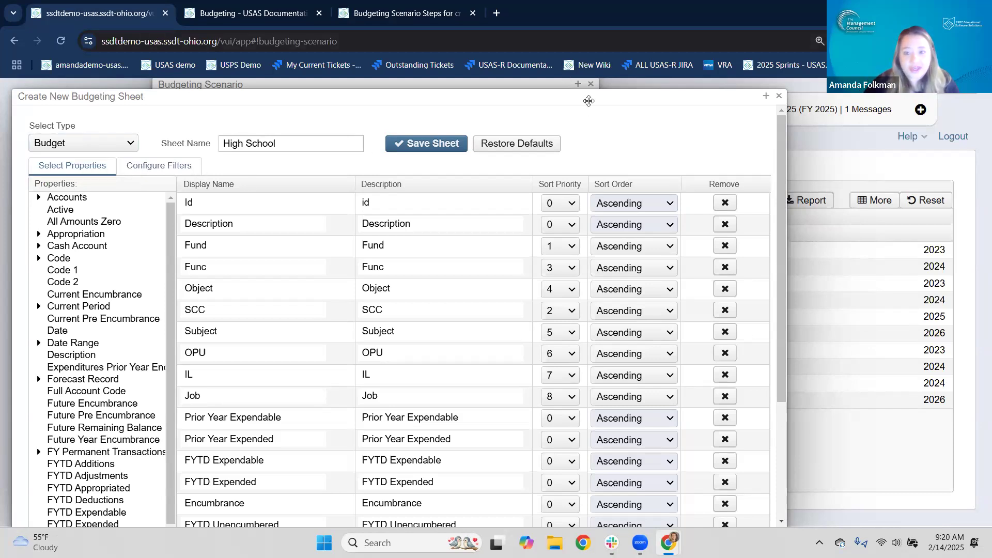
drag(702, 102, 705, 97)
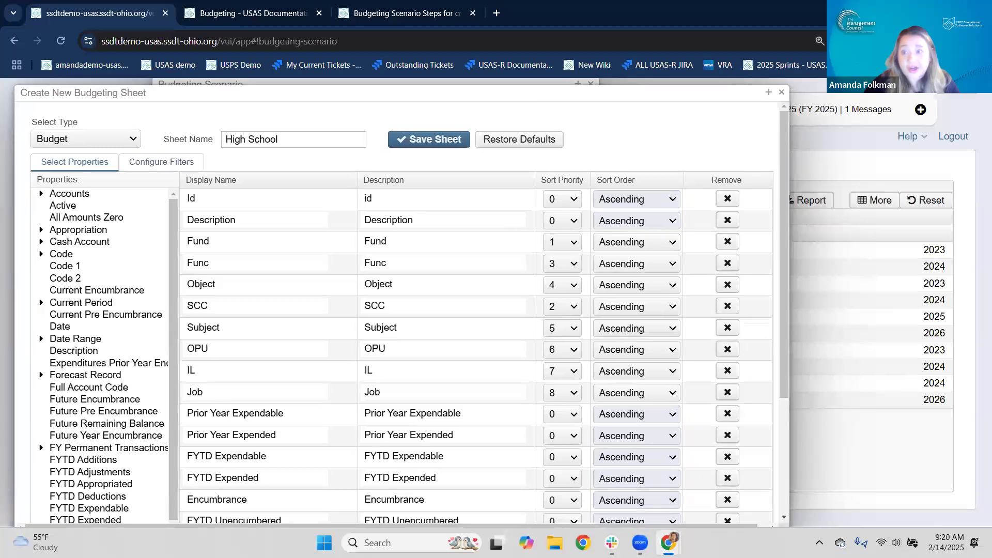
drag(707, 100, 712, 92)
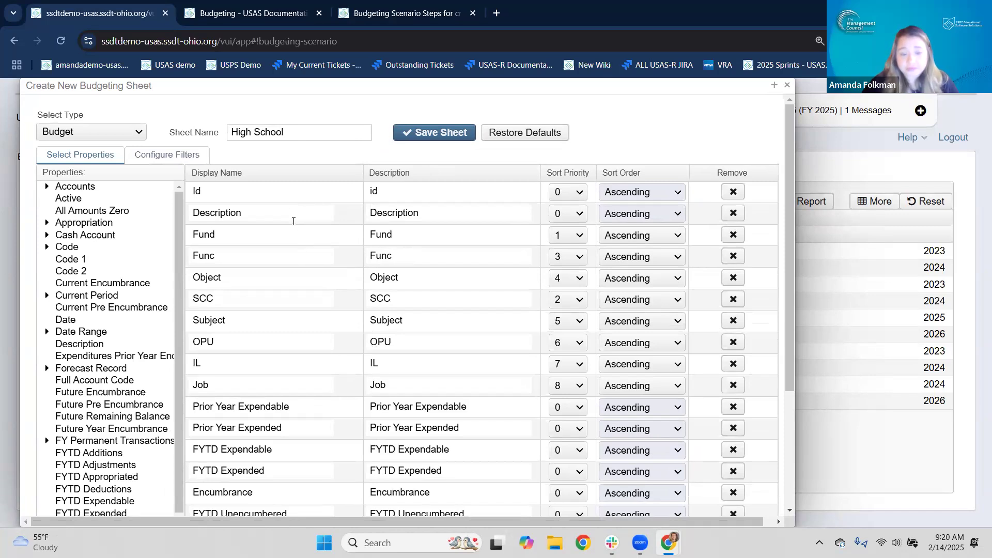
Remove the Encumbrance and FYTD Unencumbered properties from the High School sheet
scroll(248, 300, down, 2)
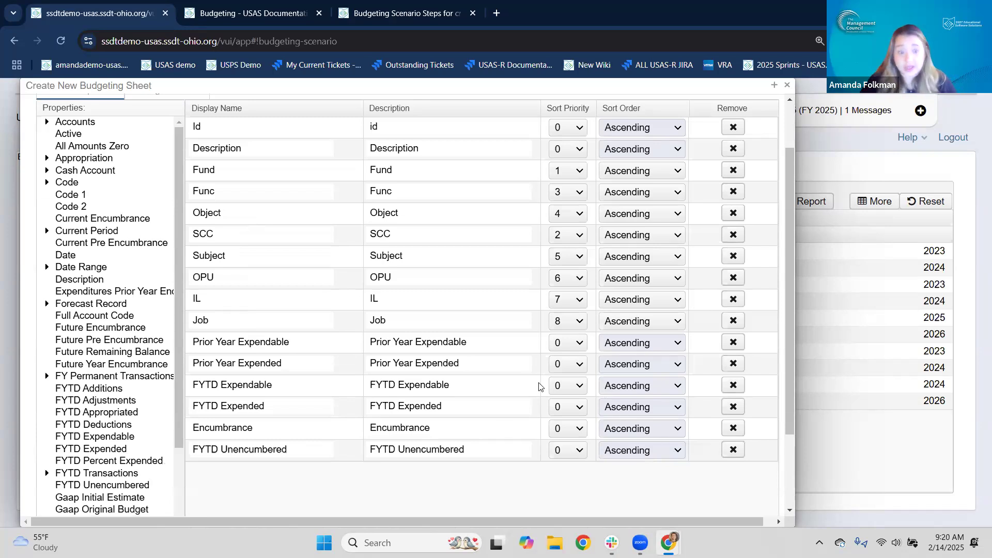
click(733, 429)
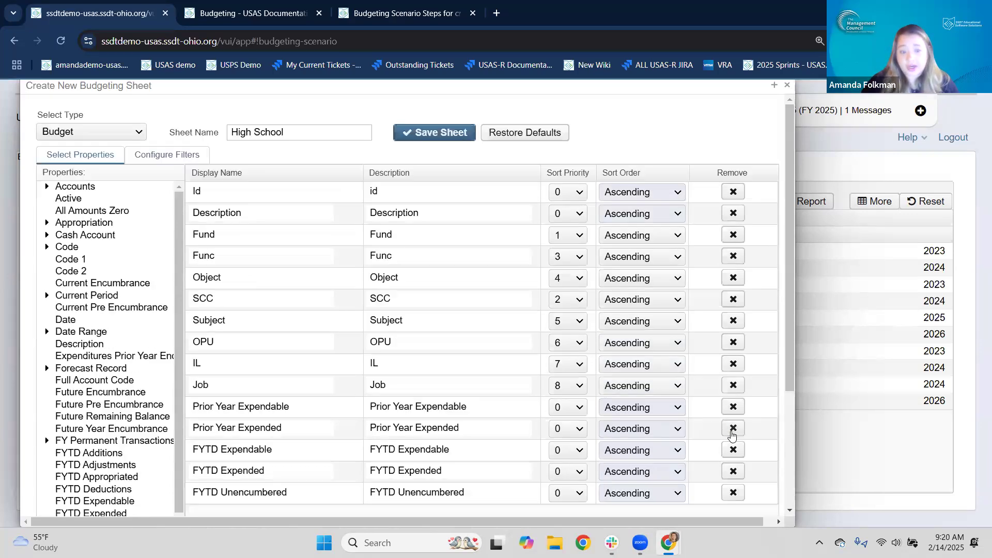
scroll(728, 455, down, 3)
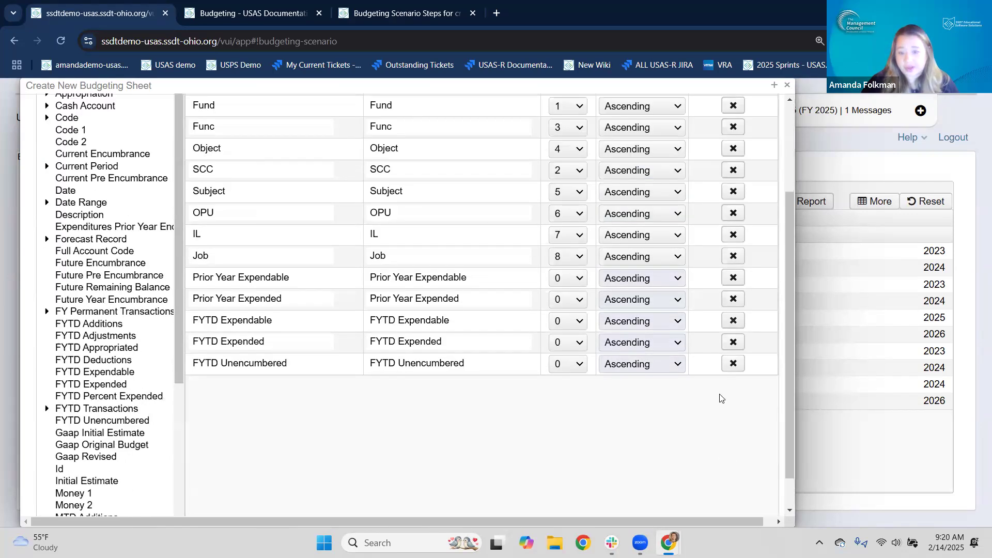
click(733, 362)
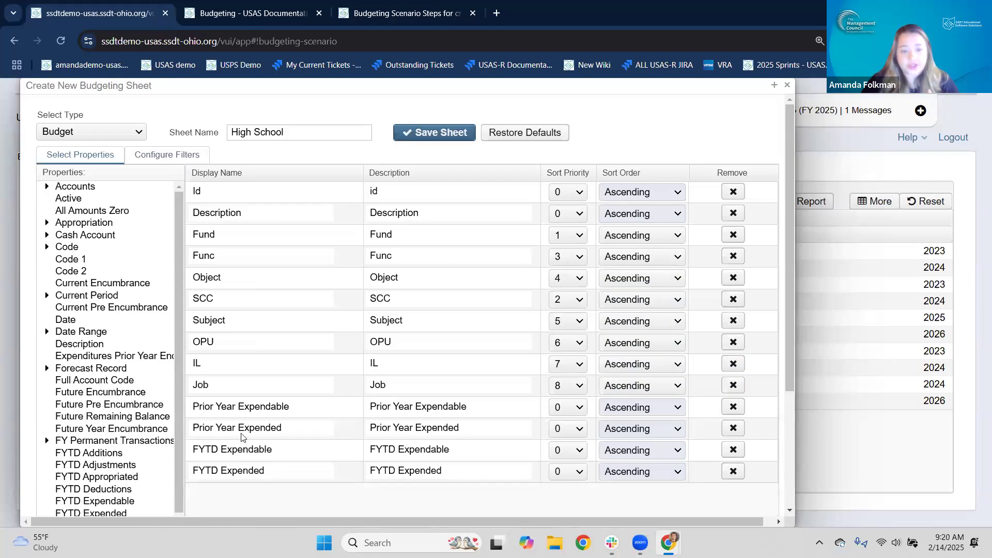
Add the Three Years Prior Expended and Two Years Prior Expended properties between Job and Prior Year Expendable, and review the property order
scroll(204, 383, down, 3)
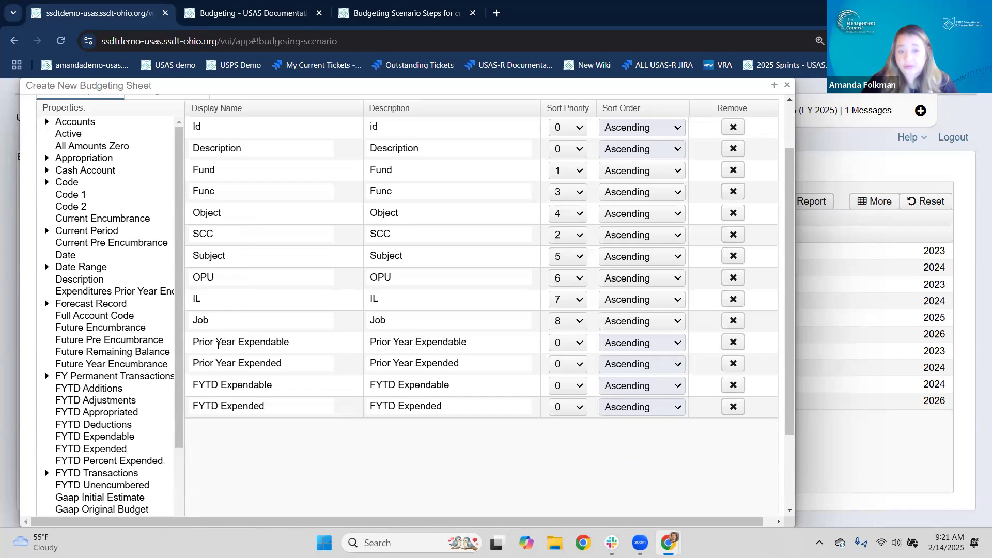
scroll(108, 333, down, 4)
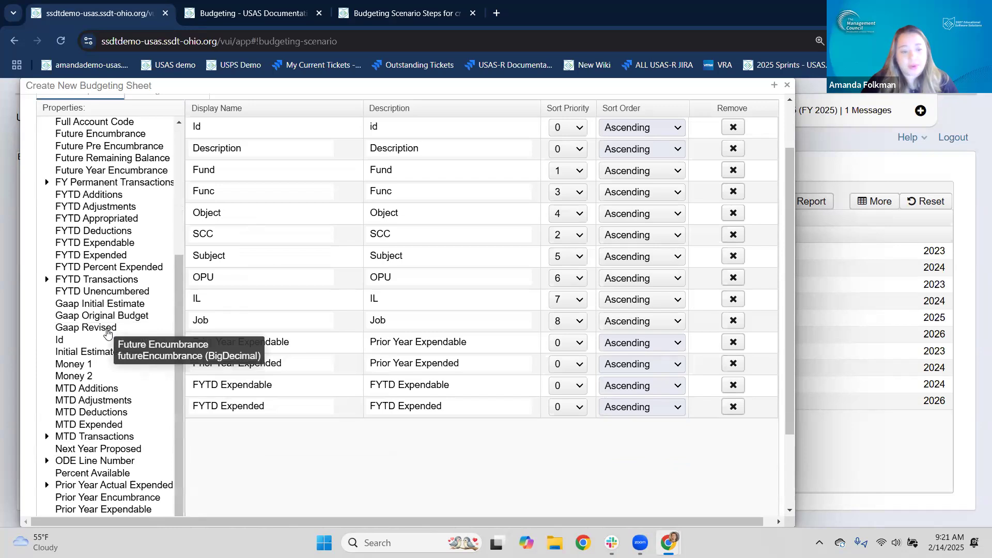
scroll(91, 442, down, 5)
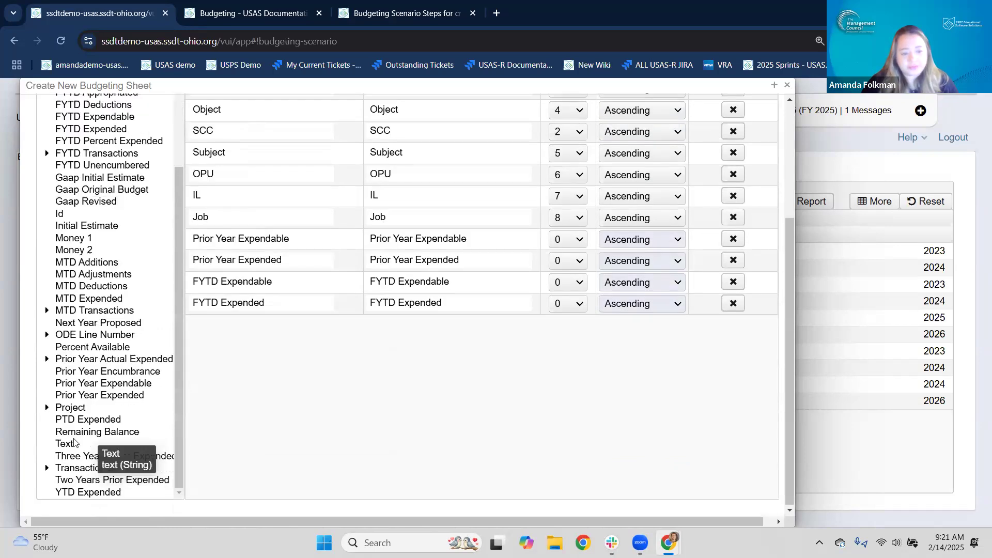
drag(84, 481, 273, 406)
scroll(67, 424, down, 1)
scroll(68, 424, down, 3)
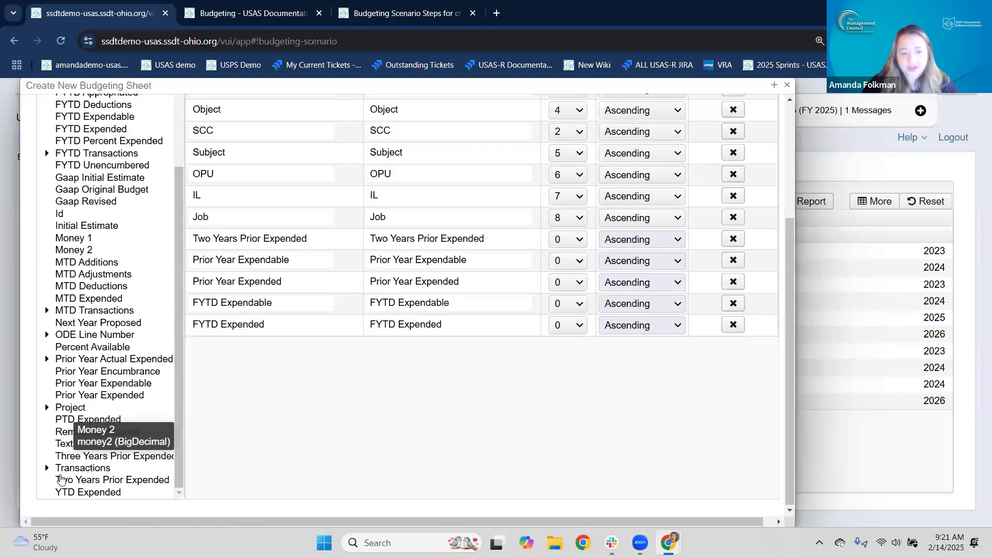
drag(106, 455, 243, 401)
scroll(271, 408, down, 2)
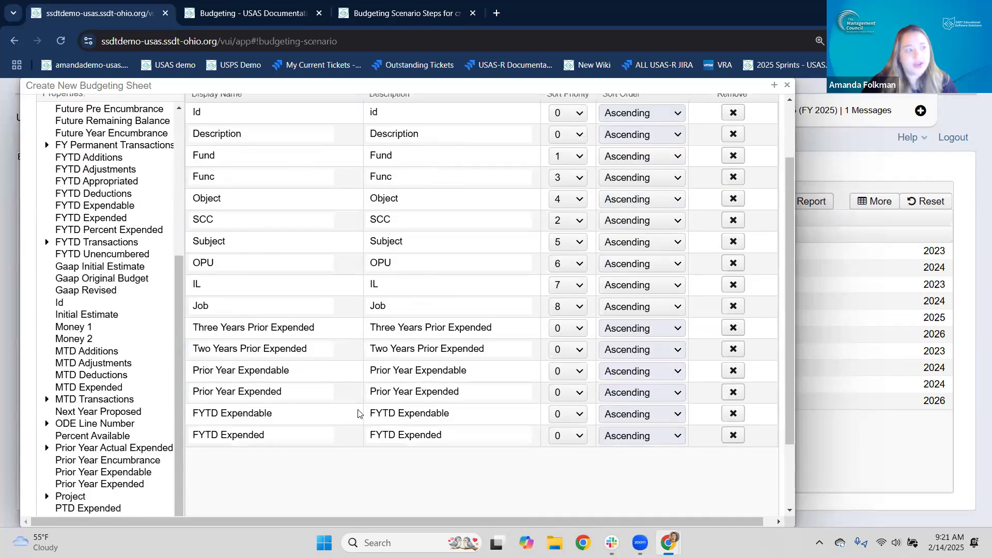
scroll(345, 397, up, 3)
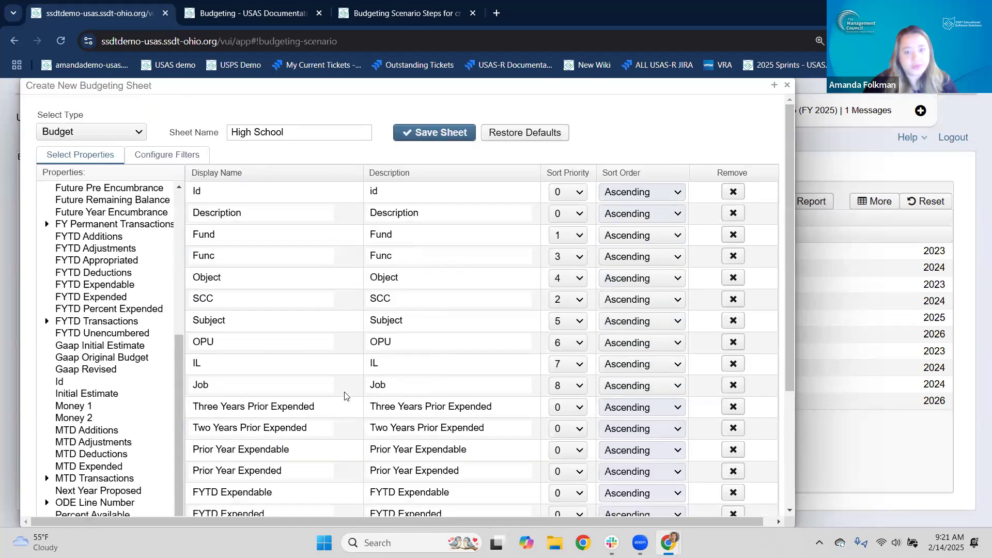
scroll(326, 405, down, 2)
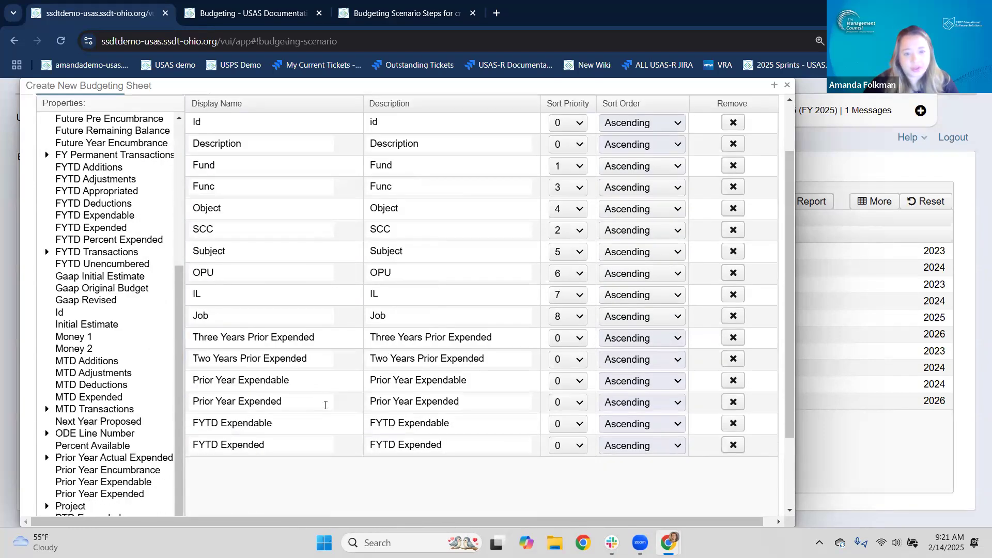
scroll(290, 297, up, 2)
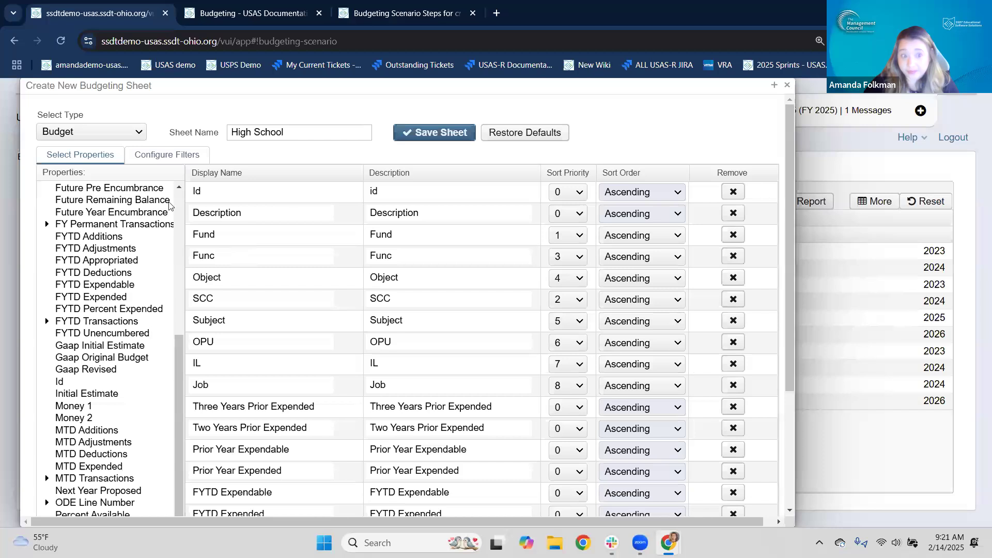
Add a filter on the account code's Opu with the operation Equals and the value 001
click(158, 161)
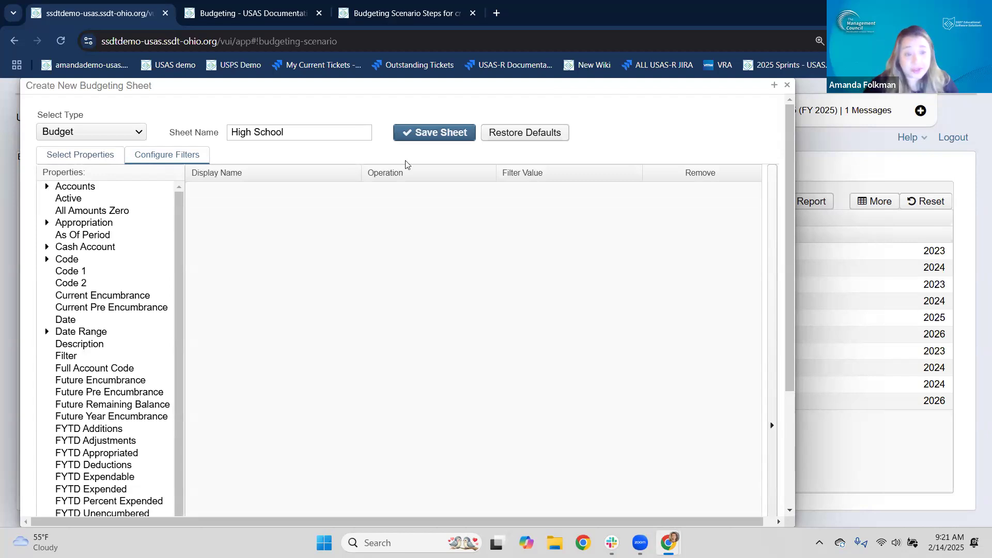
click(47, 187)
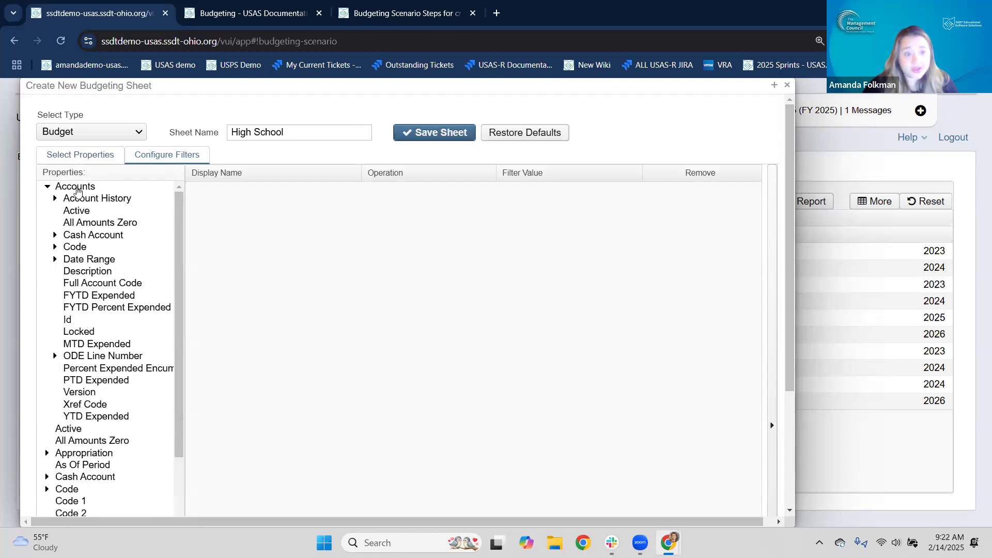
click(55, 247)
scroll(79, 322, down, 1)
drag(80, 304, 360, 235)
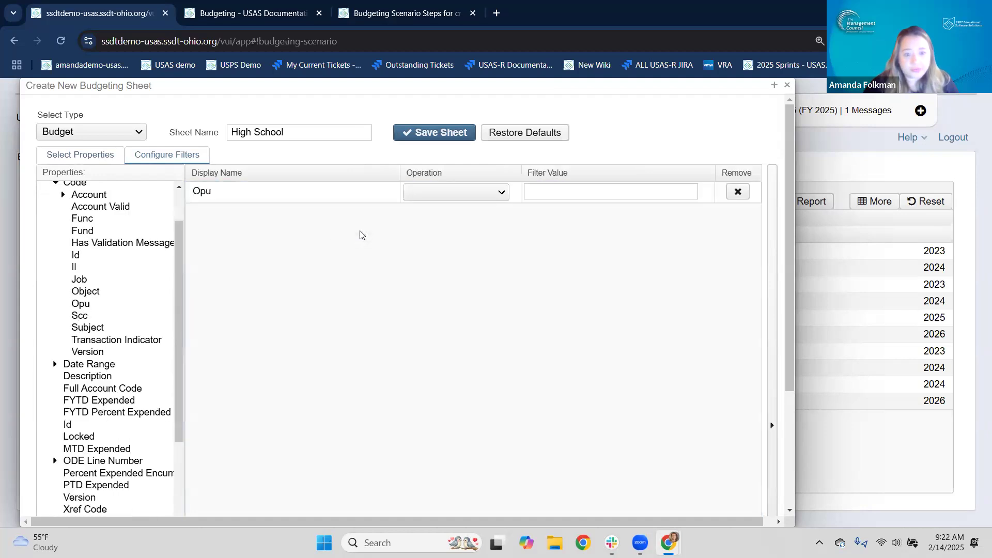
click(465, 199)
click(450, 227)
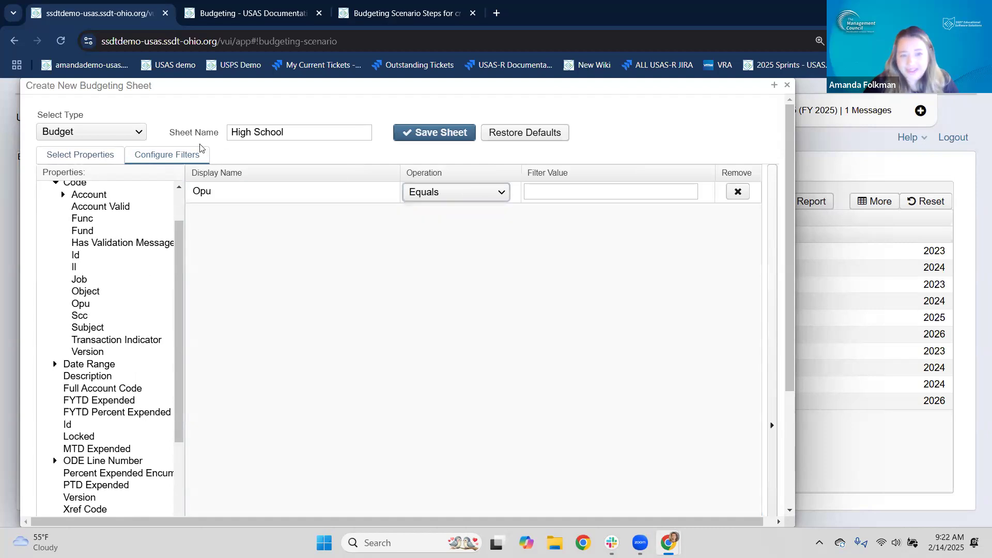
click(559, 188)
text(001)
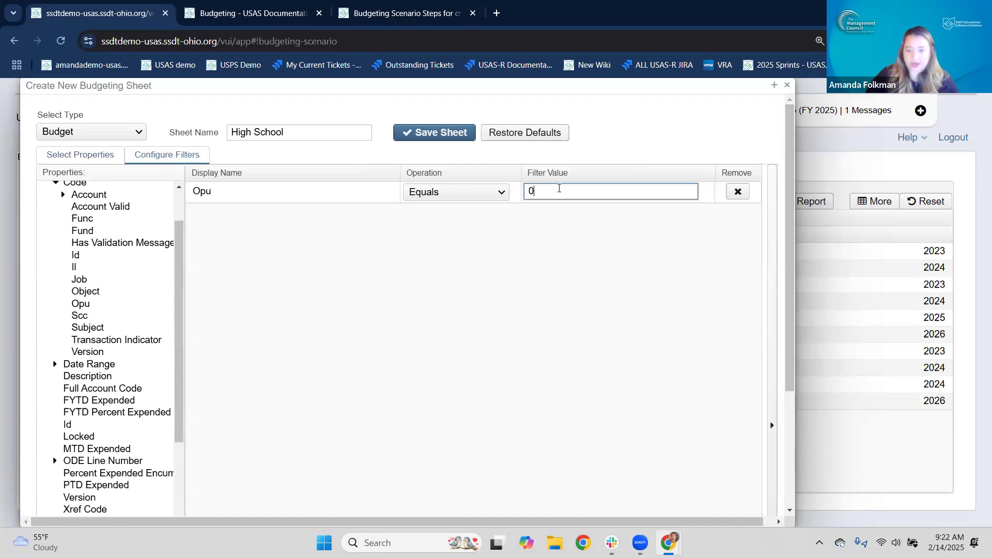
click(229, 199)
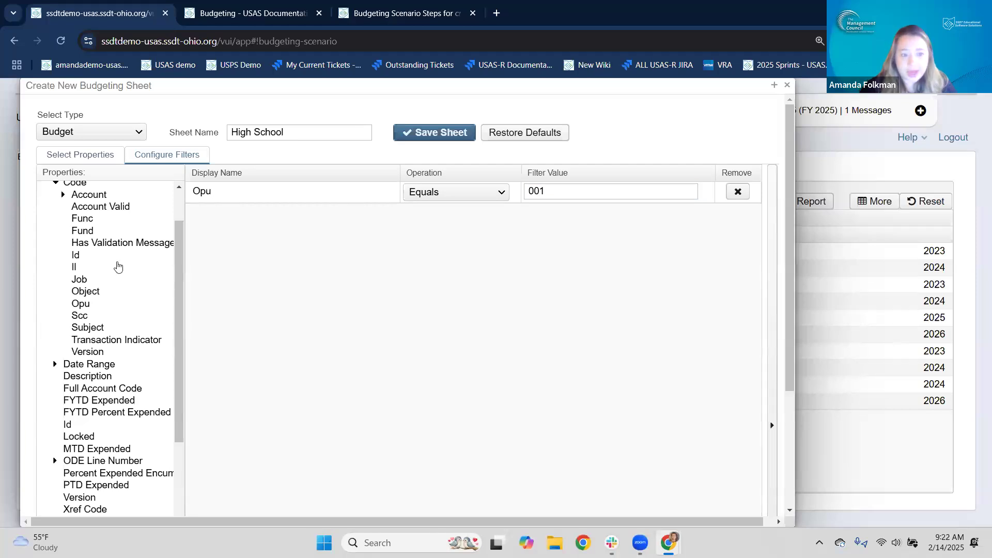
Add a second filter requiring the account's Active property to equal t
scroll(74, 300, up, 2)
drag(76, 212, 336, 282)
click(457, 214)
click(436, 246)
click(557, 209)
text(t)
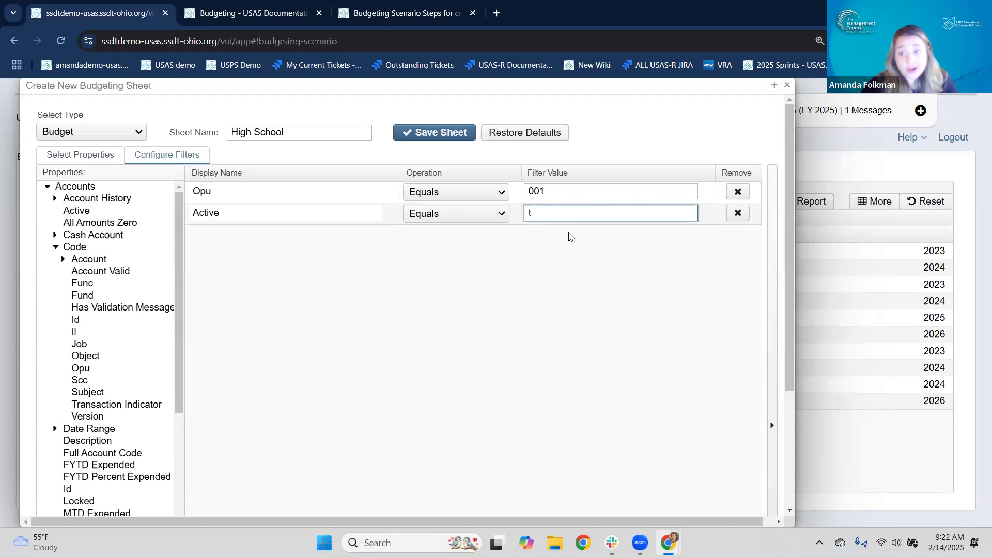
Save the High School sheet, confirm its creation, and dismiss the resulting message
click(421, 134)
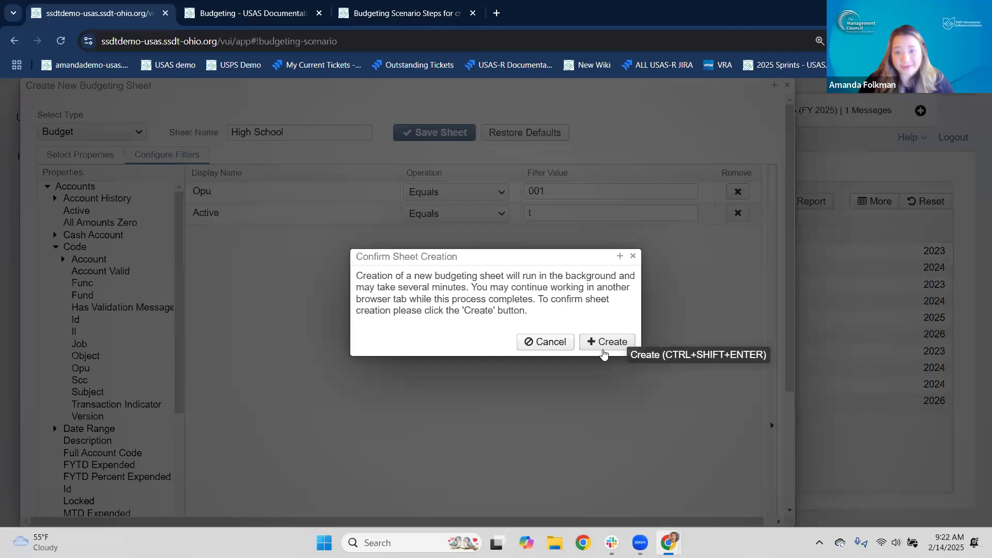
click(608, 345)
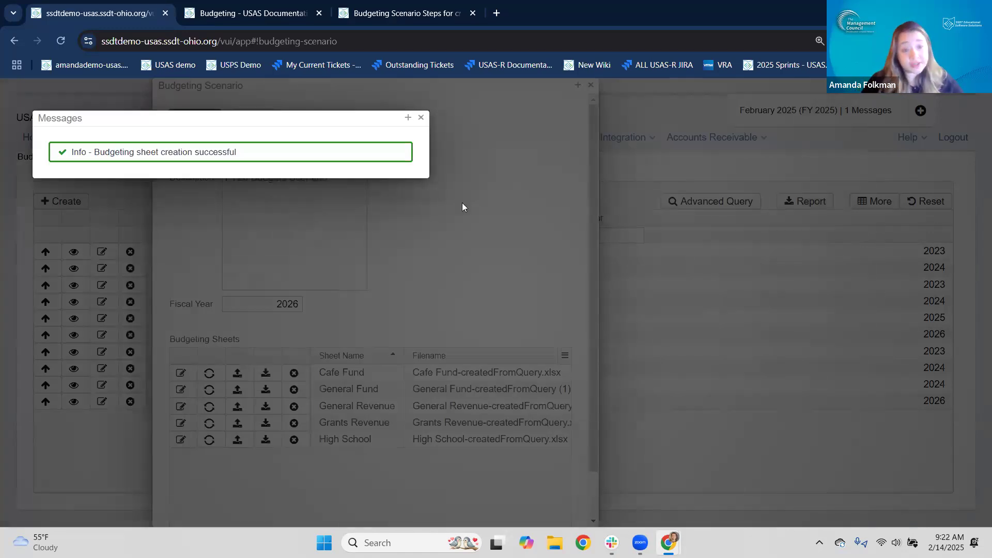
click(422, 119)
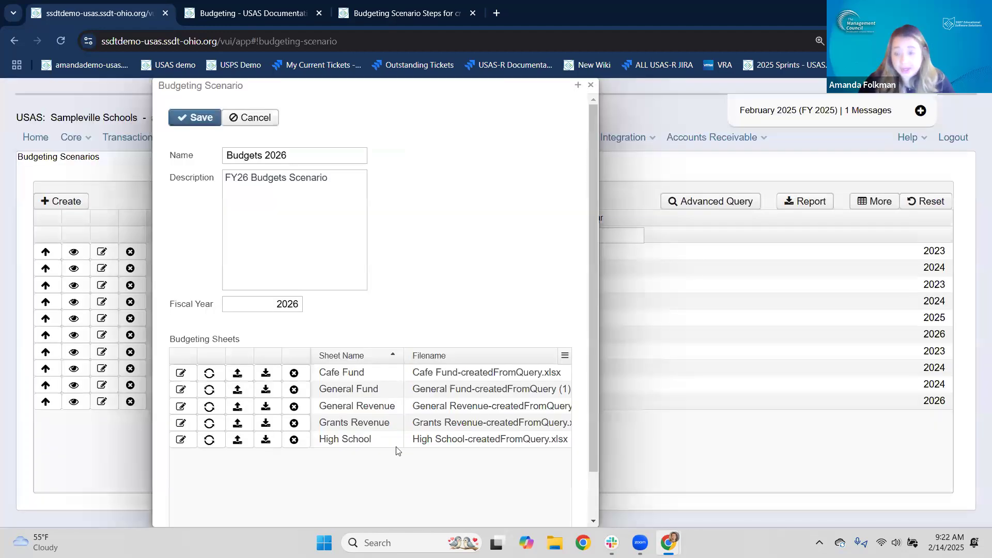
Enlarge the scenario window, start a new budgeting sheet to review its default properties and filter options, and close it without saving
click(578, 86)
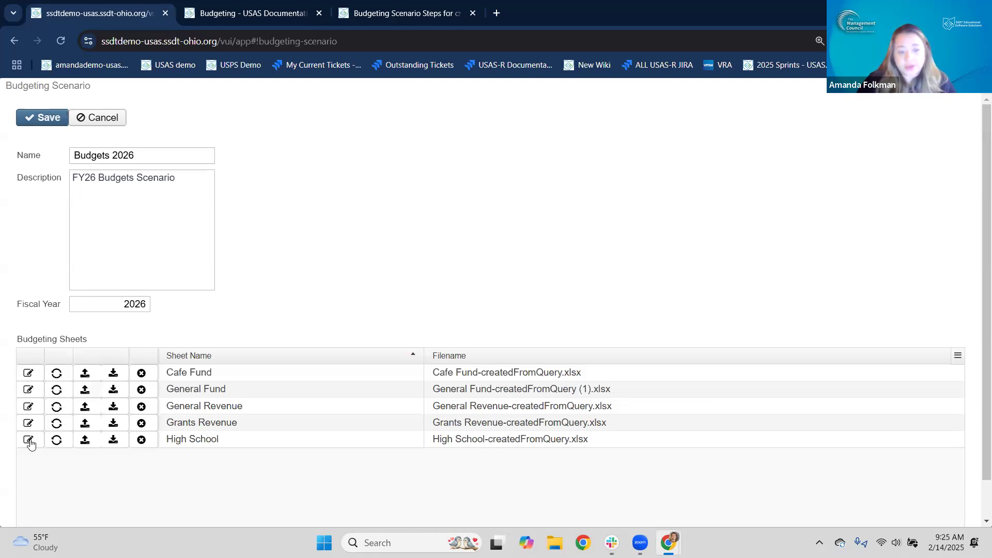
scroll(45, 474, down, 1)
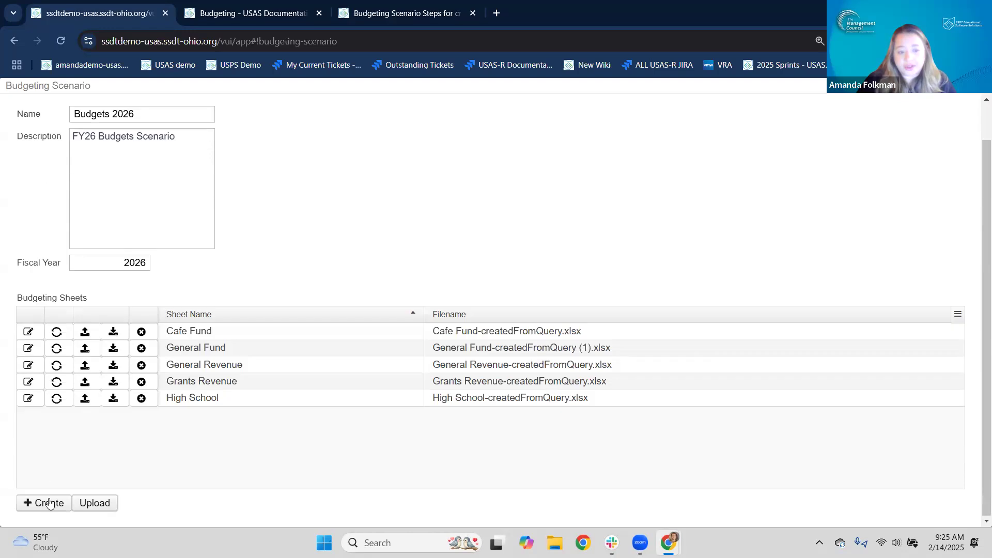
click(51, 511)
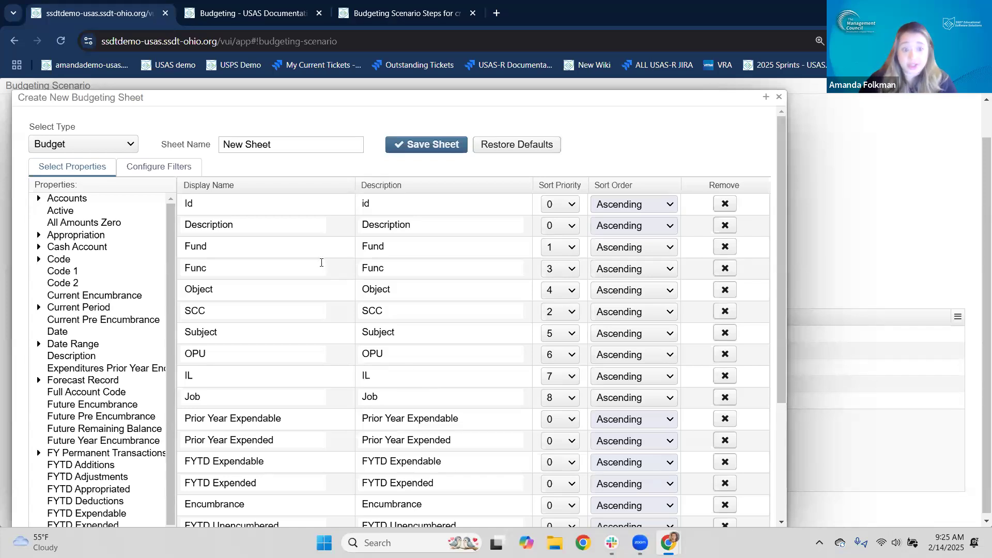
scroll(249, 290, down, 3)
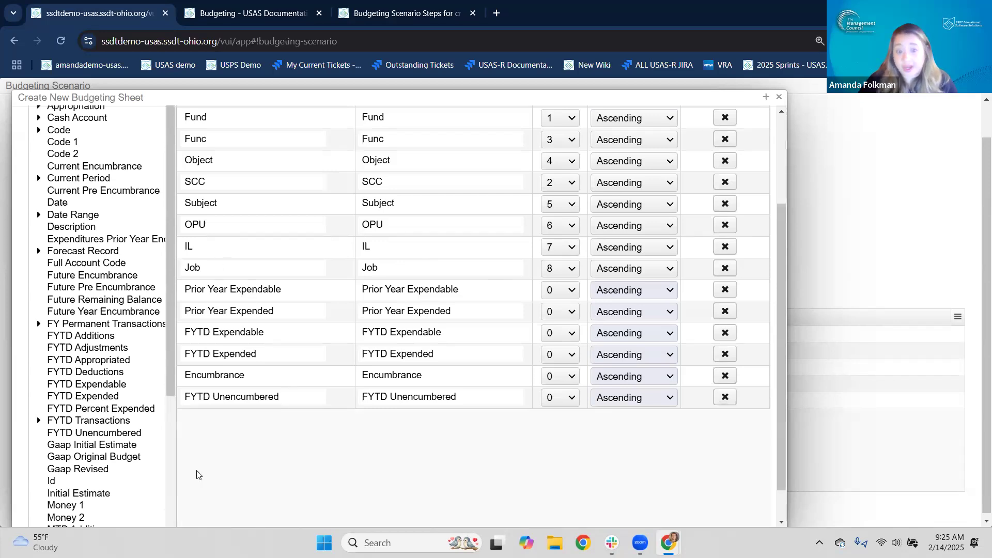
scroll(279, 106, up, 3)
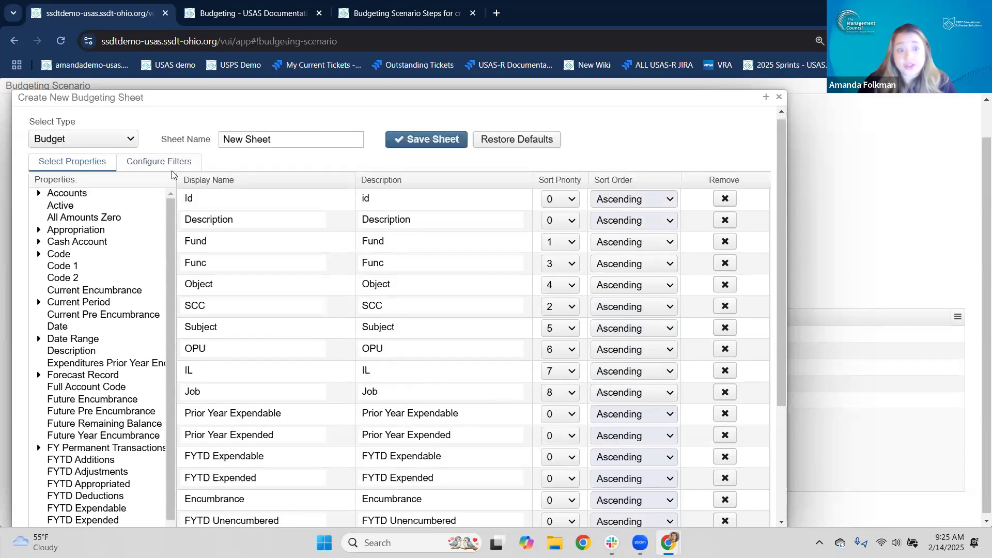
click(159, 166)
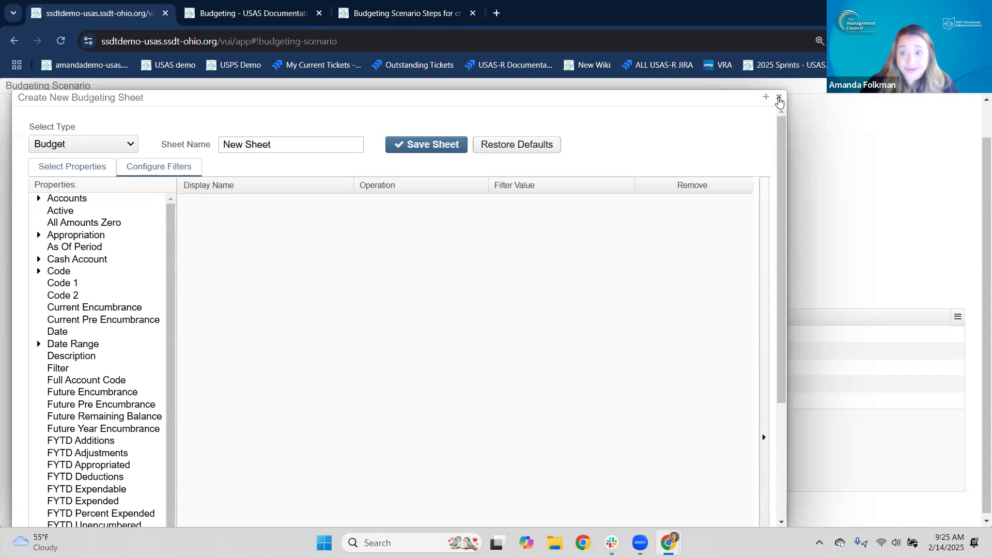
click(779, 102)
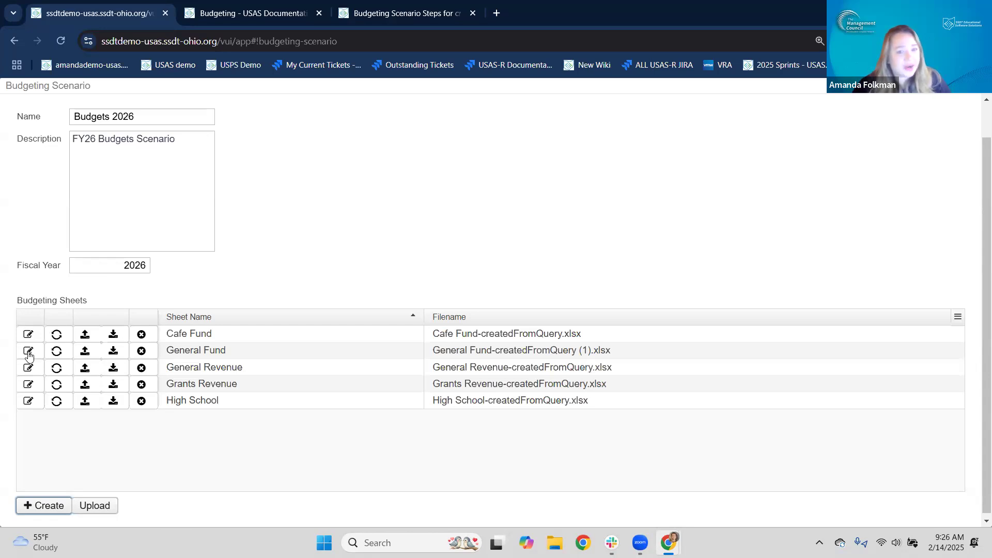
Open the High School budgeting sheet for editing and enlarge it to show all columns
click(30, 407)
click(40, 409)
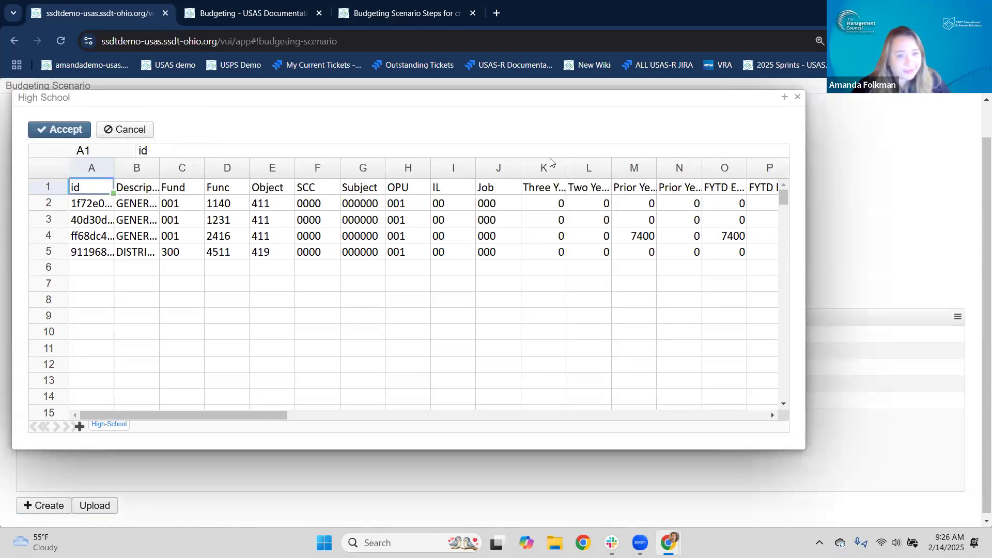
click(785, 99)
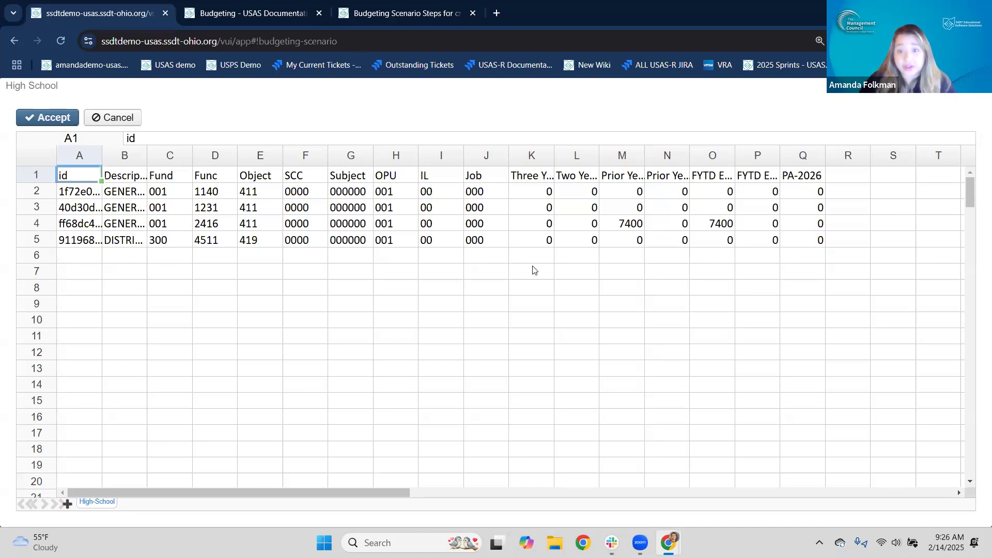
click(350, 258)
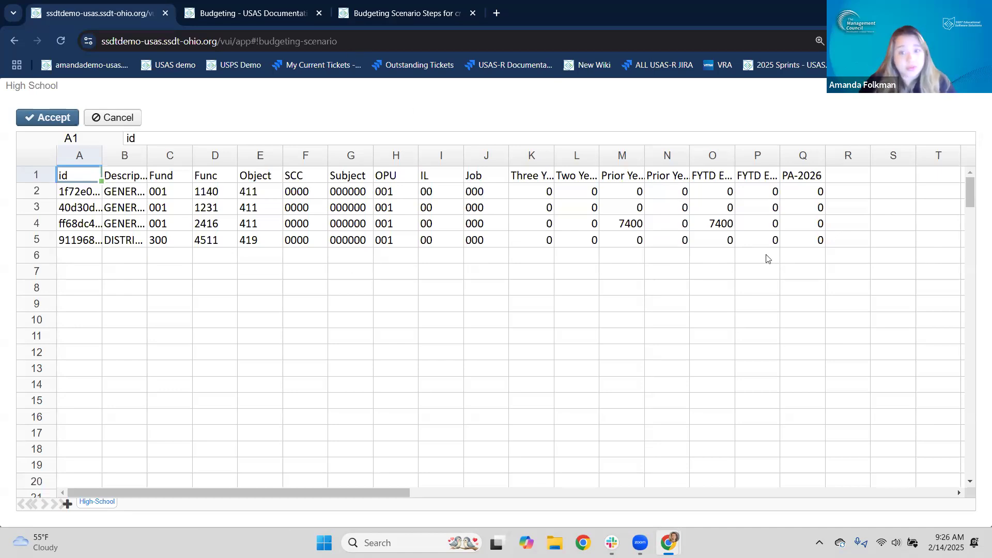
Enter a proposed amount of 1000 for the first account in the PA-2026 column
click(803, 181)
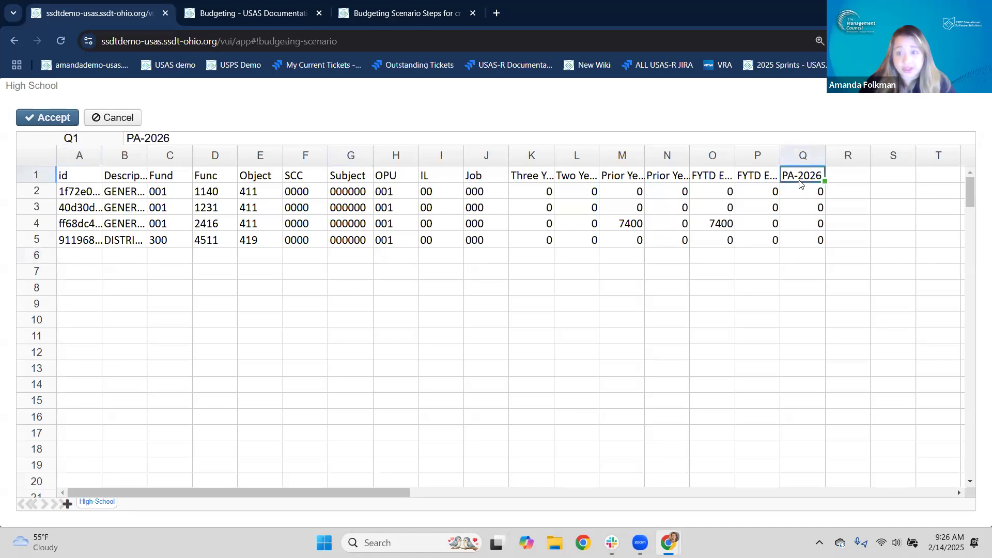
click(803, 192)
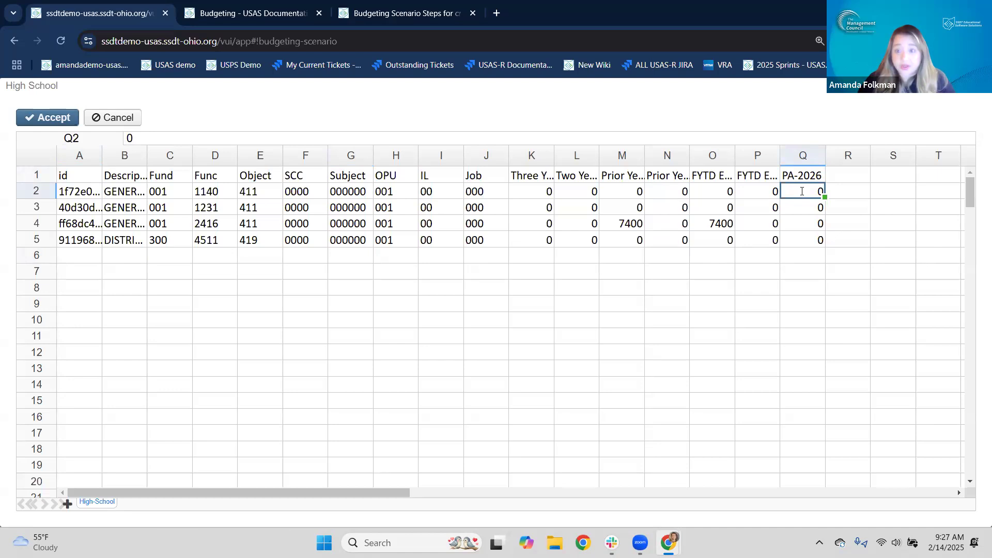
text(1000)
key(Return)
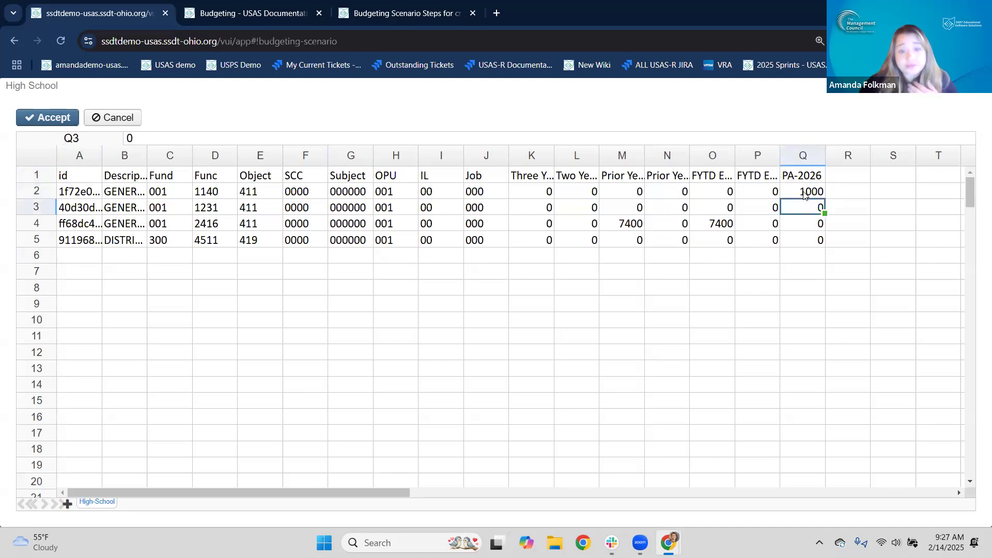
Change the PA-2026 column heading to PA-2025, and restore it to PA-2026
click(804, 176)
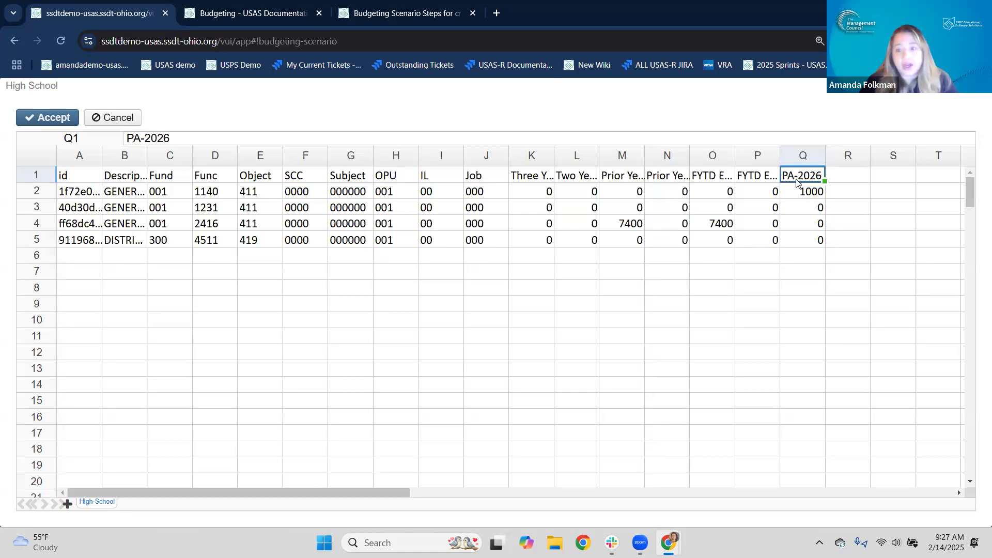
double_click(802, 175)
key(BackSpace)
text(5)
click(809, 211)
double_click(822, 175)
key(BackSpace)
text(6)
key(Return)
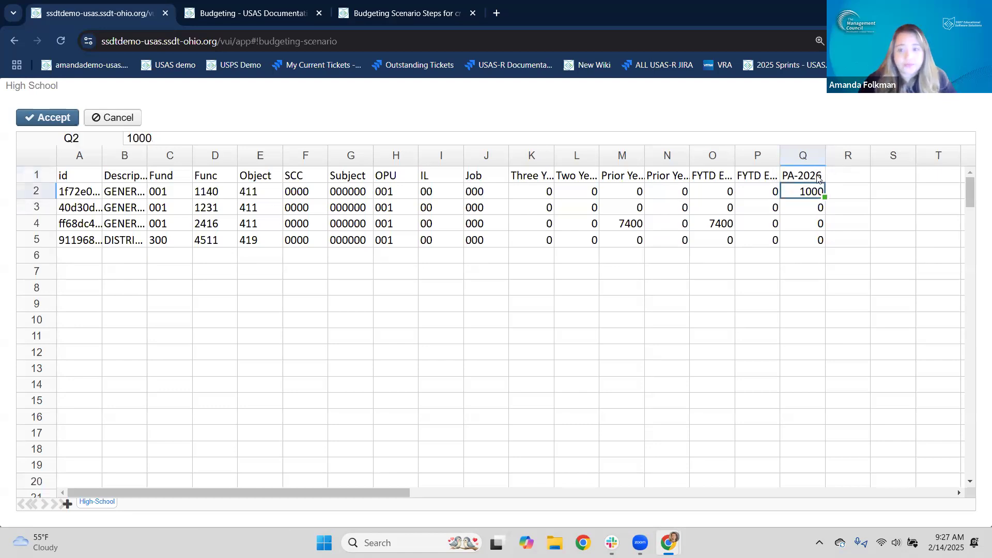
Widen the FYTD Expendable column and set the row 4 proposed amount to the formula =O4
click(813, 212)
click(807, 228)
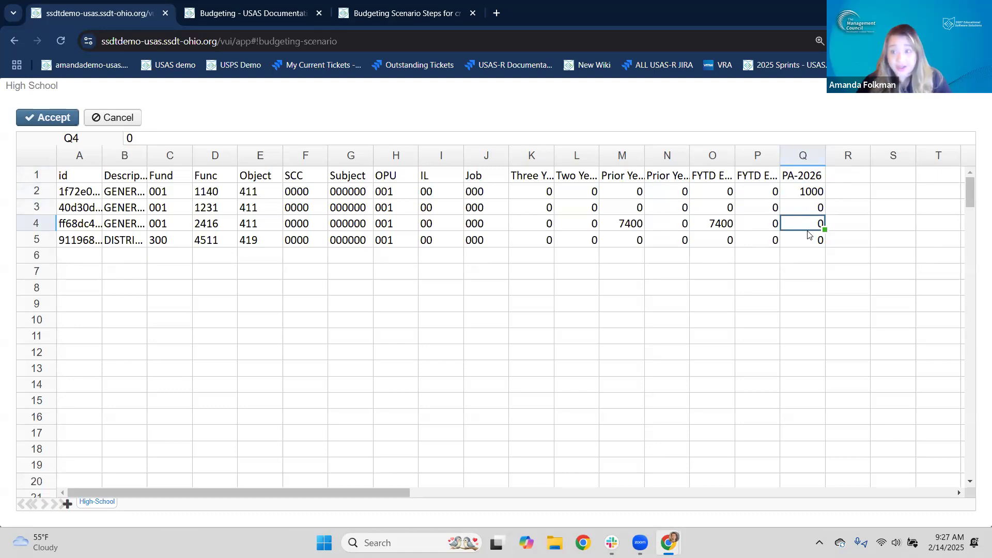
drag(735, 155, 785, 155)
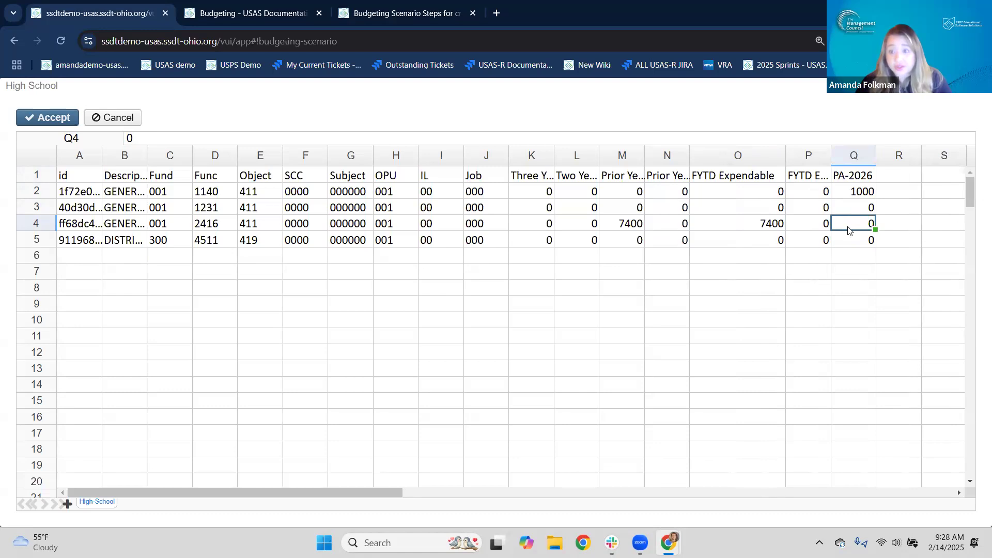
text(=)
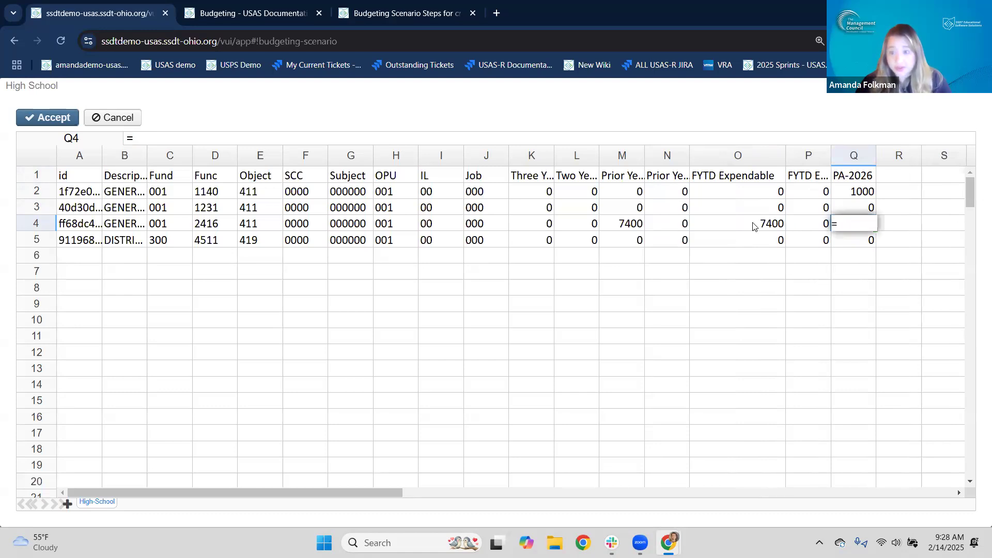
click(754, 227)
key(Return)
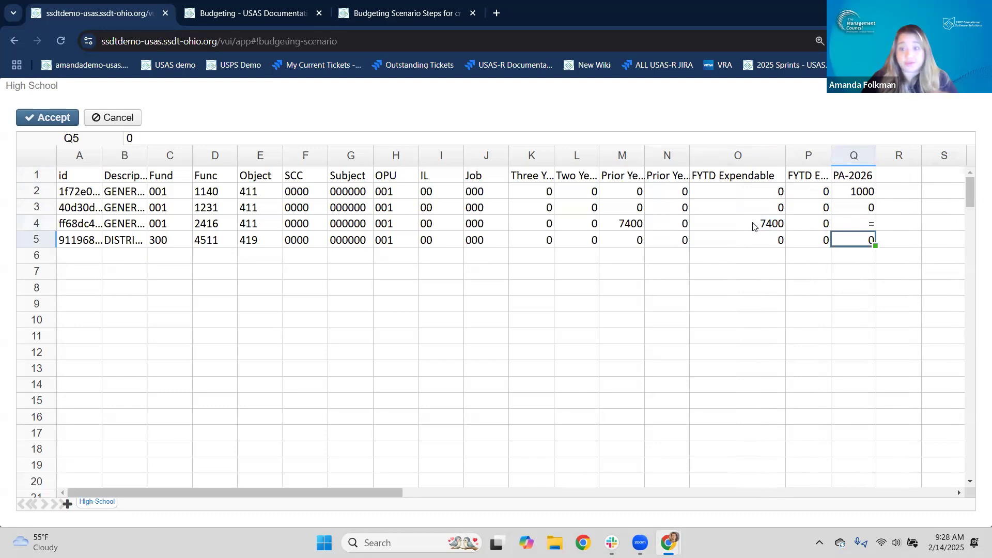
Extend the proposed amount formula in cell Q4 to =O4*1.02 for a 2% increase
click(866, 228)
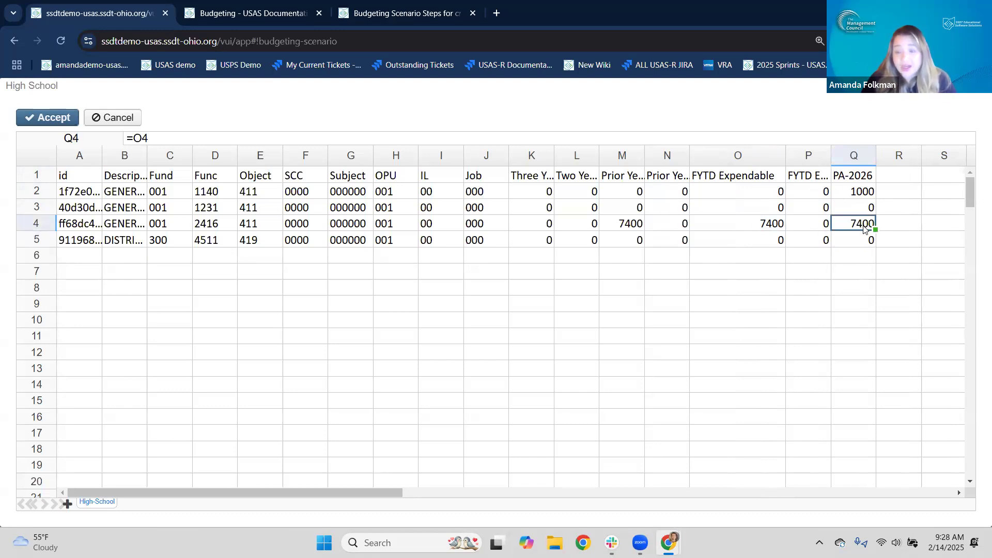
double_click(866, 228)
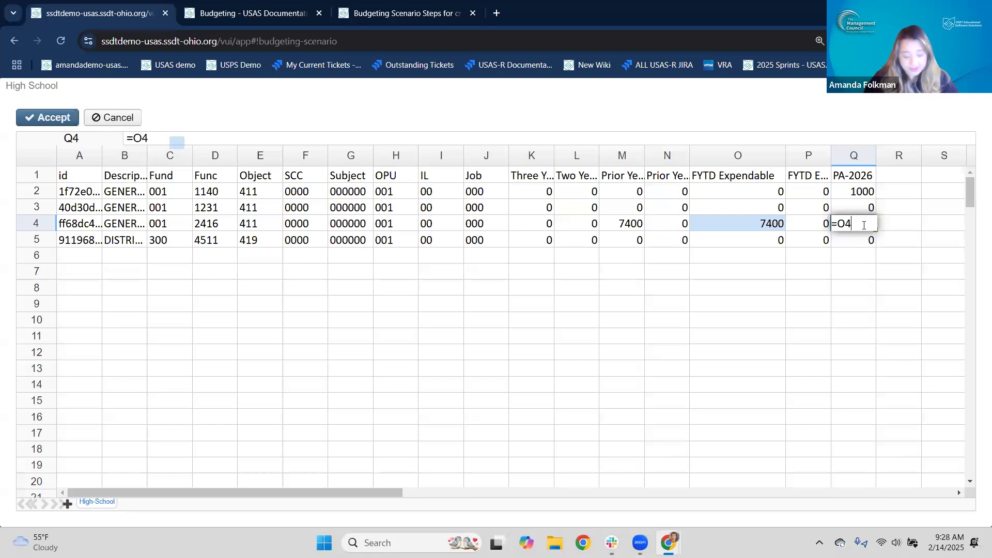
text(*)
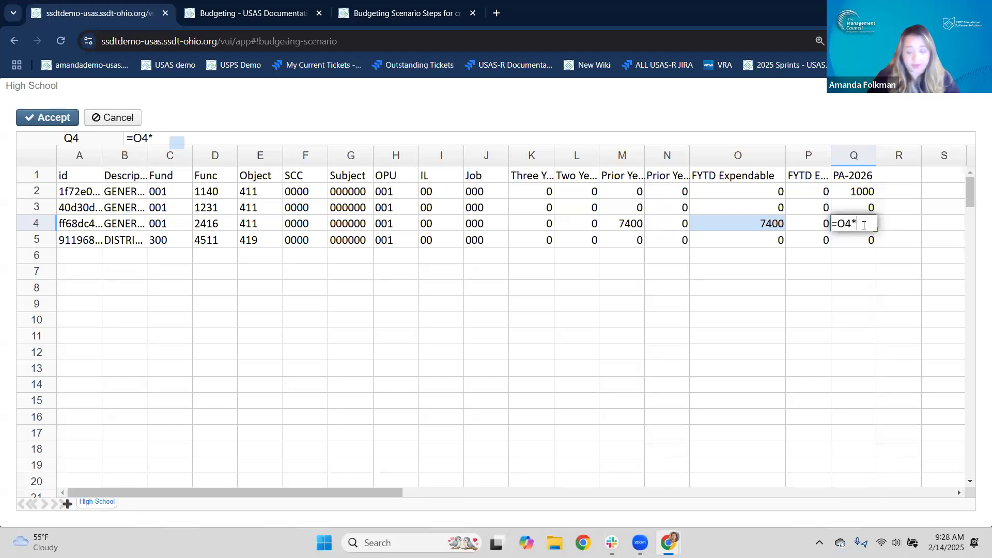
text(1.02)
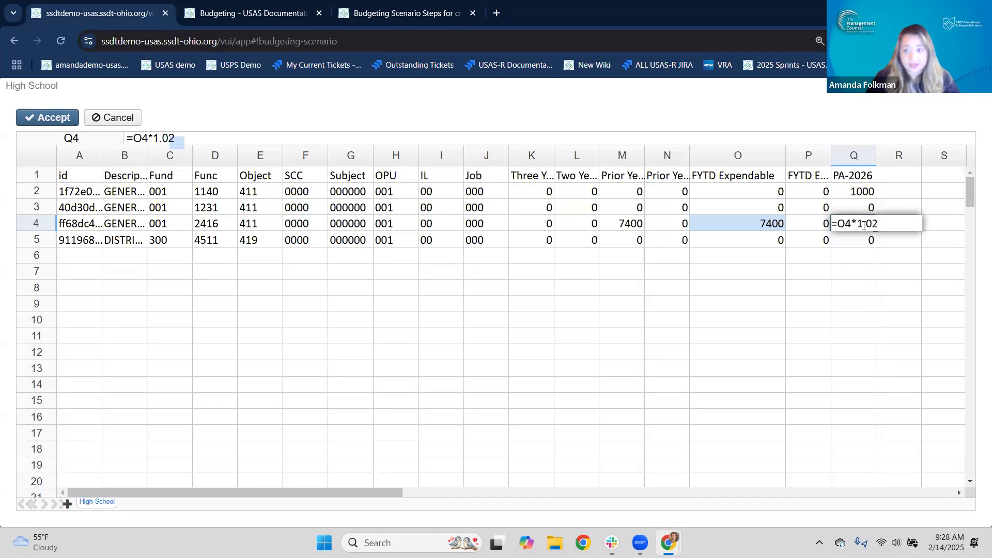
key(Return)
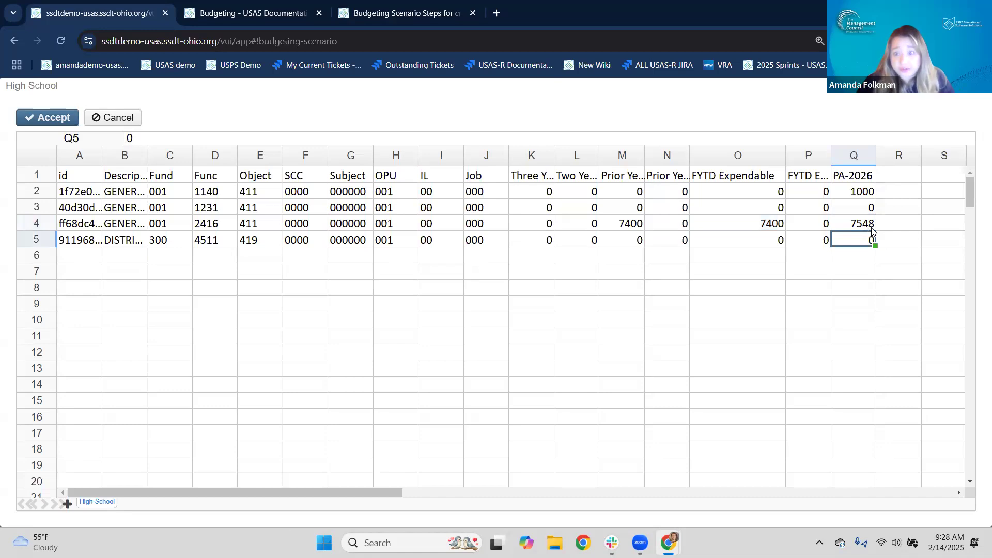
Fill the Q4 formula down to row 17, clear the excess cells below row 5, and cancel the sheet's edits
click(868, 228)
drag(875, 232, 883, 425)
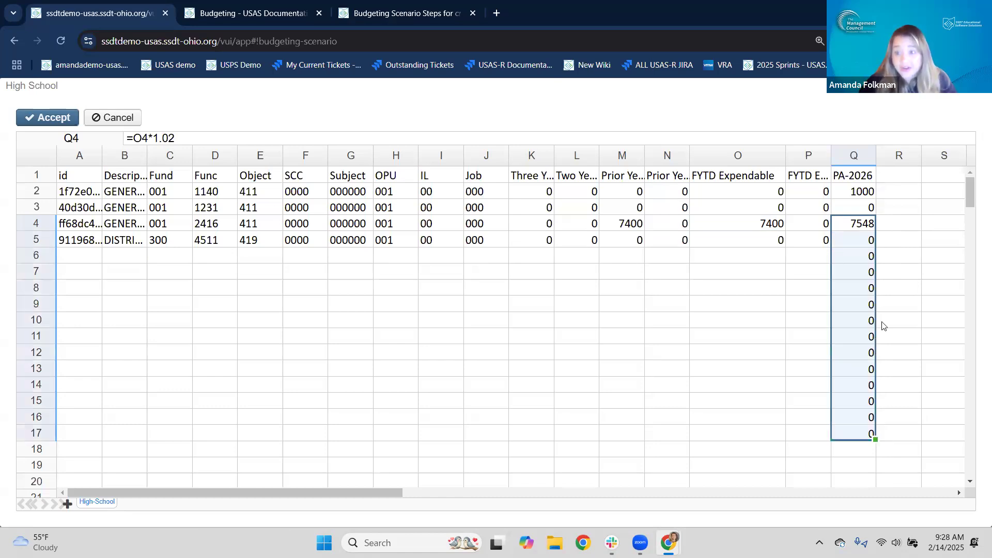
drag(872, 256, 873, 443)
key(Delete)
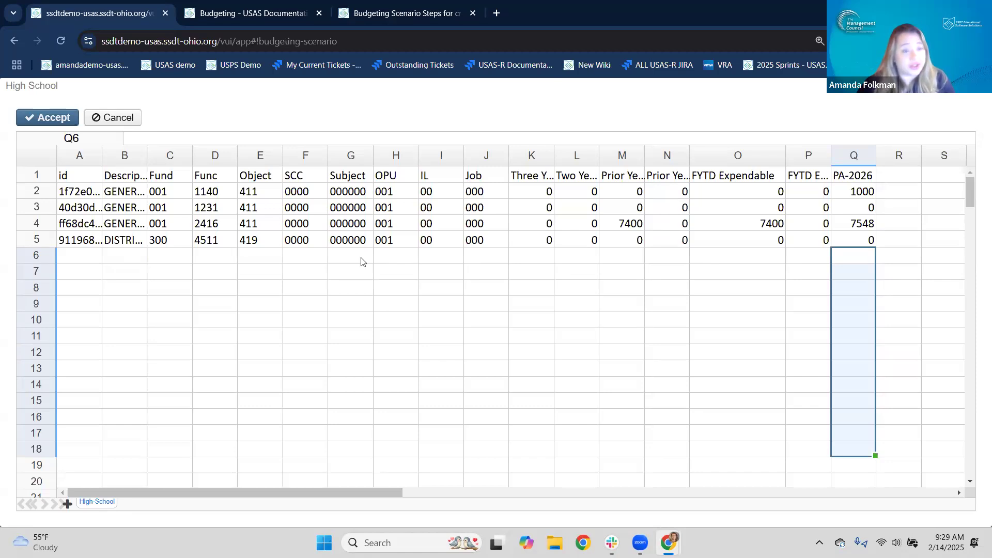
click(120, 119)
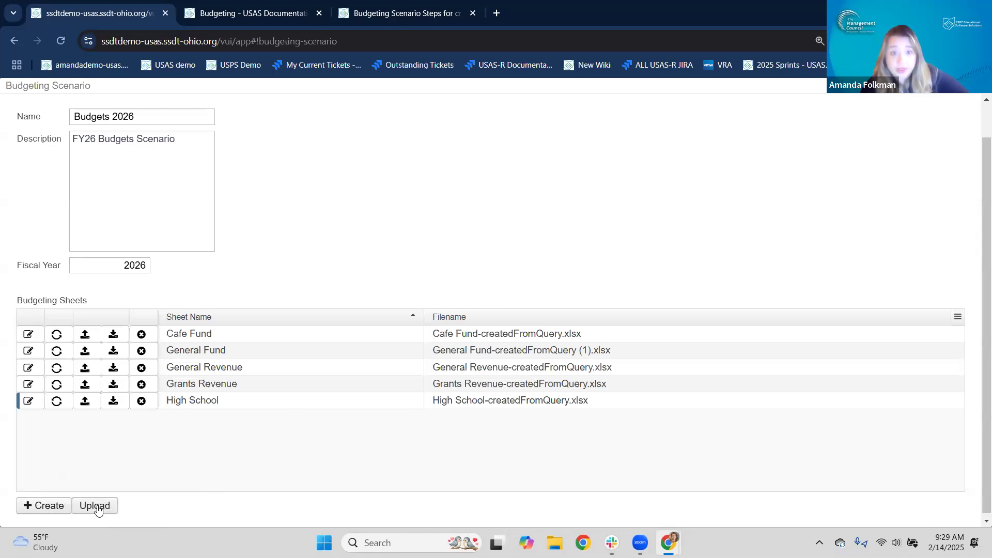
click(412, 20)
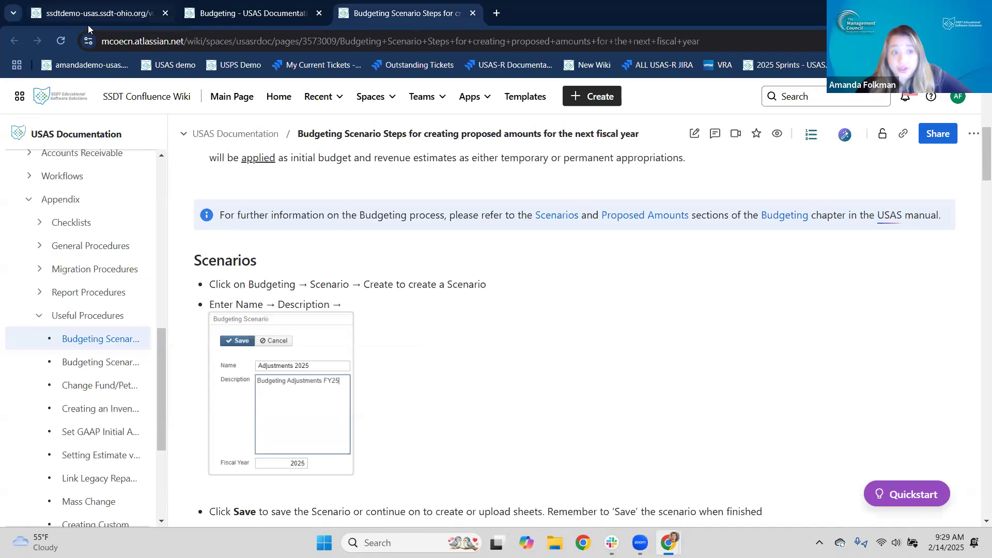
click(72, 21)
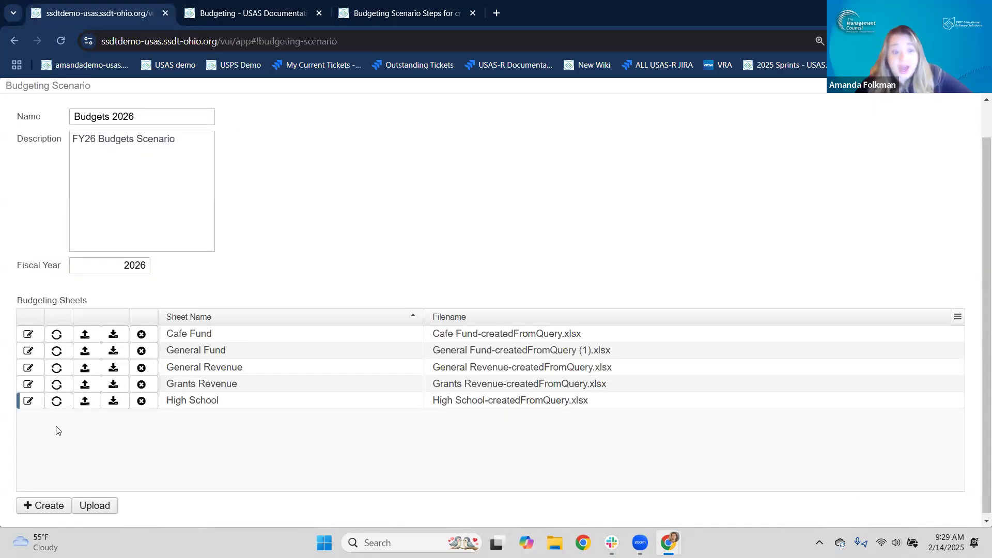
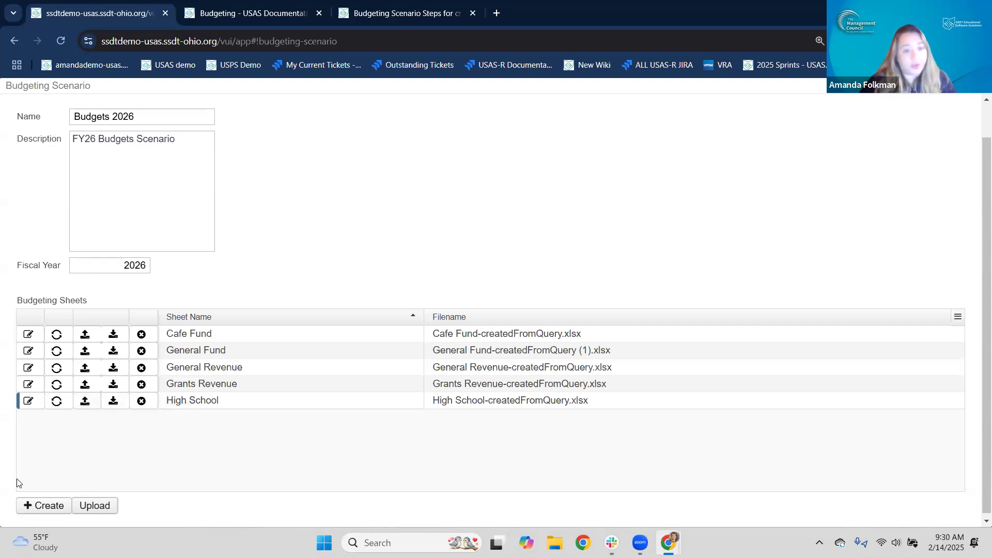
Reopen the High School sheet and examine the full account identifiers by widening the id column, narrowing it, and selecting cell A2
click(29, 407)
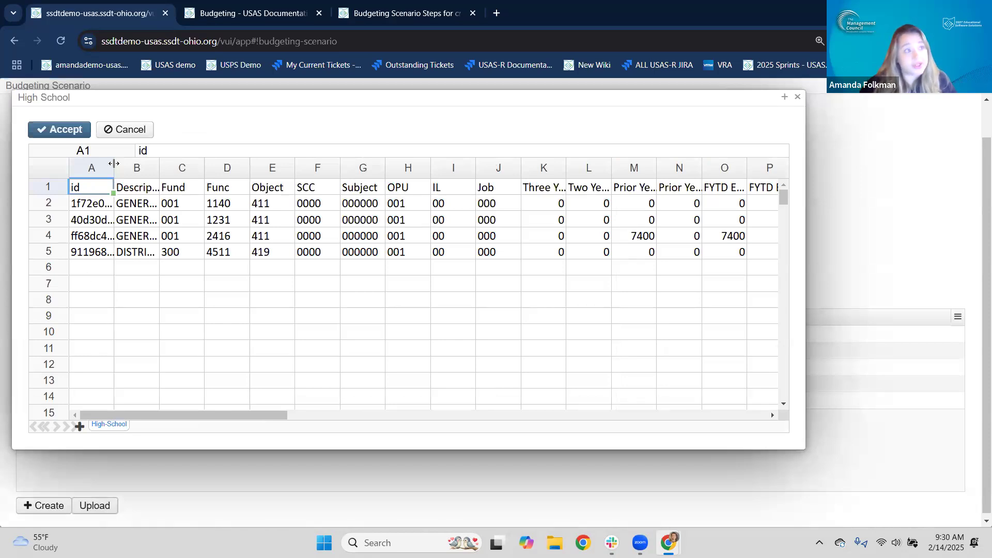
drag(114, 164, 171, 165)
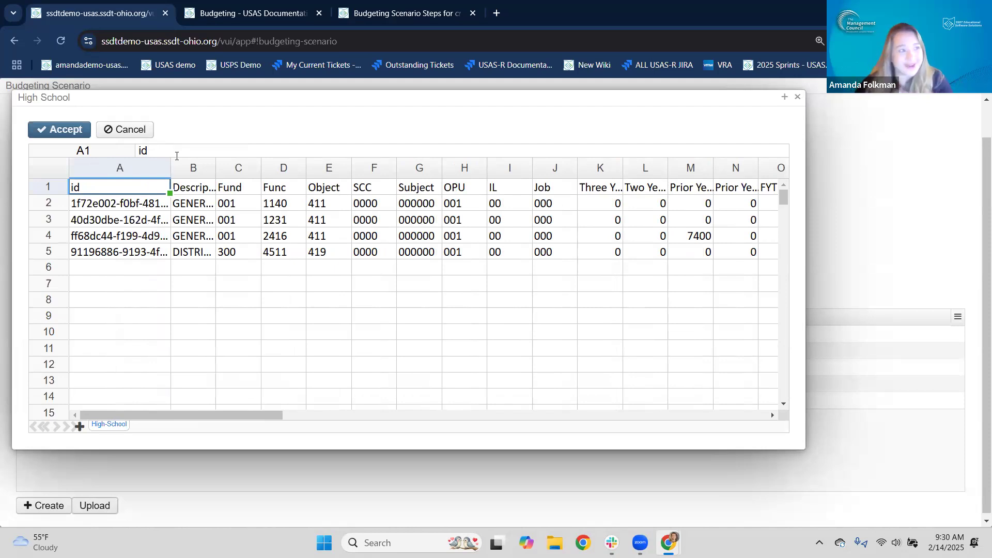
drag(170, 164, 259, 163)
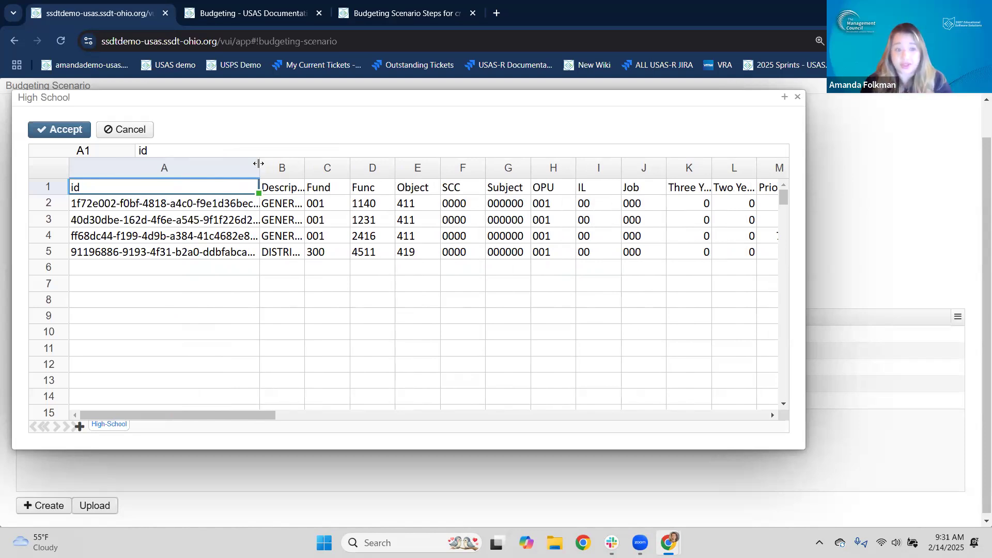
drag(259, 164, 99, 162)
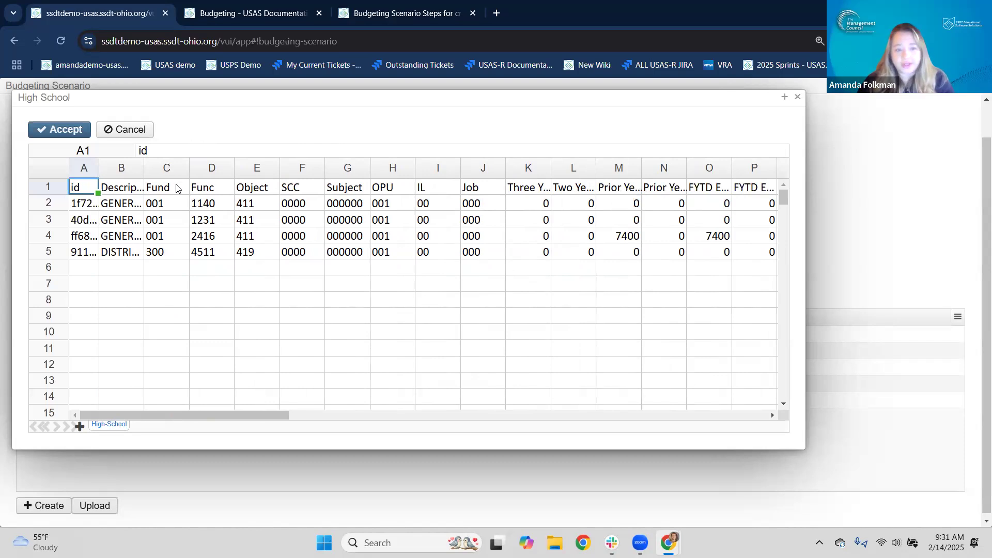
click(73, 207)
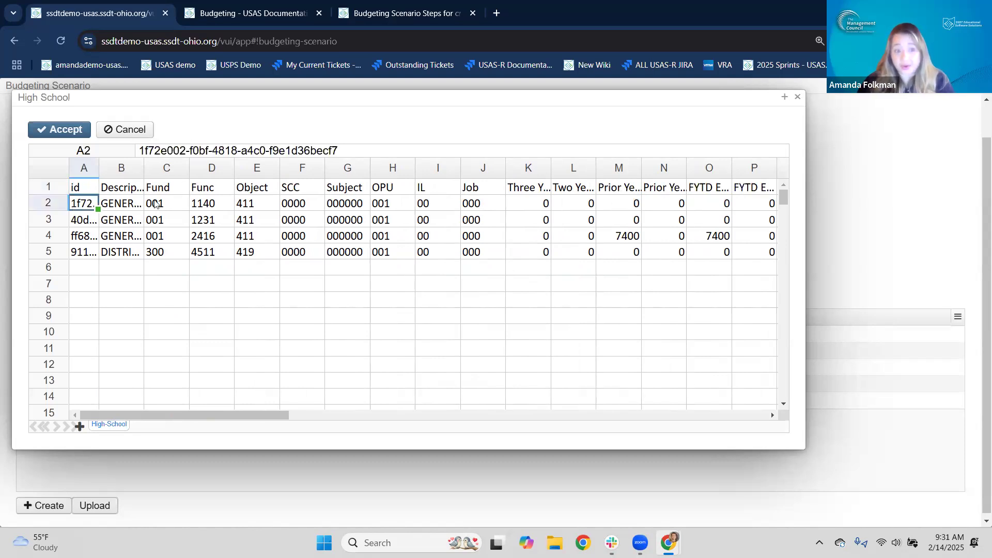
Examine the account code dimensions by selecting cells C2:J2 and the OPU values in H2:H5
click(158, 205)
shift+click(474, 202)
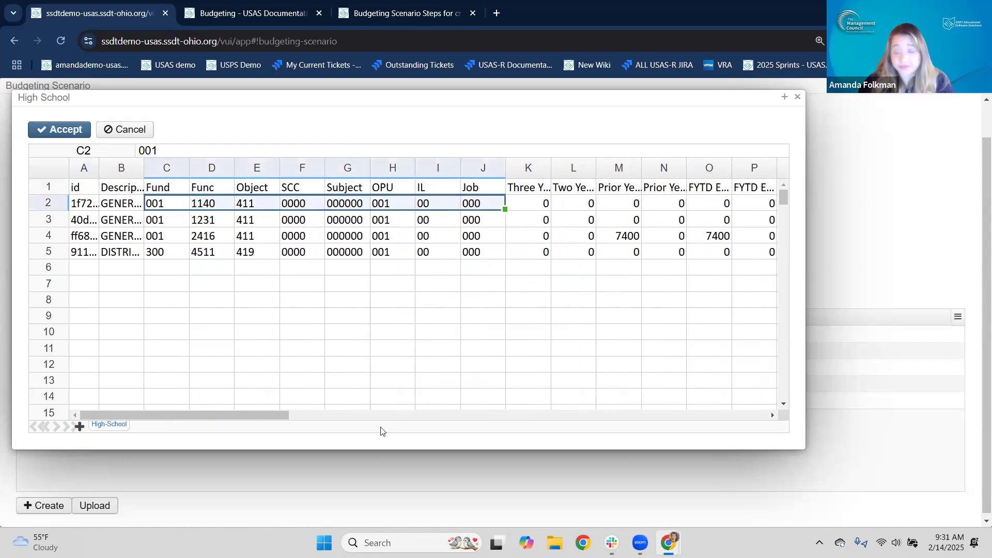
click(409, 308)
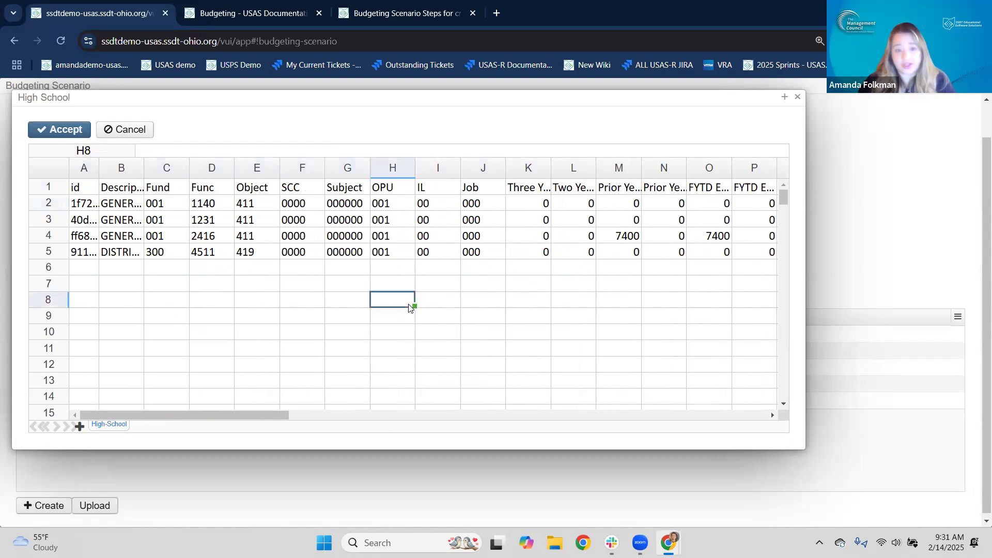
drag(402, 206, 402, 253)
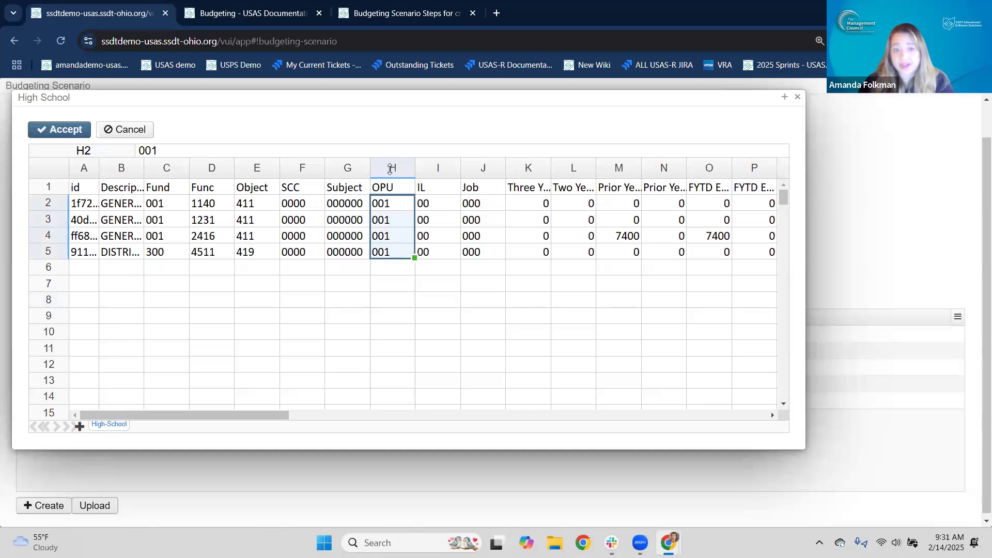
key(Left)
Clear the IL values in cells I2:I5 and select the account id in cell A2
click(427, 166)
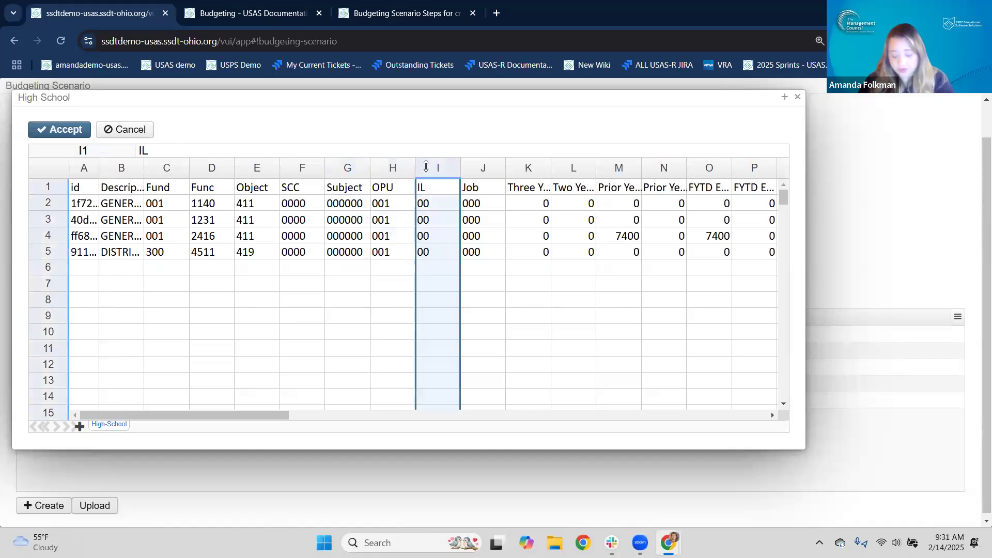
drag(433, 205, 446, 257)
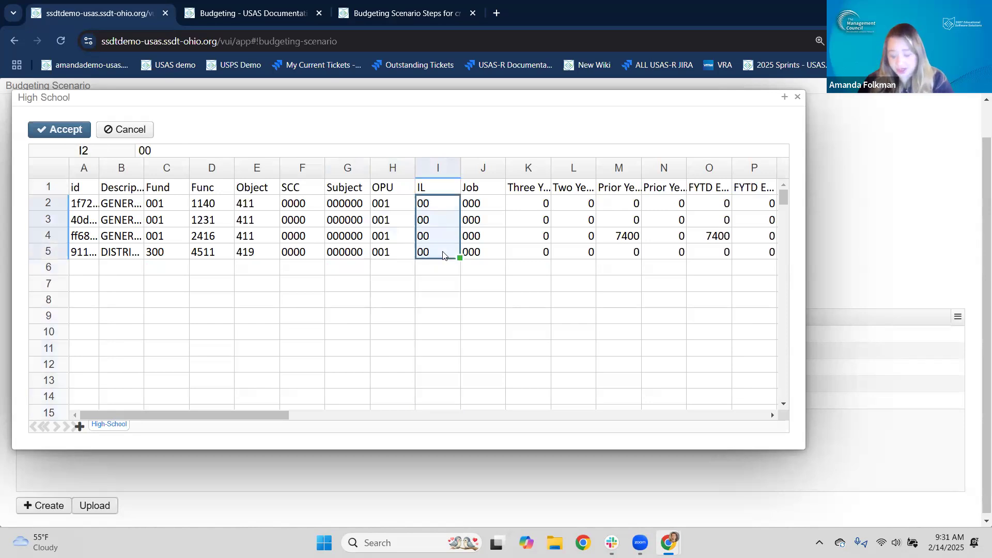
key(Delete)
click(454, 318)
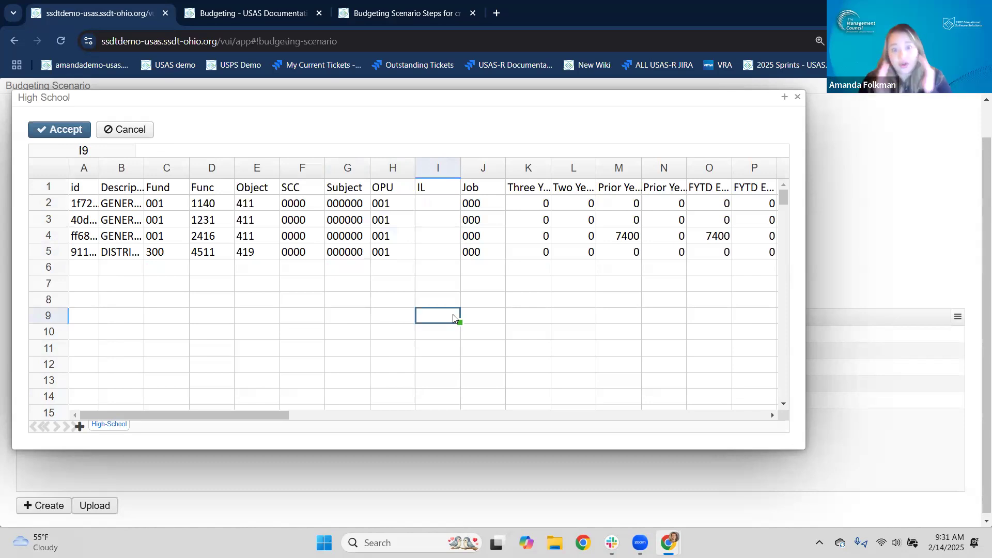
drag(456, 209, 455, 282)
click(455, 281)
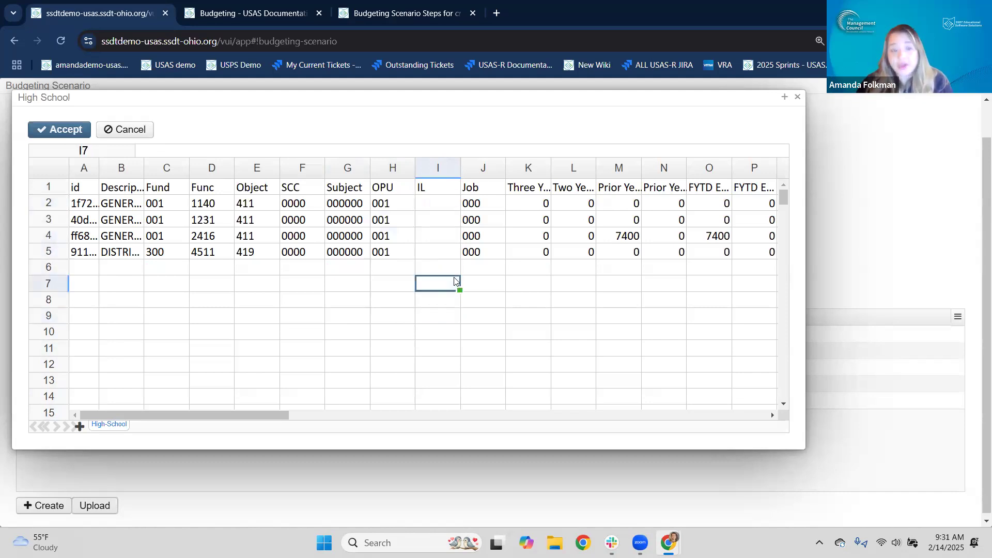
click(78, 206)
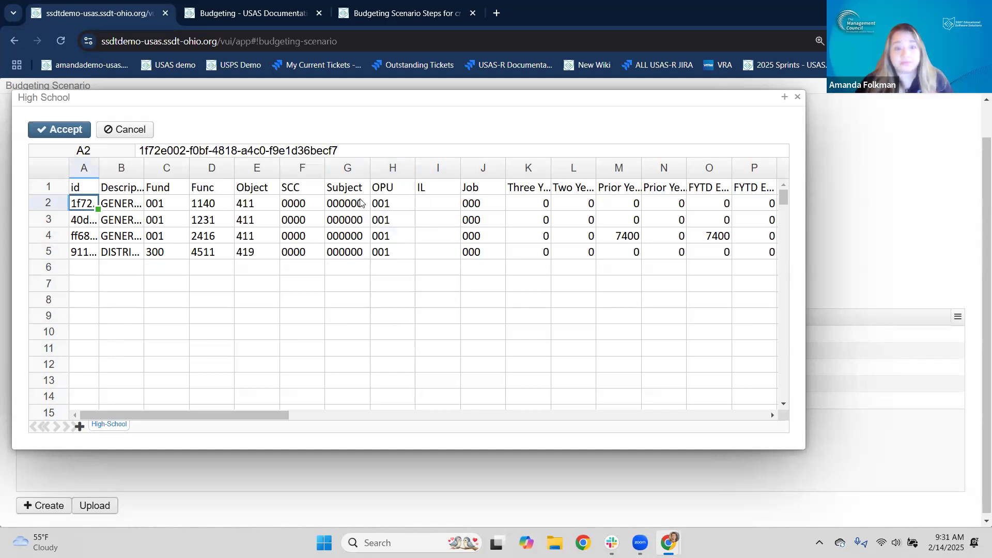
Enter 00 in the IL column for rows 2 and 3, and select cell I2
click(453, 207)
text(00)
key(Return)
text(00)
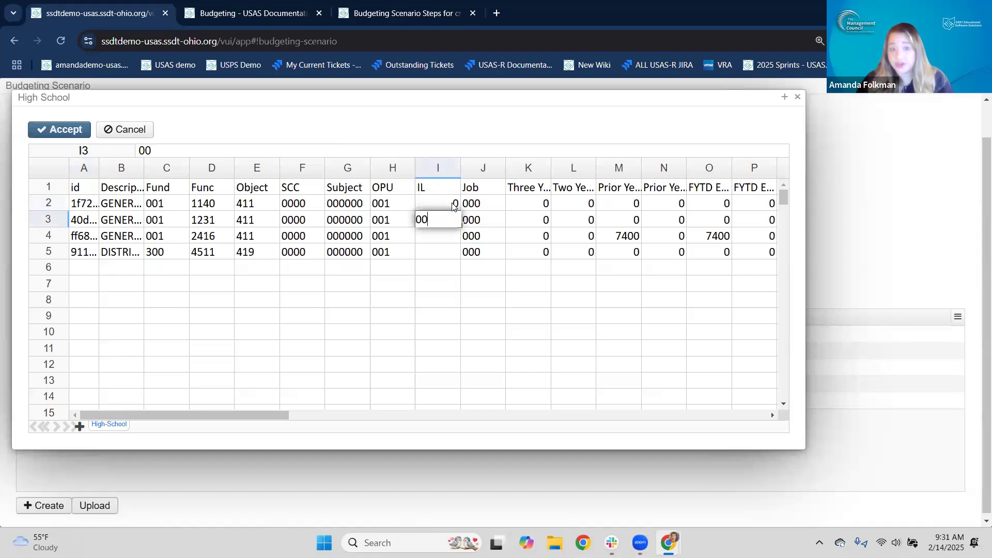
key(Return)
click(452, 206)
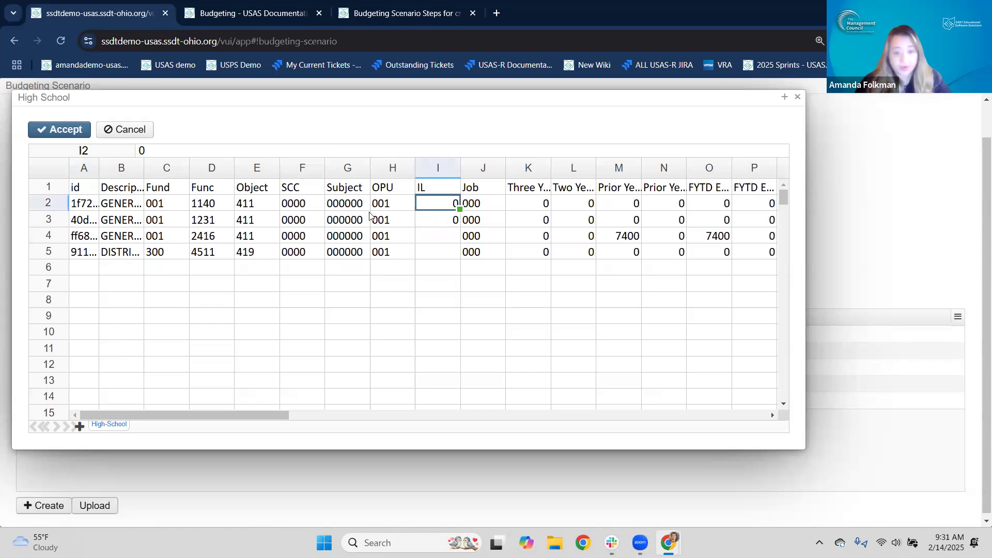
Undo the IL entries and the clearing of cells I2:I5
key(ctrl+z)
key(ctrl+z)
key(ctrl+z)
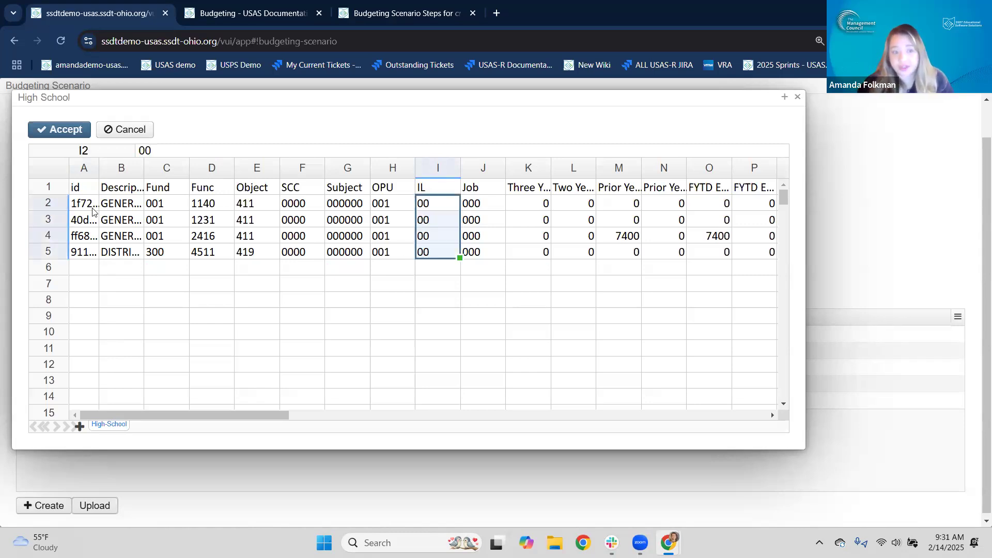
key(ctrl+z)
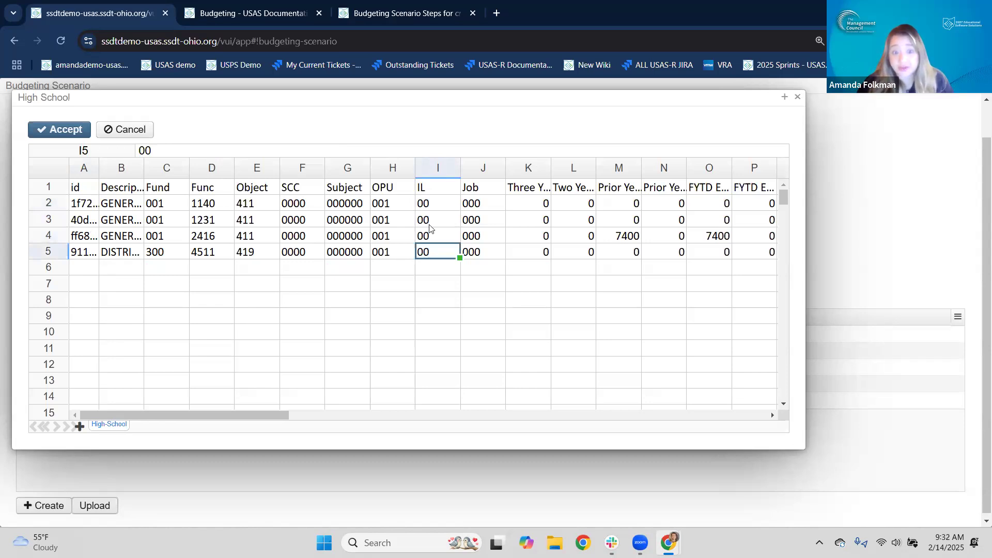
click(475, 318)
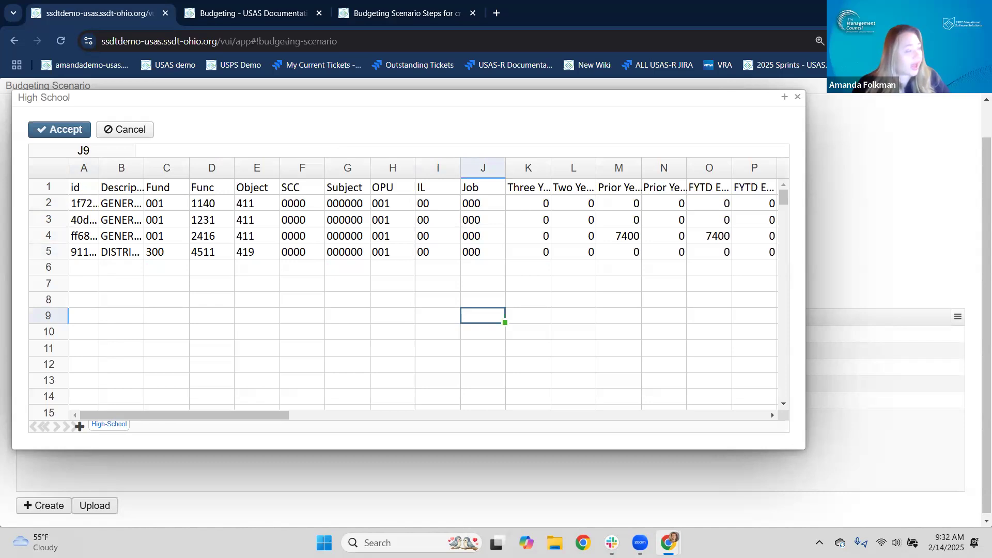
Cancel the High School sheet's edits and regenerate the sheet from its existing query settings
click(122, 135)
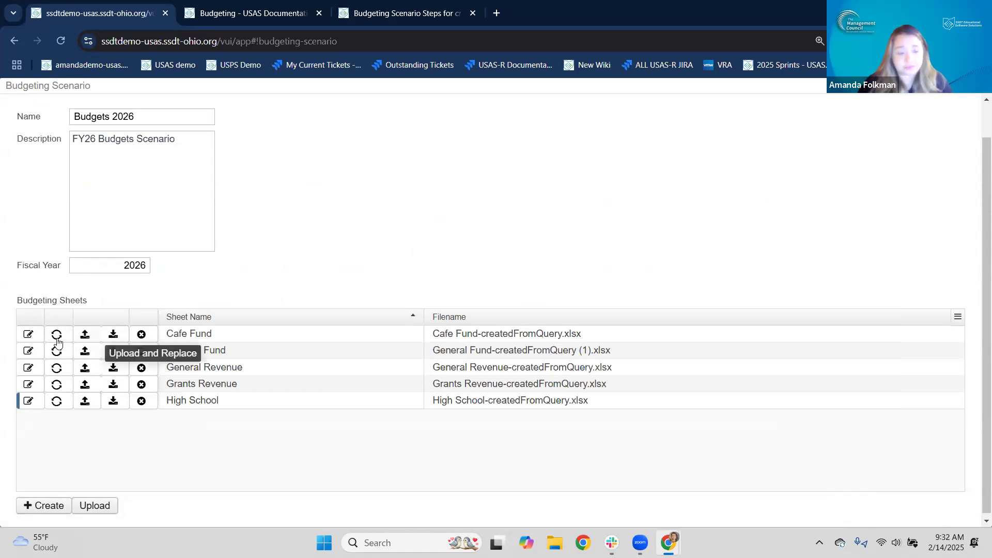
click(57, 402)
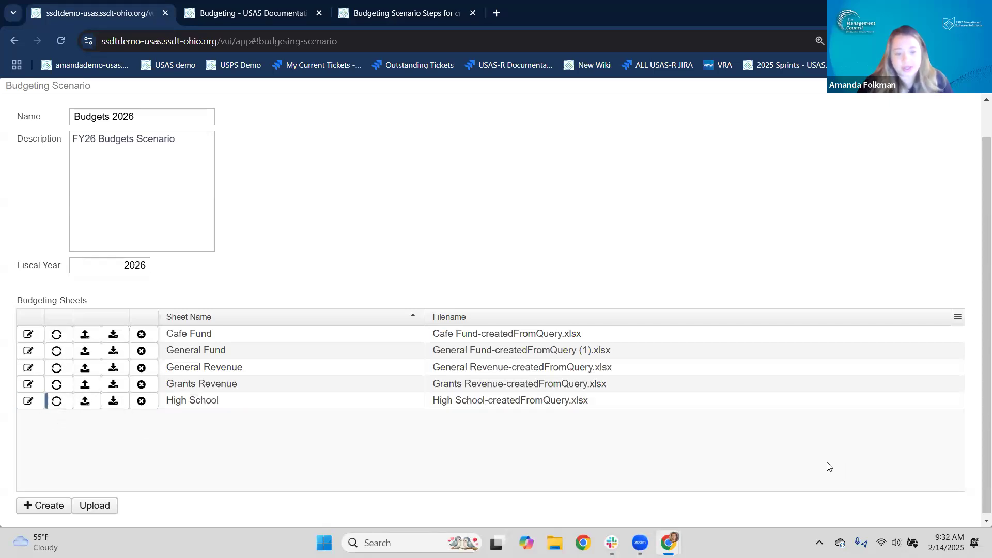
drag(108, 100, 194, 99)
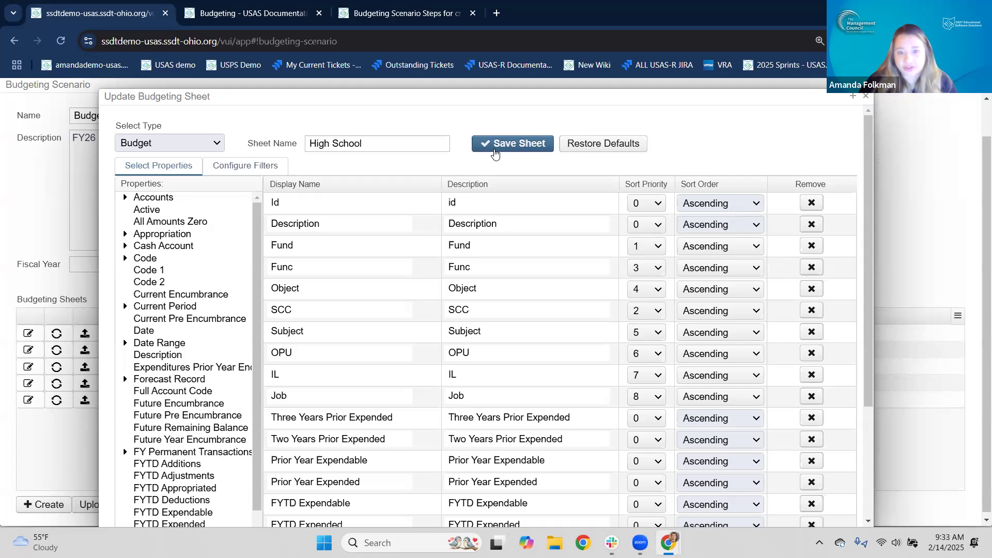
click(495, 154)
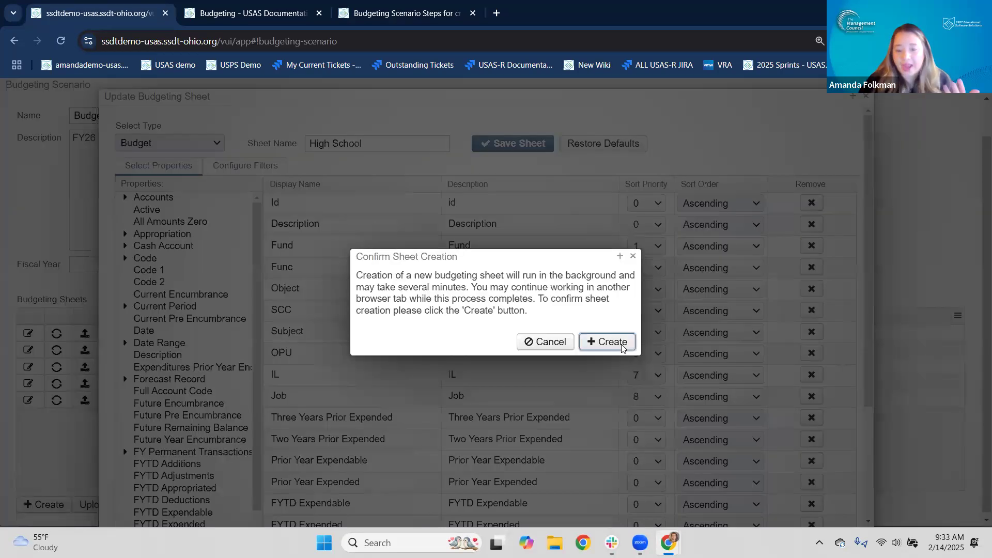
click(622, 345)
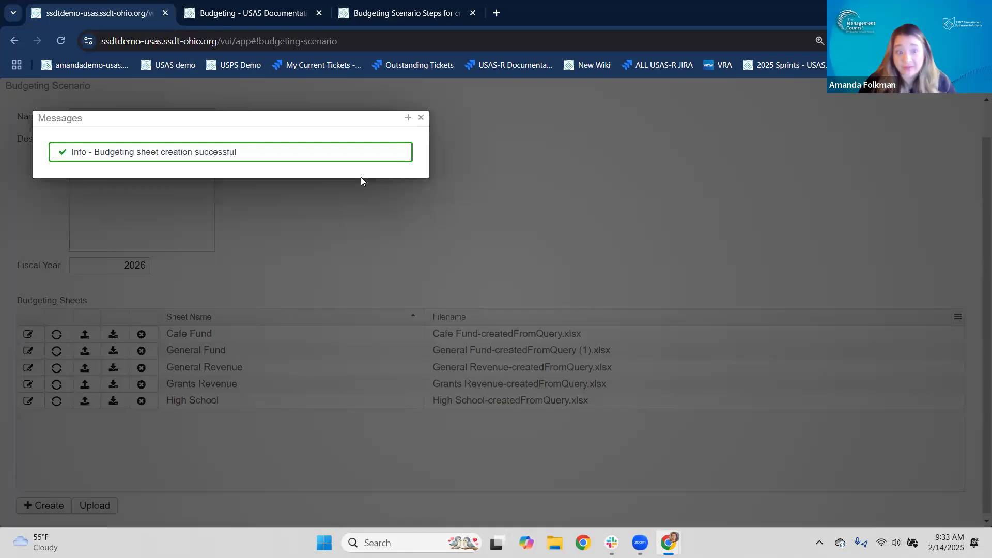
click(422, 118)
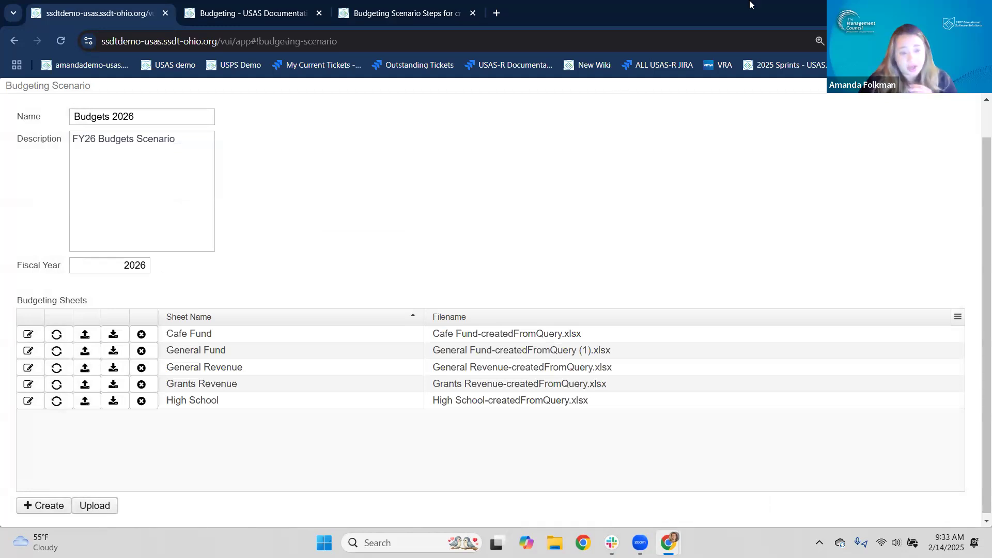
Reopen the High School sheet's update settings and examine its selected properties and configured filters
click(61, 406)
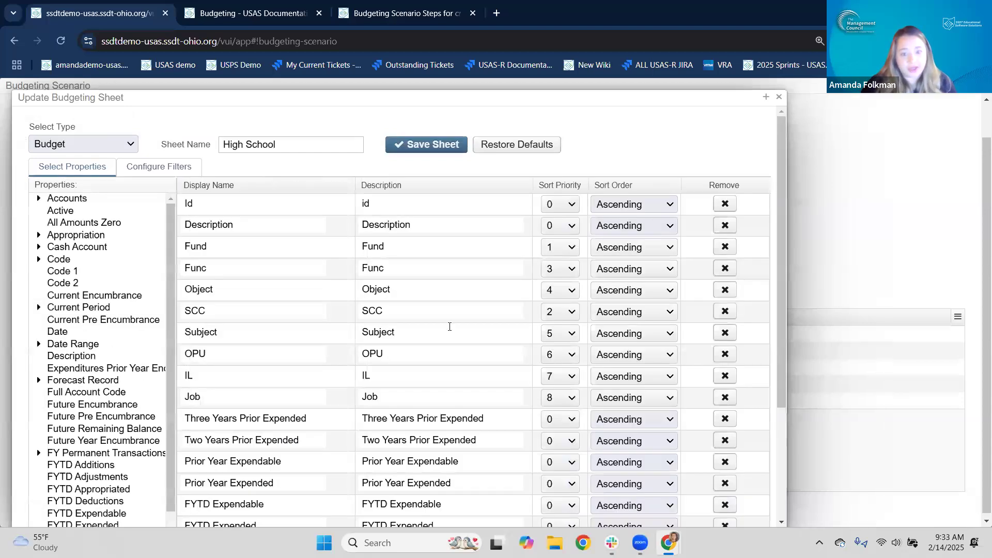
scroll(287, 440, down, 3)
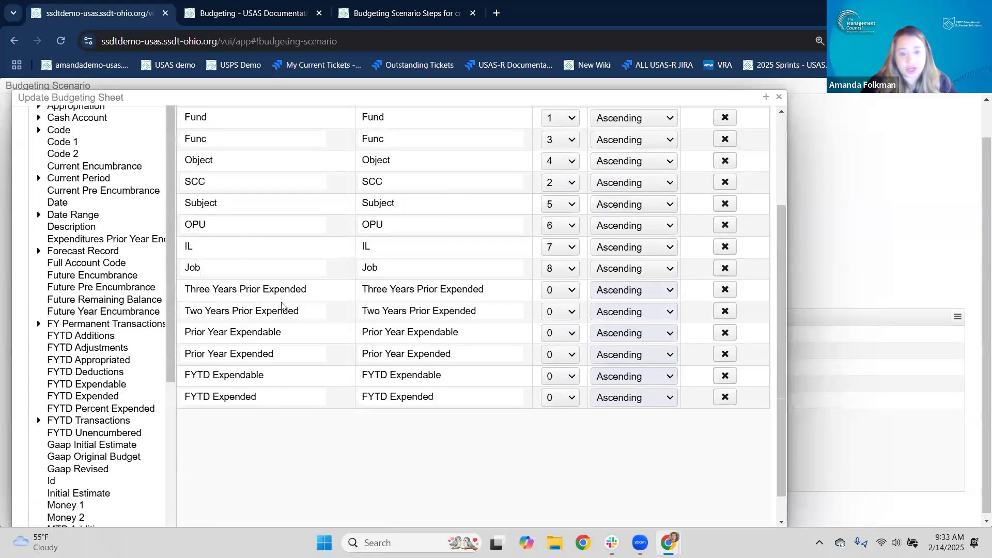
scroll(283, 305, up, 2)
scroll(362, 434, up, 1)
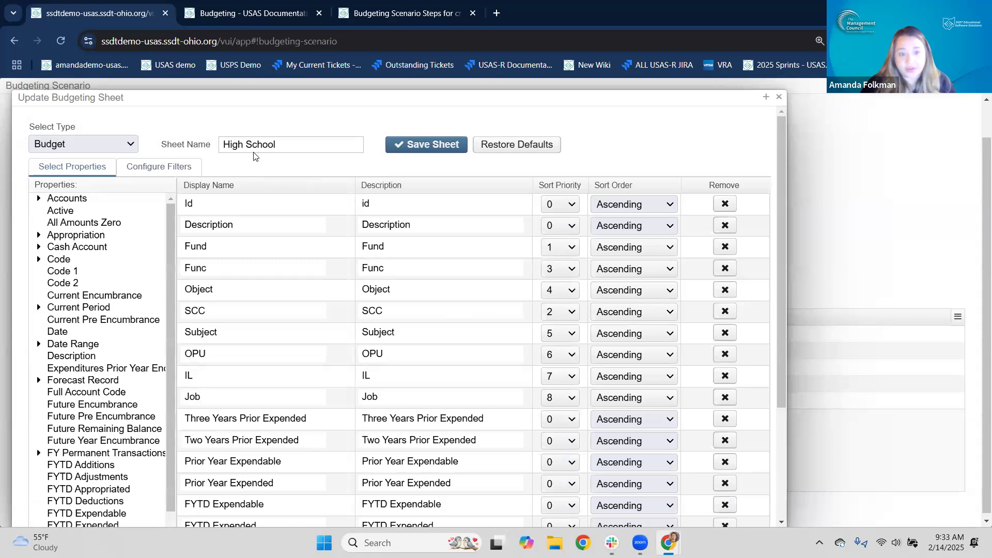
scroll(377, 413, down, 1)
scroll(159, 132, down, 1)
scroll(156, 136, up, 1)
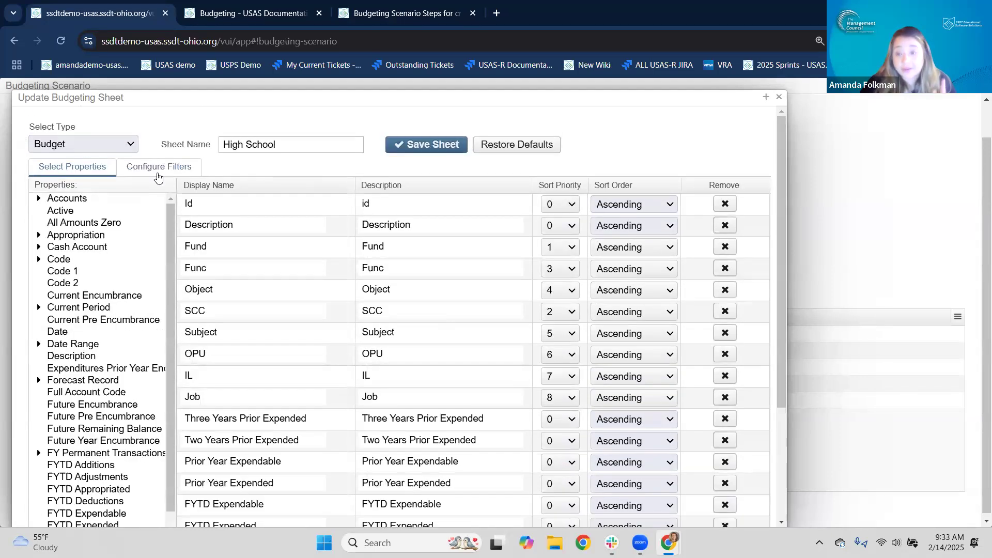
click(158, 171)
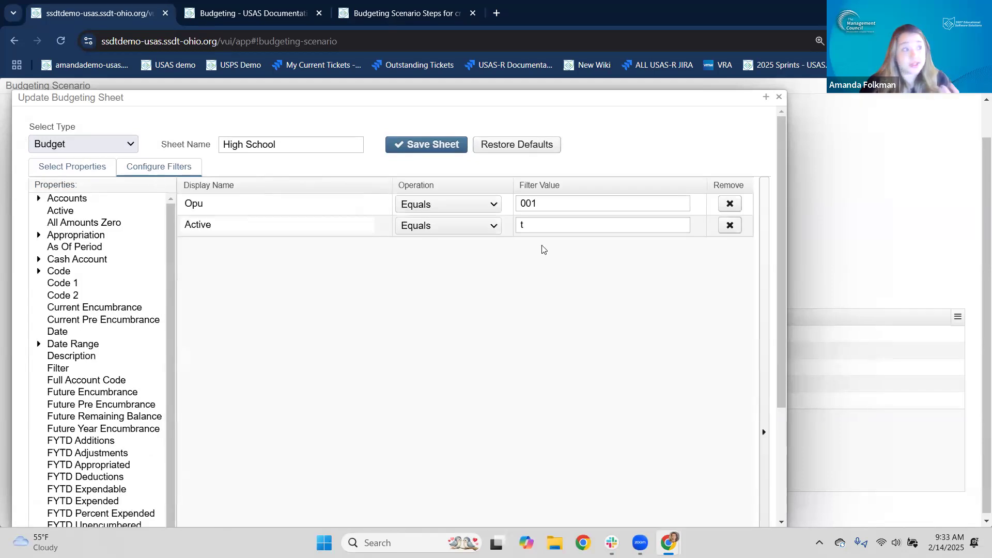
Add an Scc filter from the Code properties with the operation Like and the value 9125
click(39, 273)
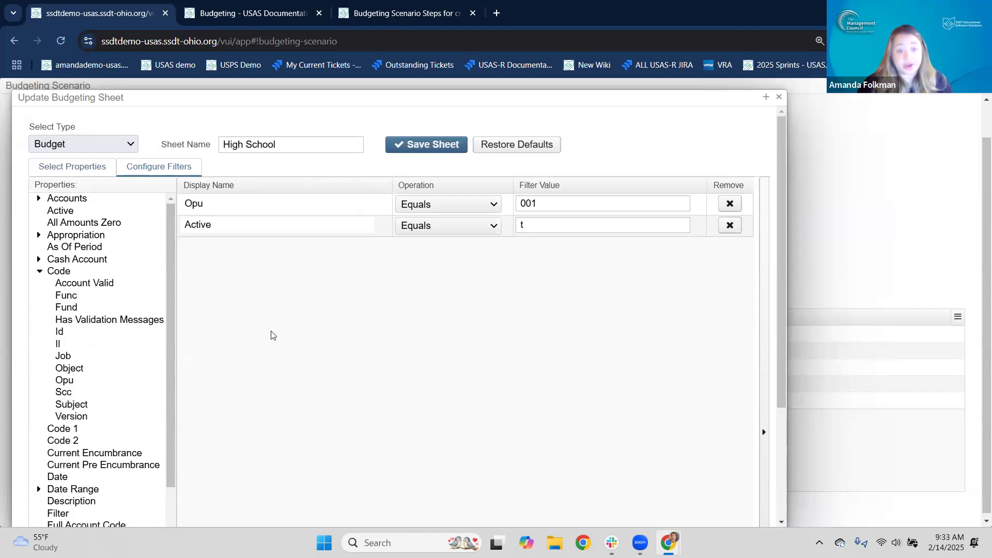
click(445, 251)
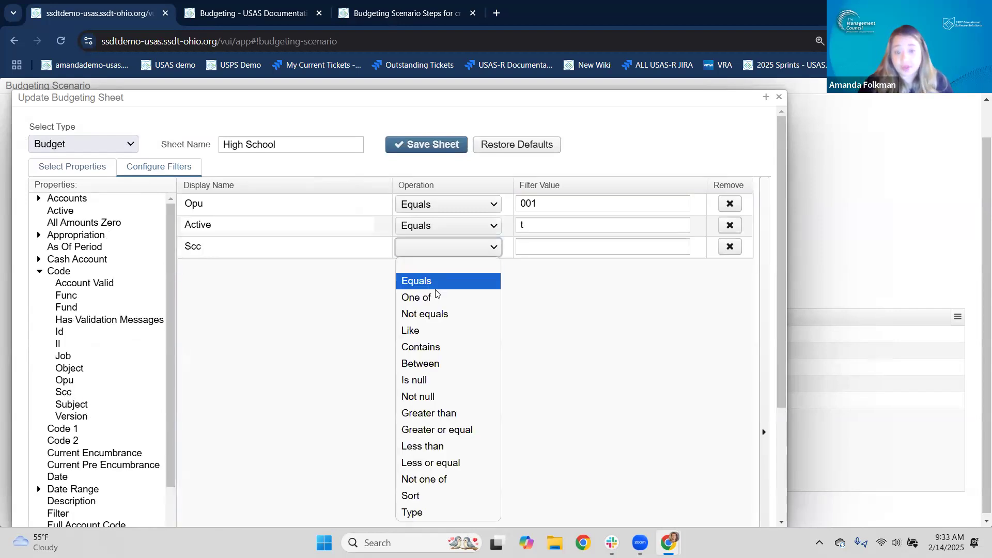
click(429, 331)
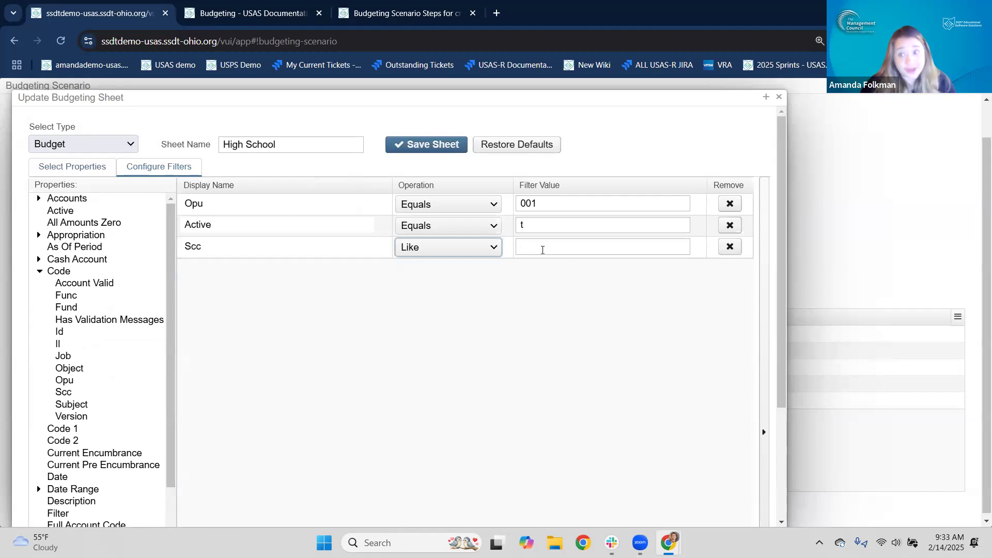
click(543, 250)
text(9125)
click(530, 288)
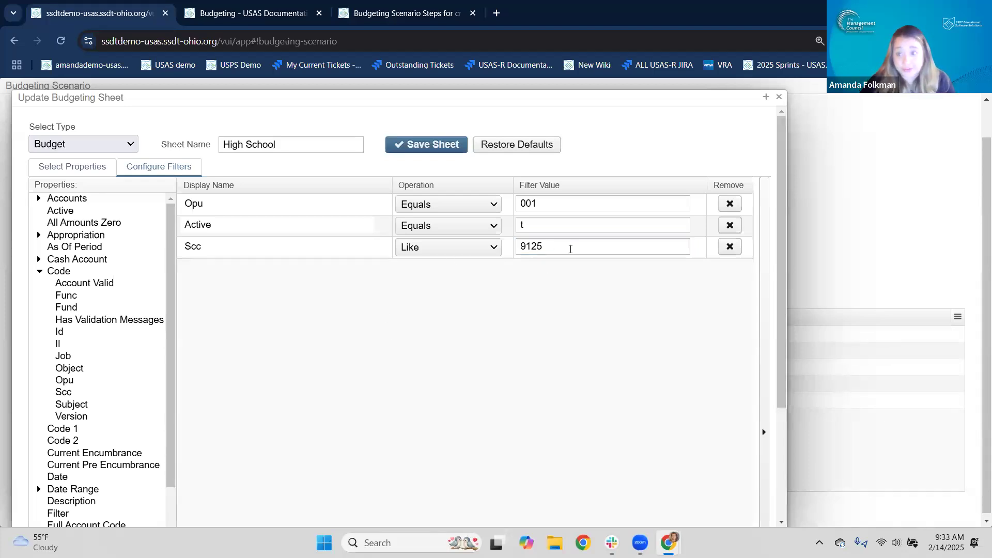
Change the Scc filter value to 9126
click(571, 249)
key(BackSpace)
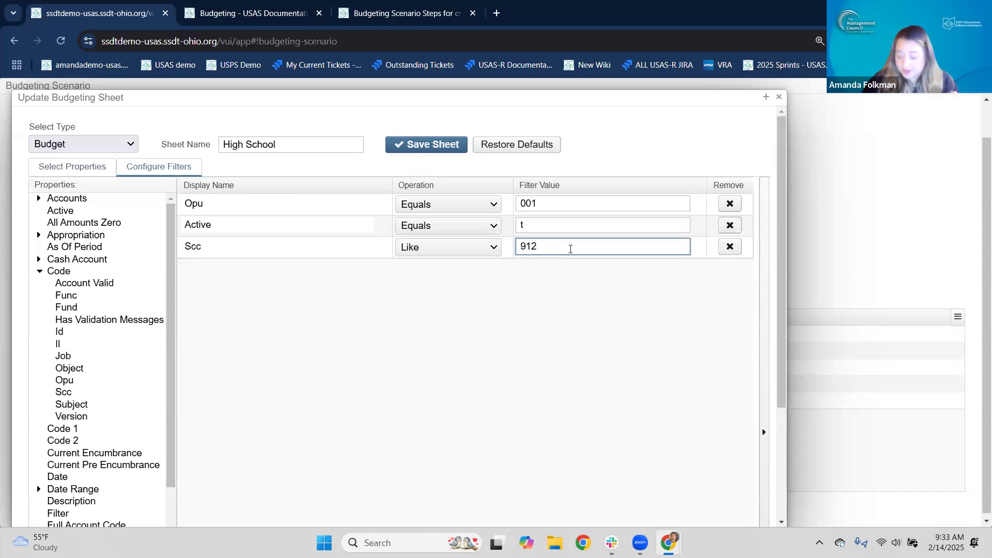
text(6)
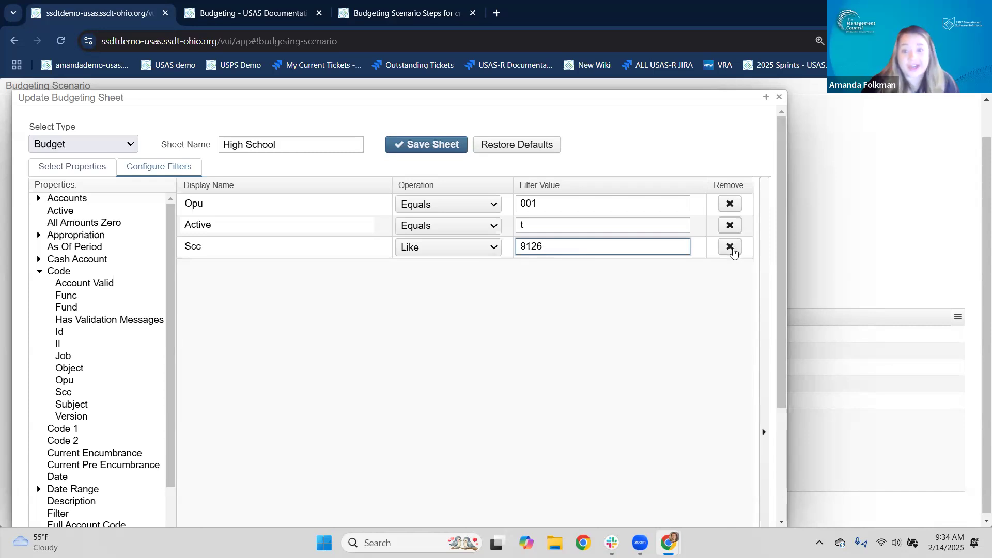
Remove the Scc filter, save the High School sheet and confirm its creation
click(731, 247)
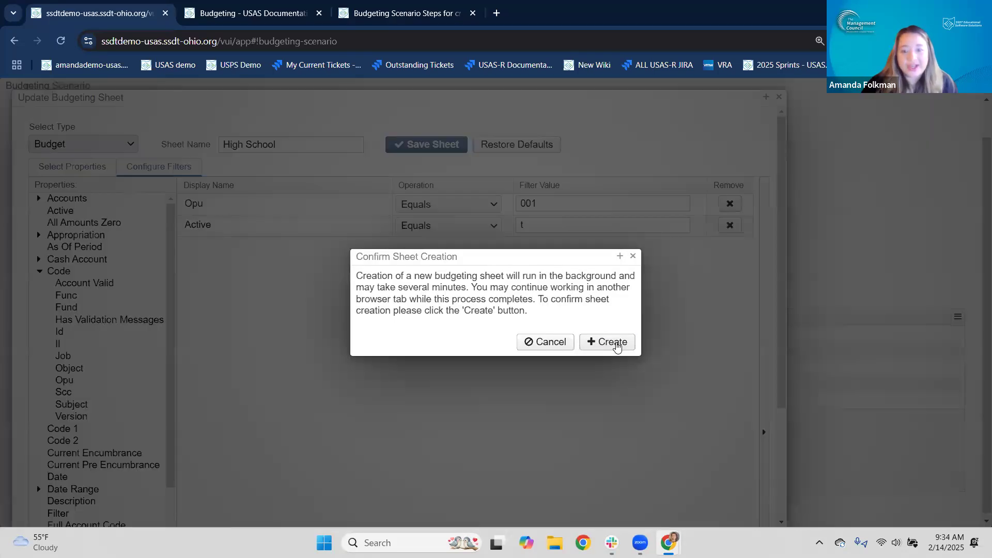
click(619, 343)
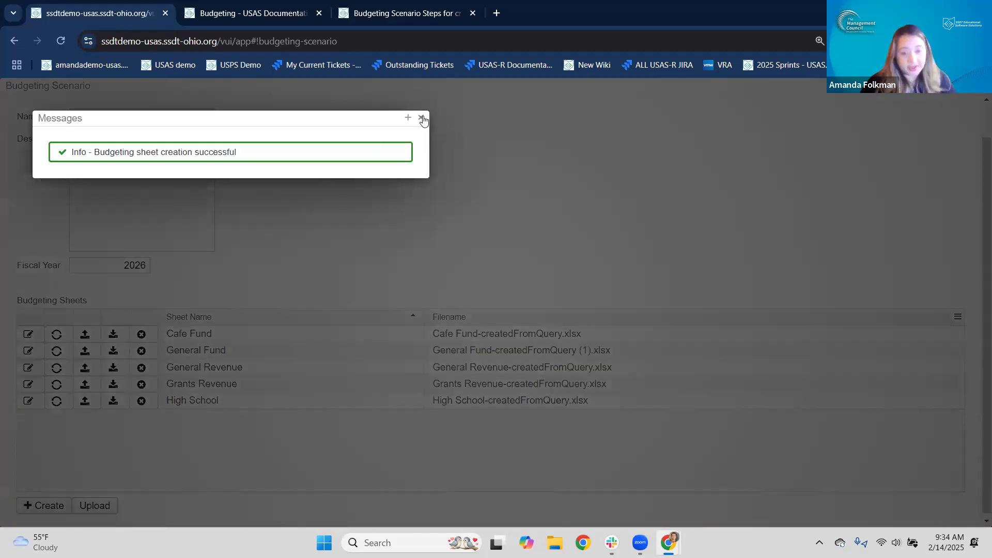
click(422, 119)
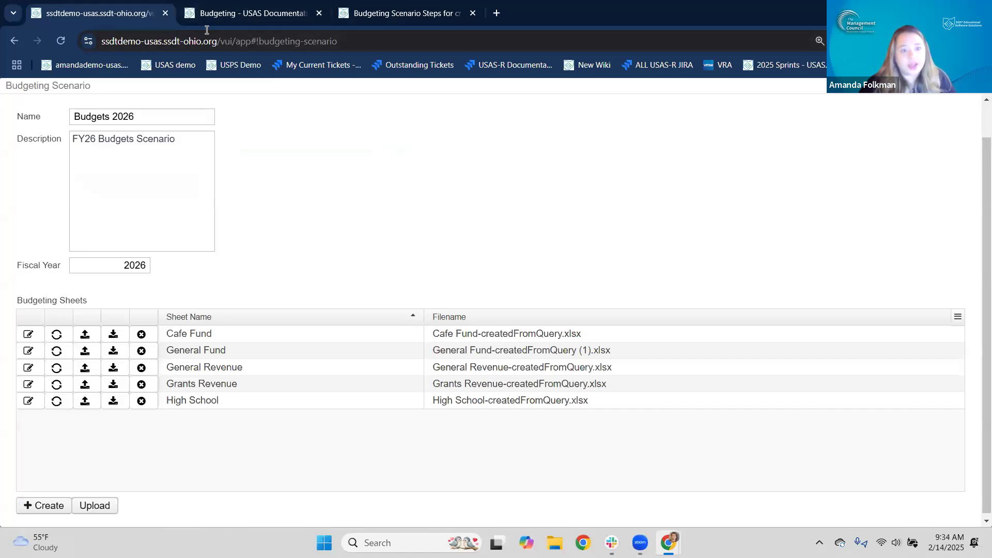
drag(224, 41, 16, 39)
key(ctrl+c)
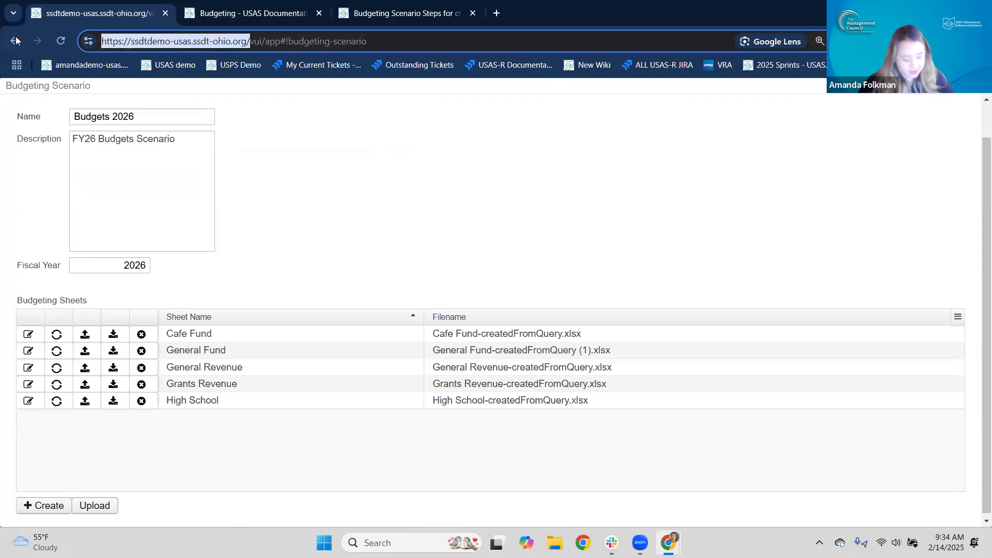
click(497, 13)
key(ctrl+v)
key(Return)
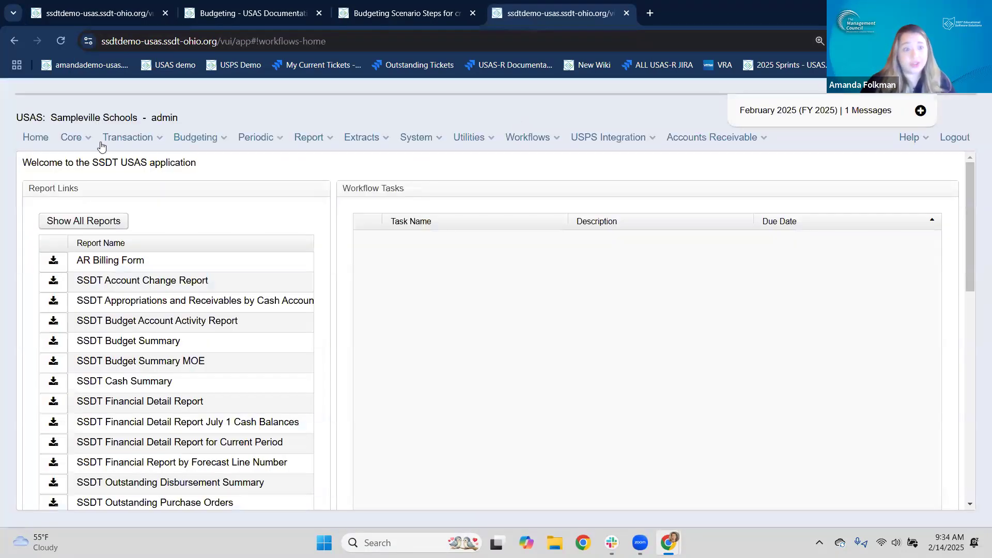
Open the core expenditure accounts and filter the list to OPU 001
click(78, 138)
click(79, 162)
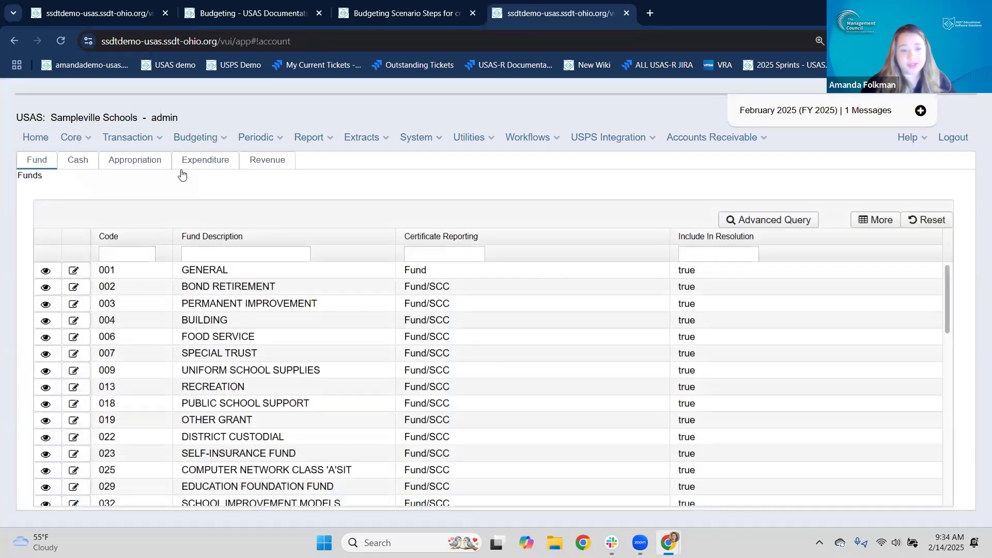
click(186, 163)
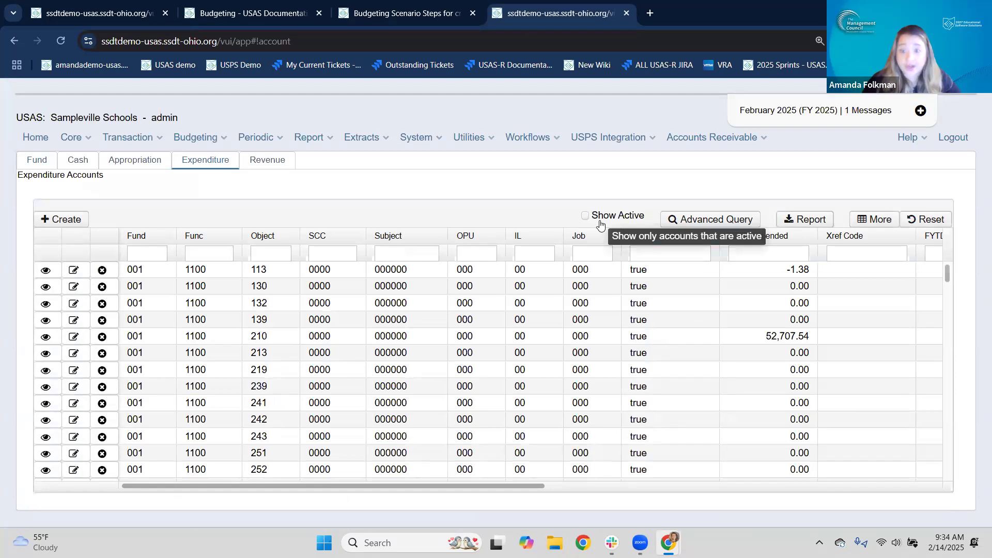
click(464, 251)
text(001)
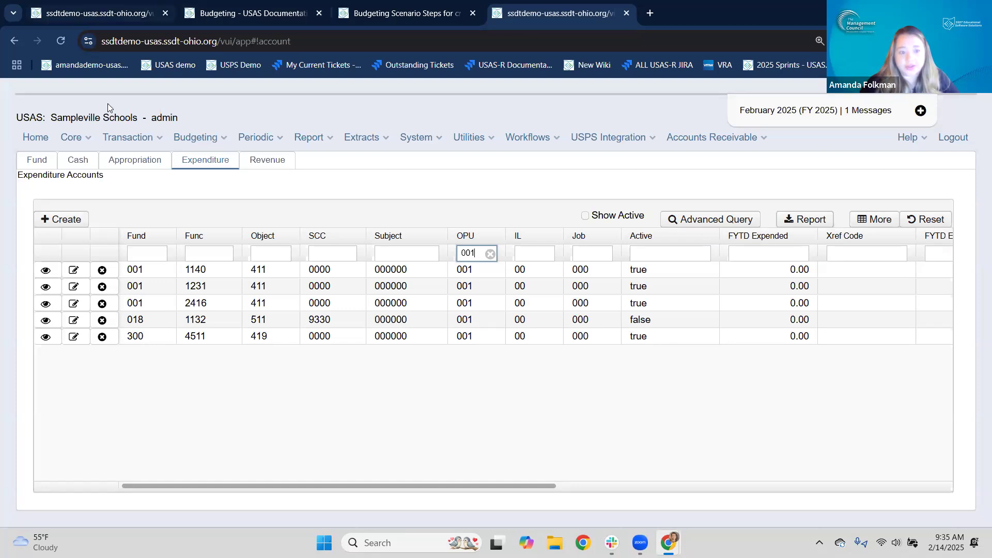
Open the High School sheet in the budgeting scenario's browser tab and review the Fund codes of its accounts
click(93, 13)
click(32, 404)
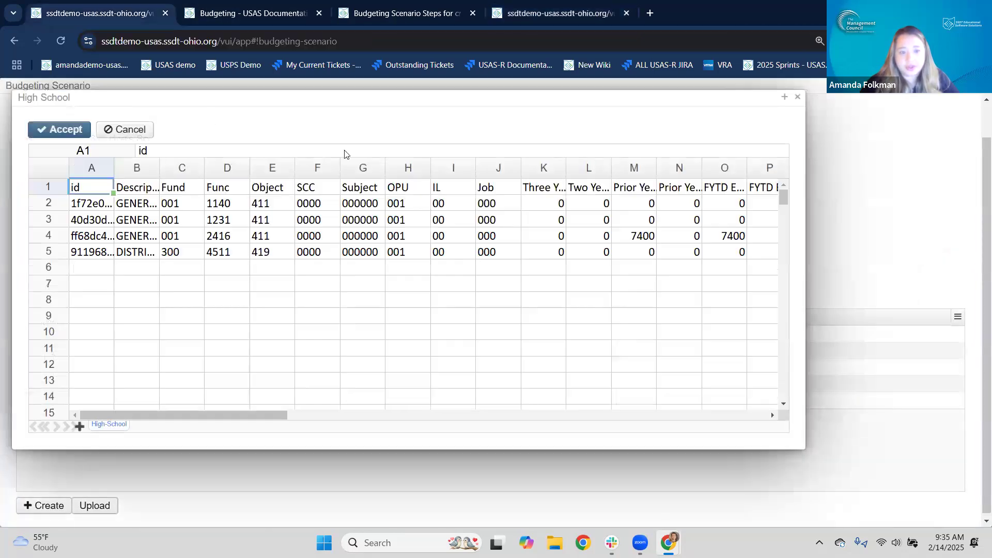
drag(180, 204, 192, 252)
click(192, 255)
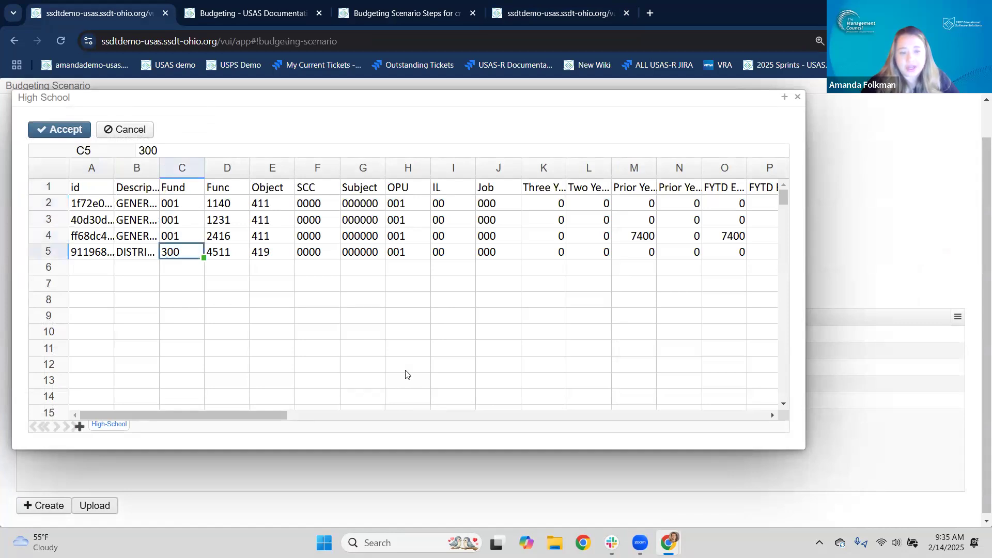
Back in the expenditure accounts tab, edit the inactive fund 018 account, mark it as Active, save it and close the record
click(520, 16)
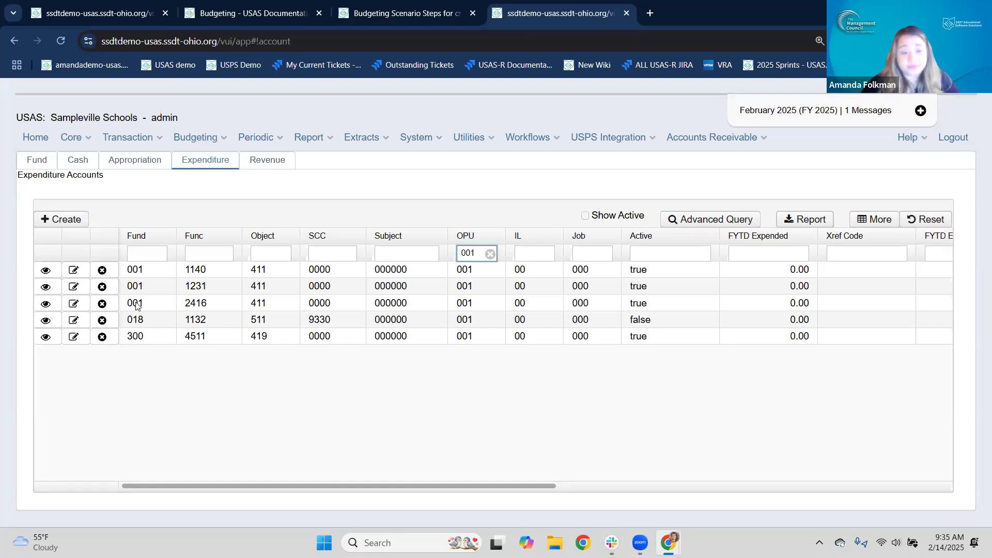
click(74, 321)
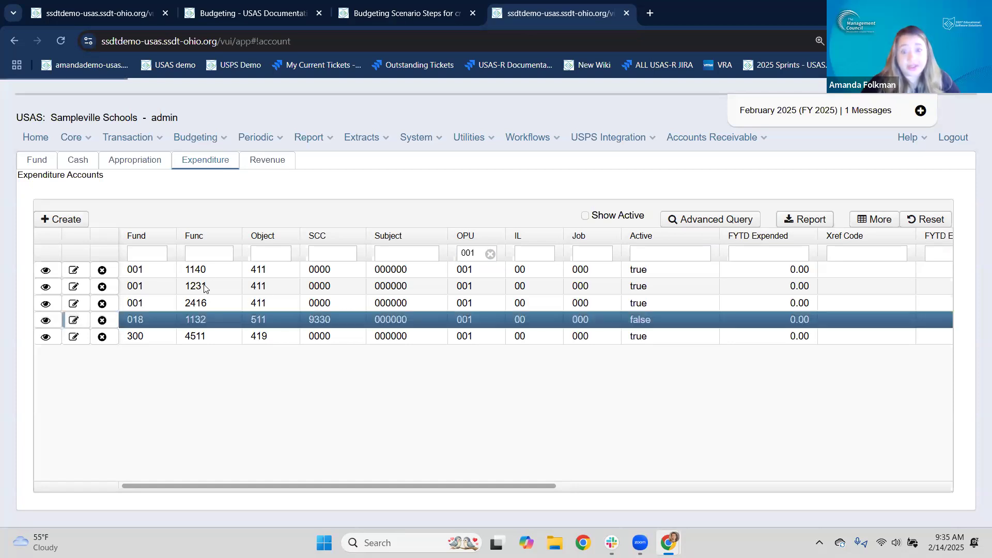
double_click(157, 326)
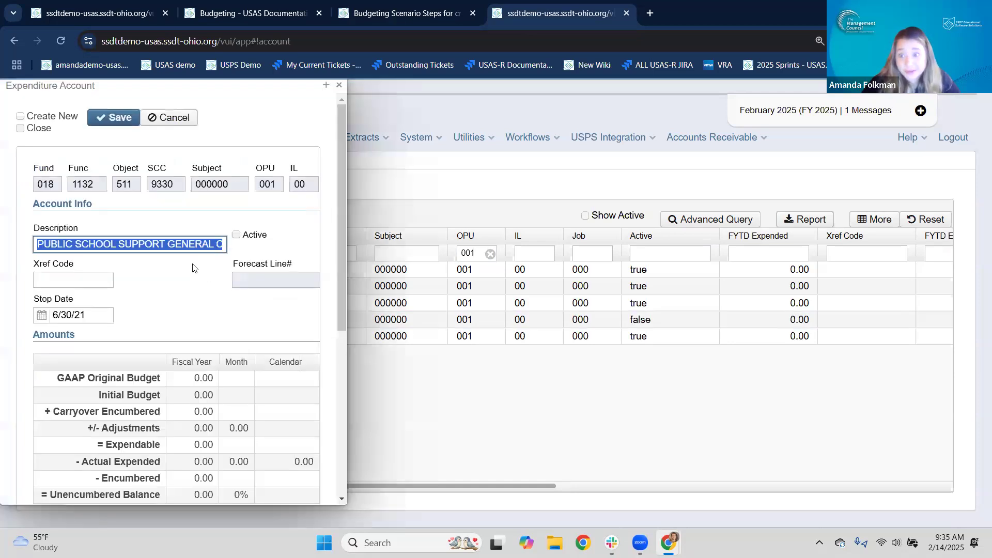
click(236, 235)
click(102, 119)
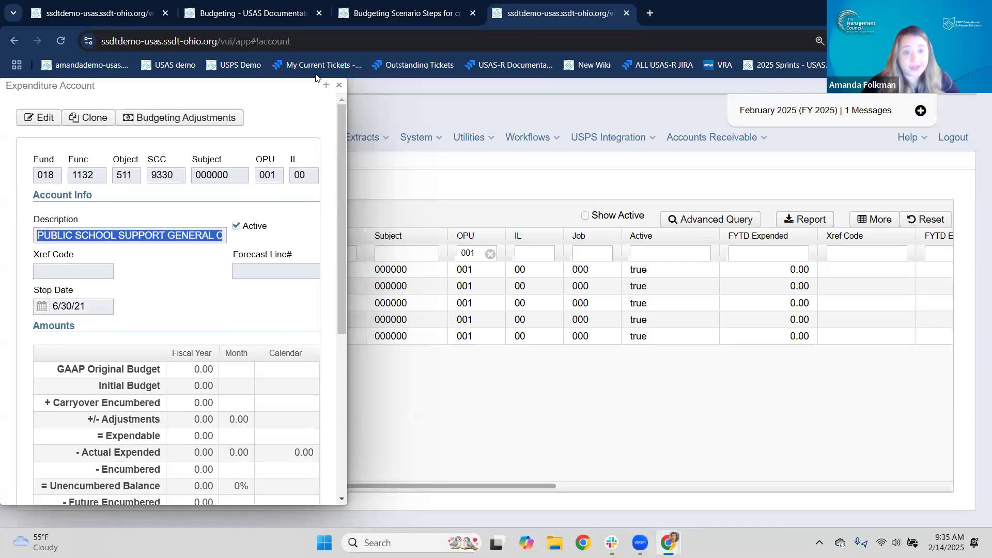
click(339, 86)
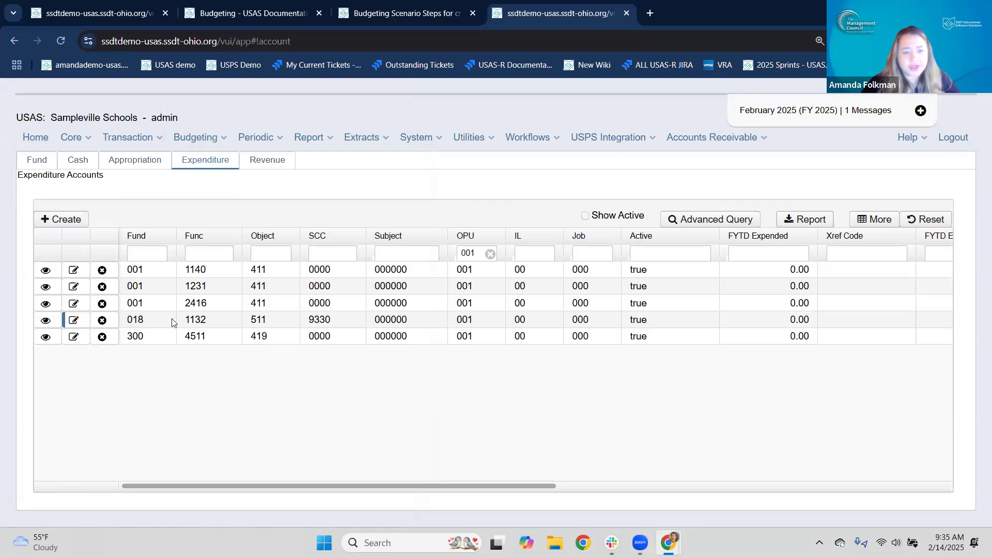
Filter the appropriation accounts to Fund 018 and SCC 9330
click(137, 161)
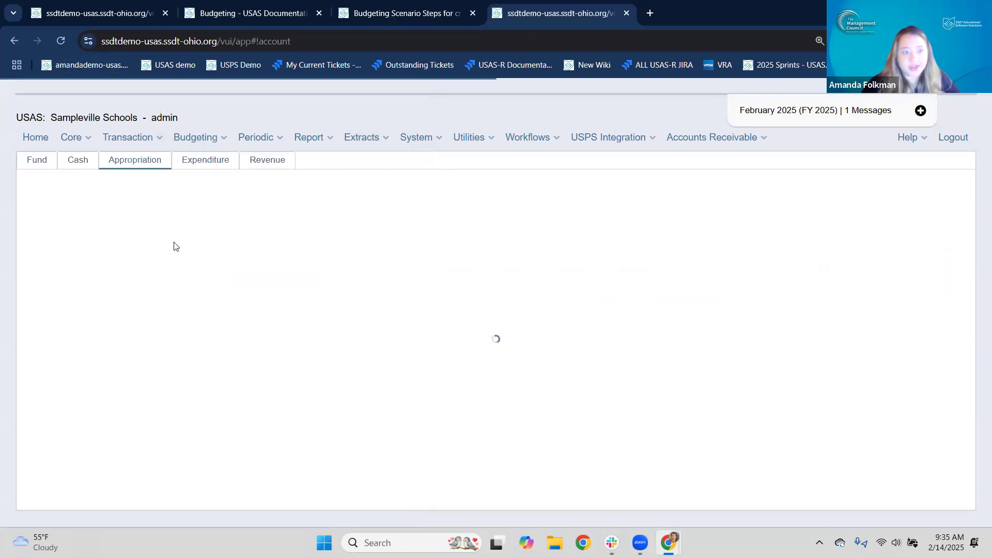
click(157, 245)
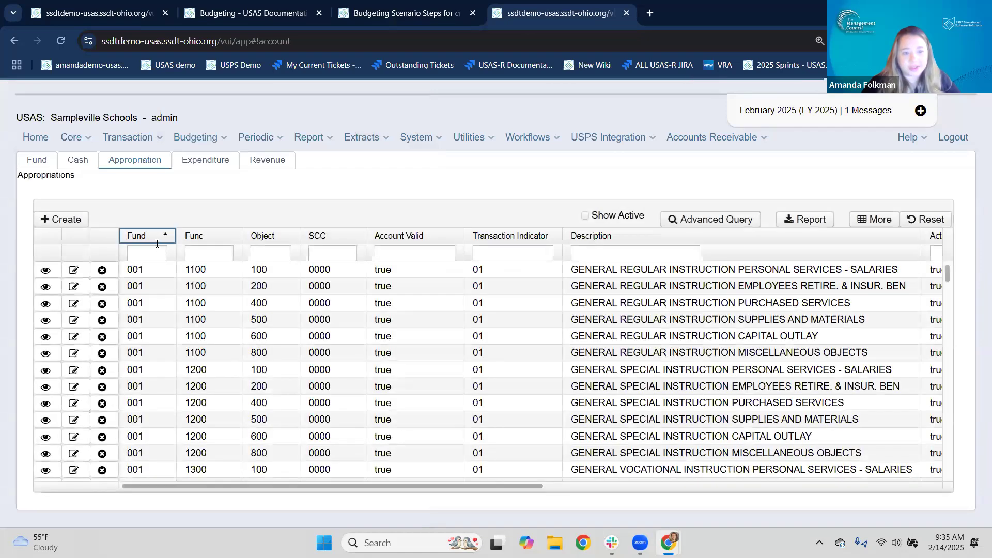
text(018)
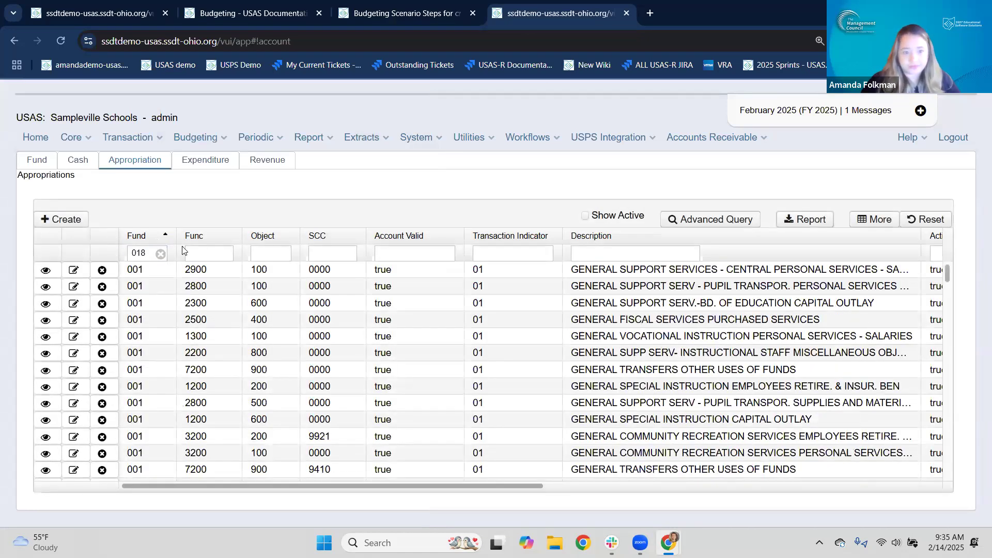
click(328, 252)
text(9330)
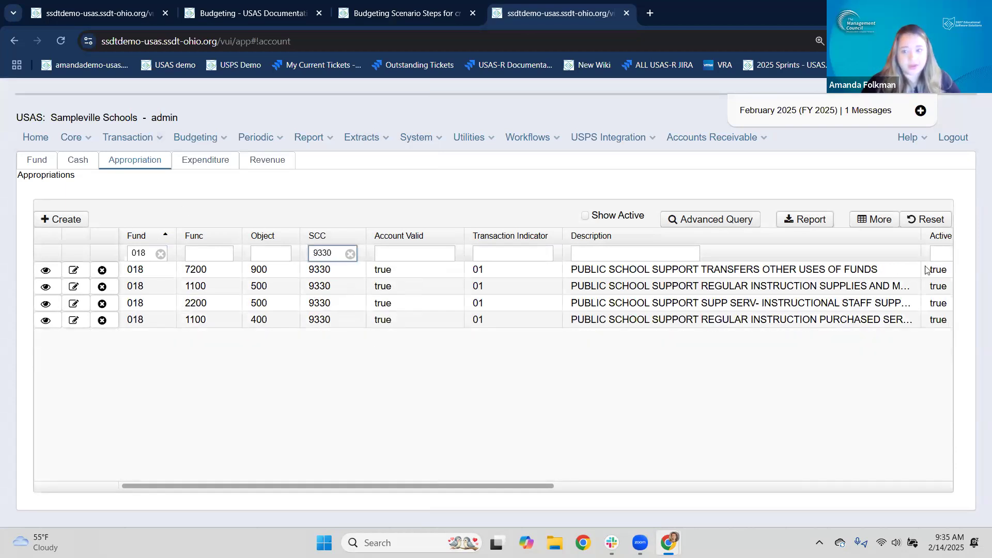
Filter the cash accounts to Fund 018 and SCC 9330
click(75, 158)
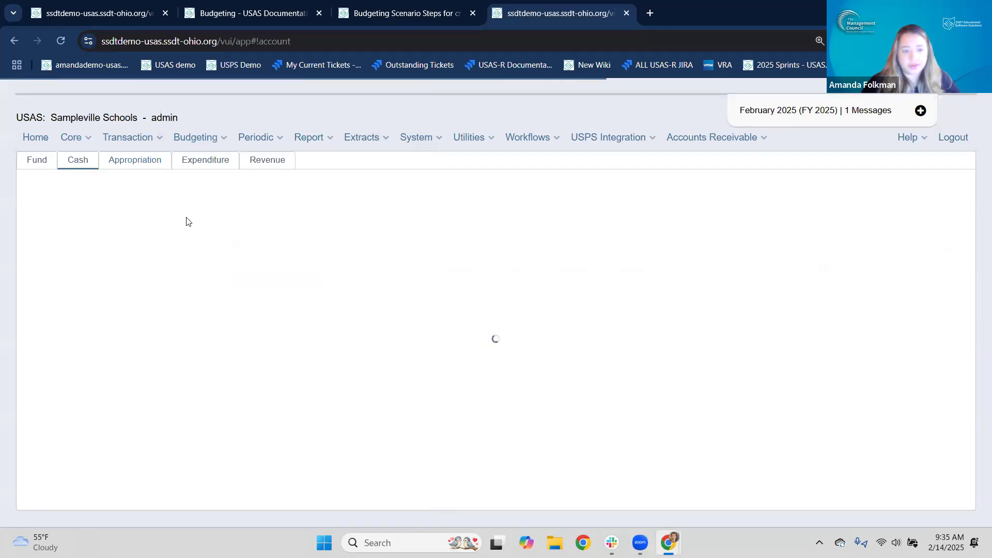
click(141, 254)
text(018)
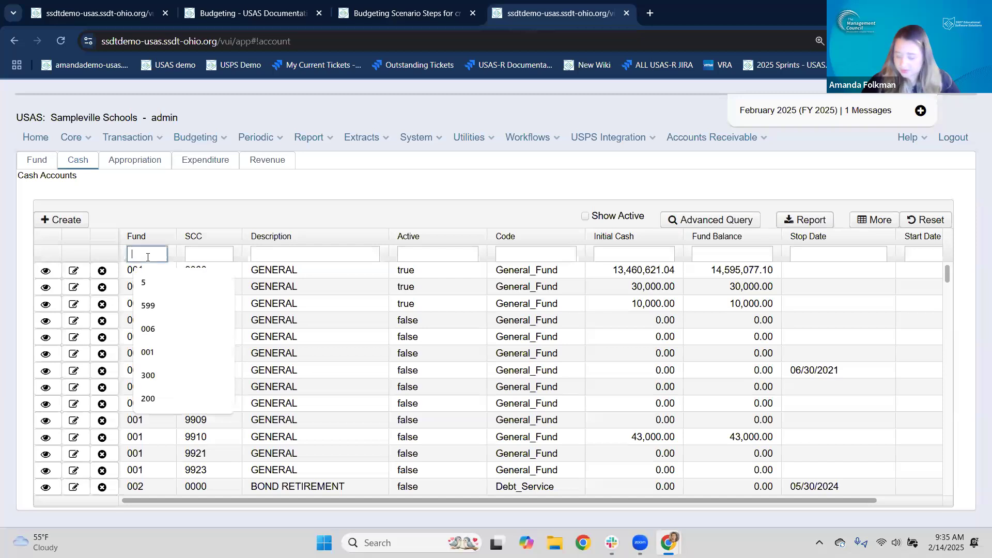
click(217, 254)
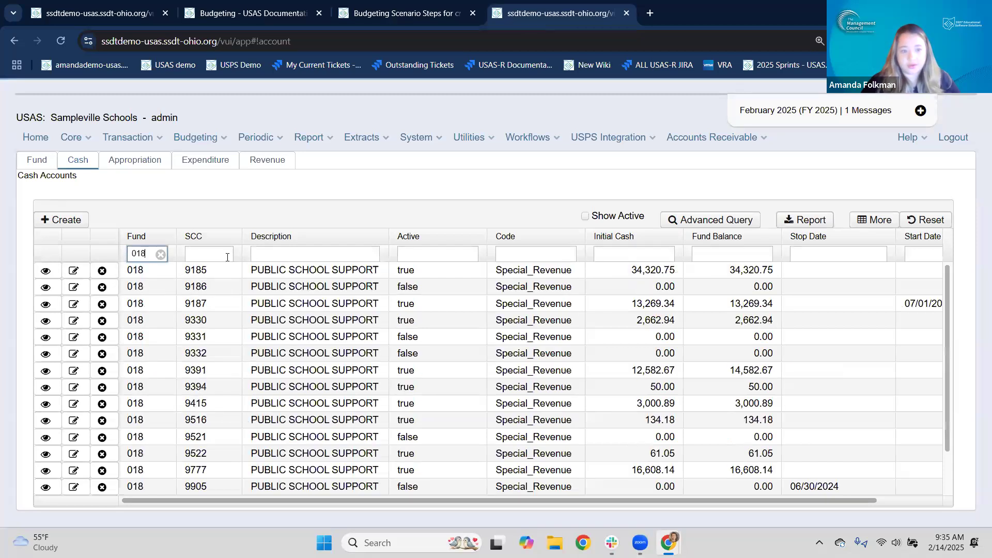
text(9330)
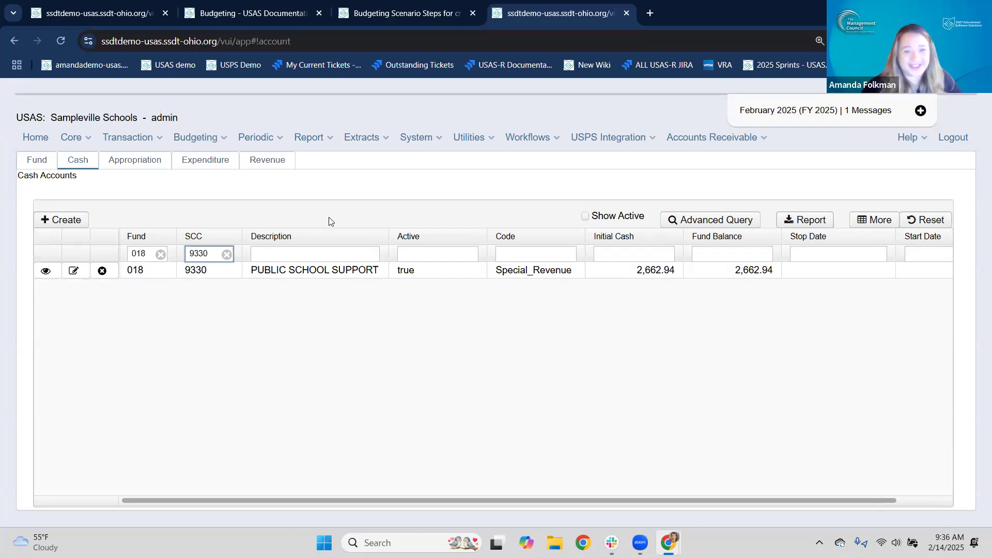
In the budgeting scenario tab, regenerate the High School sheet with its existing Opu and Active filters and confirm the creation
click(74, 15)
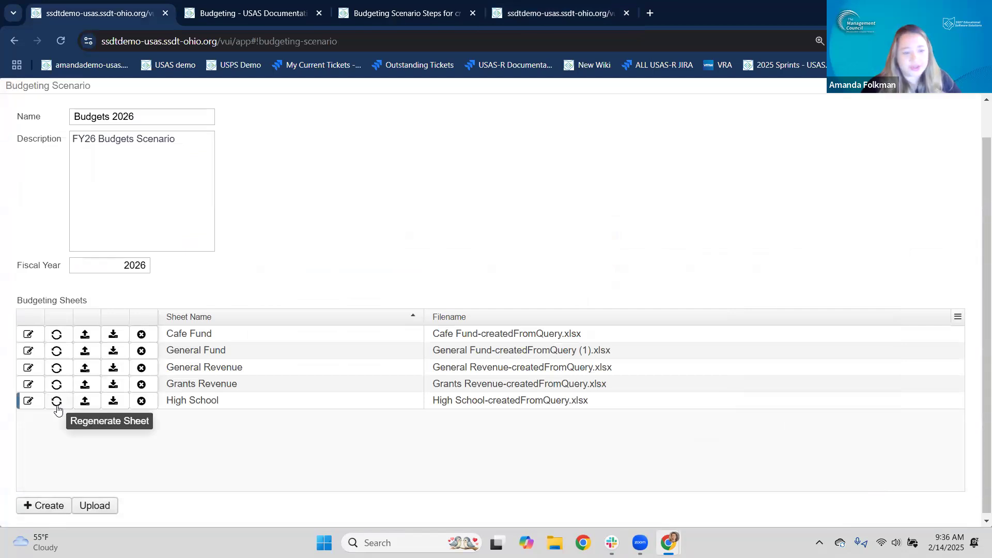
click(28, 401)
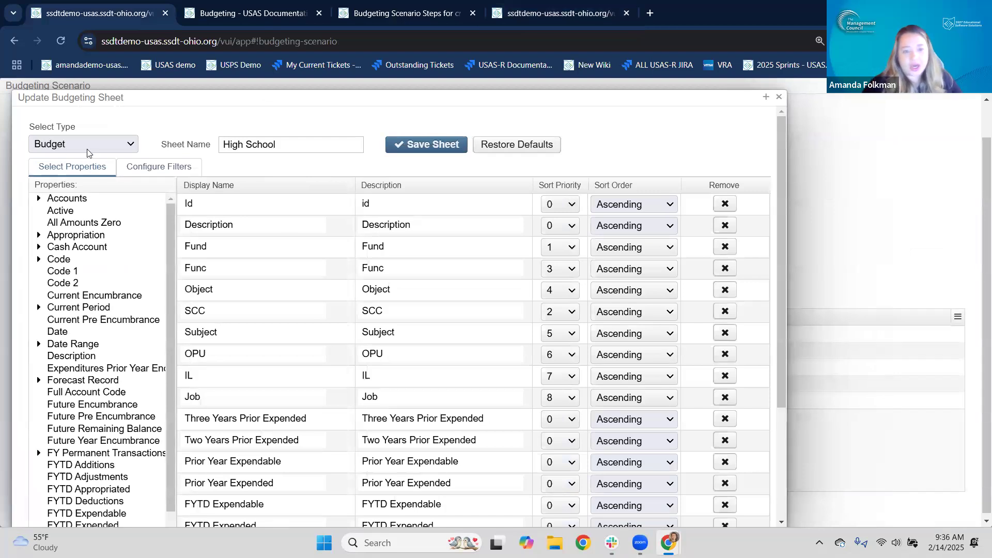
click(163, 175)
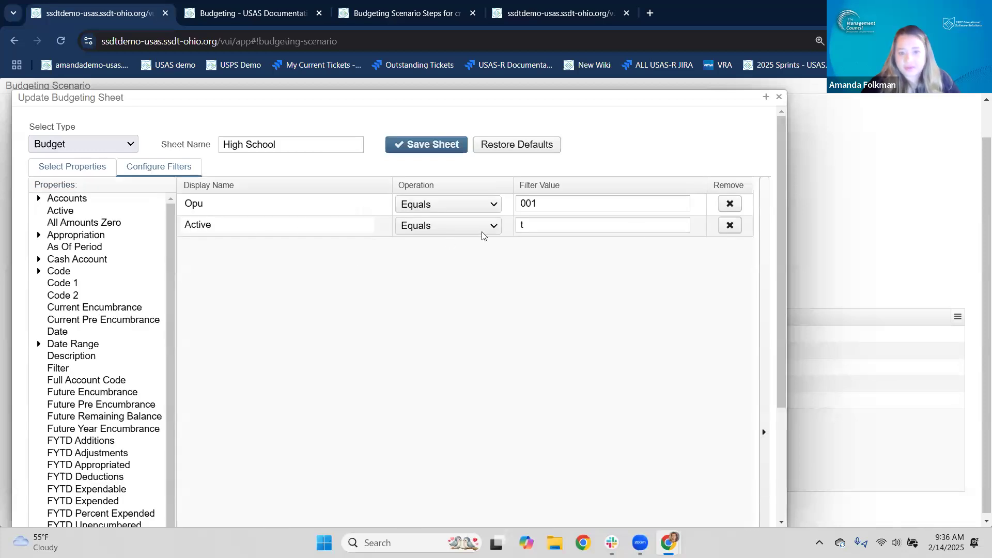
click(440, 146)
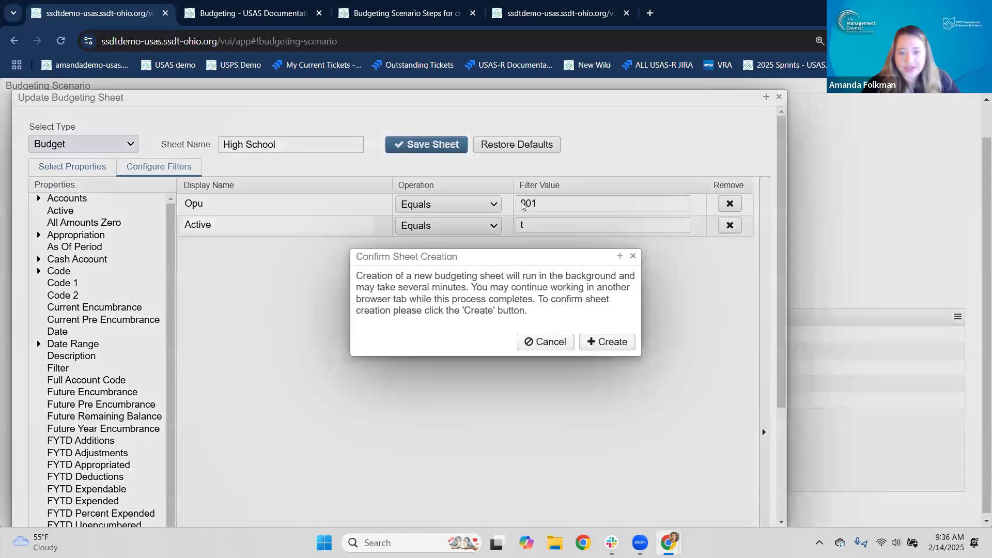
click(607, 341)
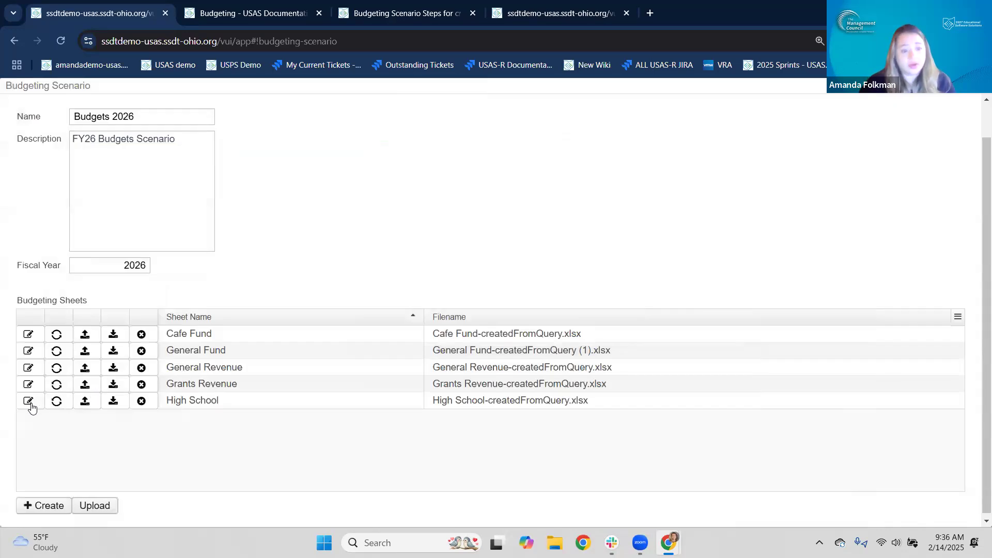
Open the regenerated High School sheet, review the row of the fund 018 account and close the sheet without accepting changes
click(28, 401)
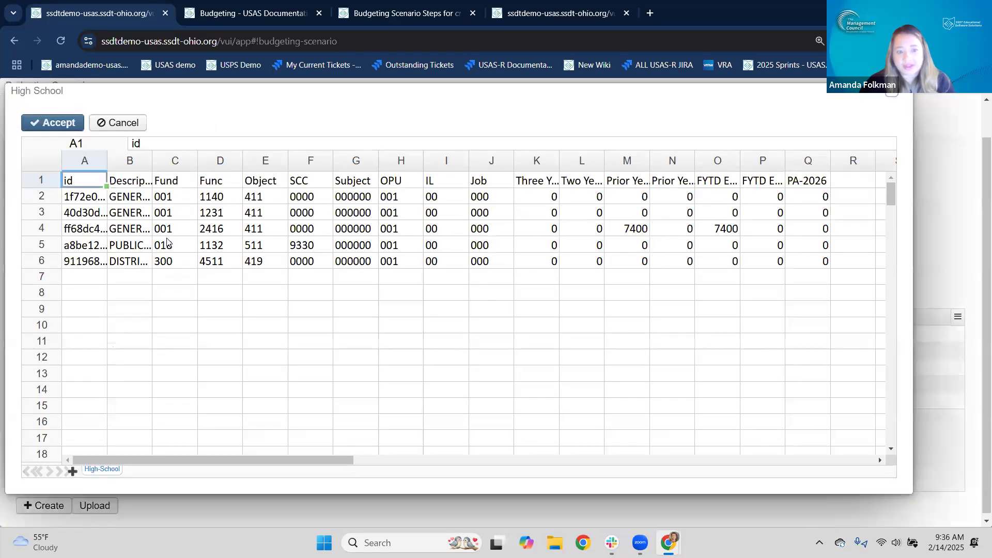
drag(160, 239, 808, 241)
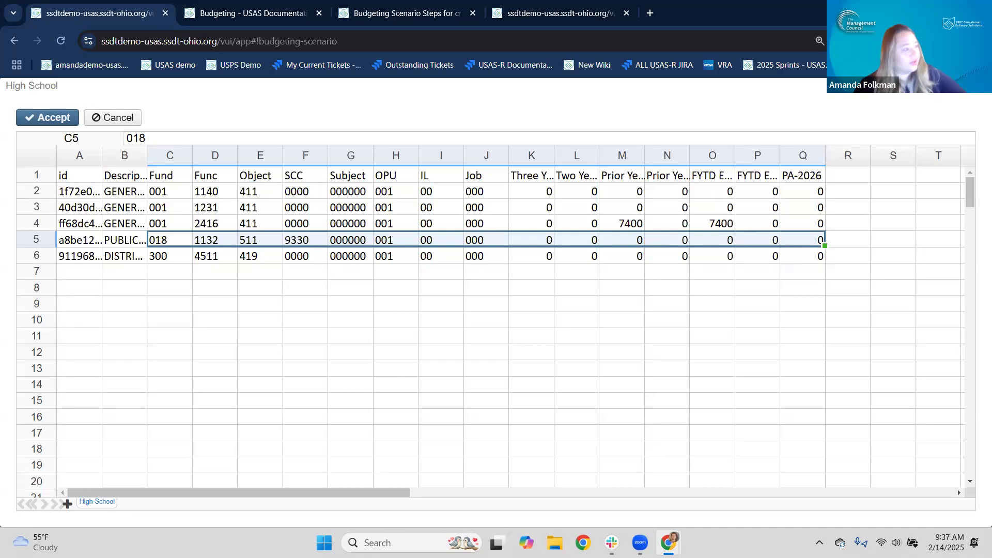
click(113, 117)
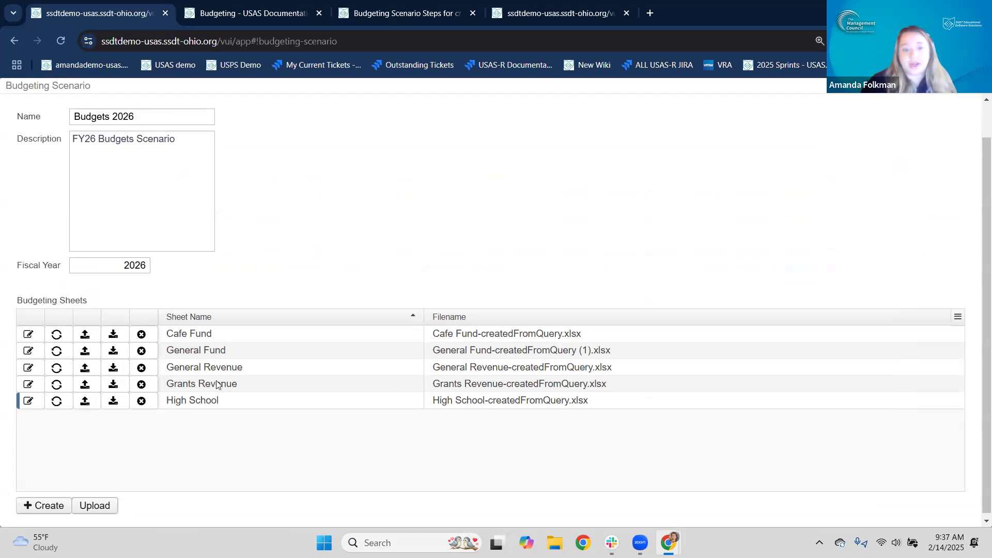
Download the High School sheet, open High School-createdFromQuery.xlsx in Excel and enable editing
click(113, 403)
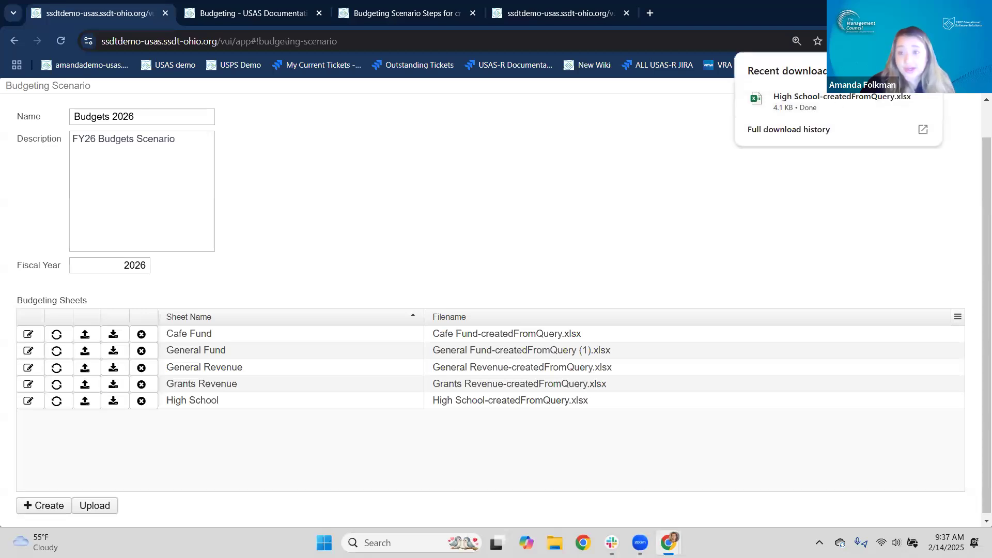
click(842, 97)
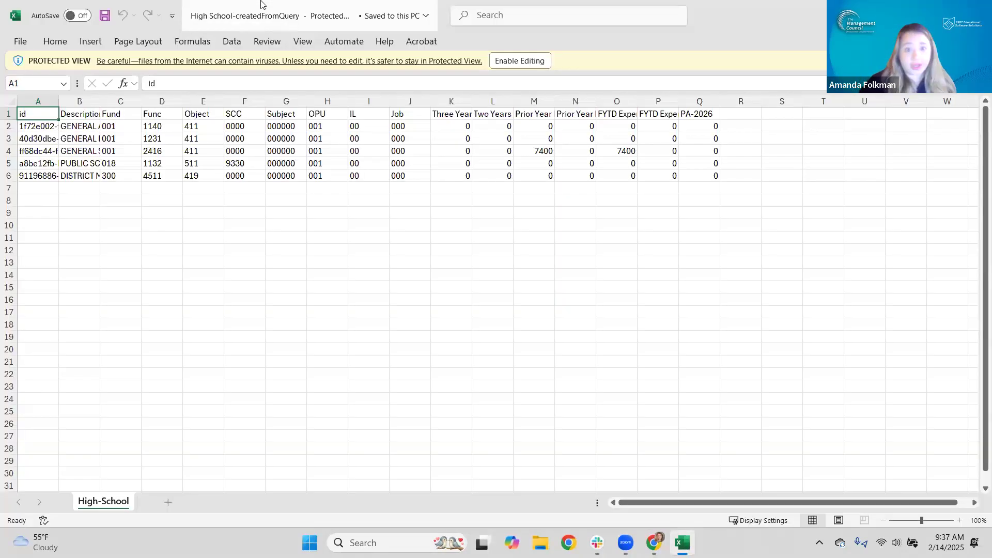
click(522, 62)
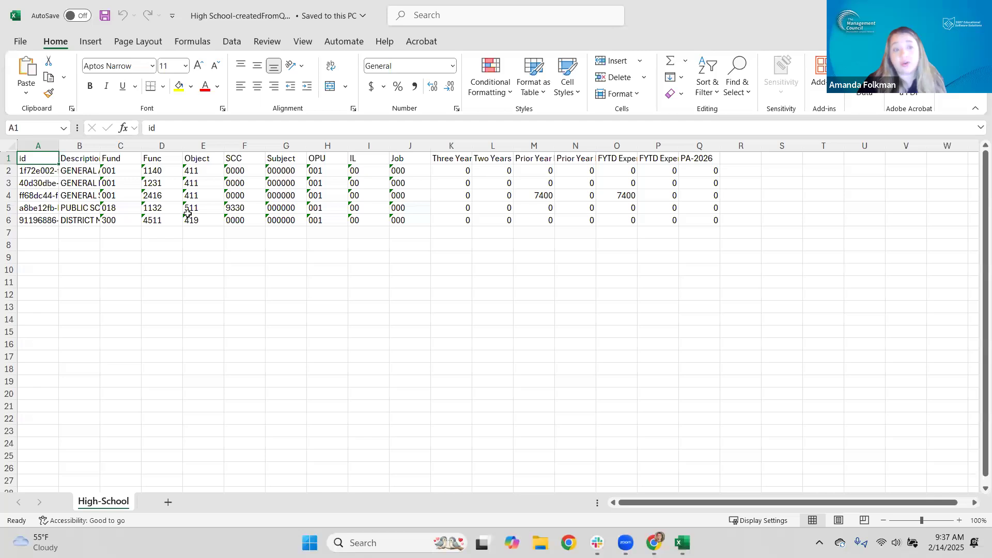
Review the id column and the account code cells of the High School worksheet, then hide the id column
click(32, 146)
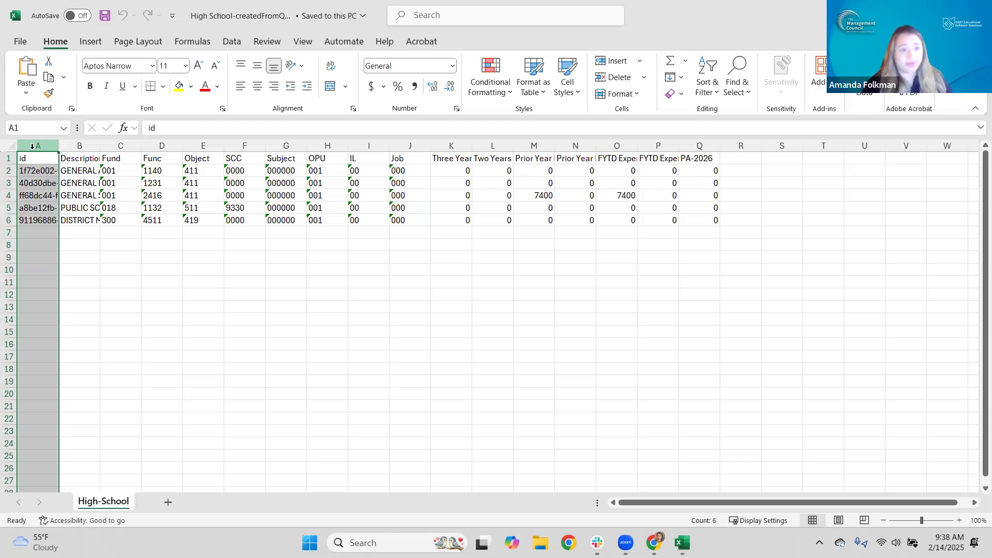
click(118, 170)
drag(396, 227, 409, 222)
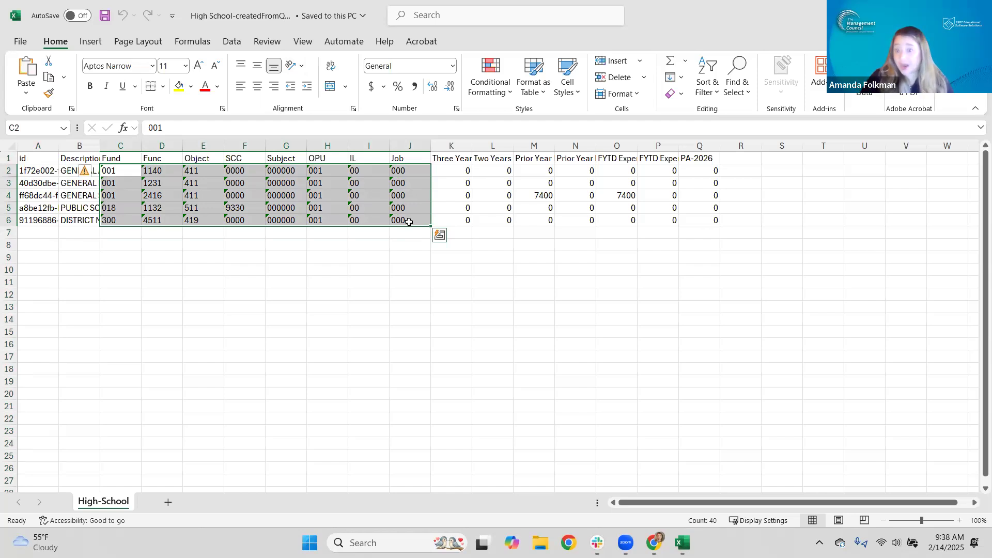
click(38, 144)
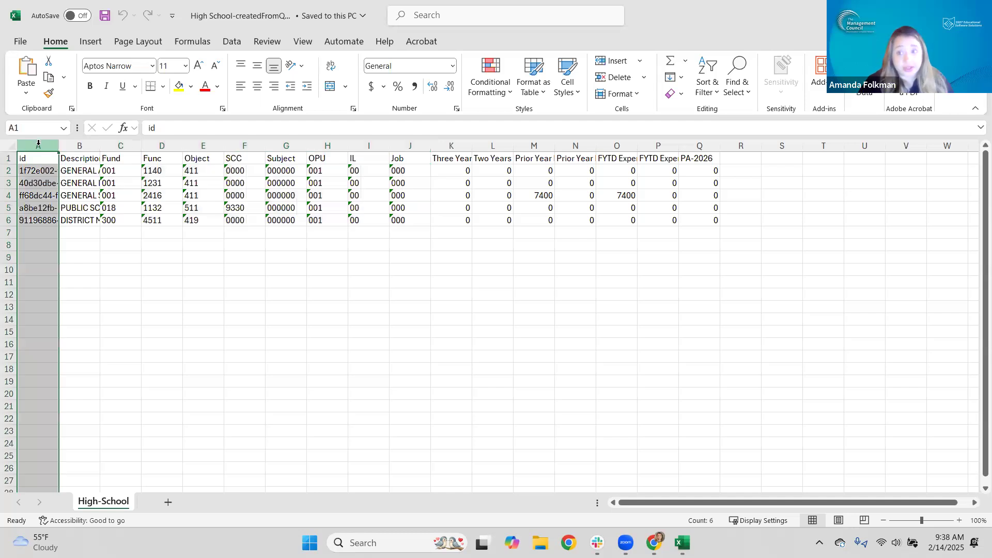
right_click(37, 146)
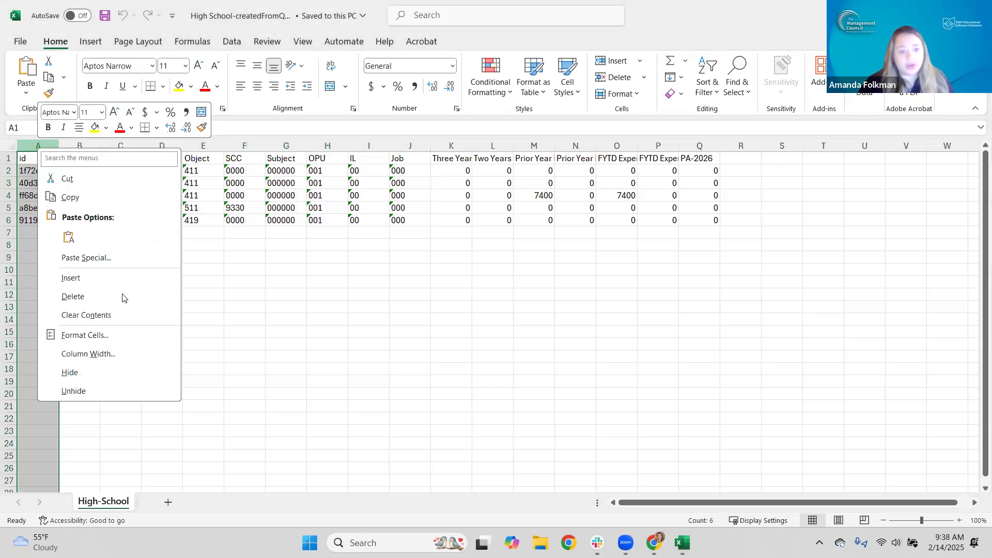
click(122, 368)
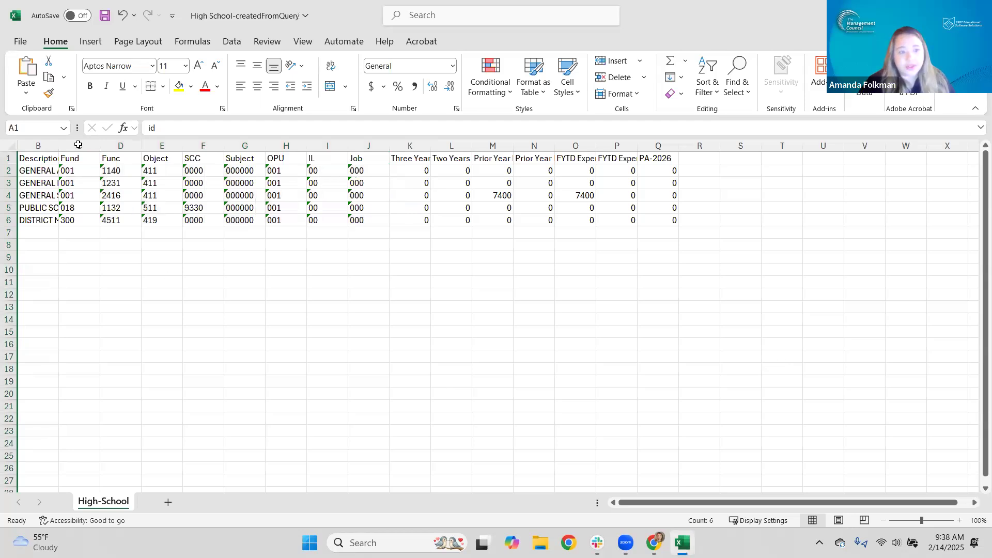
Auto-fit the widths of all columns in the High School worksheet
click(11, 146)
double_click(59, 146)
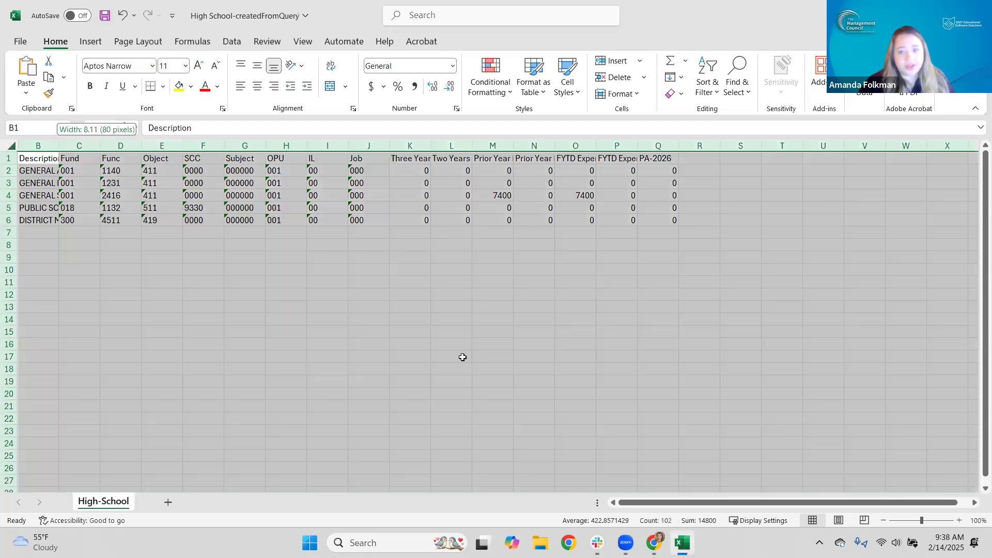
Narrow the Description column and the account code columns Fund through Job in the High School worksheet
drag(316, 145, 194, 145)
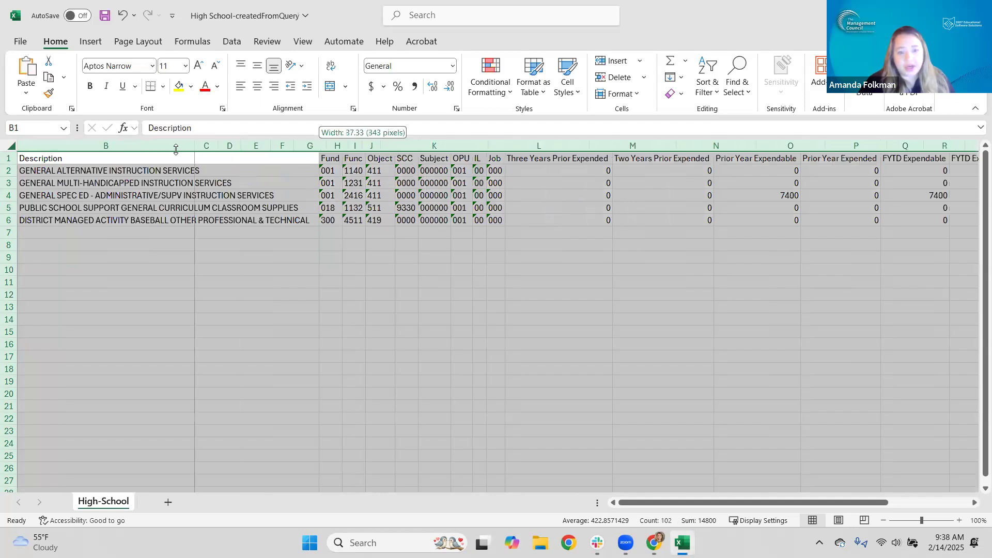
click(491, 369)
drag(334, 146, 827, 147)
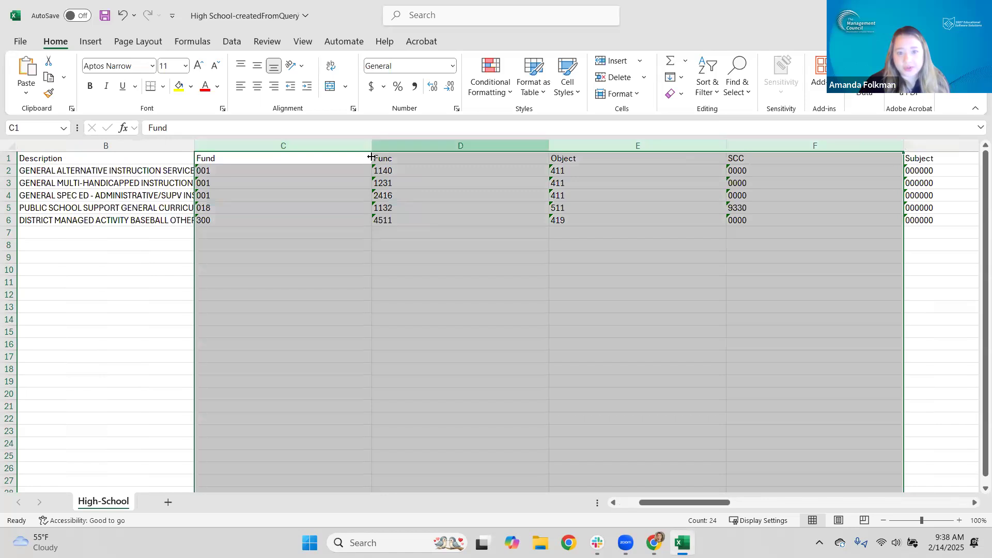
drag(371, 146, 243, 140)
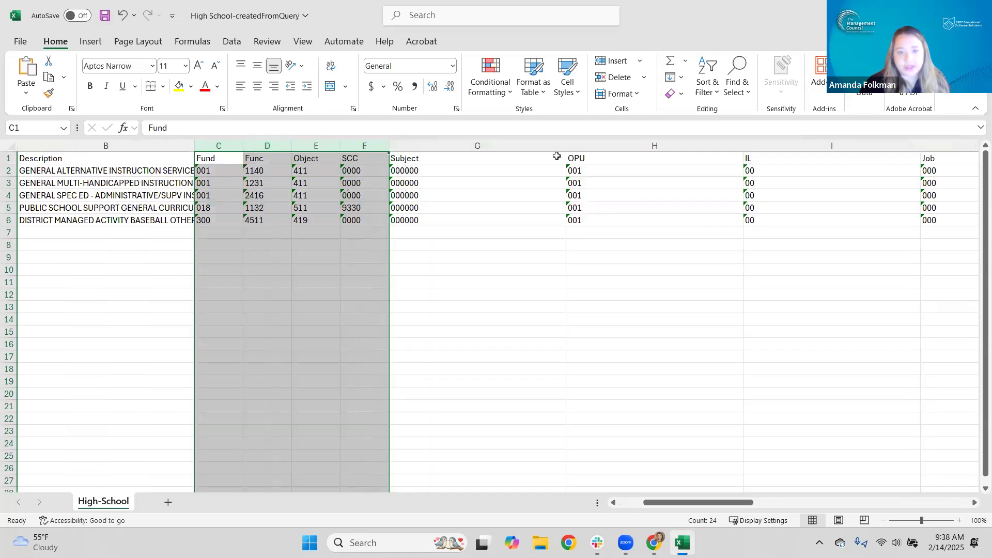
drag(526, 150, 873, 149)
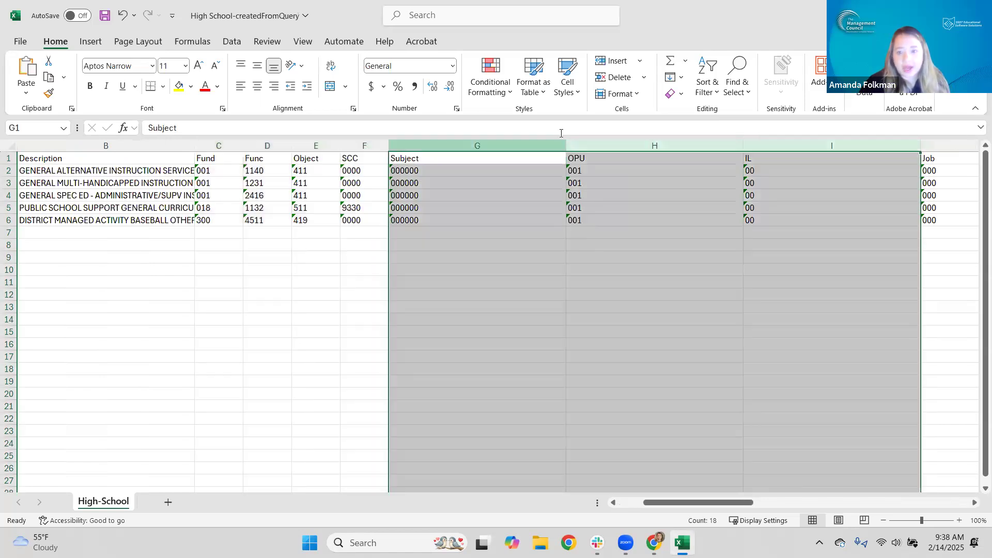
drag(565, 145, 441, 141)
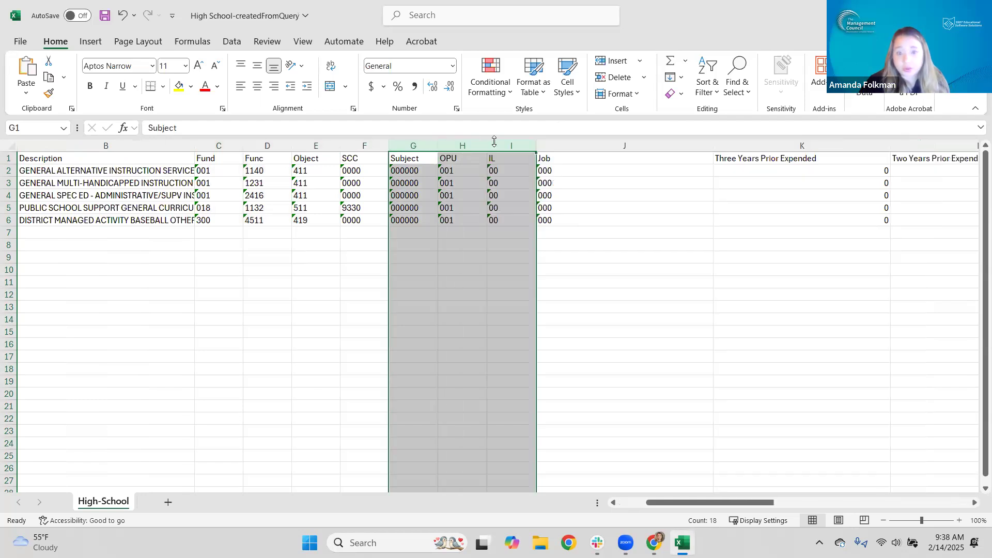
click(620, 145)
drag(698, 145, 594, 145)
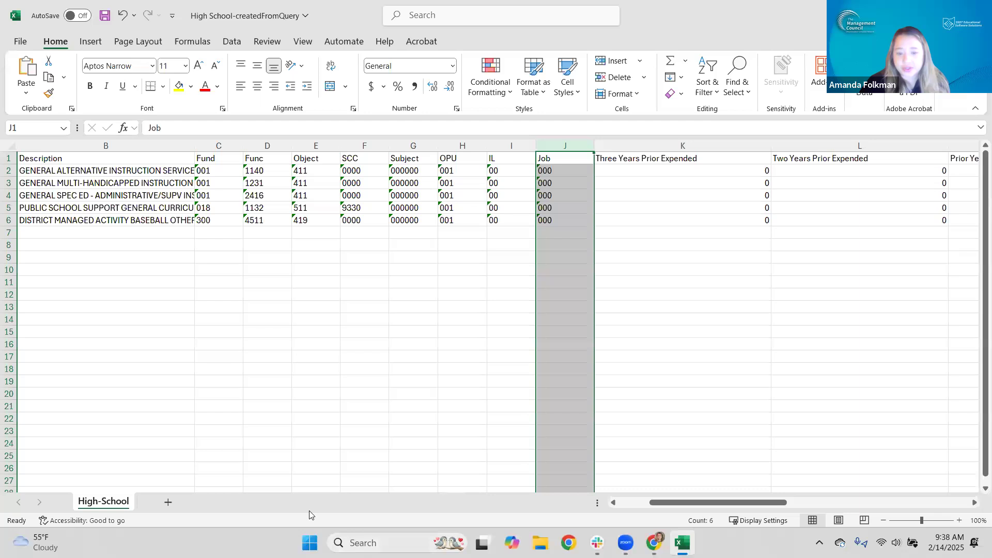
Narrow the columns from Three Years Prior Expended through PA-2026 so each is about as wide as its header
drag(706, 501, 789, 502)
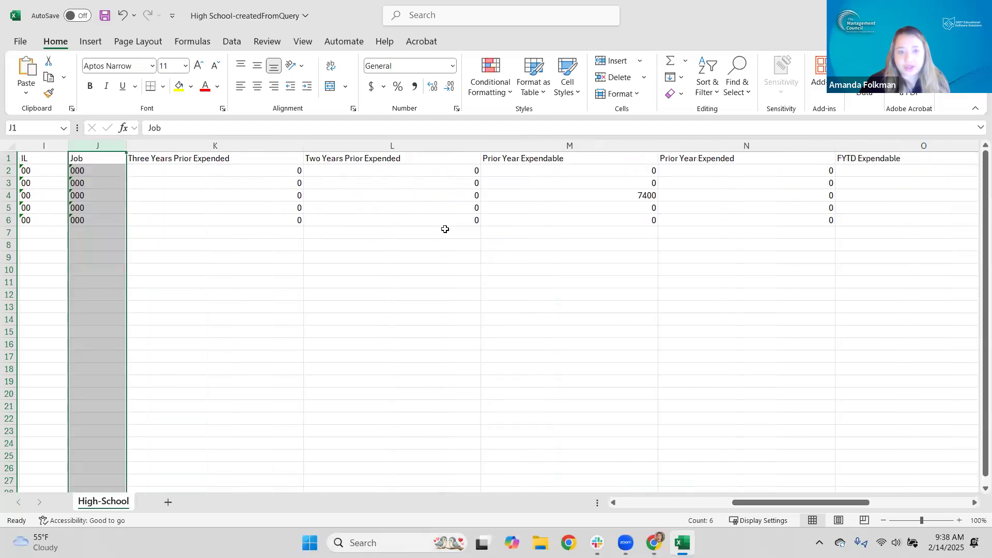
drag(222, 148, 765, 146)
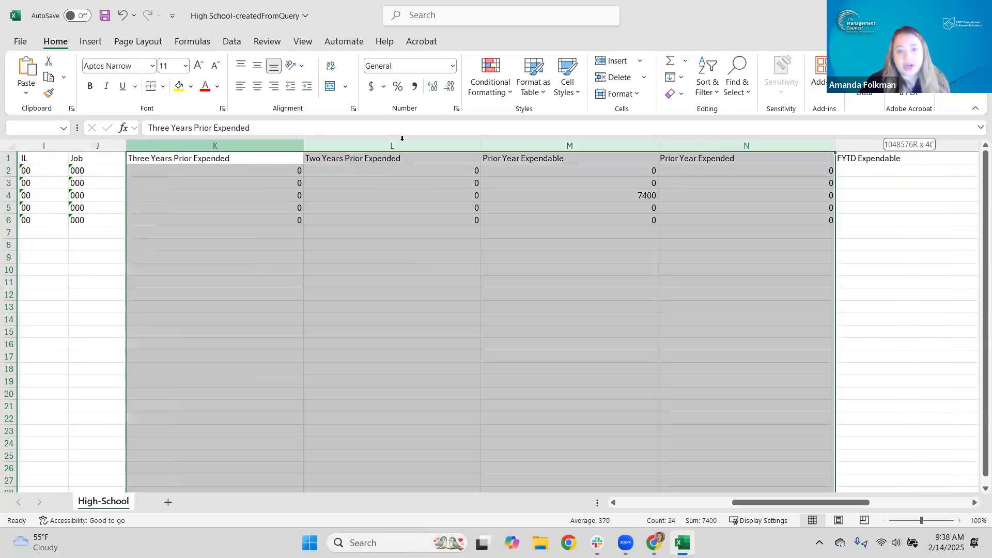
drag(247, 143, 234, 145)
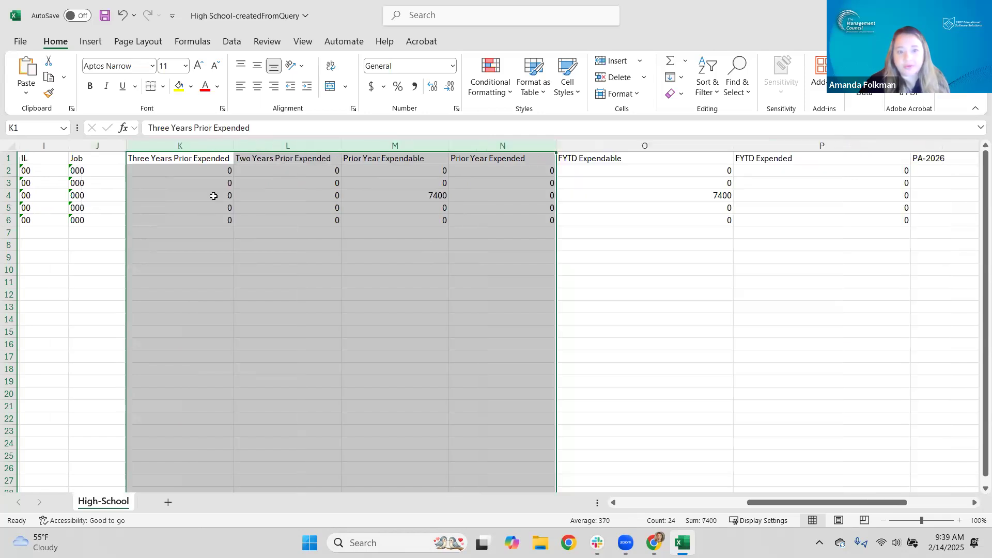
click(775, 357)
drag(734, 146, 627, 140)
drag(804, 146, 696, 147)
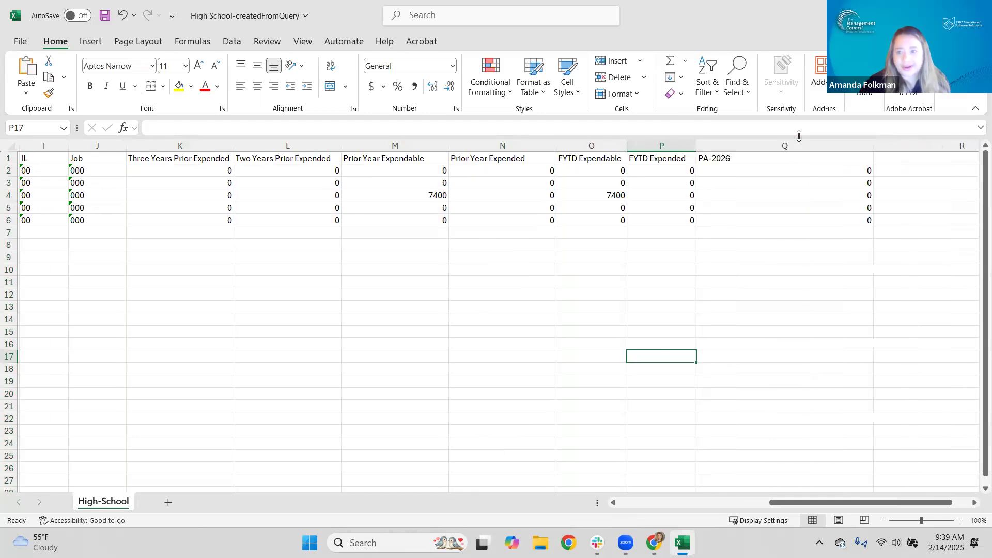
drag(873, 147, 776, 144)
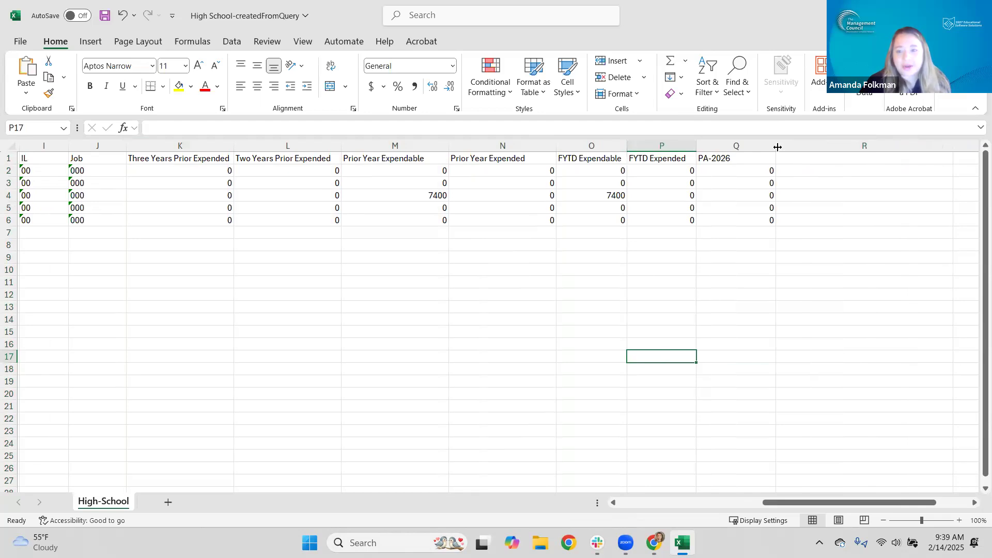
double_click(778, 147)
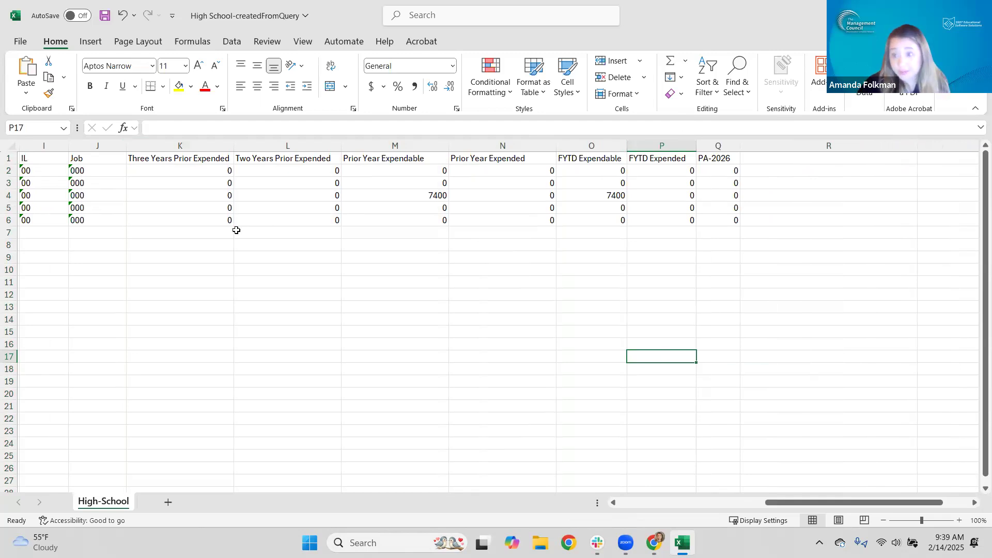
Review the id column and the Fund through Job columns, and hide the id column again
drag(770, 504, 618, 502)
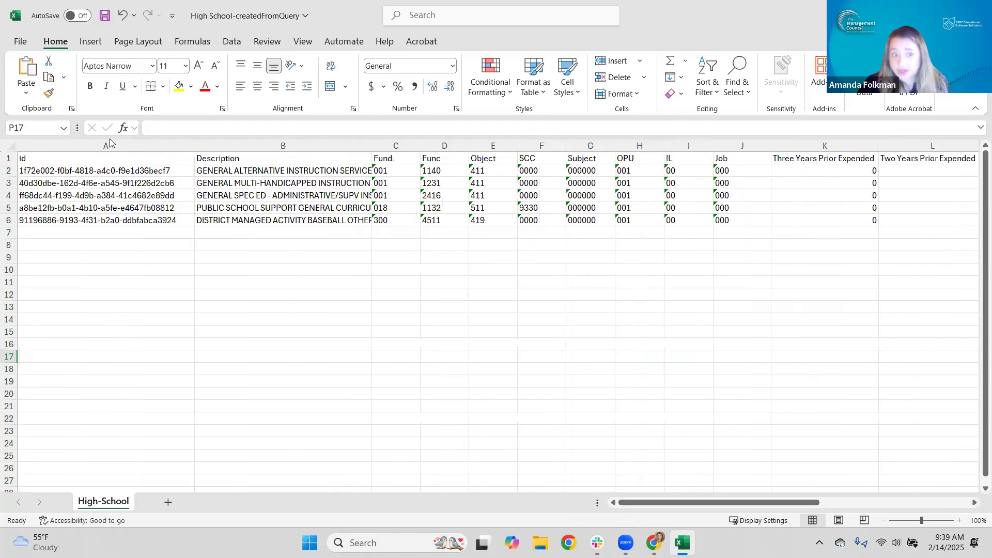
click(109, 145)
drag(403, 145, 720, 199)
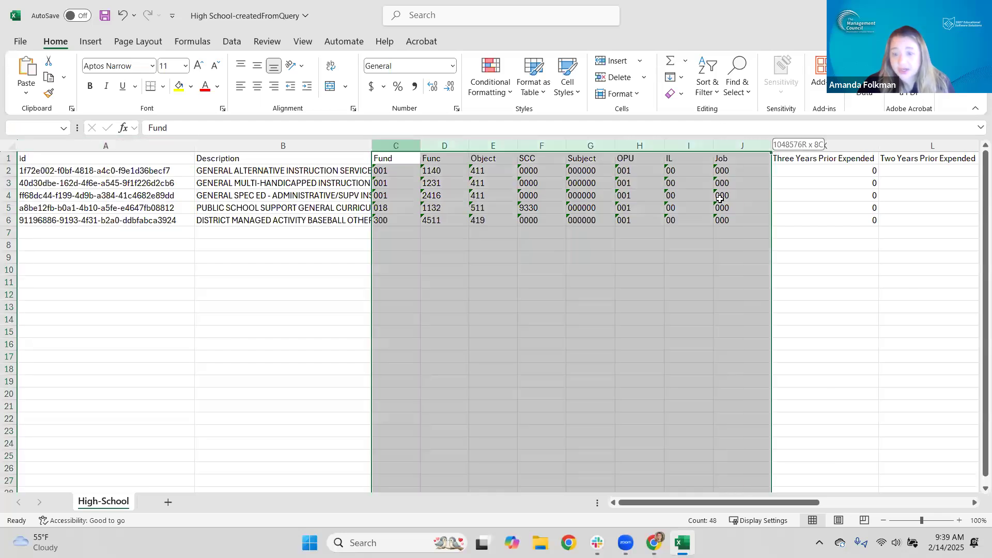
click(742, 245)
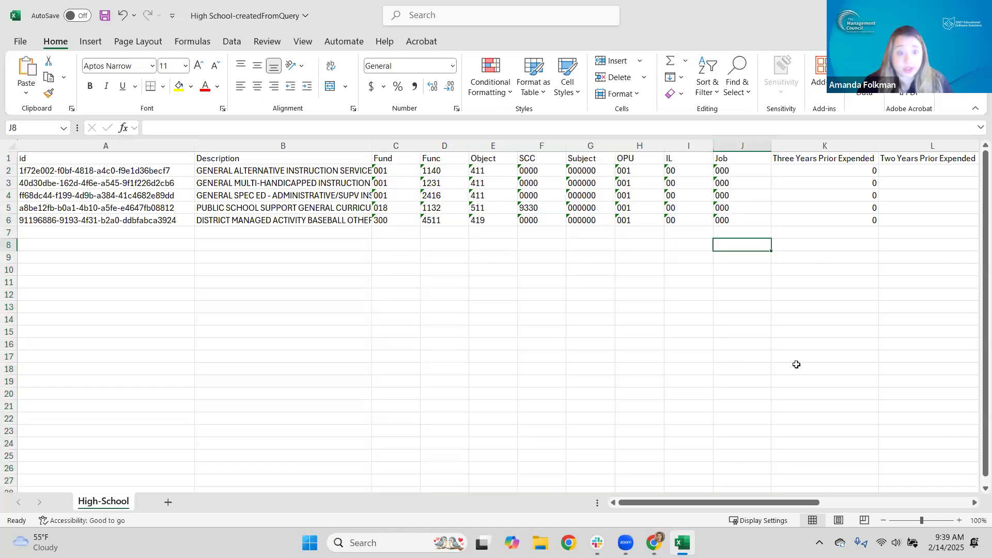
mouse_move(783, 503)
mouse_down()
mouse_move(811, 507)
mouse_move(784, 503)
mouse_up()
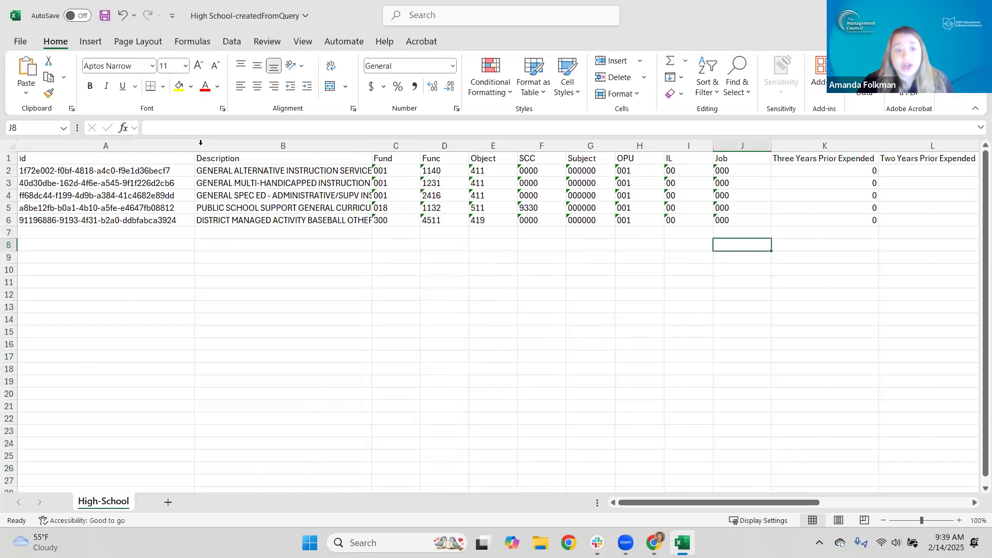
right_click(183, 146)
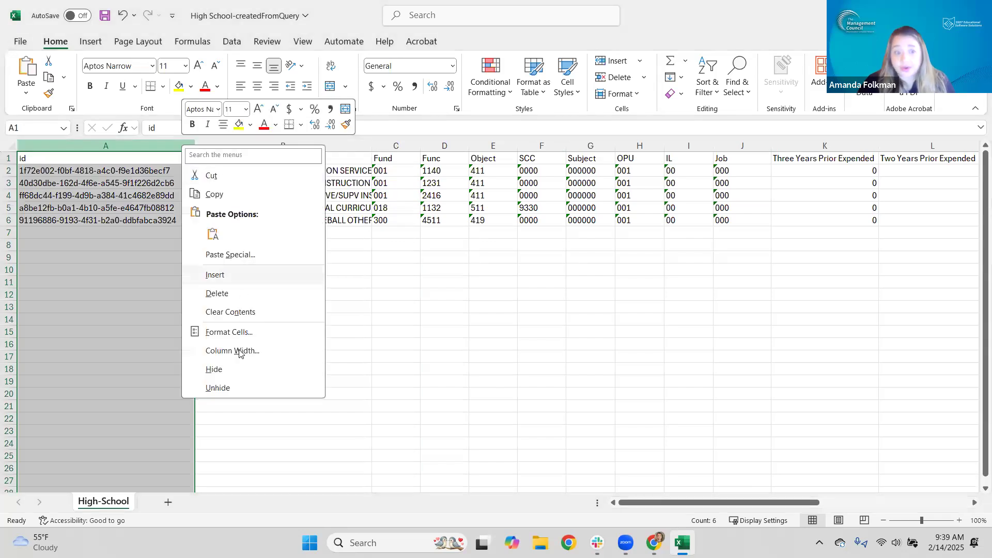
click(235, 368)
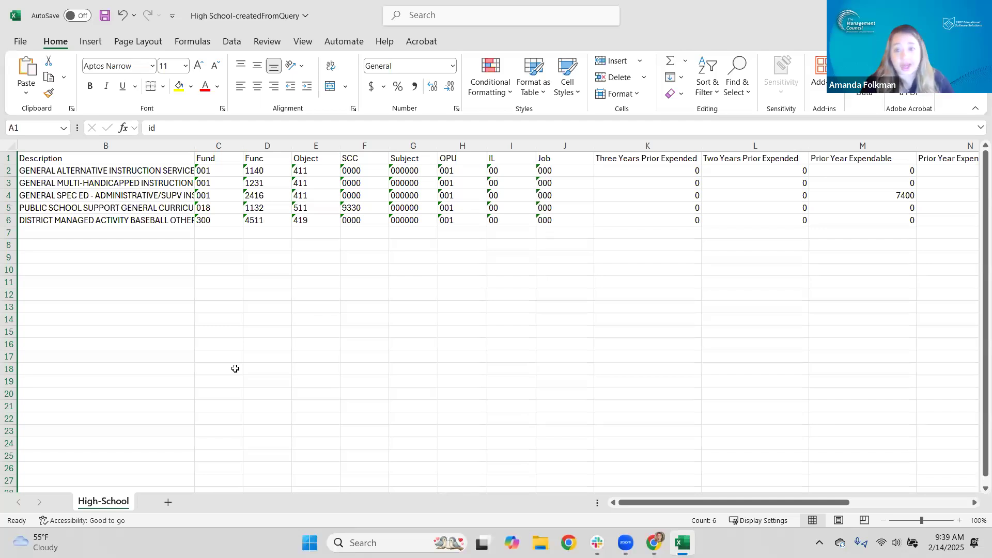
Highlight the PA-2026 header and the Fund through Job headers in row 1 with yellow fill
drag(791, 503, 911, 507)
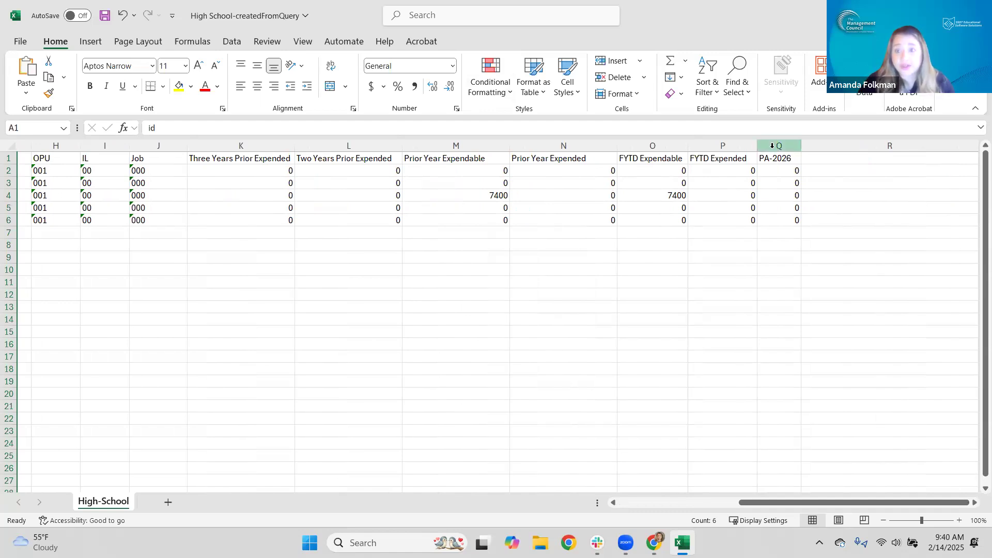
click(773, 146)
click(792, 160)
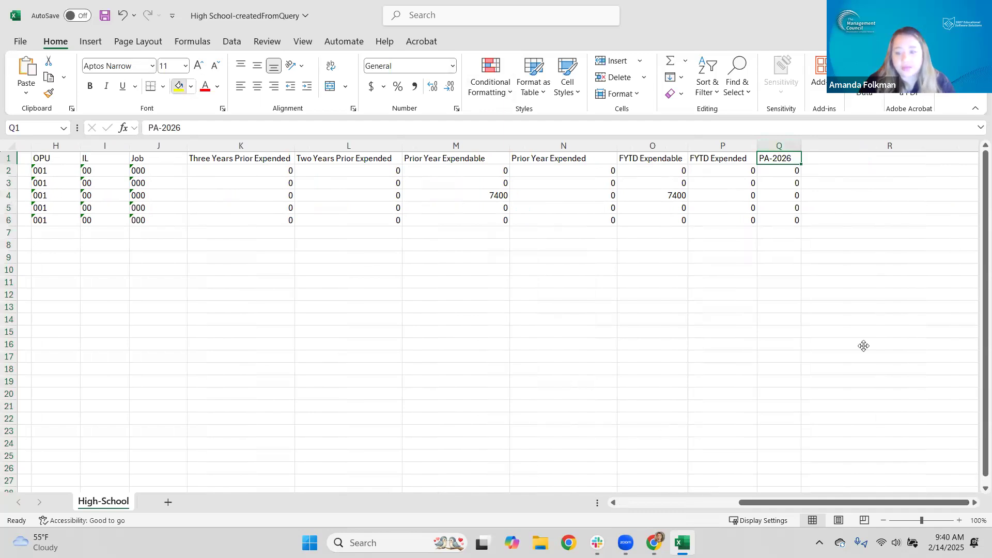
drag(838, 502, 701, 478)
drag(552, 155, 204, 158)
click(179, 86)
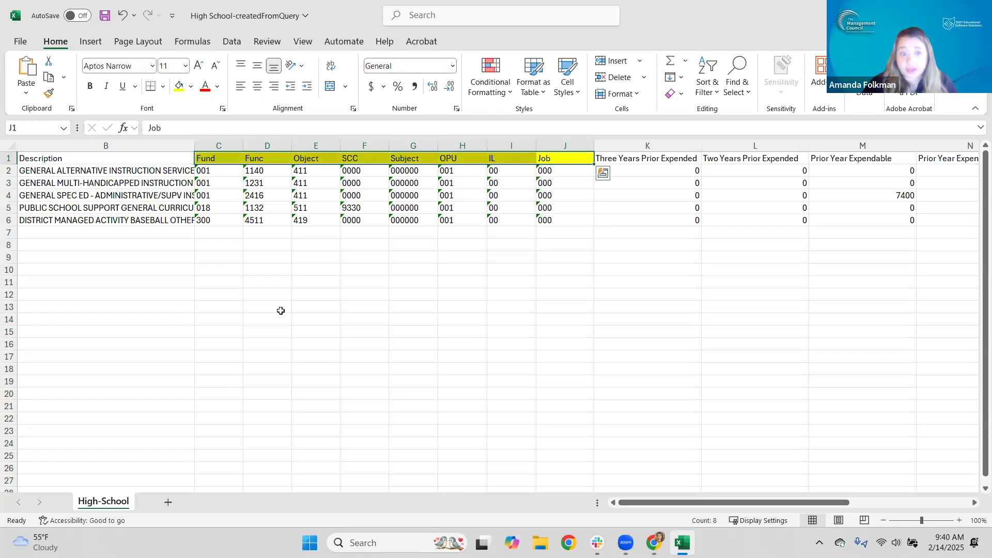
Enter PA-2026 proposed amounts of 7400 in Q4, 500 in Q2 and 1000 in Q3
drag(703, 502, 826, 505)
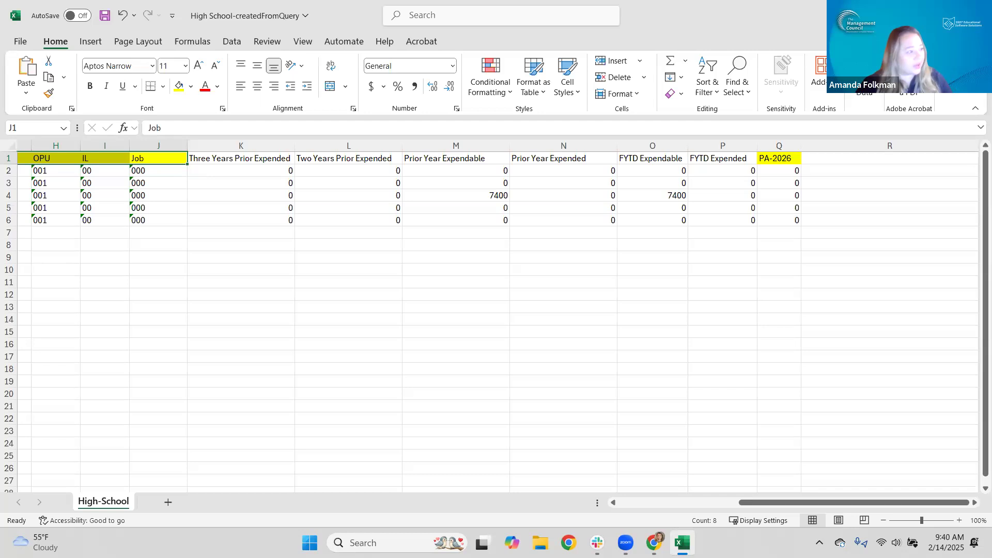
click(772, 195)
text(7400)
click(763, 267)
click(780, 172)
text(500)
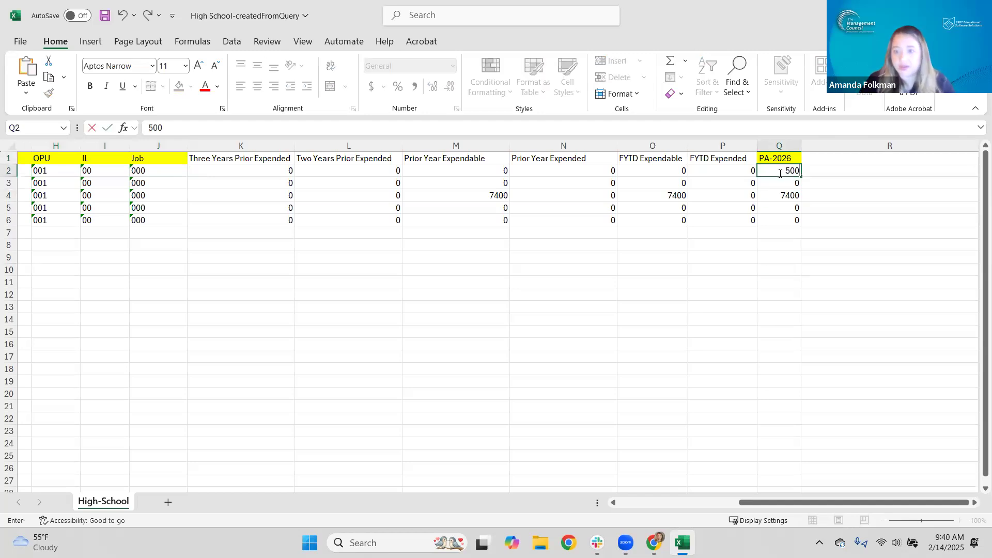
click(782, 186)
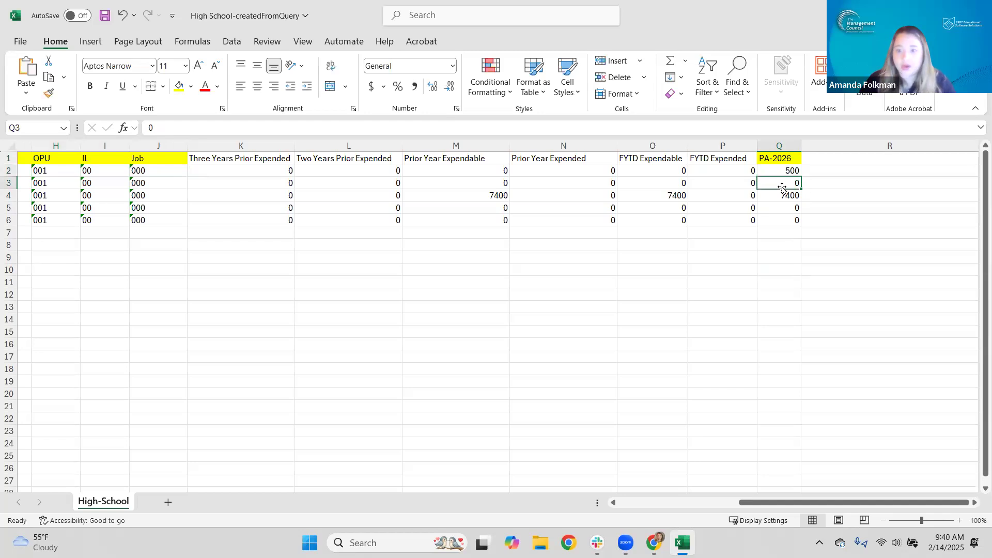
text(1000)
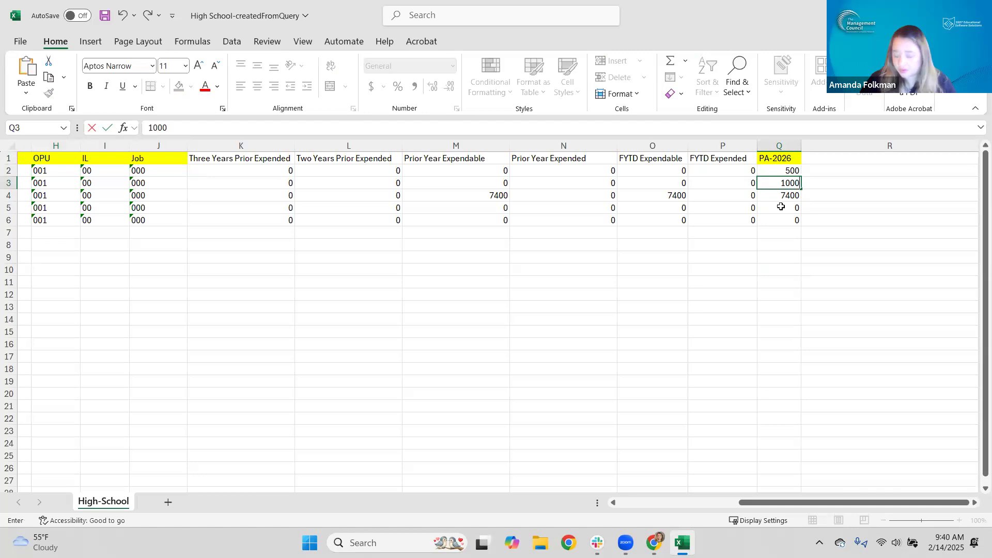
Enter PA-2026 proposed amounts of 475 in Q5 and 200 in Q6, and save the workbook
click(781, 207)
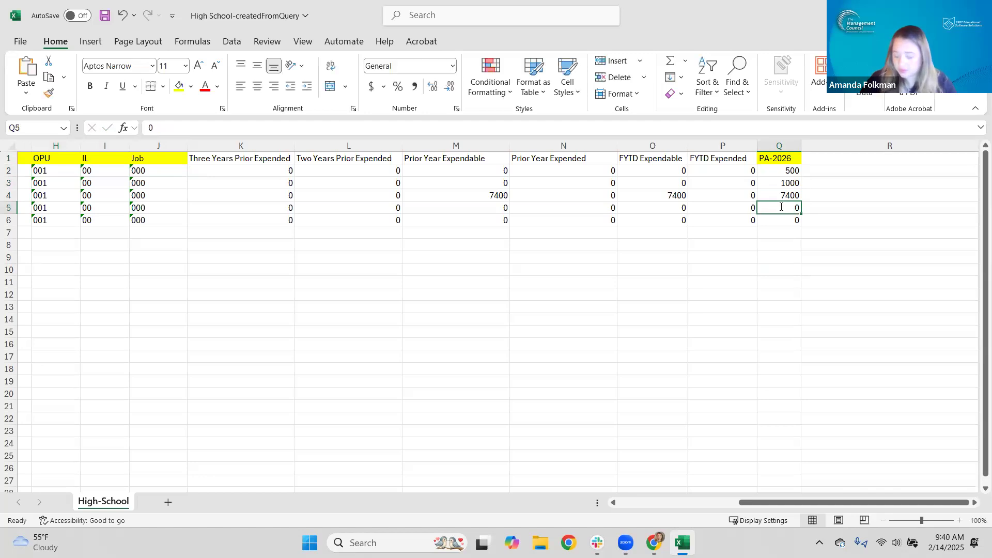
text(475)
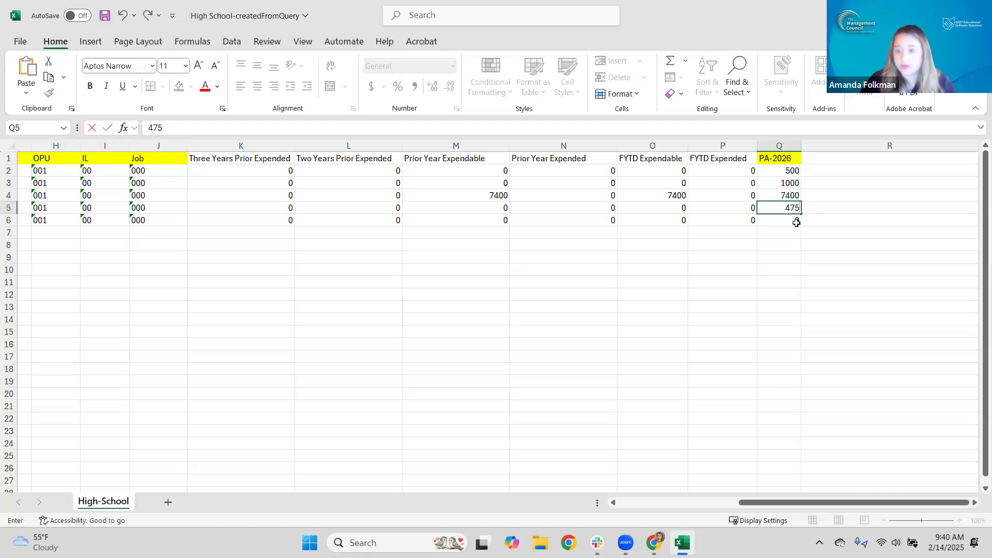
click(796, 222)
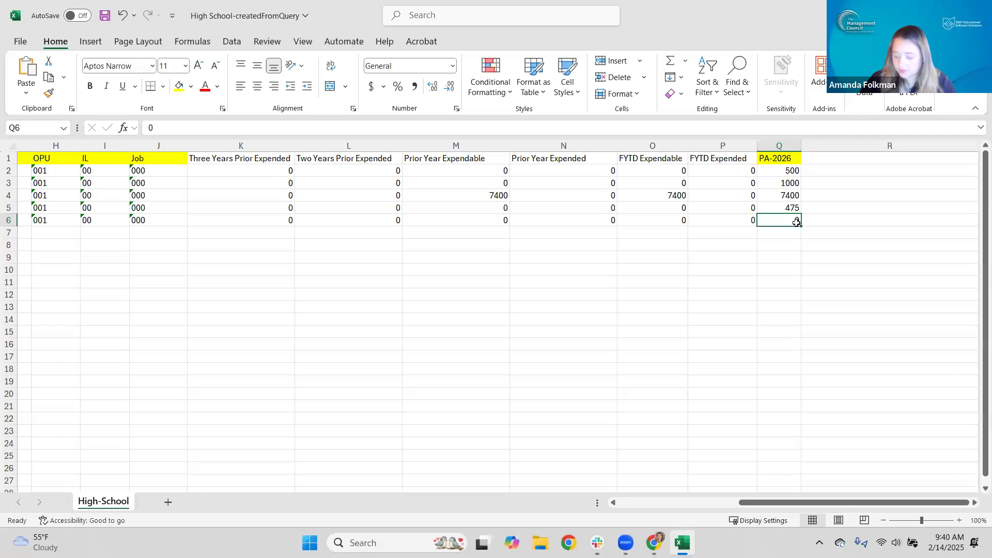
text(200)
click(781, 267)
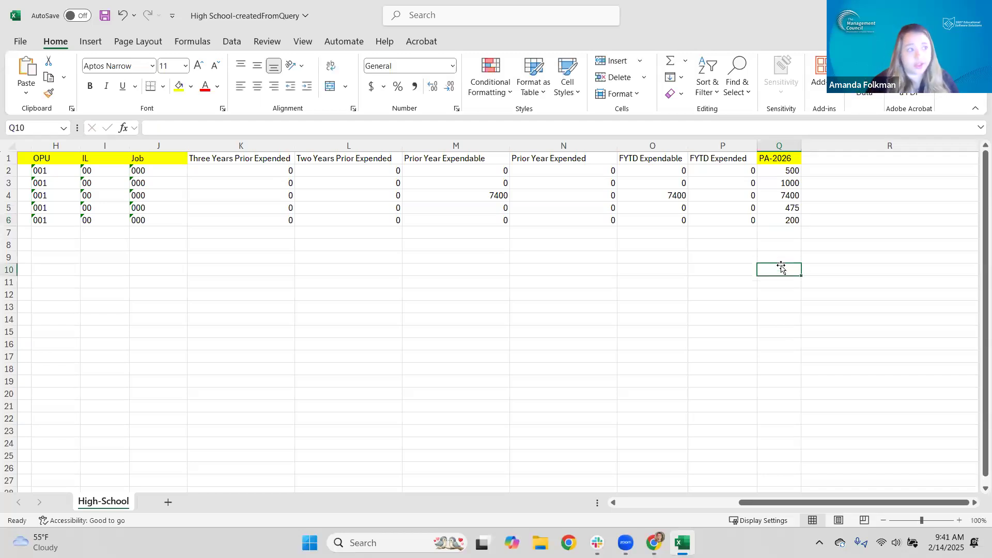
drag(782, 502, 584, 500)
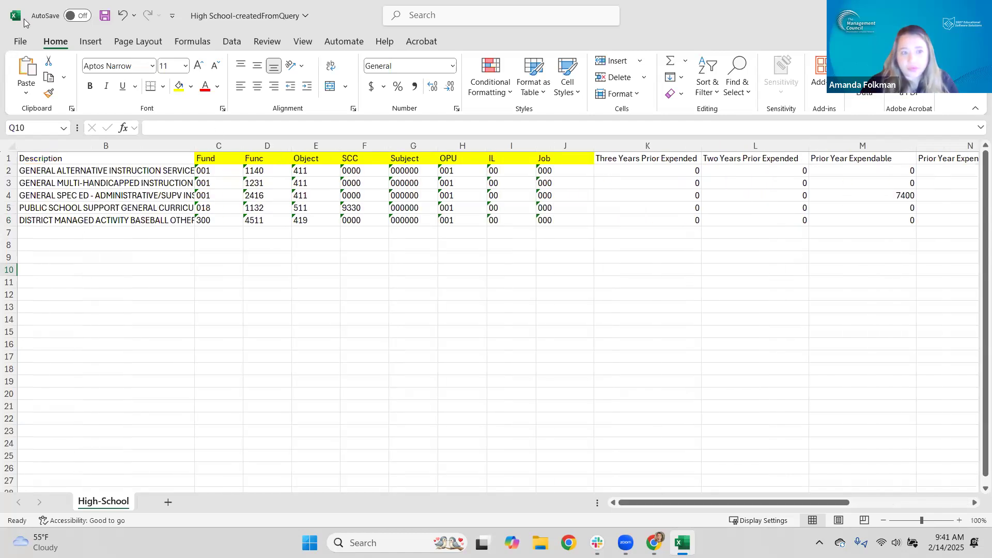
click(107, 17)
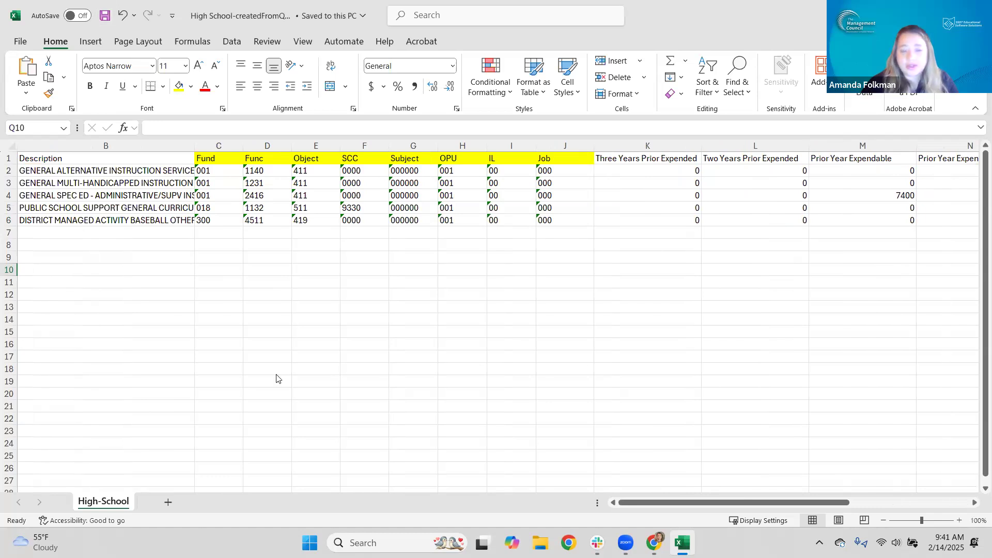
Switch to the USAS scenario and replace the High School budgeting sheet by uploading the High School-createdFromQuery workbook
key(alt+Tab)
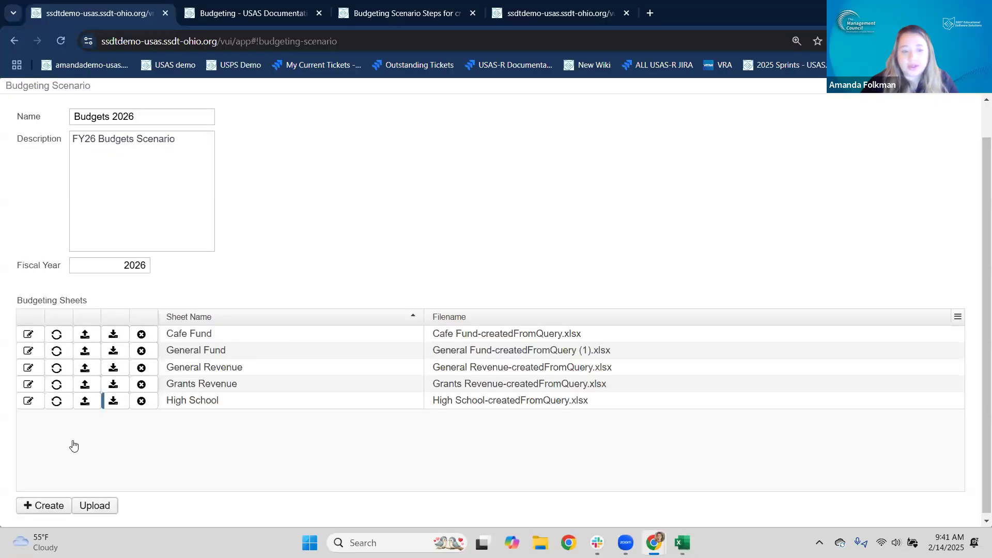
click(86, 403)
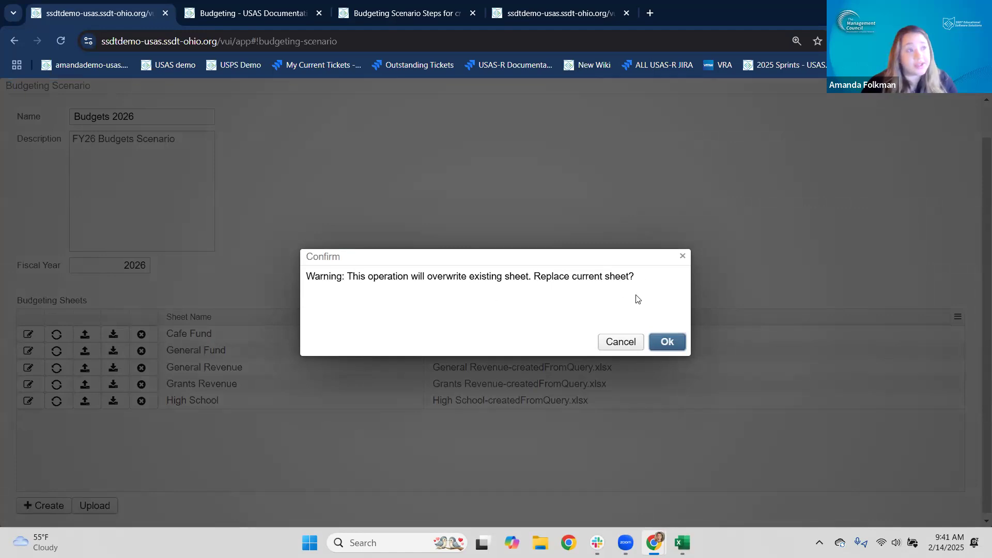
click(669, 342)
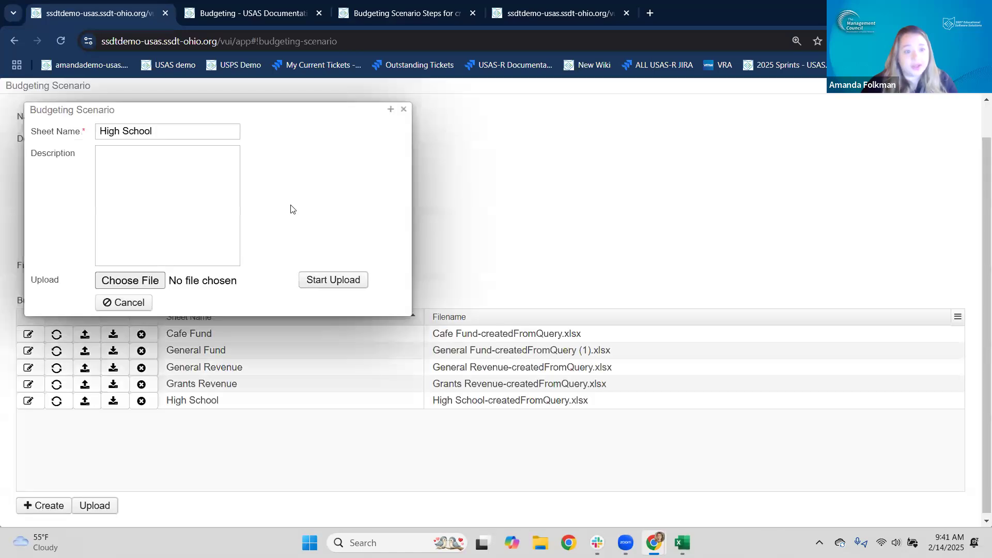
click(143, 281)
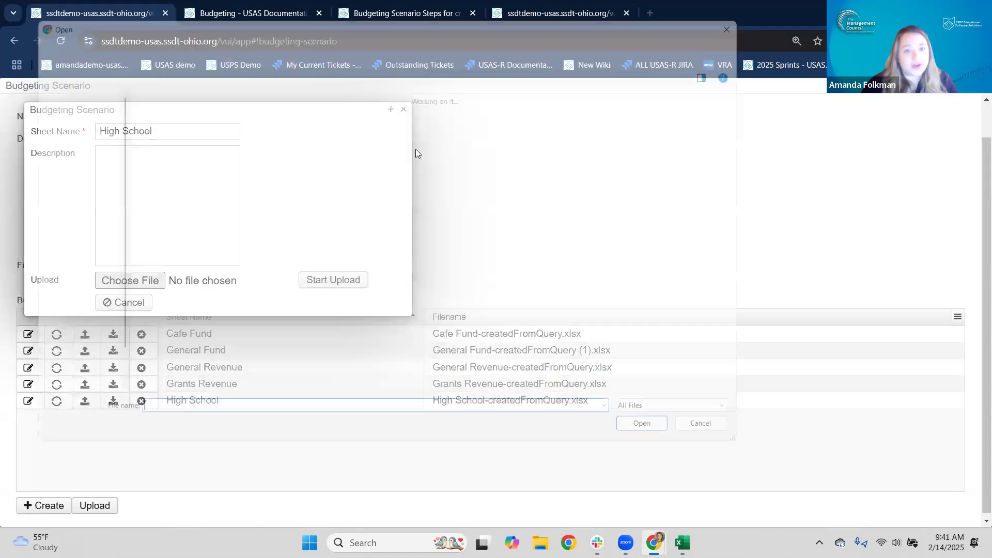
click(141, 130)
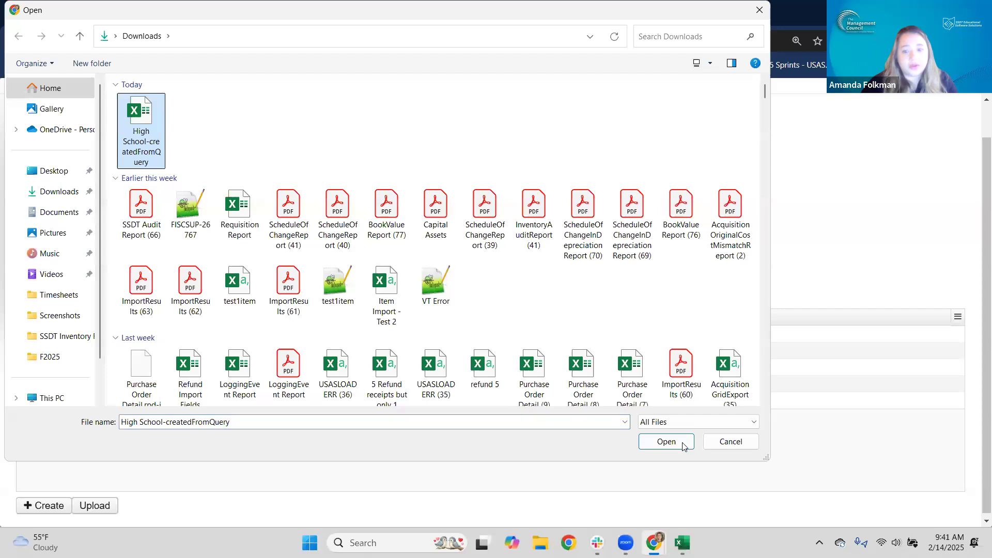
click(685, 444)
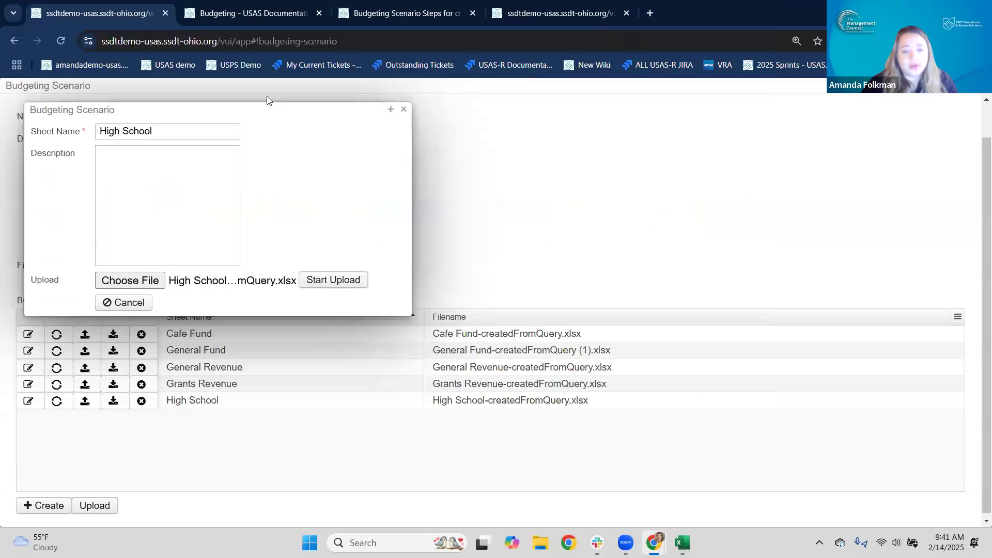
click(353, 282)
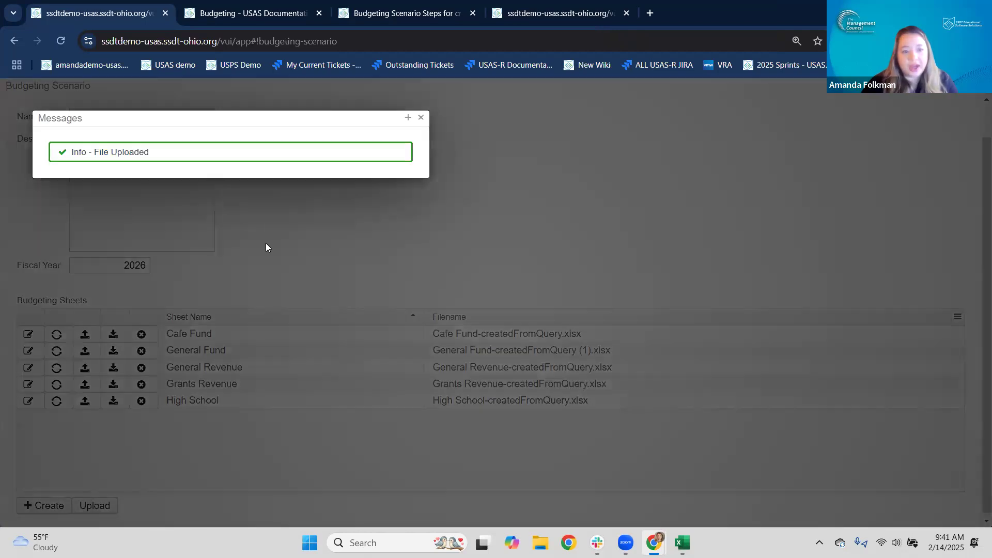
click(421, 117)
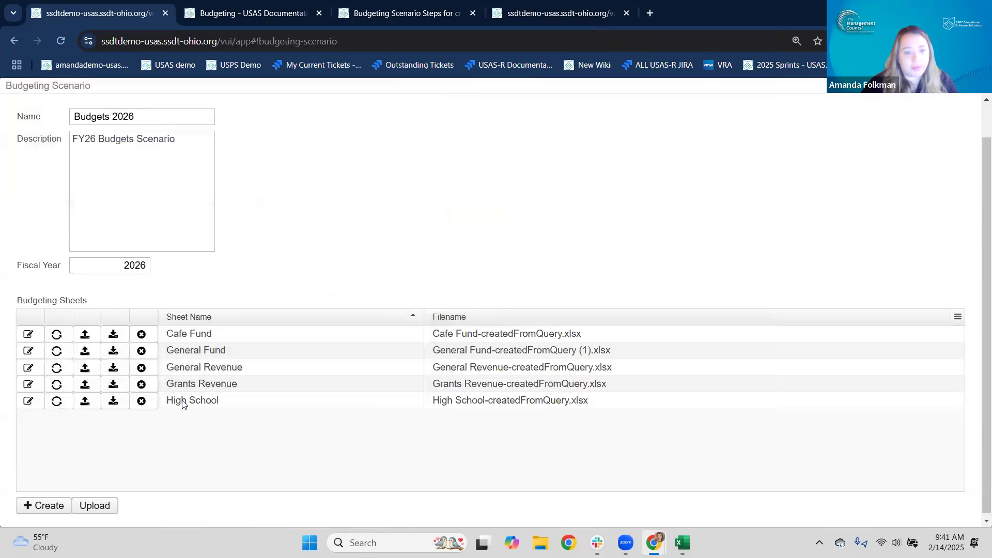
Open the High School sheet for editing, maximize it, and review its highlighted headers and PA-2026 amounts
click(29, 402)
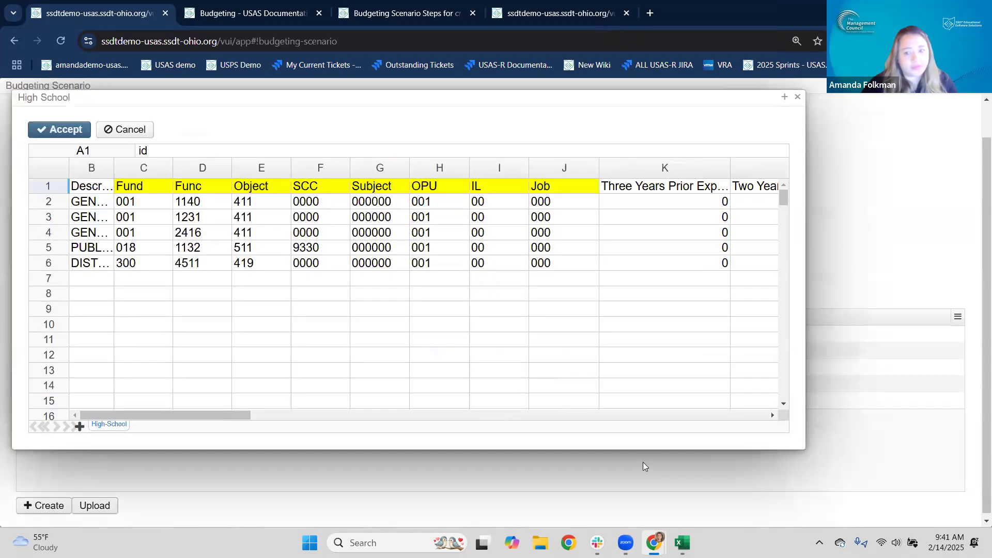
click(784, 97)
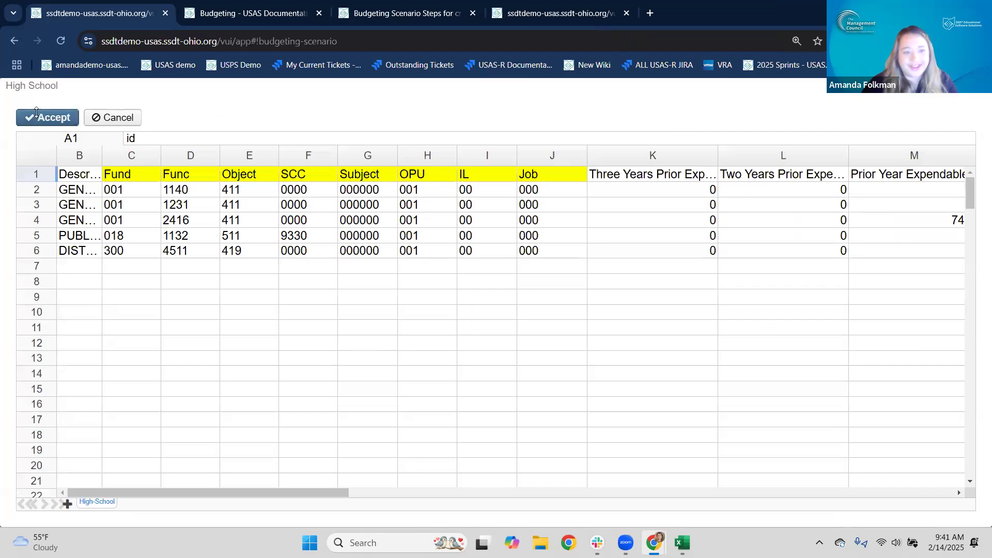
drag(163, 494, 414, 492)
drag(381, 154, 413, 153)
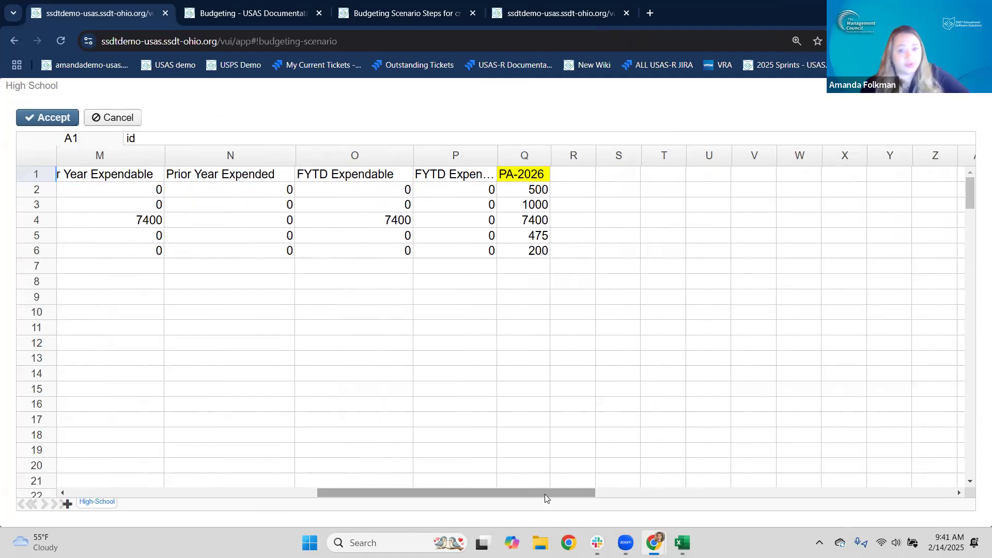
drag(545, 494, 226, 480)
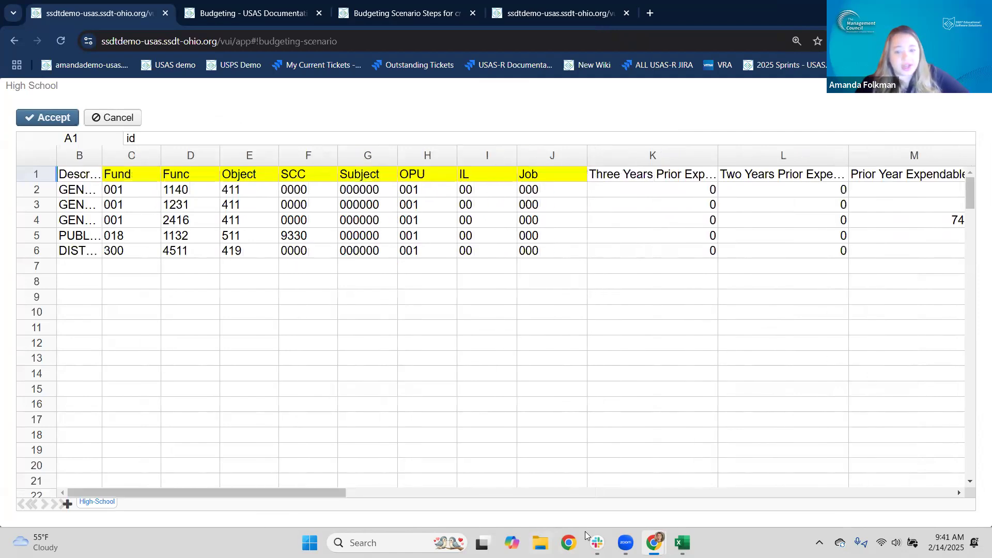
Switch to the High School workbook in Excel and unhide the id column
key(alt+Tab)
click(192, 358)
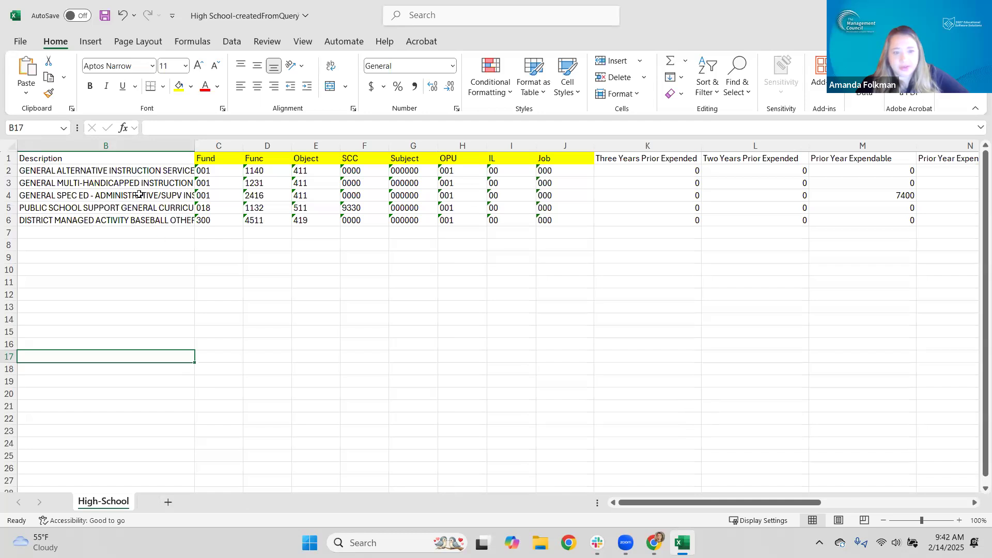
scroll(137, 192, left, 1)
click(129, 208)
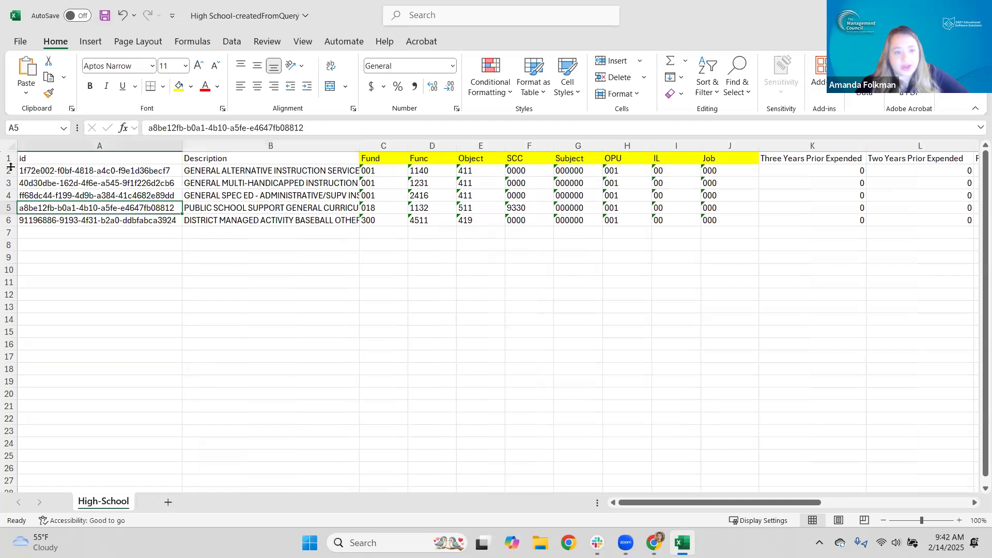
Delete row 6, the District Managed Activity Baseball account, from the High School worksheet
click(8, 171)
right_click(9, 173)
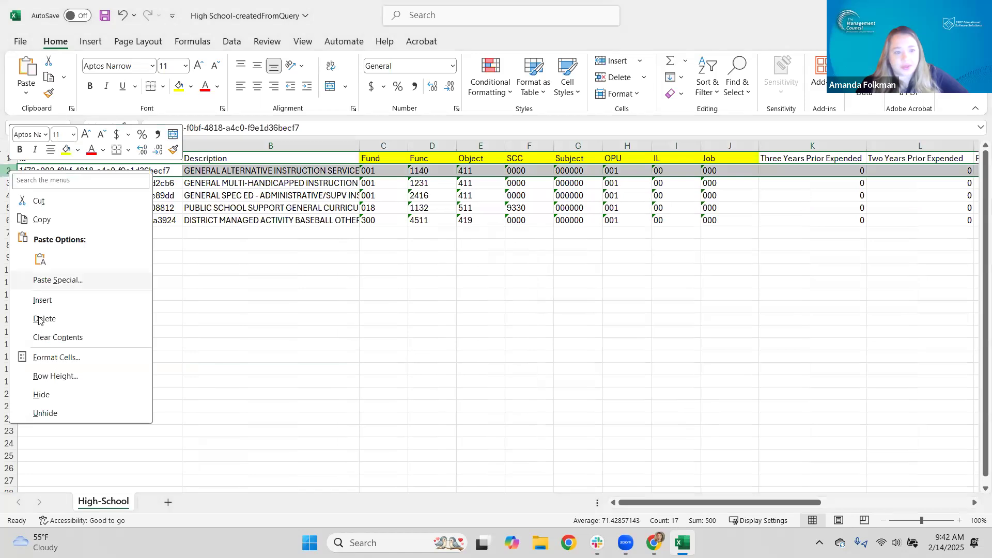
key(Escape)
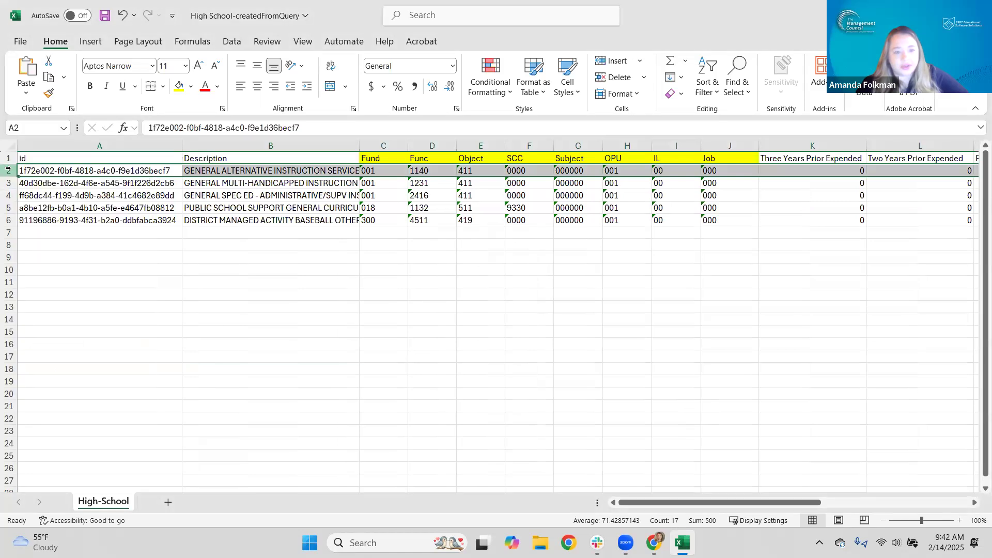
click(9, 208)
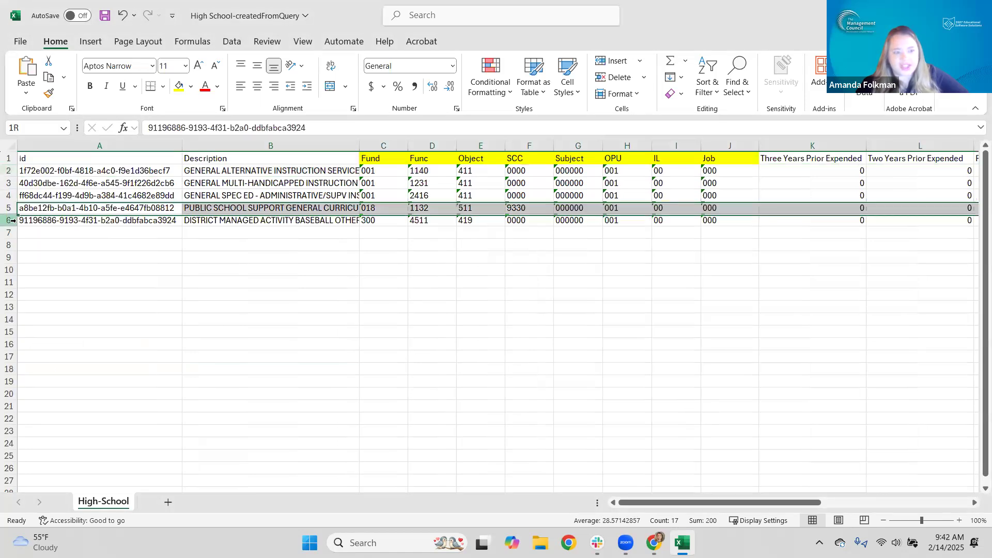
click(8, 220)
right_click(10, 221)
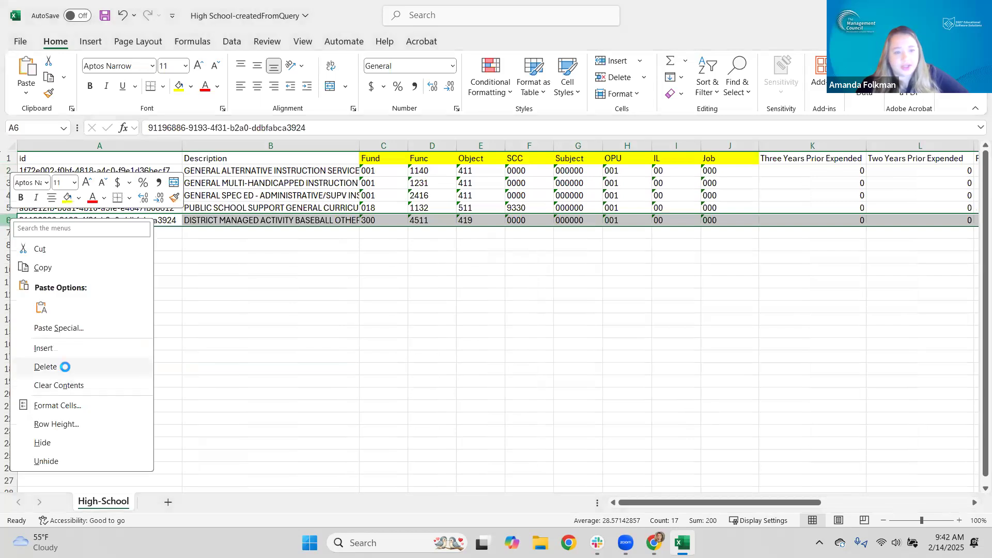
click(66, 367)
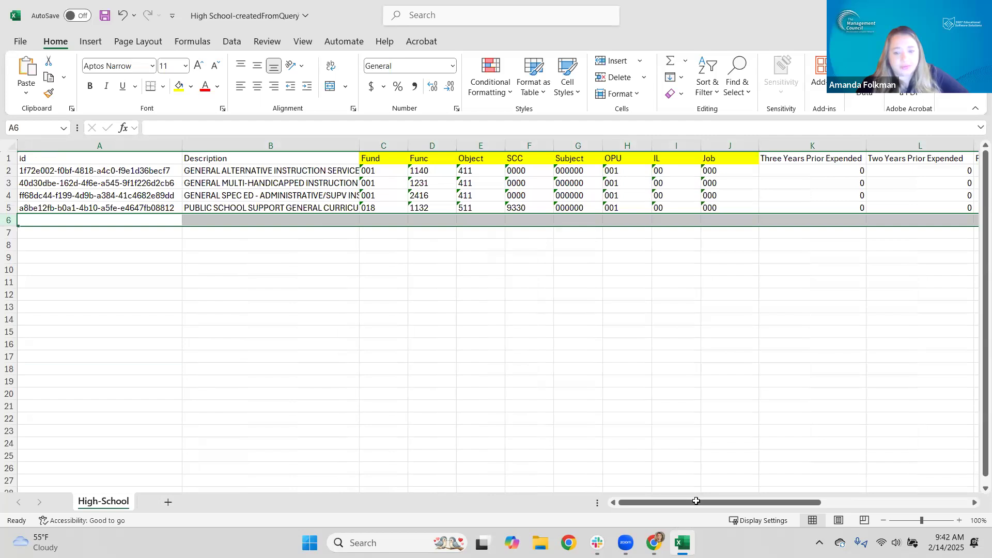
Remove the yellow fill from the Fund through Job headers and the PA-2026 header, and save the workbook
drag(381, 163, 704, 157)
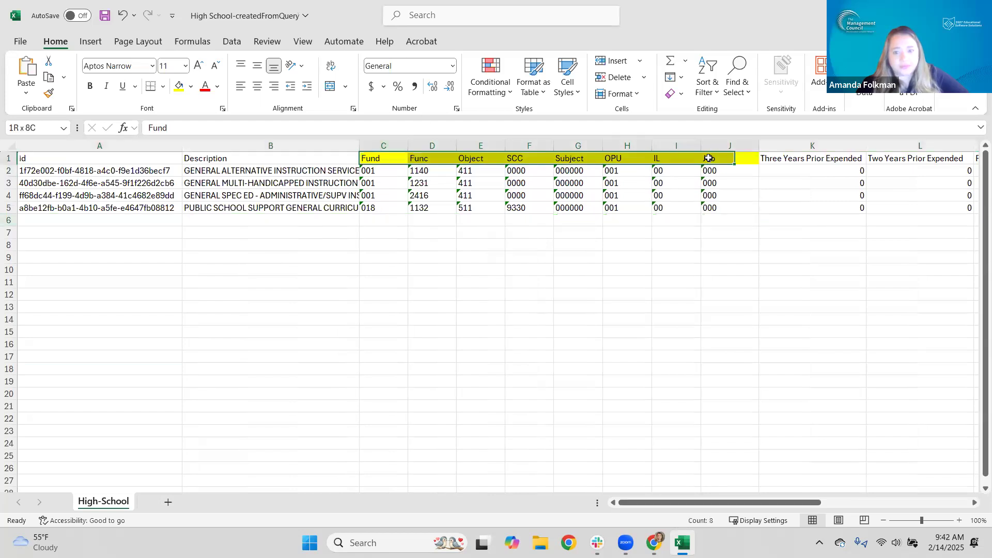
click(191, 87)
click(203, 305)
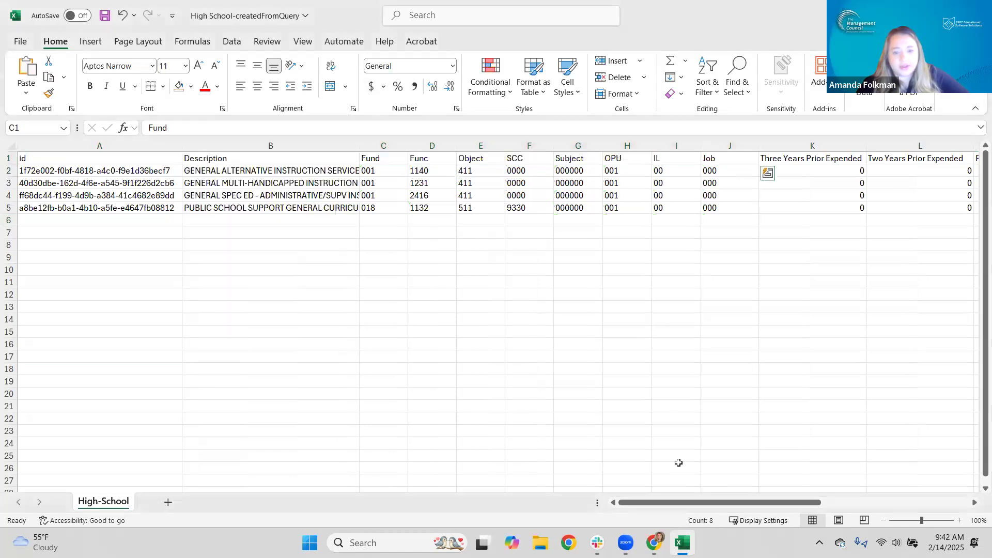
drag(693, 505, 843, 502)
click(785, 159)
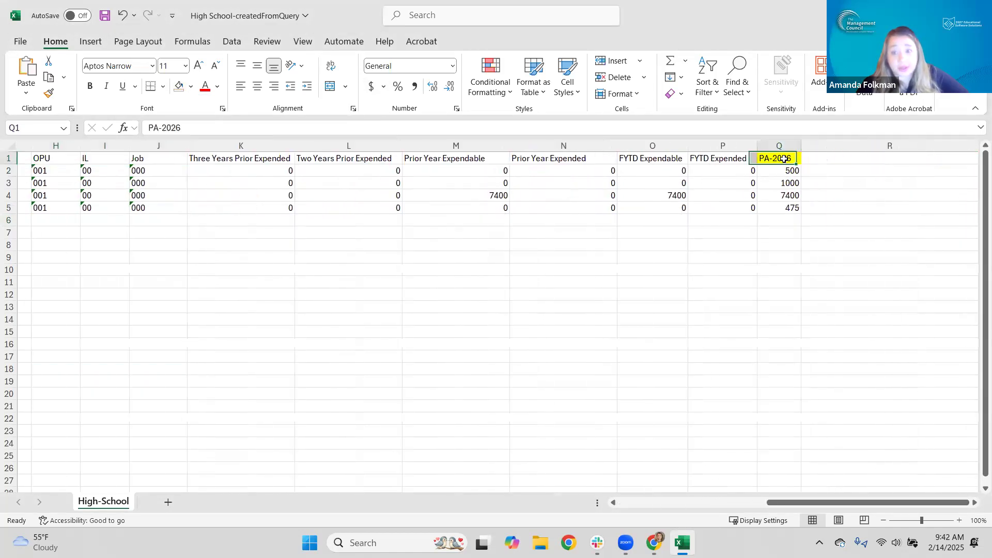
click(178, 86)
click(105, 17)
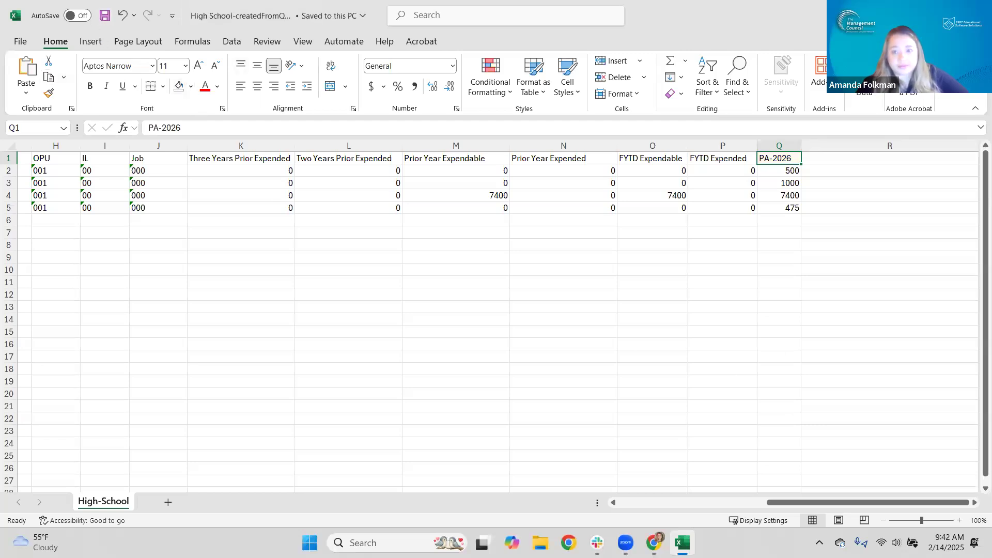
Switch back to the USAS scenario, reopen the stored High School sheet to check its contents, and close it without changes
key(alt+Tab)
click(110, 120)
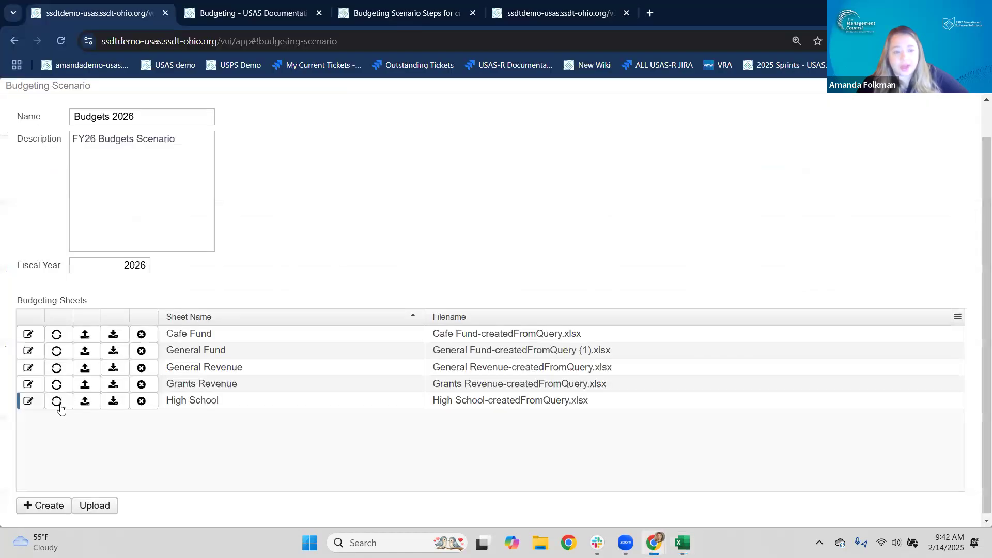
click(28, 401)
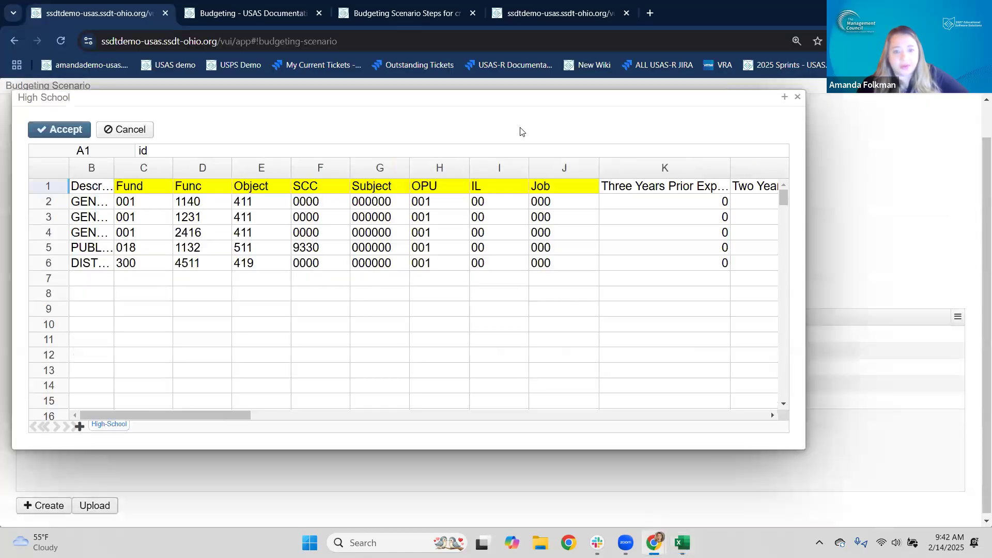
click(146, 130)
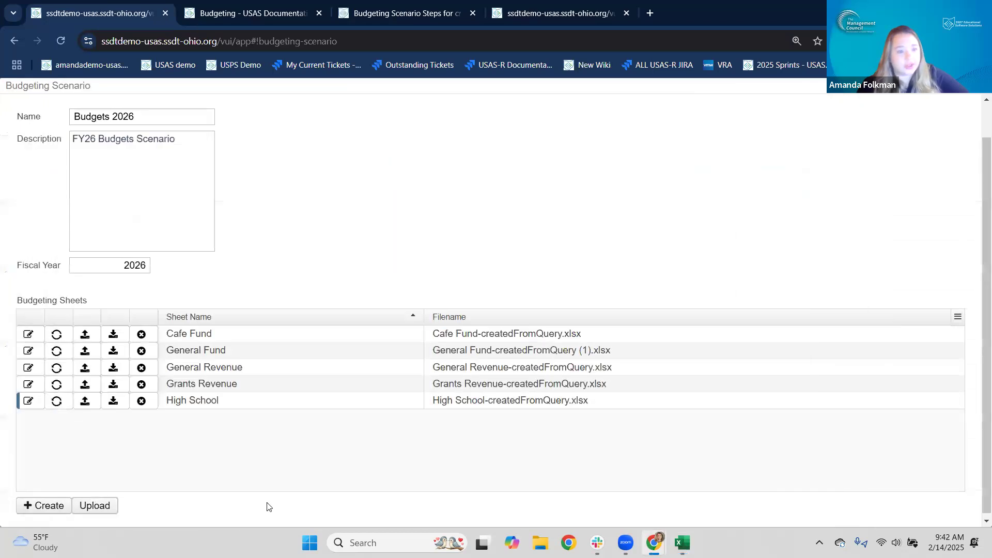
Upload the revised High School-createdFromQuery workbook to overwrite the existing High School budgeting sheet
click(88, 403)
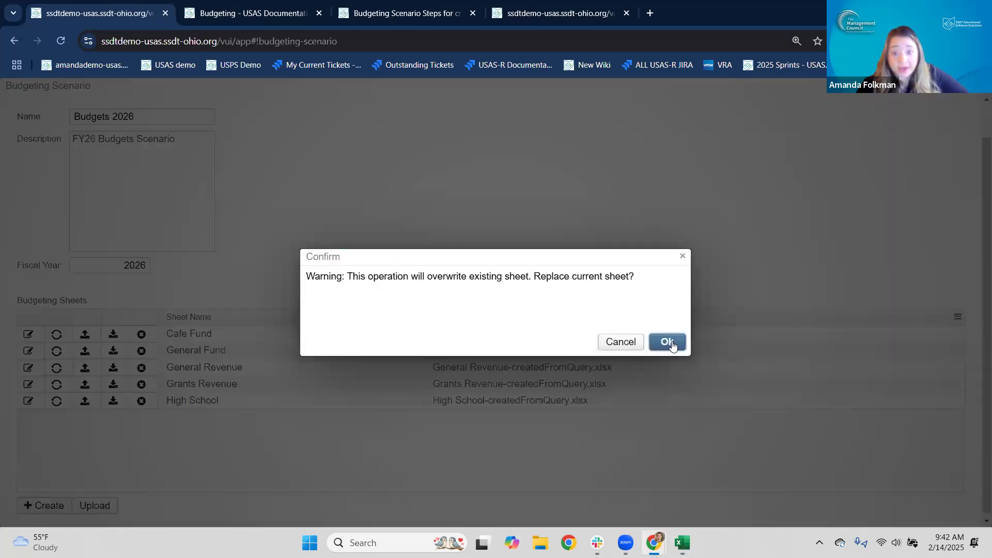
key(Return)
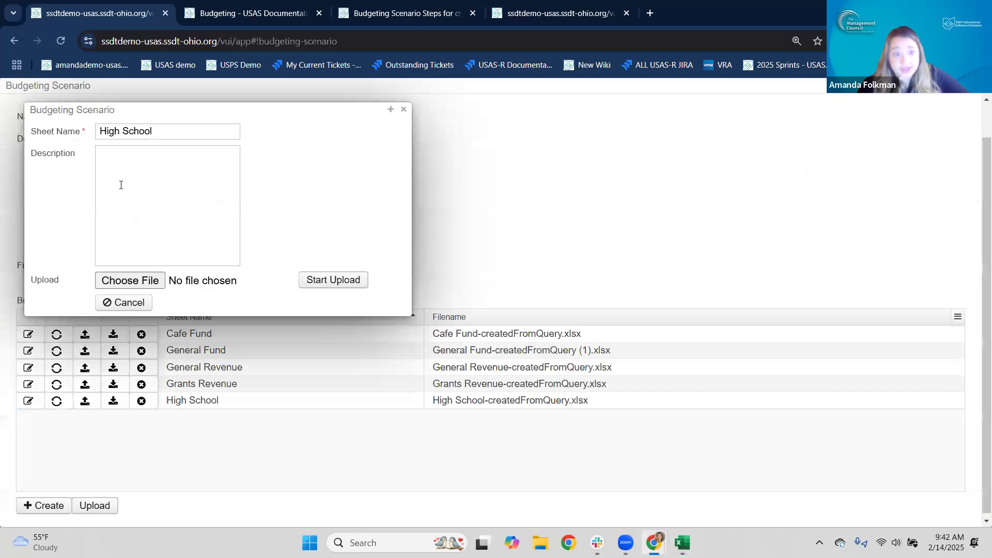
click(142, 282)
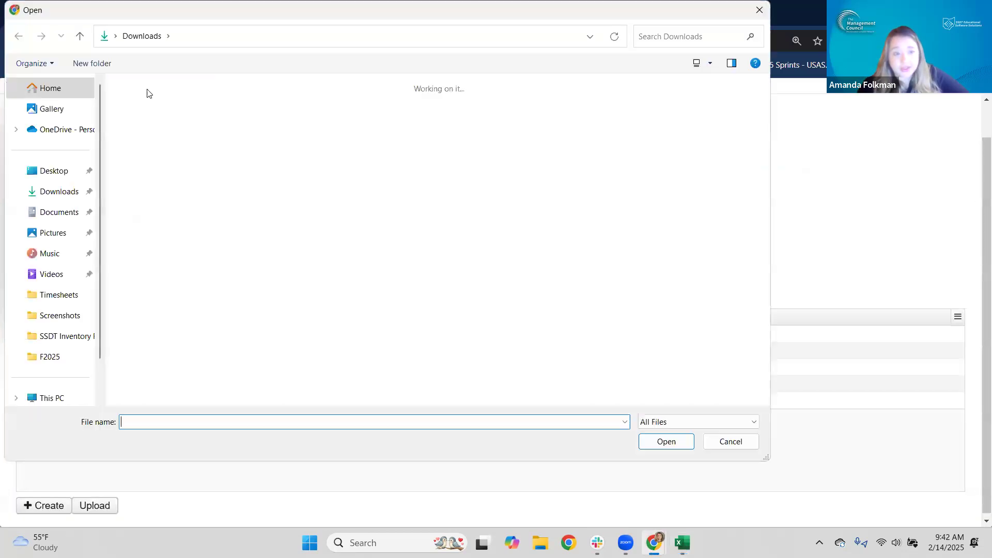
click(135, 118)
click(667, 441)
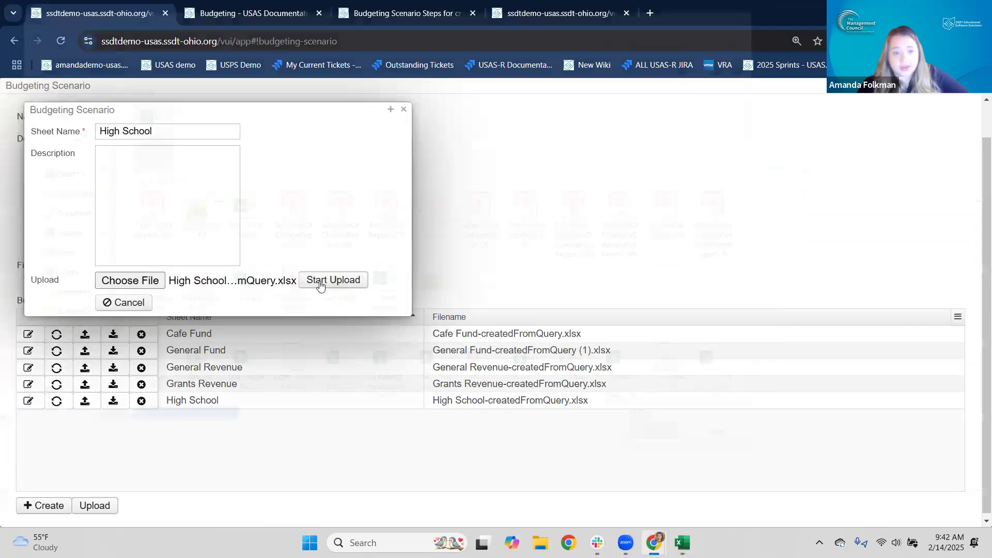
click(321, 285)
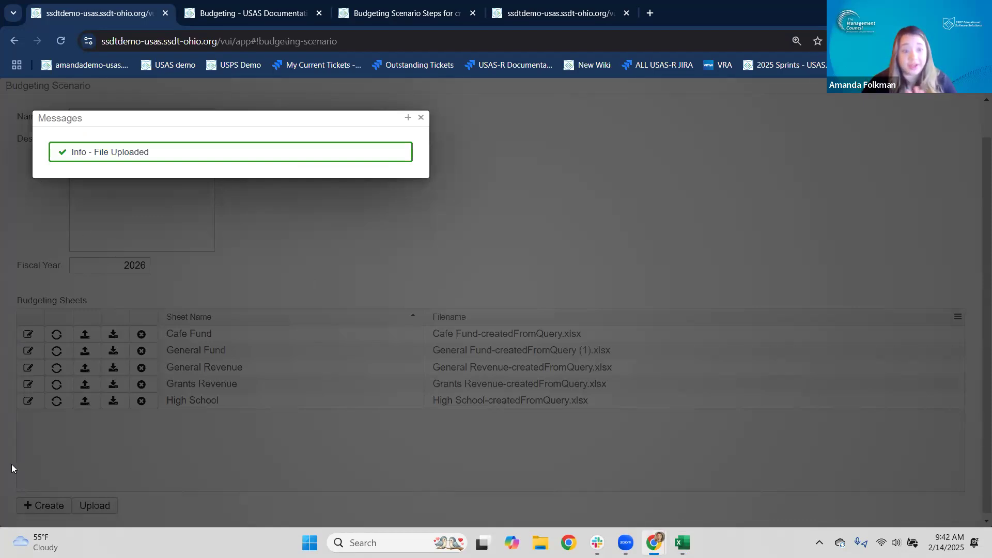
click(421, 118)
Open the replaced High School sheet to check its rows and headers, cancel out of it, and open it again
click(28, 402)
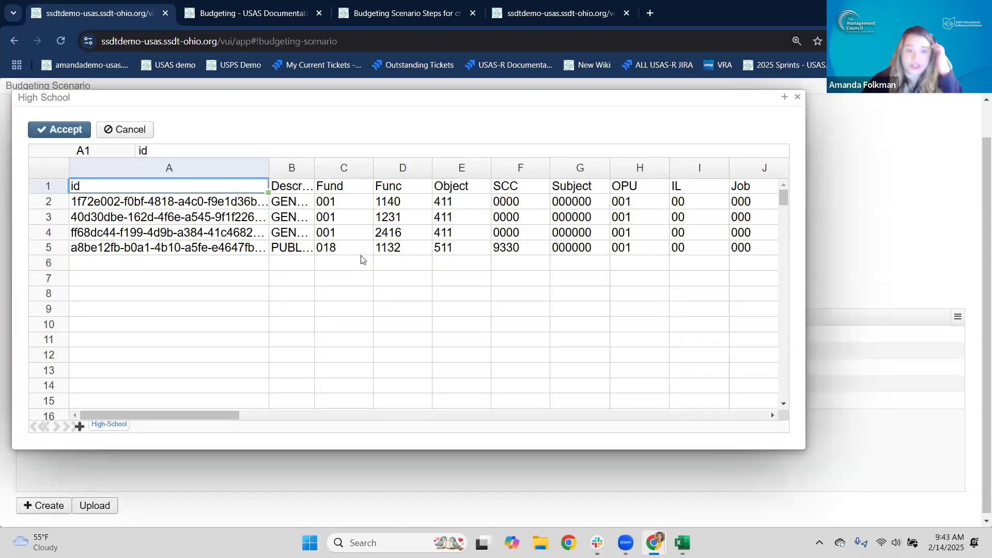
drag(259, 416, 223, 417)
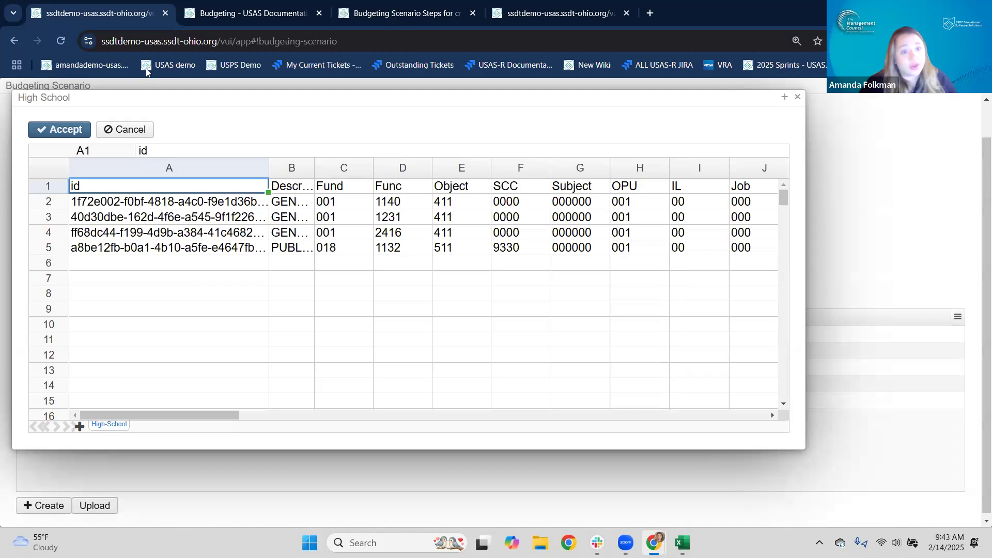
click(146, 136)
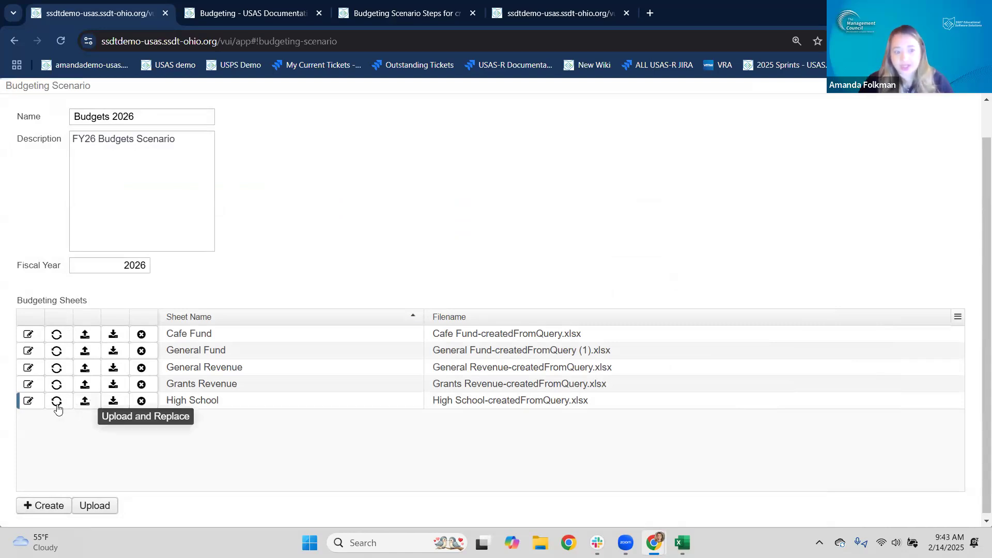
click(28, 408)
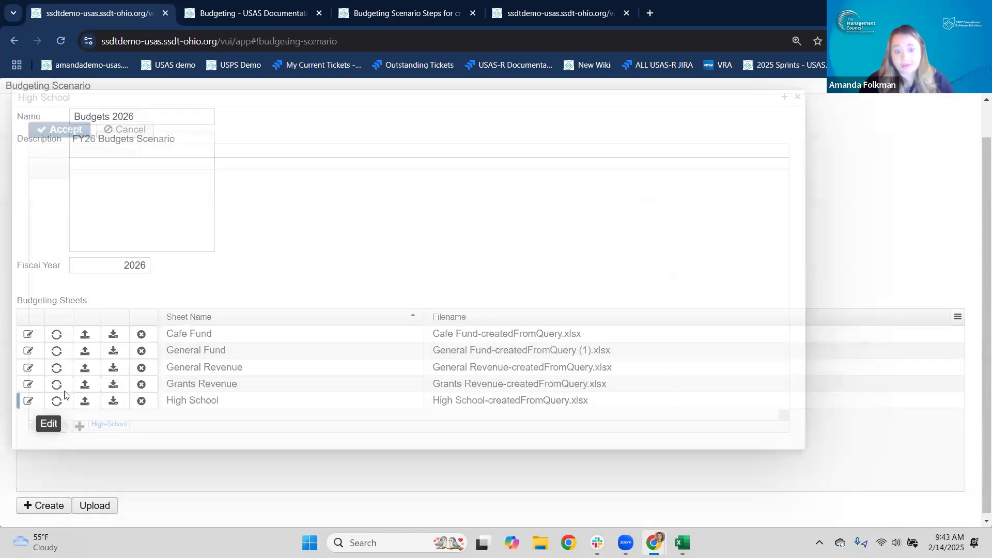
Check the PA-2026 column in the uploaded High School sheet, and close the sheet without changes
drag(213, 416, 452, 427)
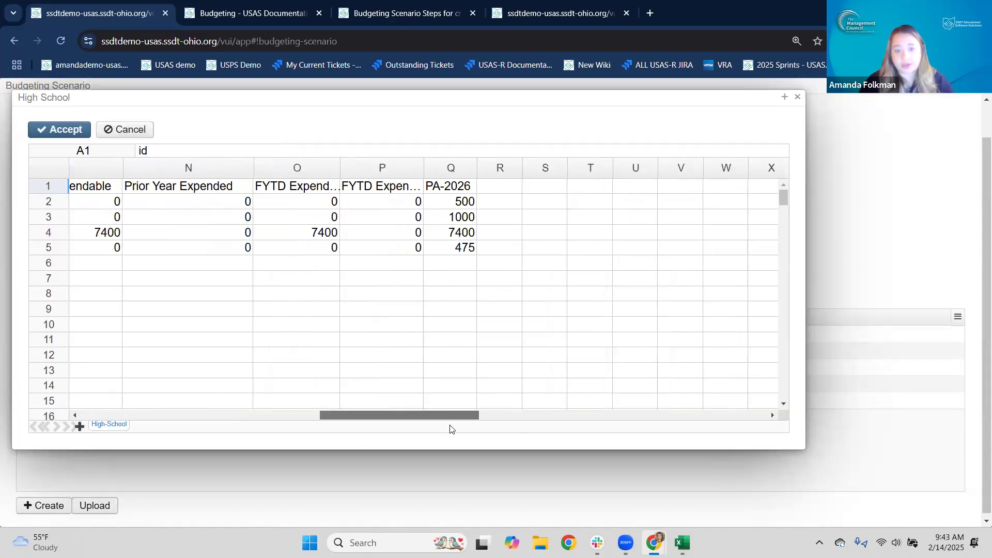
click(462, 186)
click(138, 132)
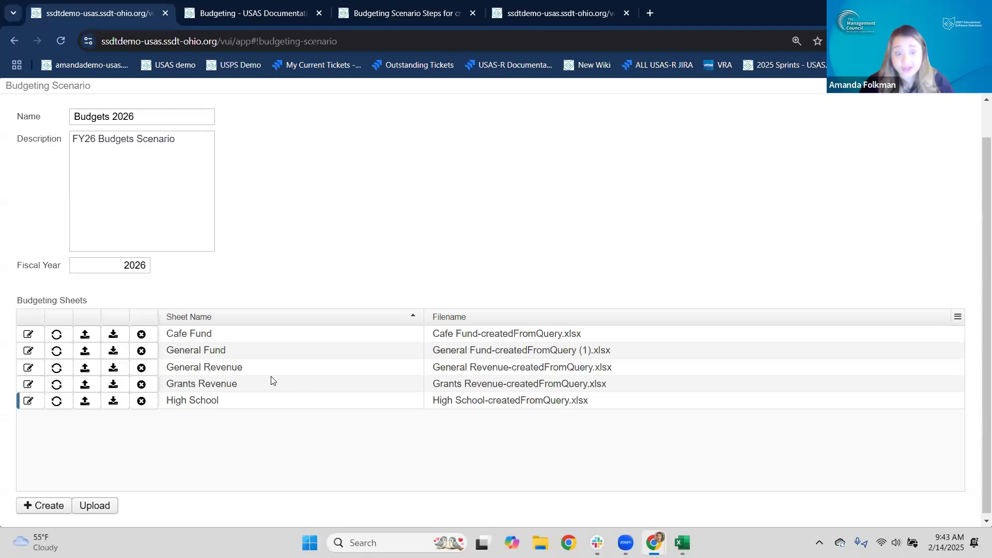
Regenerate the High School budgeting sheet with its existing properties and filters, and confirm the sheet creation
click(57, 404)
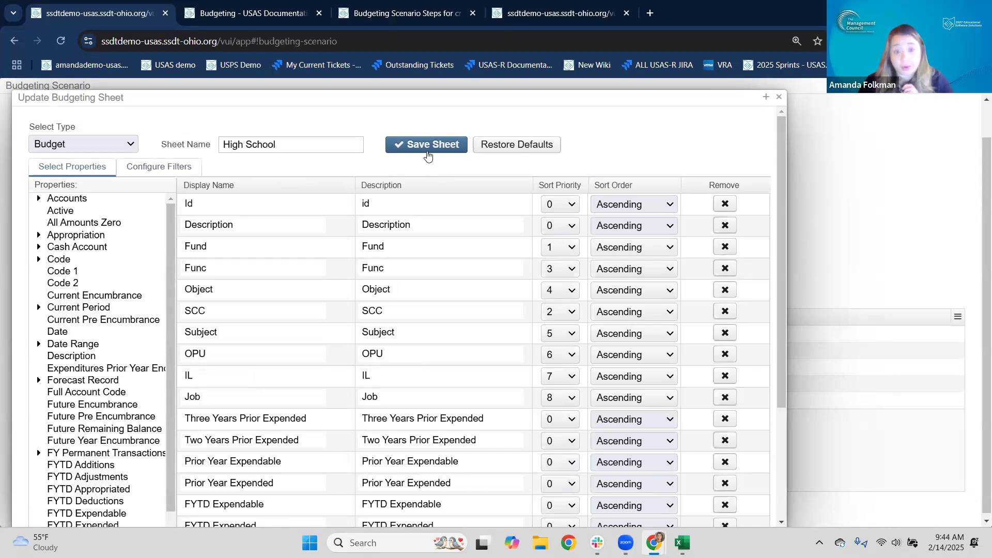
click(423, 148)
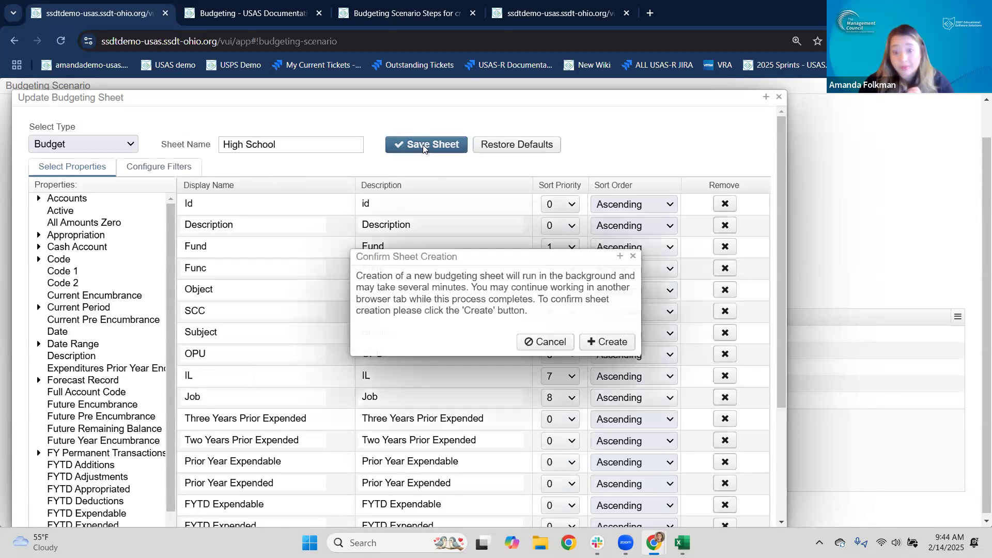
click(623, 344)
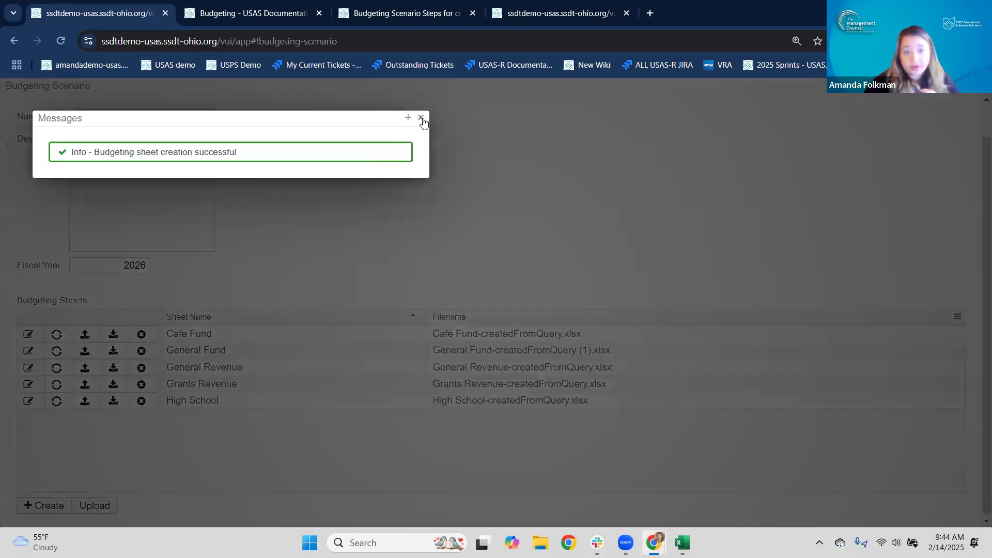
click(422, 118)
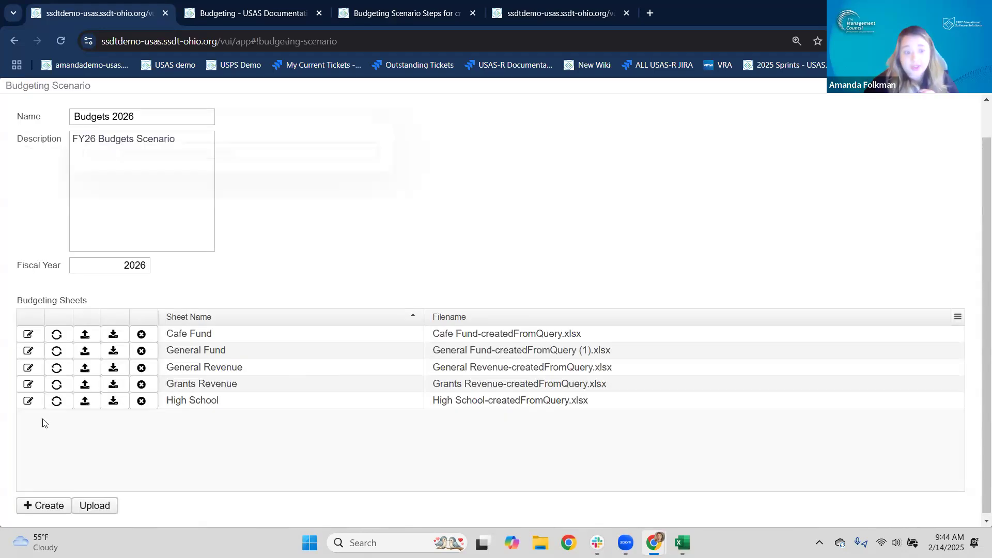
Open the regenerated High School sheet, examine the fund 300 row and the PA-2026 column, and cancel out of it
click(28, 401)
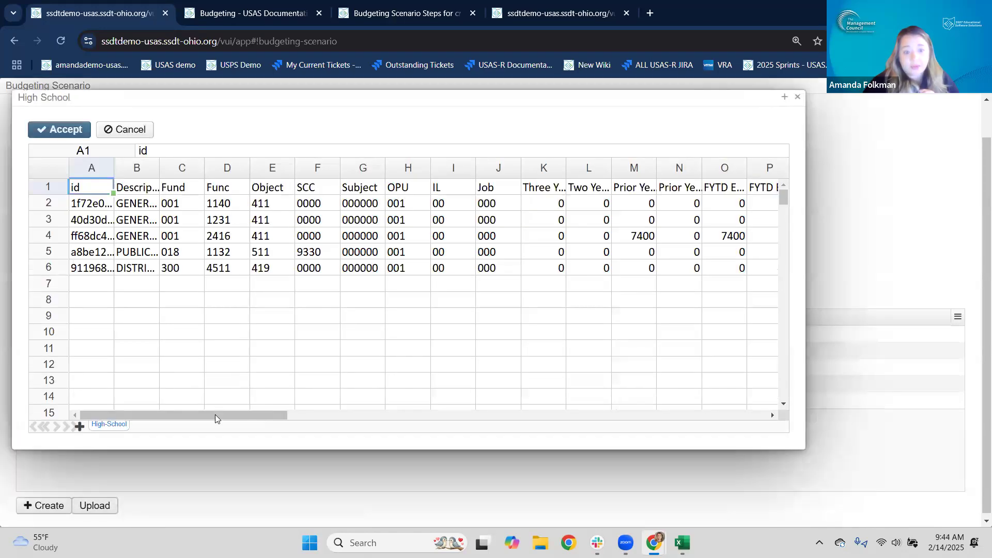
drag(172, 271, 268, 275)
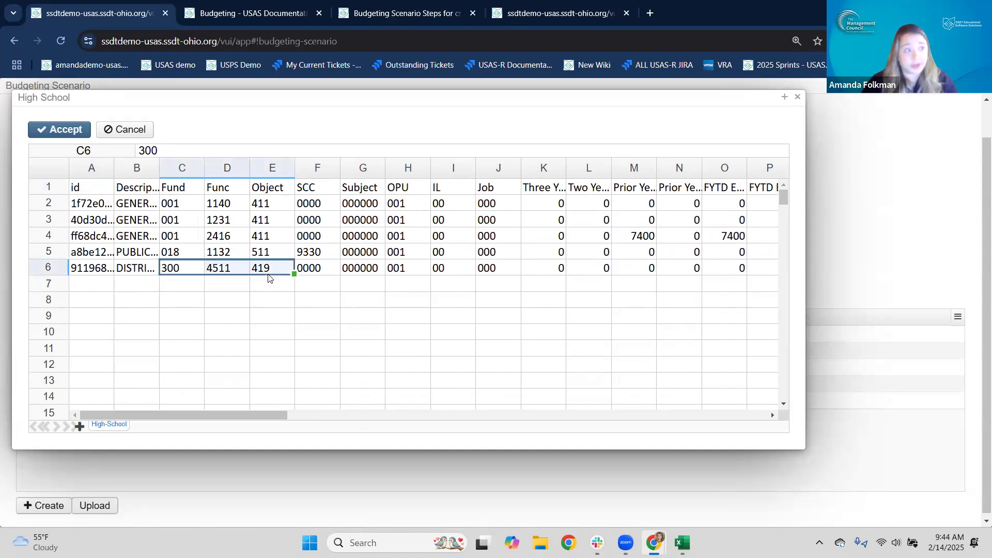
drag(219, 417, 316, 418)
drag(481, 187, 494, 297)
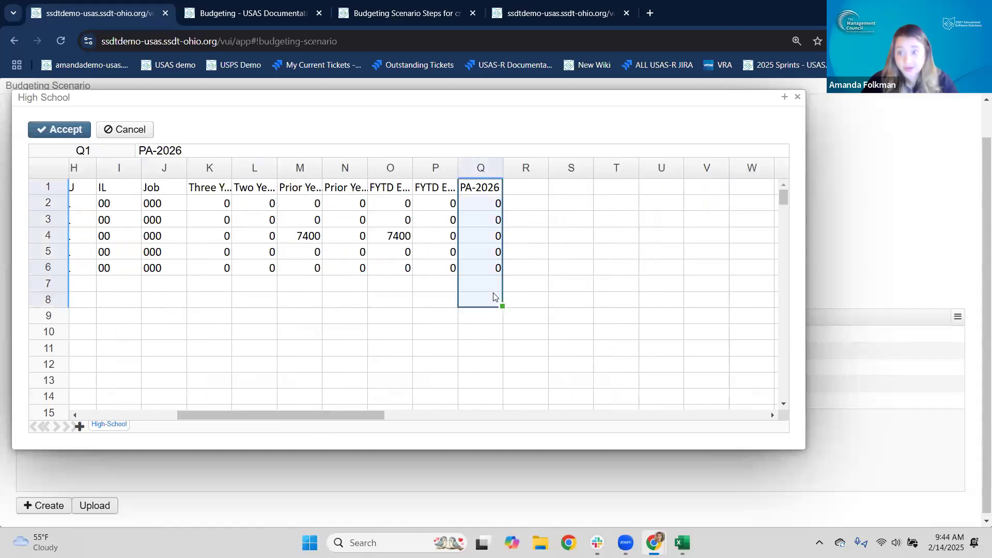
drag(373, 419, 240, 412)
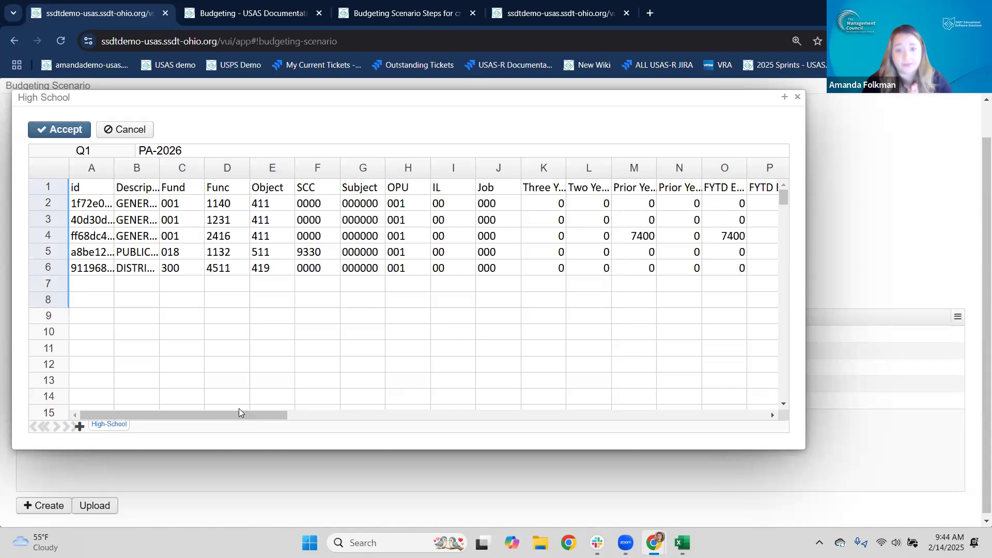
click(131, 130)
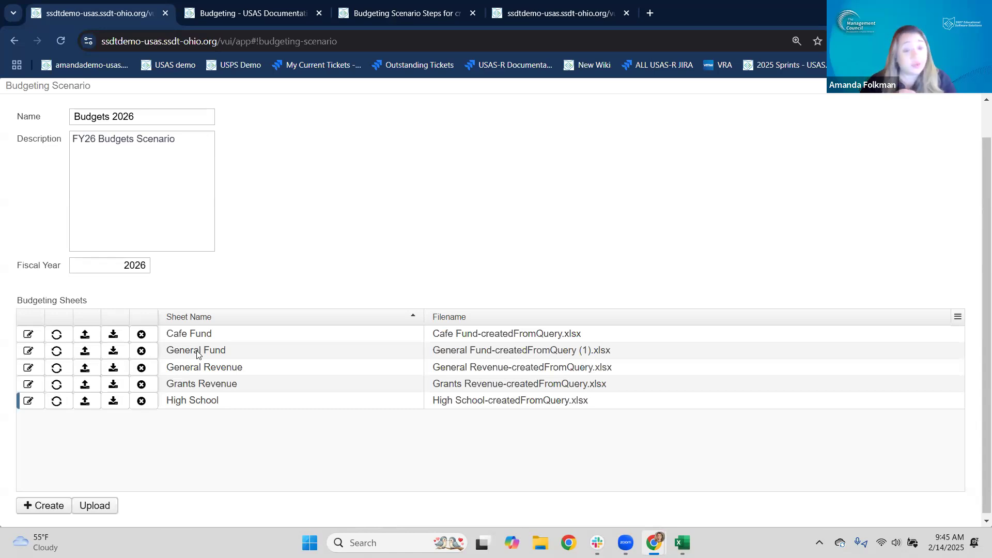
Delete the General Fund budgeting sheet from the Budgets 2026 scenario and save the scenario
click(142, 351)
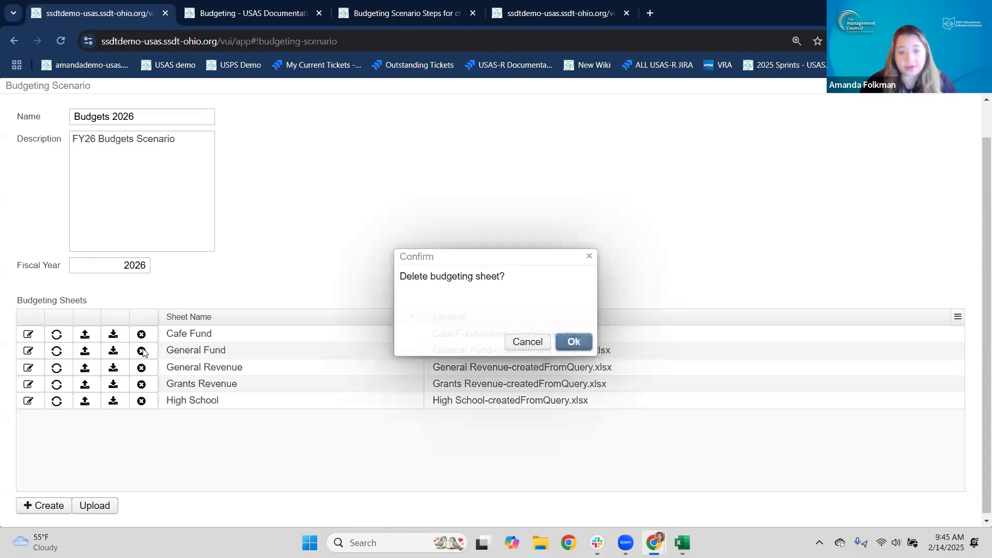
click(585, 348)
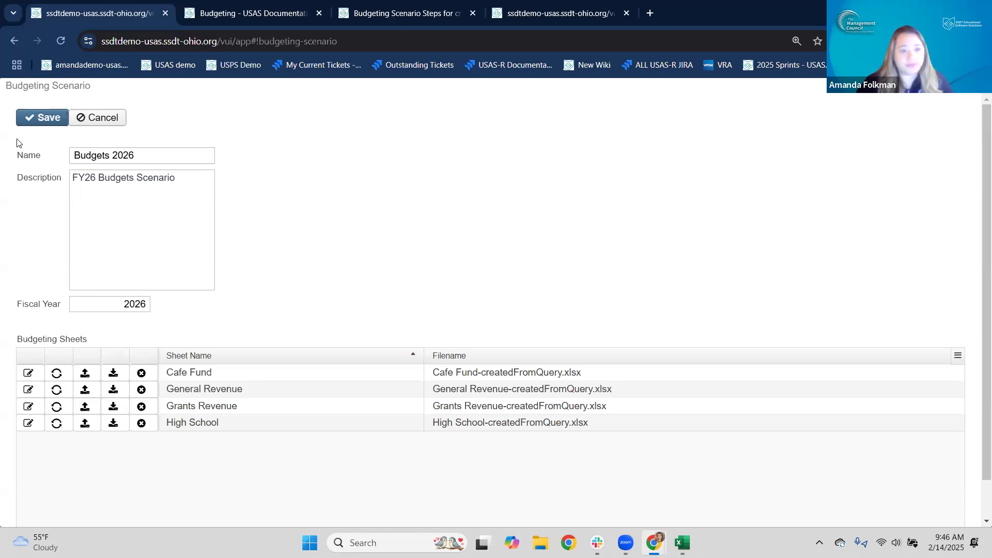
click(36, 123)
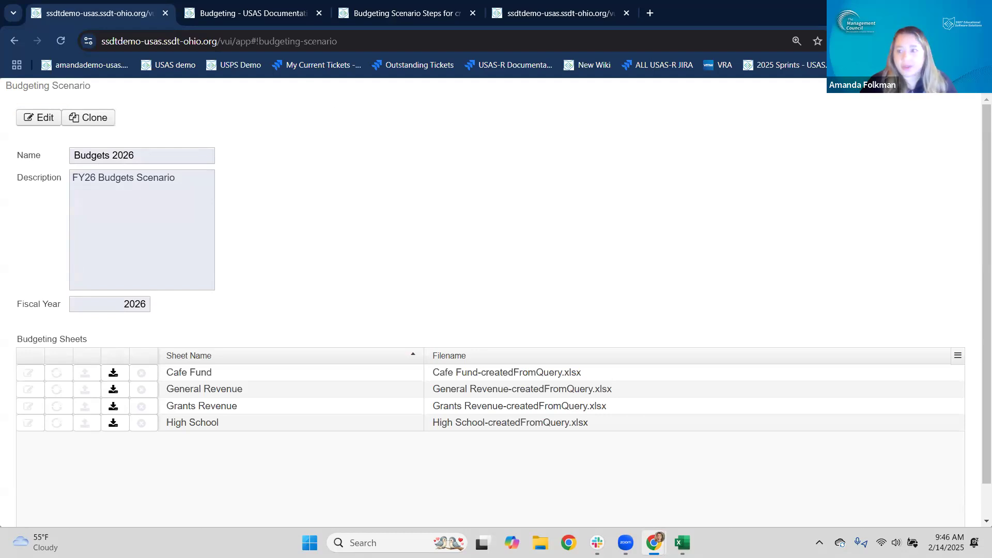
click(971, 86)
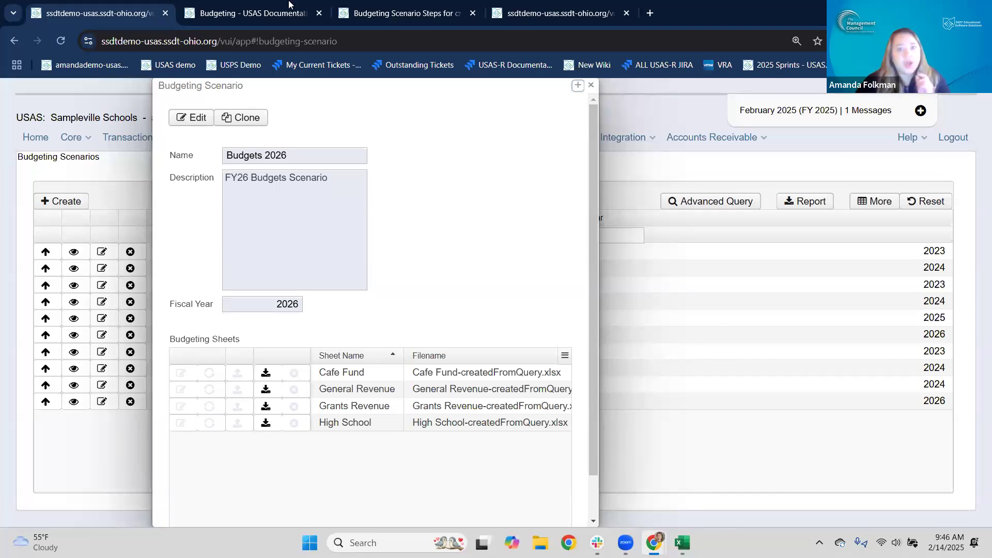
Find the section on uploading budgeting spreadsheets in the Budgeting Scenario Steps documentation, and download the Budgets Spreadsheet report definition
click(383, 16)
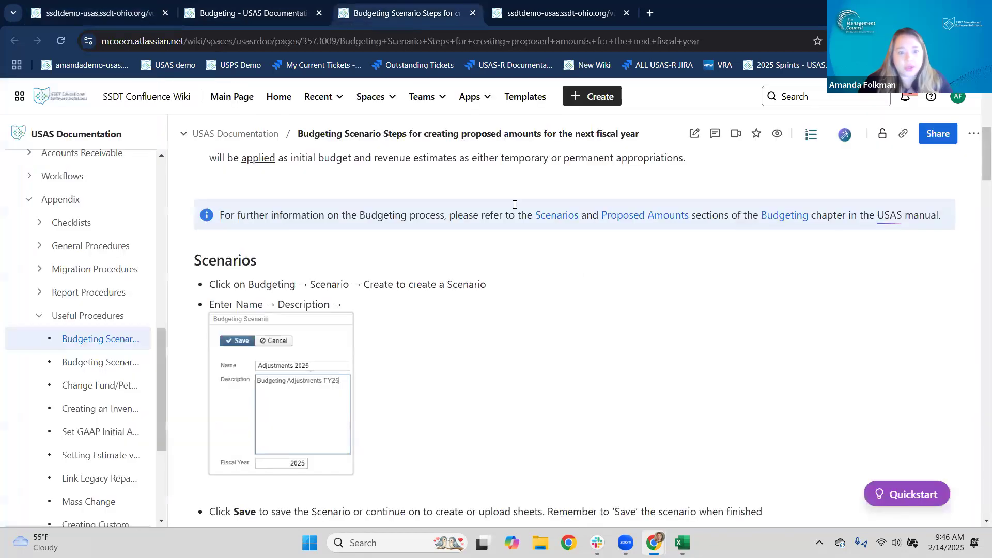
scroll(517, 269, down, 2)
scroll(515, 273, down, 12)
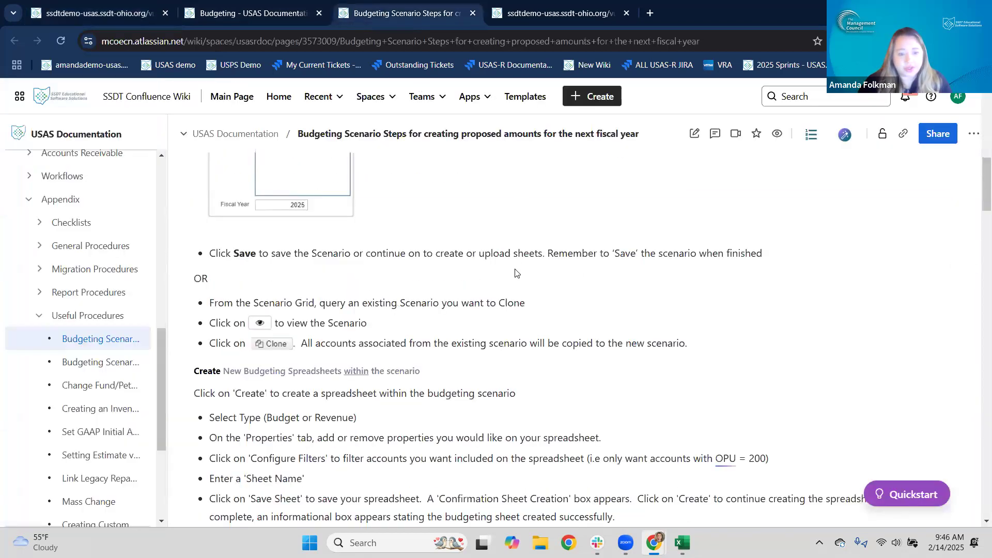
scroll(514, 272, down, 6)
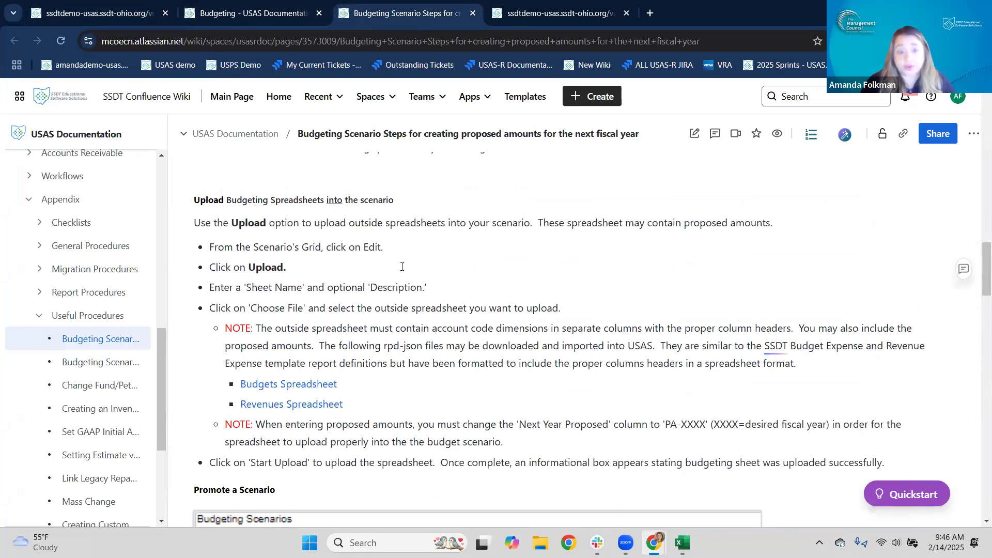
click(284, 385)
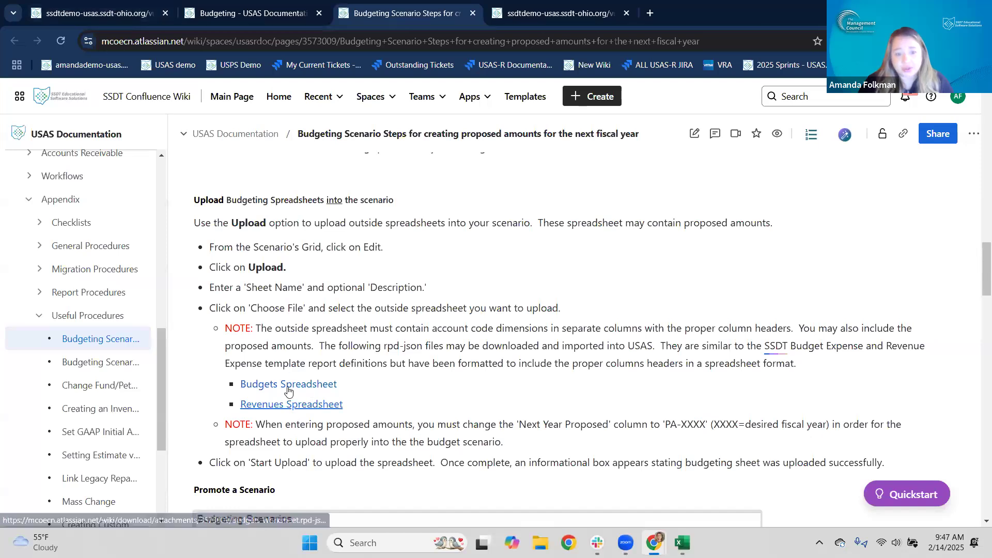
Return to USAS, close the Budgets 2026 scenario, and open the Report Manager
click(72, 17)
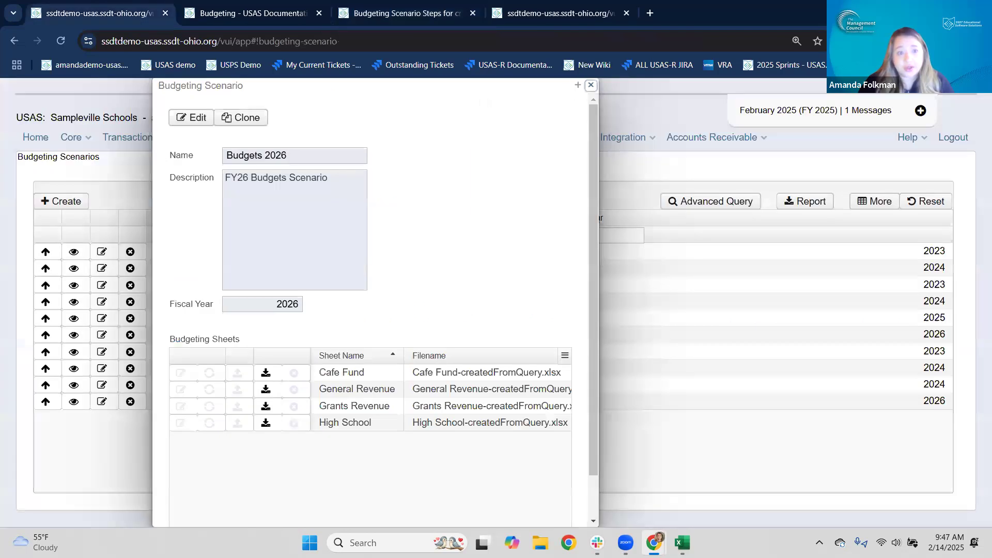
click(591, 89)
click(313, 141)
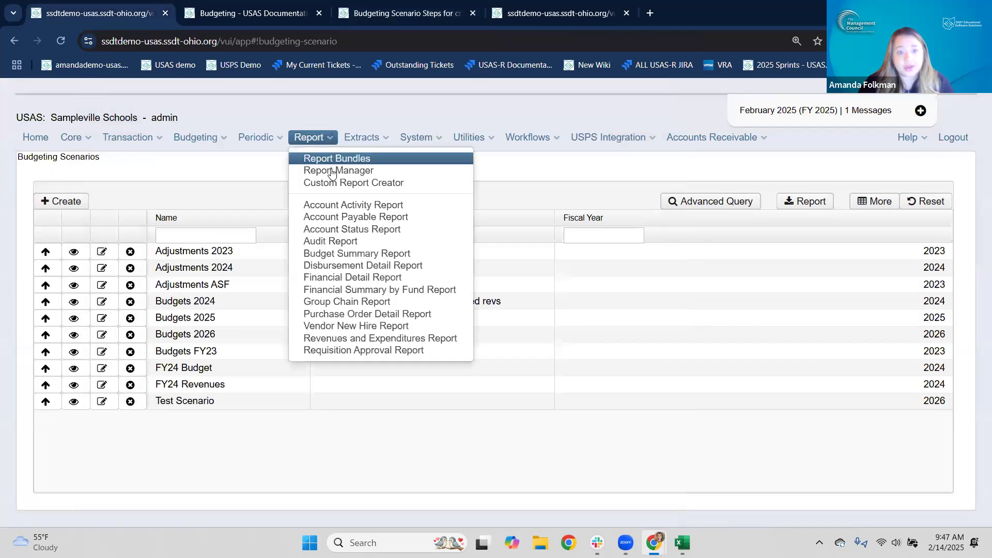
click(337, 171)
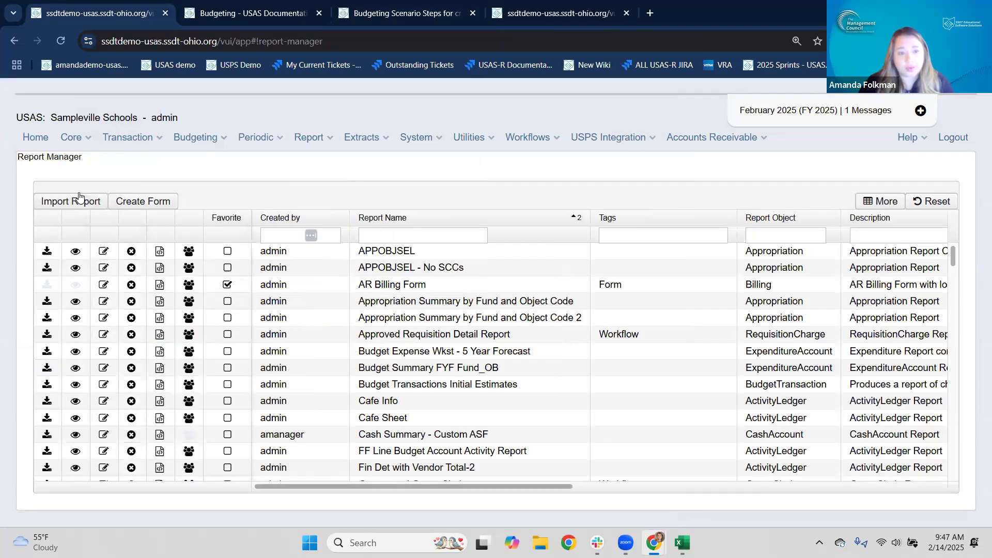
Import the Budgets Worksheet (2).rpd-json report, replacing the (2) in its report name with the presenter's first name, and save it
click(62, 203)
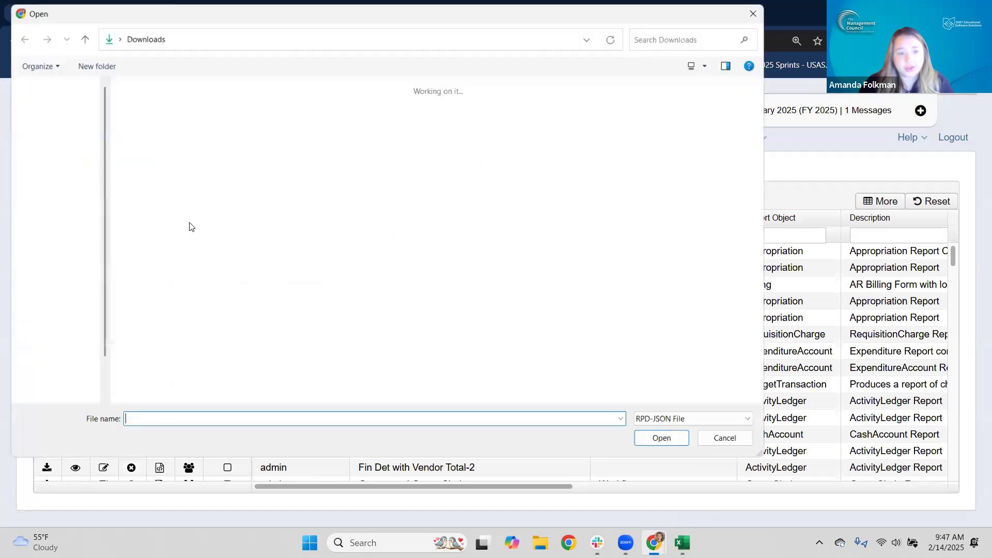
click(148, 122)
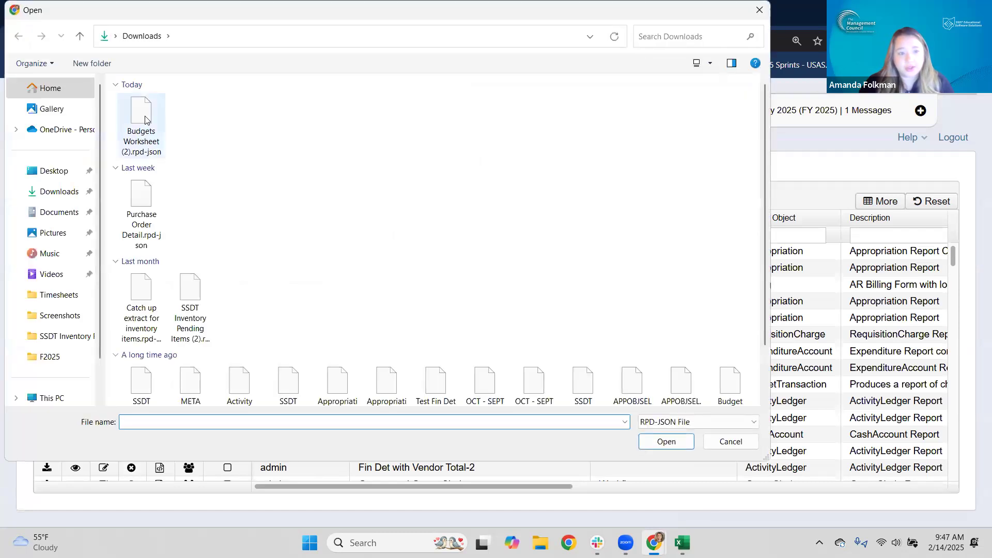
click(666, 443)
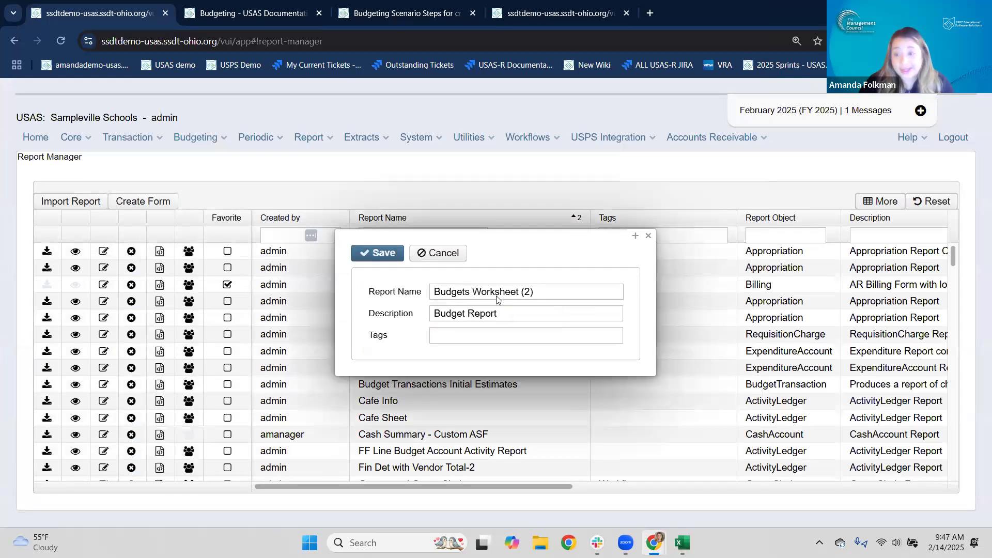
drag(546, 293, 522, 286)
text(Amanda)
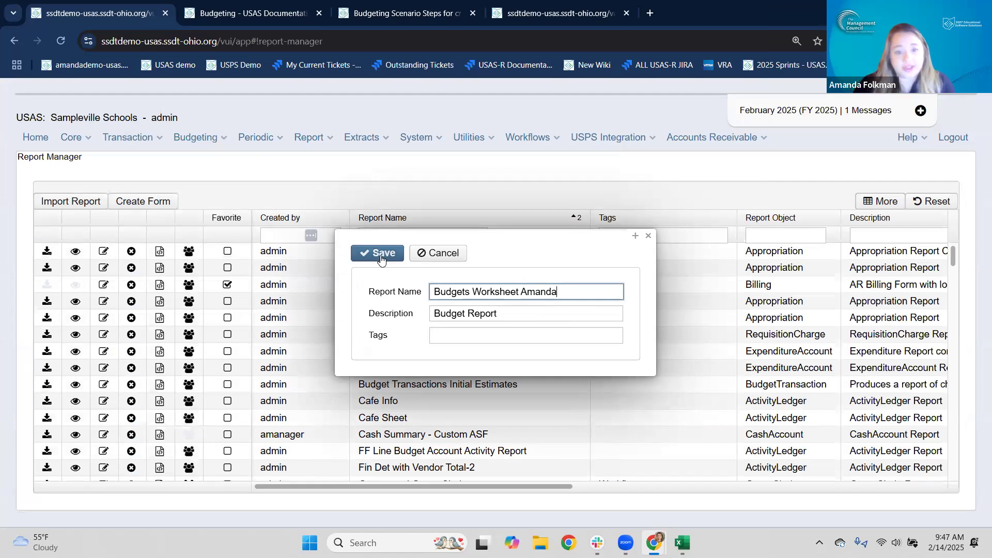
click(381, 257)
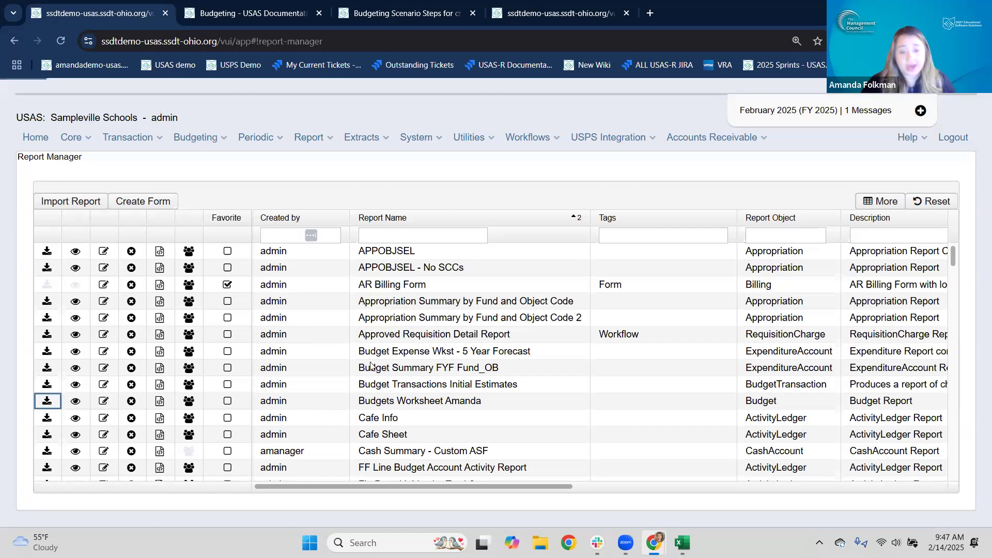
Generate the imported Budgets Worksheet report, filtered to include OPU 001
click(47, 402)
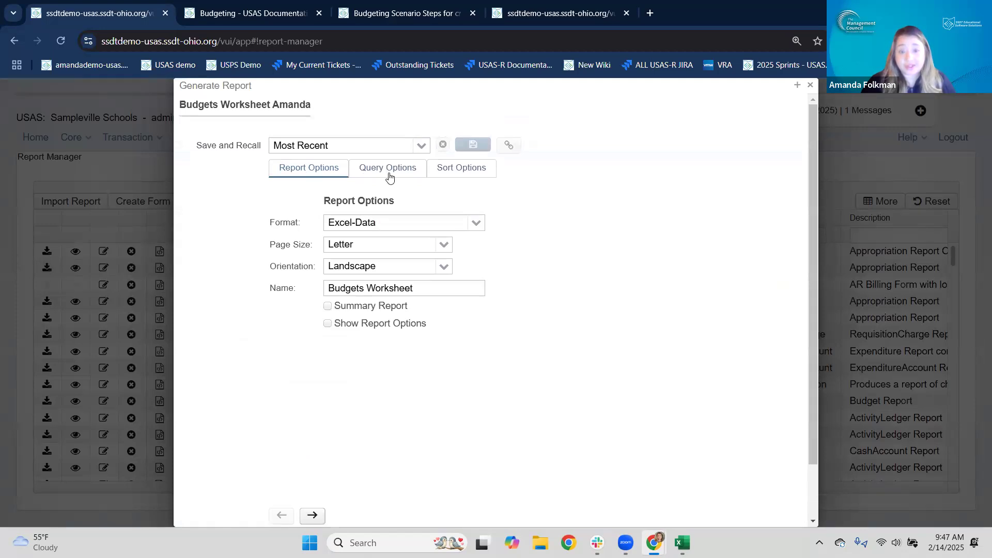
click(390, 177)
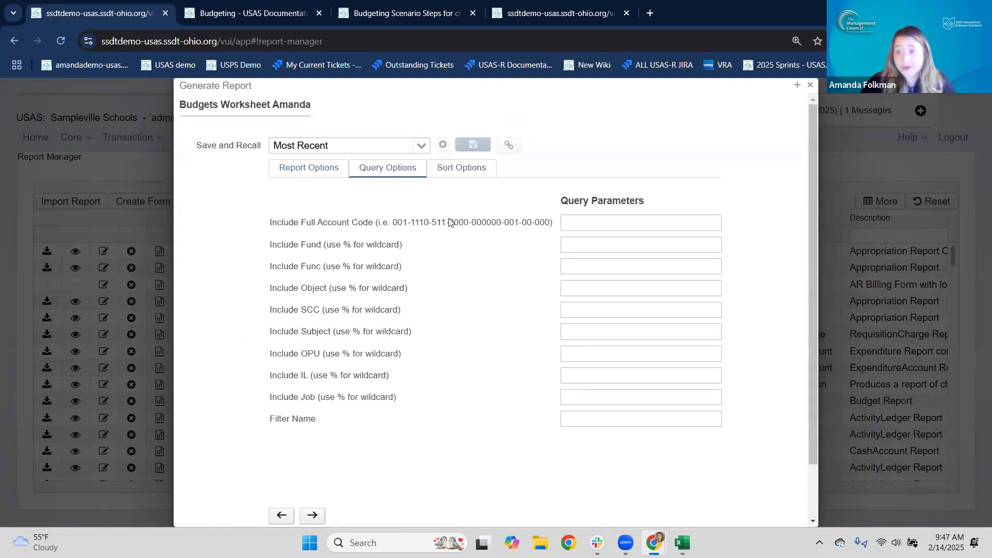
click(593, 352)
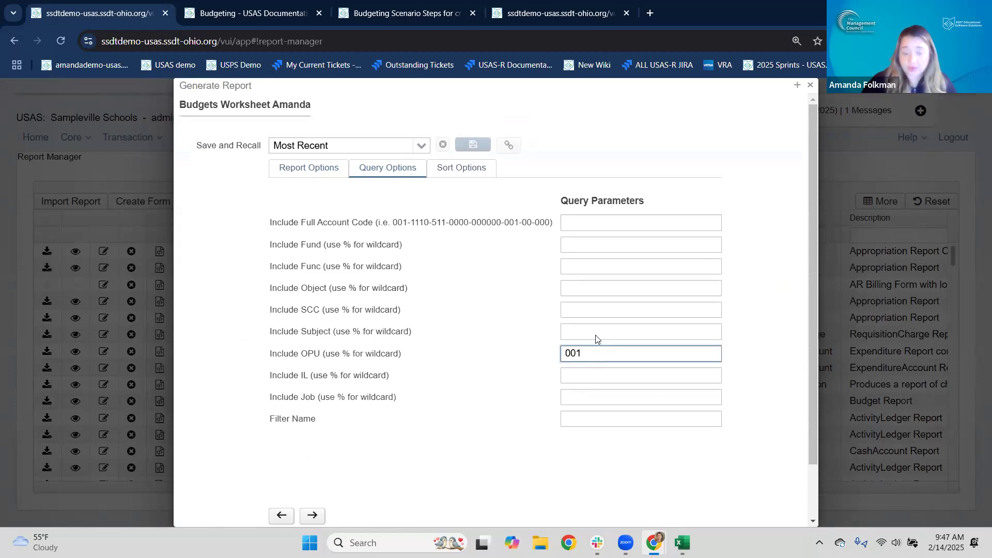
scroll(353, 244, down, 1)
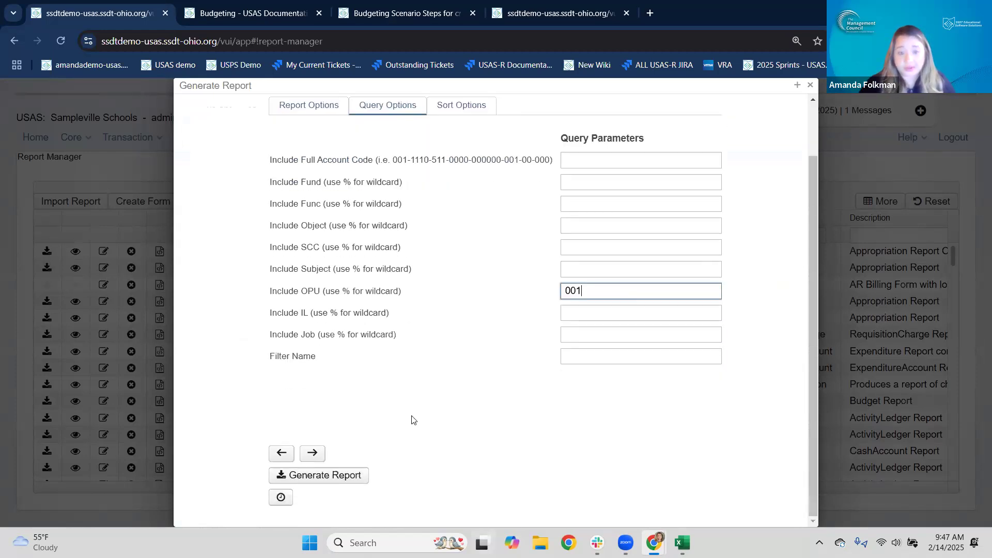
click(343, 481)
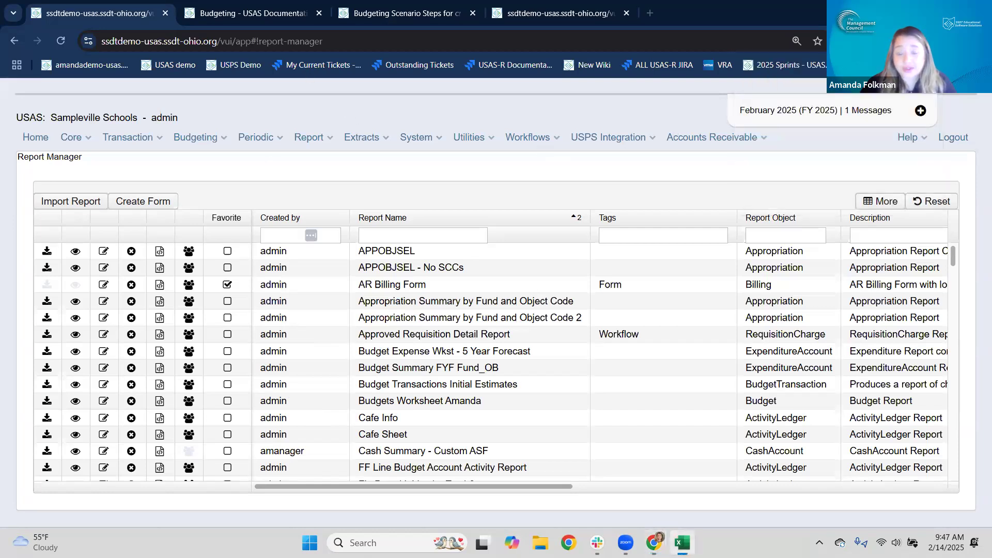
Switch to the generated Budgets Worksheet workbook in Excel, enable editing, and change the PA- header in N1 to PA-2026
key(alt+Tab)
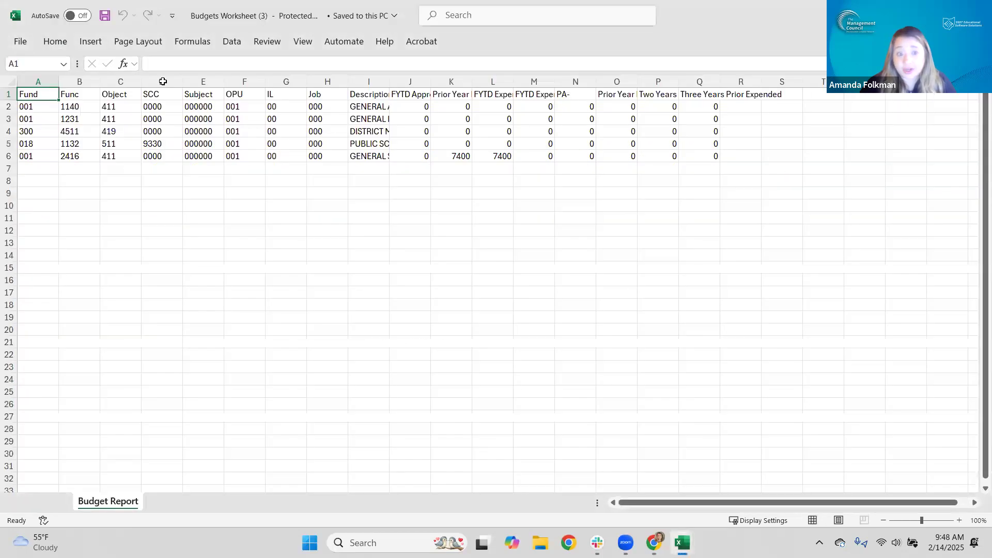
click(520, 62)
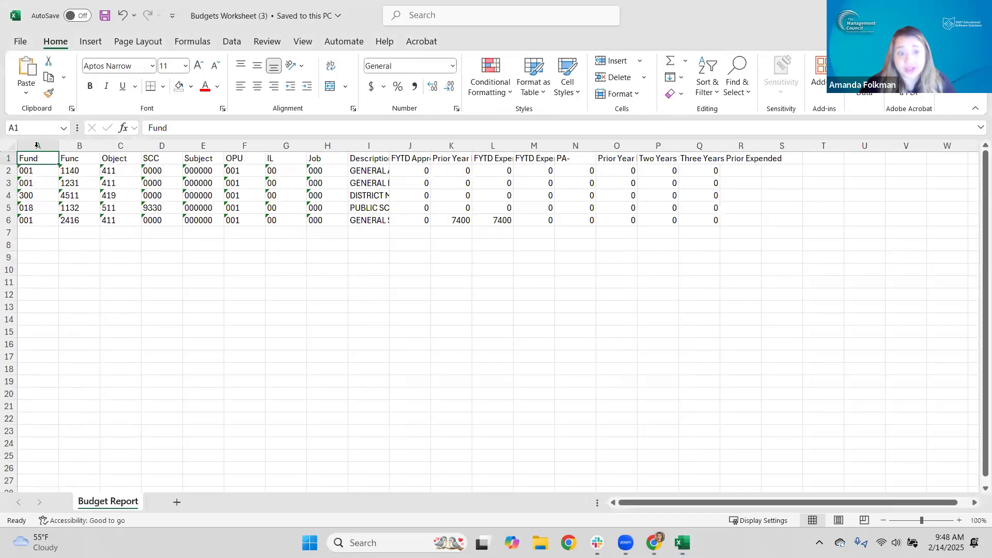
drag(36, 145, 516, 150)
click(590, 161)
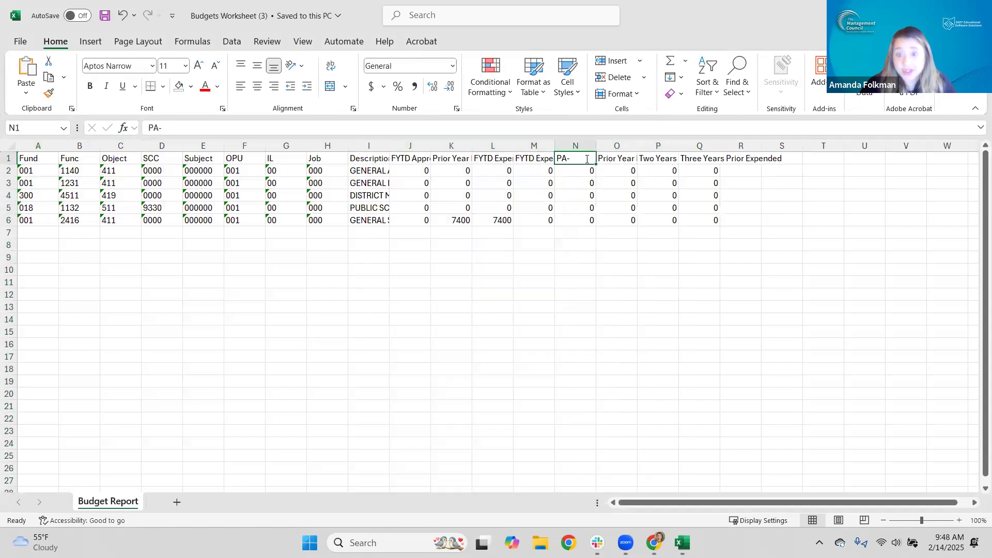
double_click(587, 159)
text(2026)
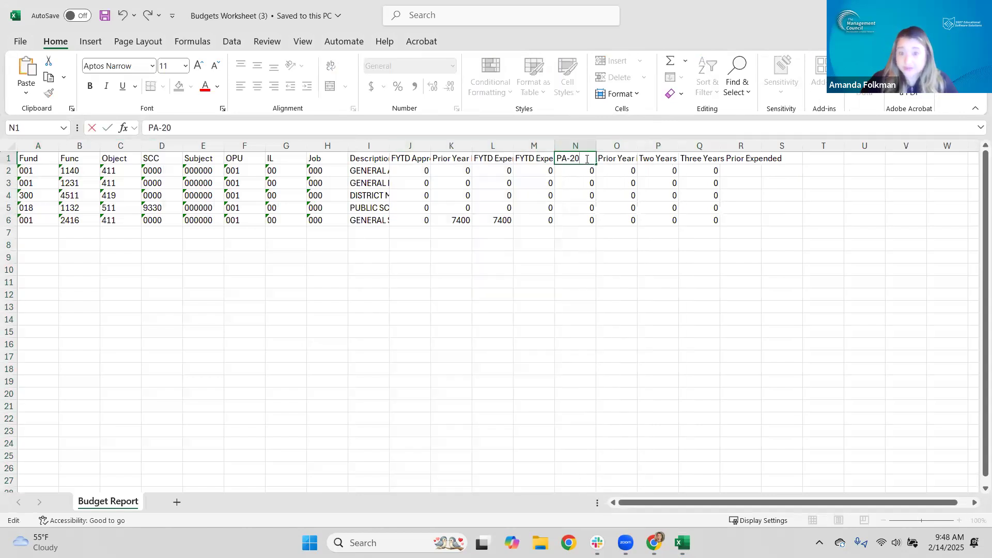
click(606, 252)
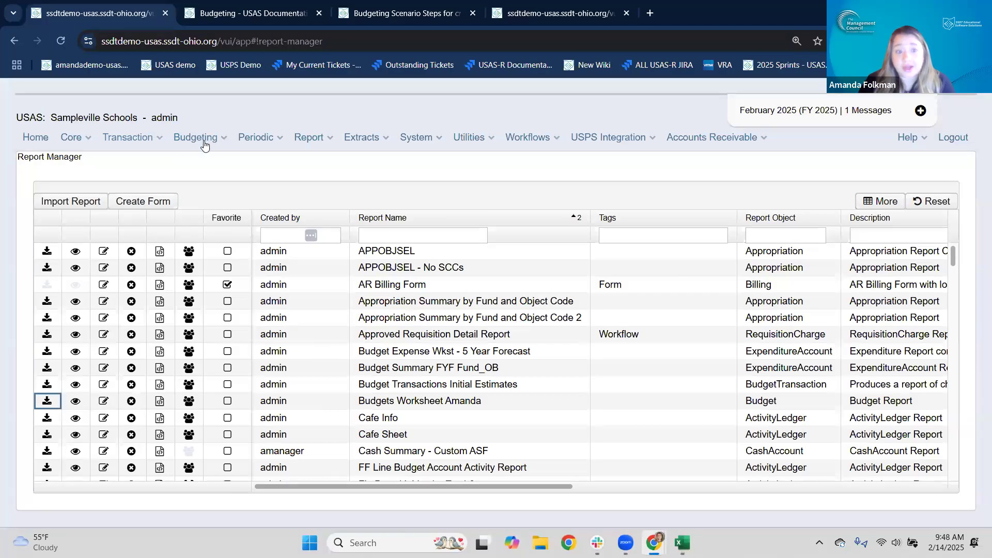
Switch back to USAS and open the list of budgeting scenarios
click(202, 138)
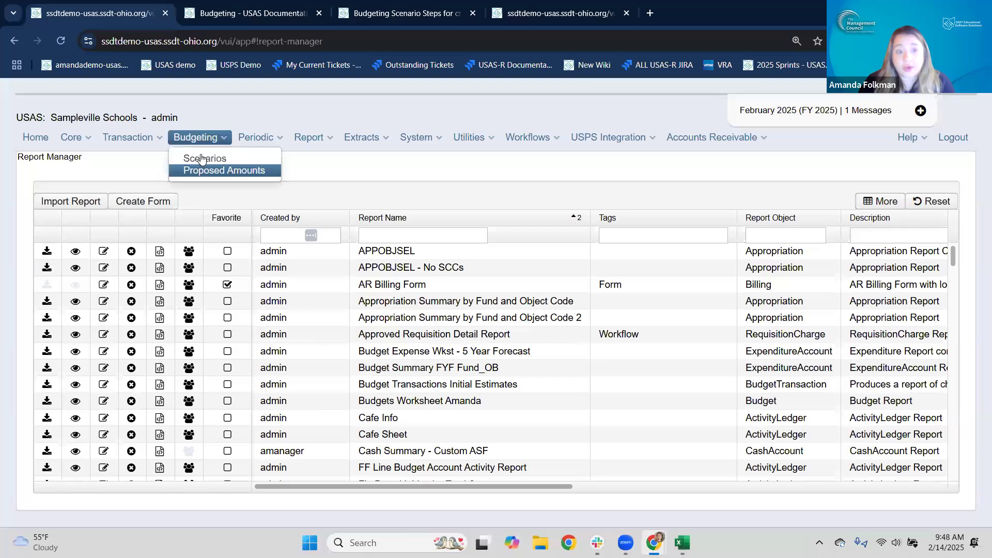
click(206, 160)
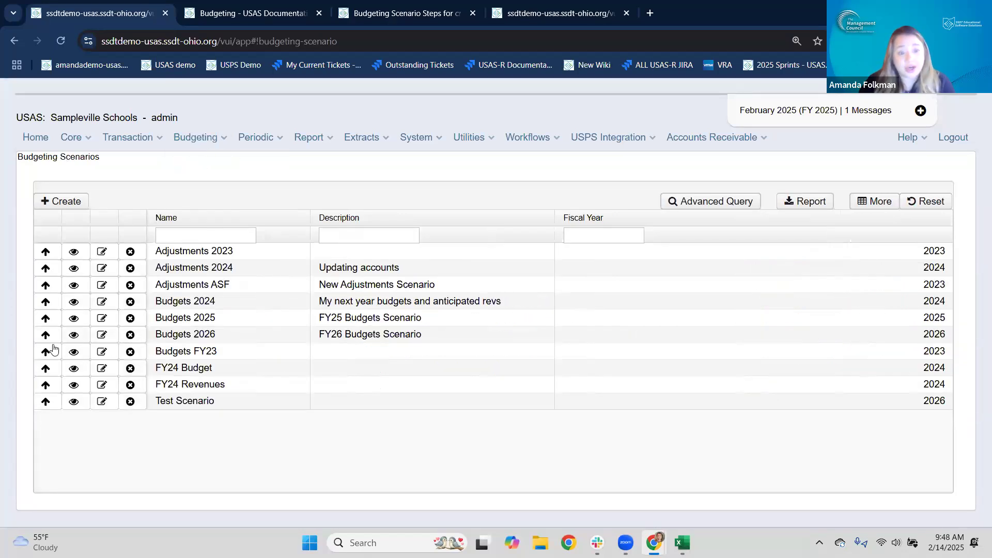
Review the budgeting sheets in the Budgets 2026 scenario and check the confirmation for promoting it without promoting
click(74, 335)
click(46, 127)
scroll(104, 466, down, 2)
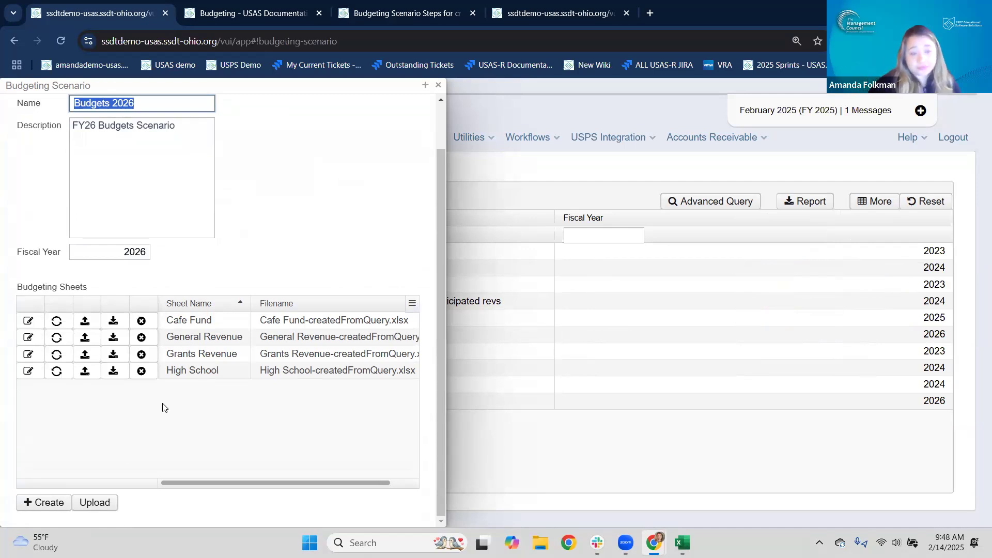
scroll(164, 411, up, 2)
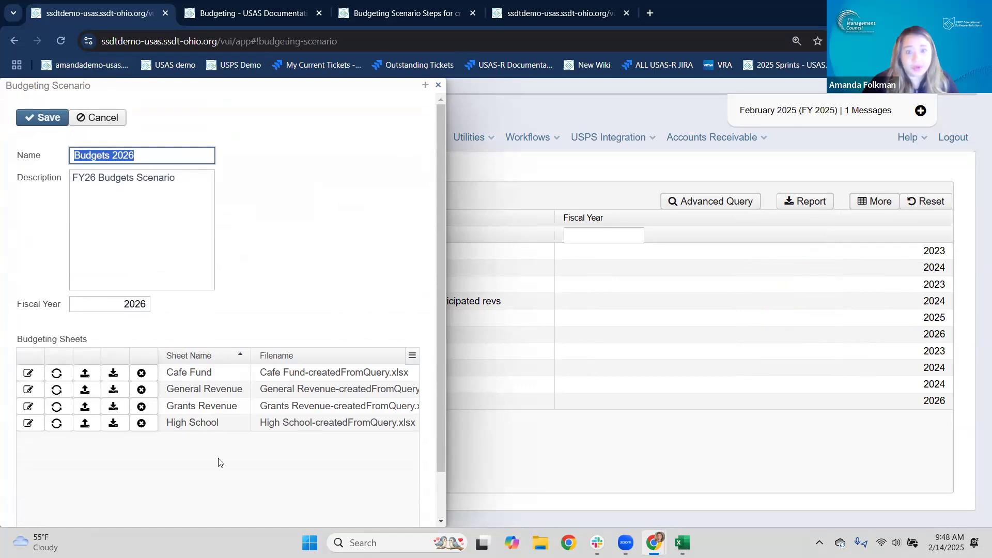
click(438, 85)
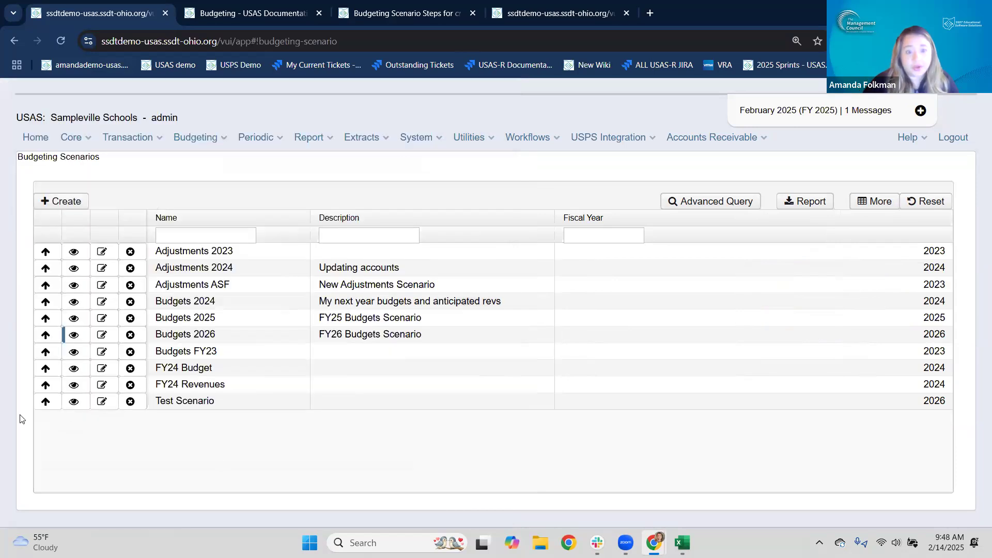
click(45, 336)
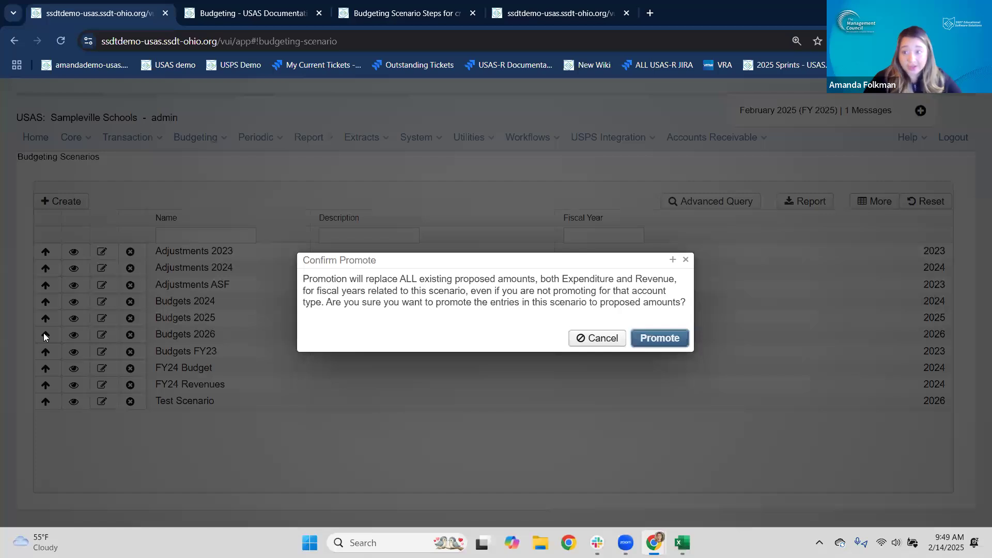
click(603, 341)
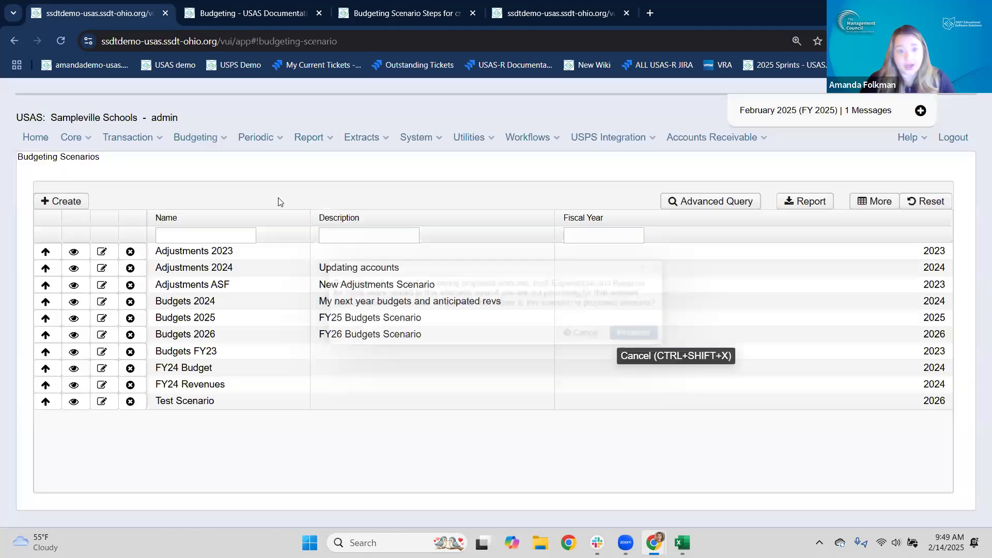
View the proposed budgets for Fiscal Year 2026 and the proposed anticipated revenues
click(194, 144)
click(195, 171)
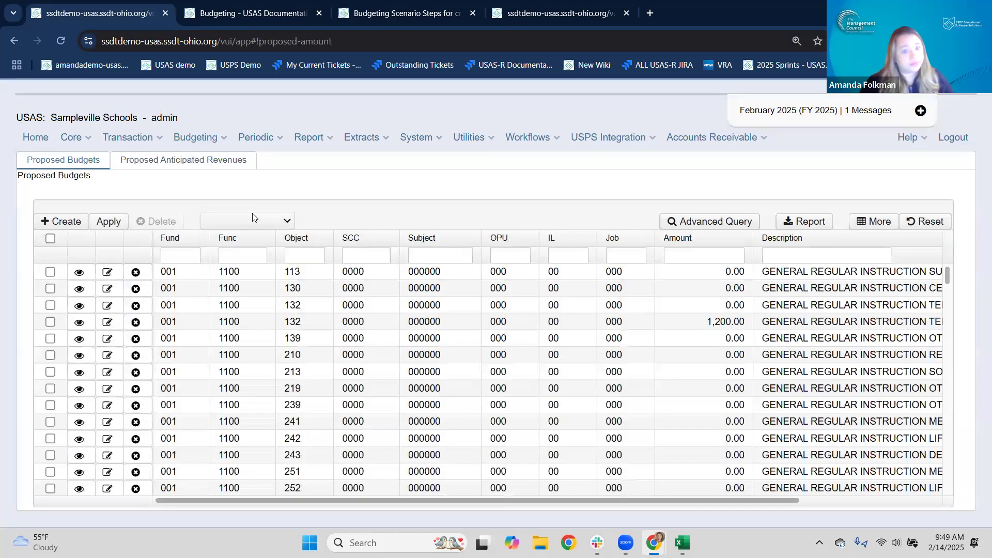
click(258, 221)
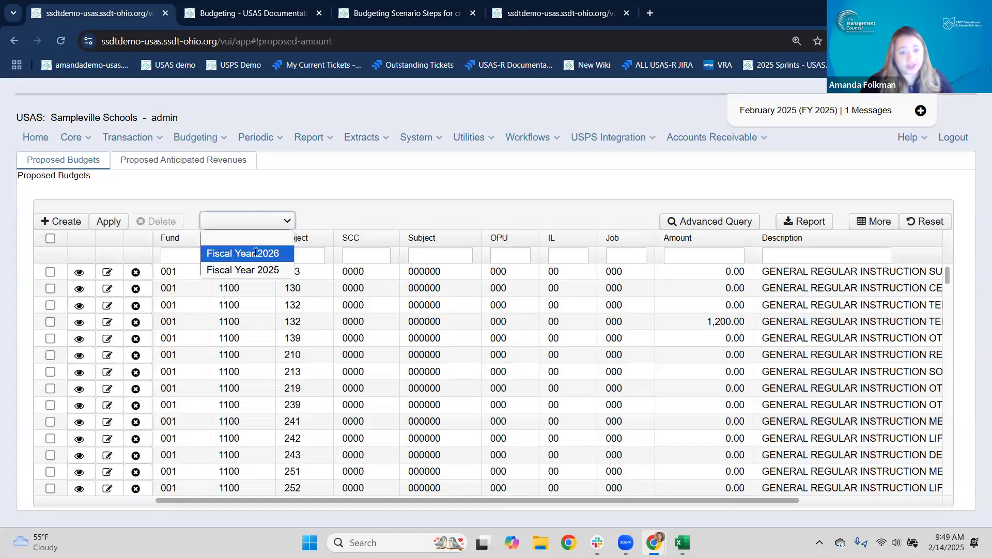
click(256, 252)
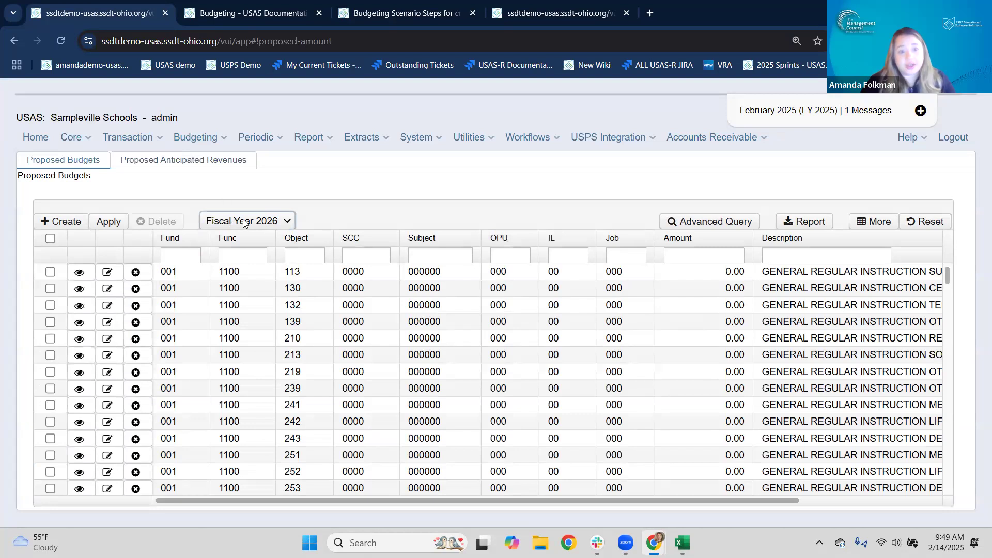
click(187, 170)
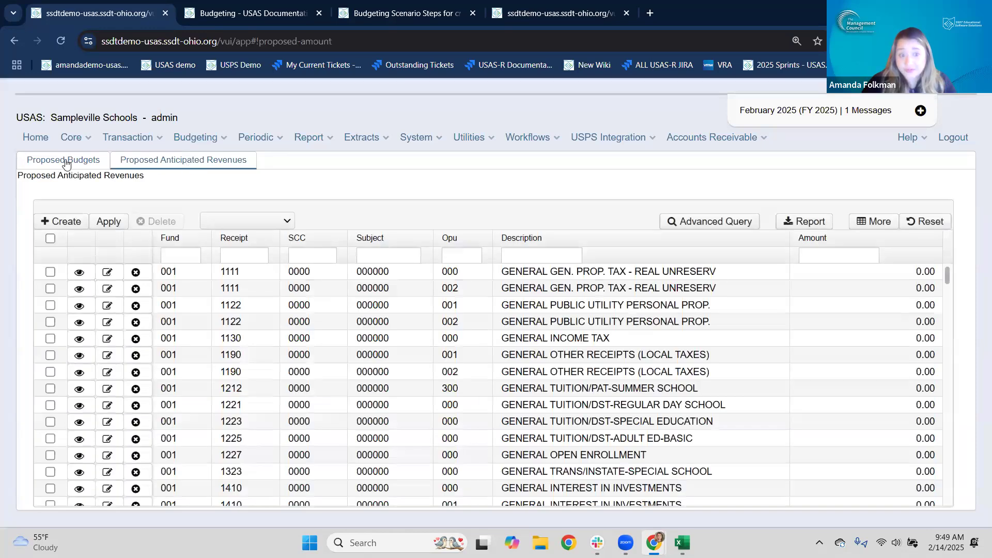
click(64, 162)
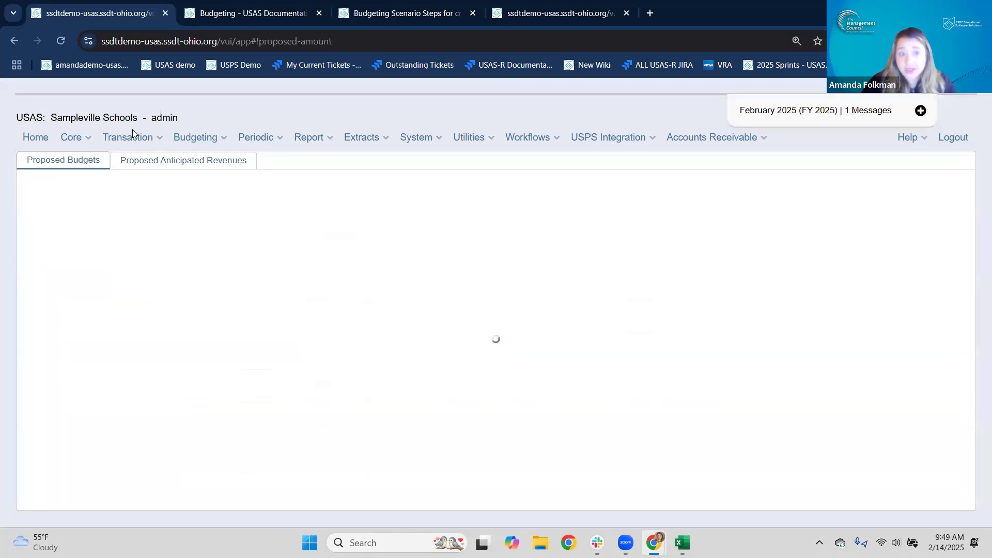
Return to the budgeting scenarios and promote the Budgets 2026 scenario to proposed amounts
click(207, 138)
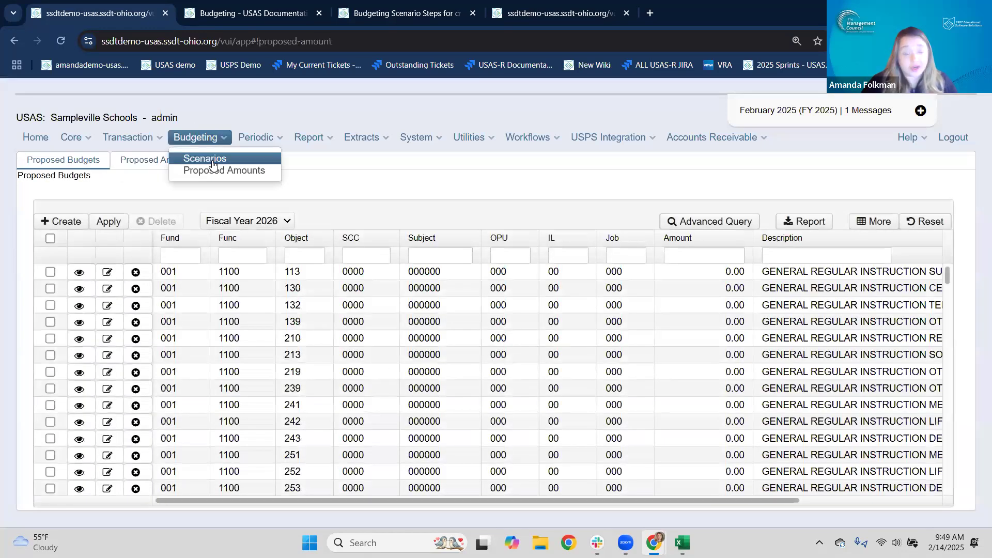
click(214, 159)
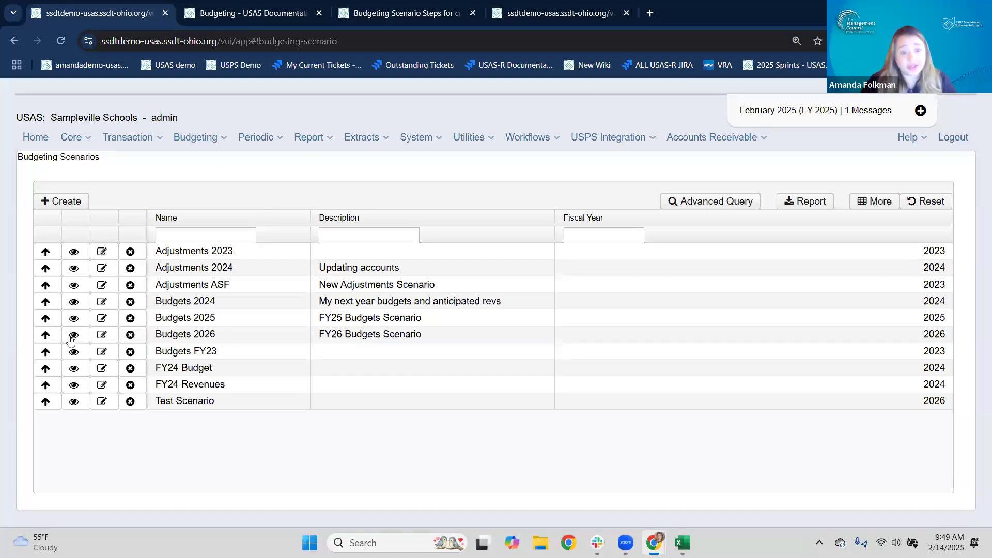
click(45, 336)
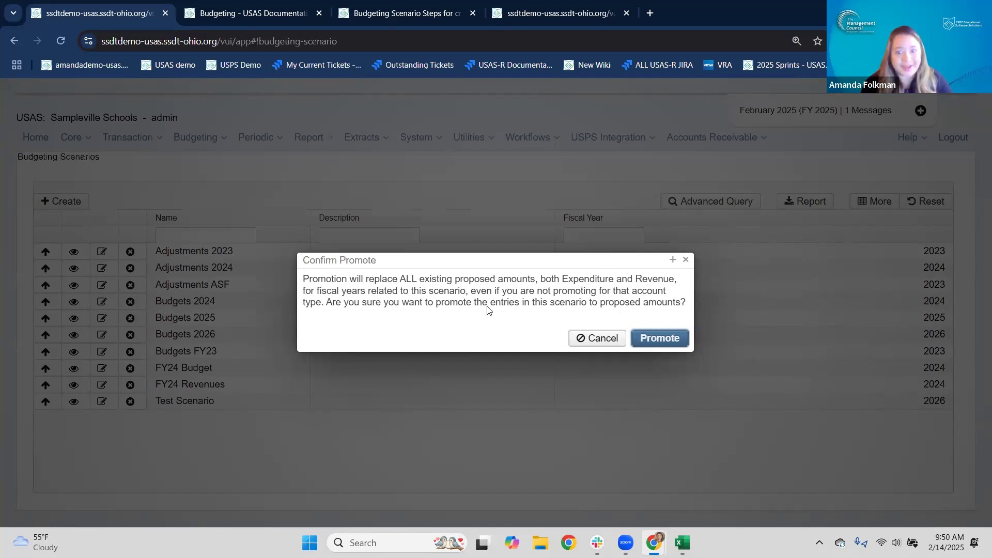
click(657, 342)
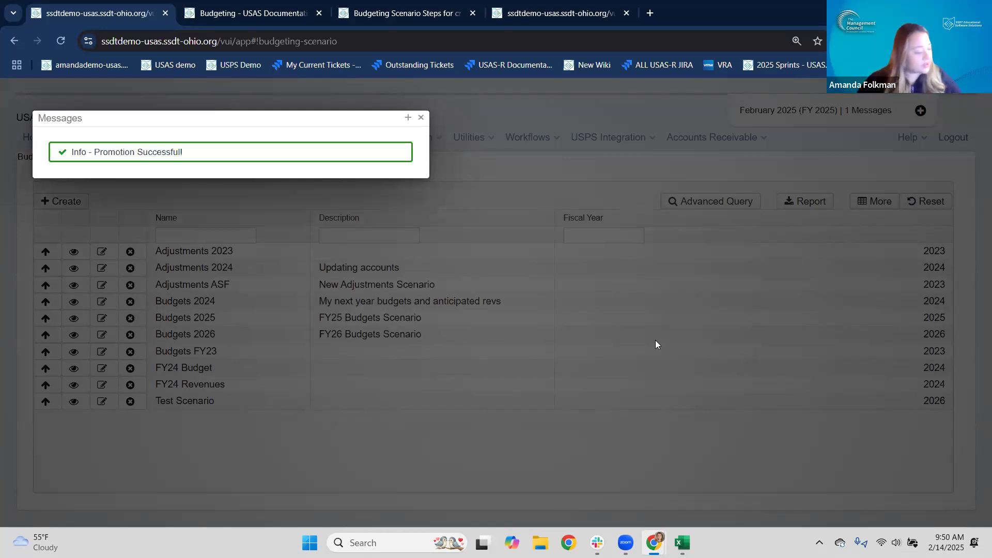
click(423, 118)
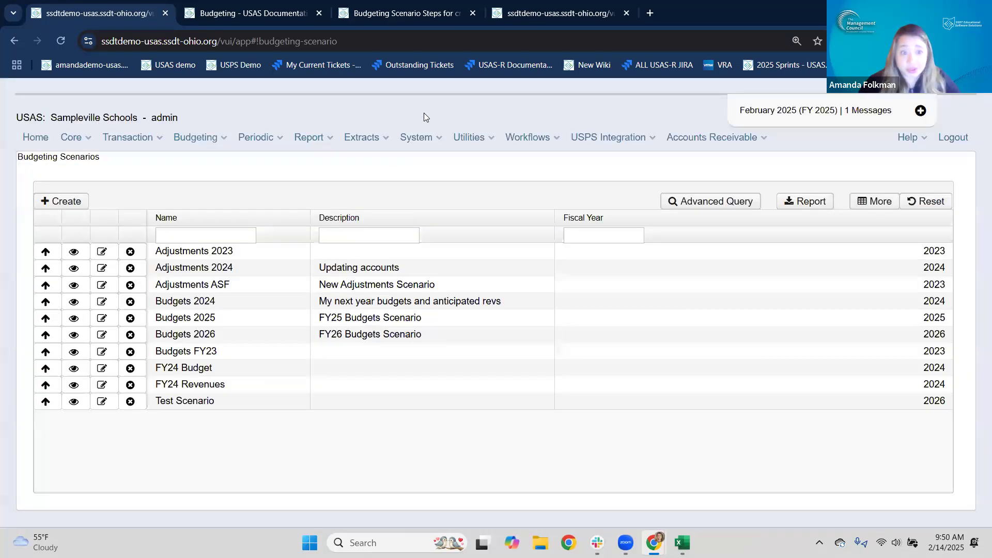
Open the proposed amounts and filter the proposed budgets by OPU 001
click(187, 139)
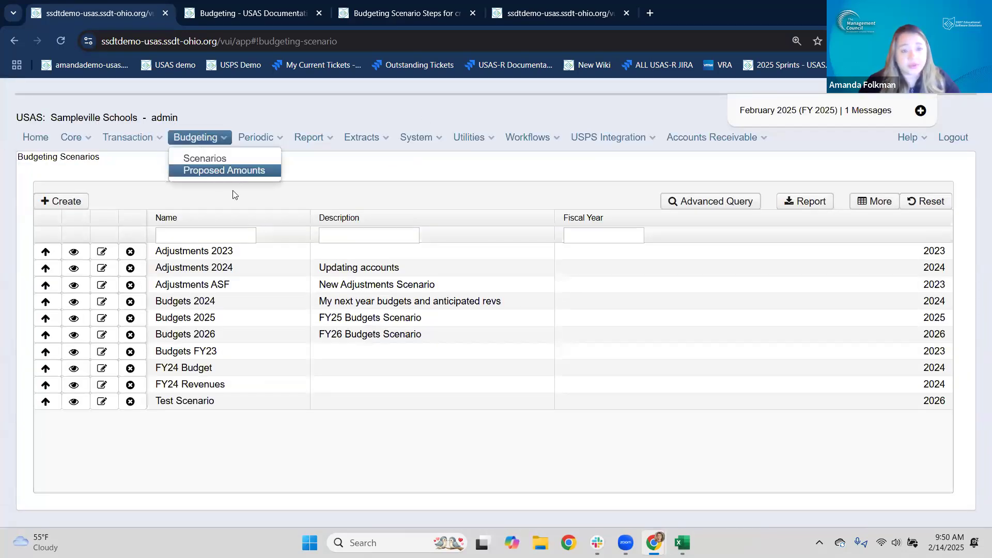
click(222, 171)
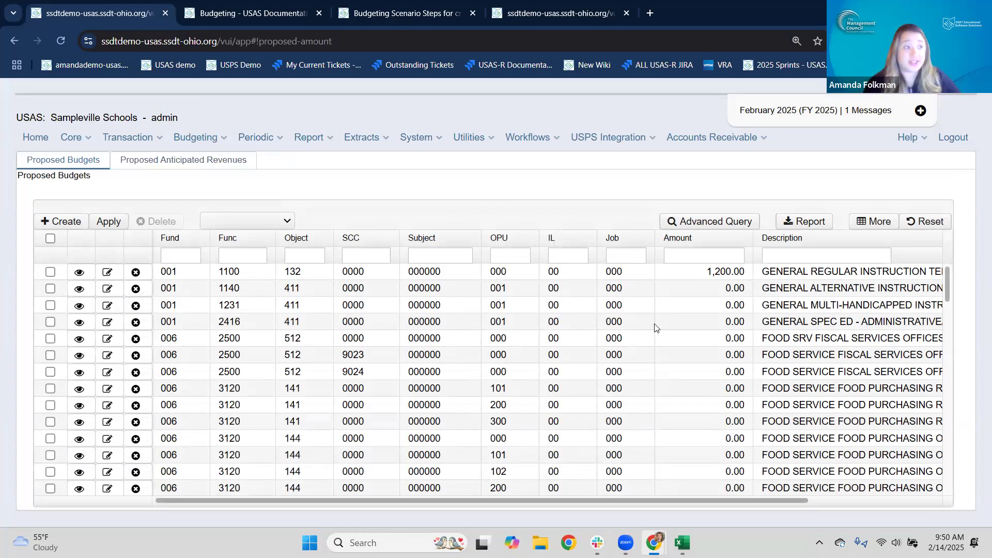
click(513, 256)
text(001)
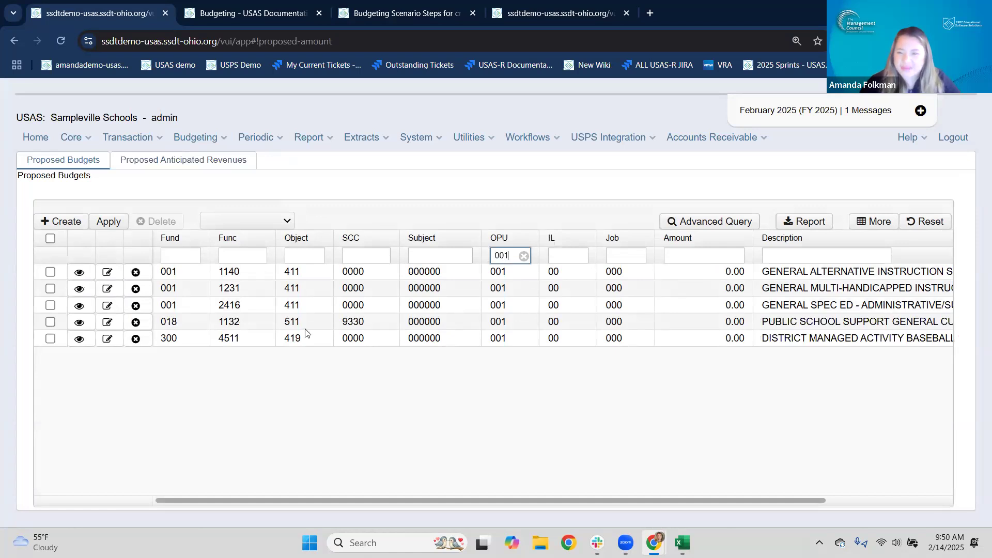
Return to the budgeting scenarios and open the Budgets 2026 scenario for editing
click(184, 140)
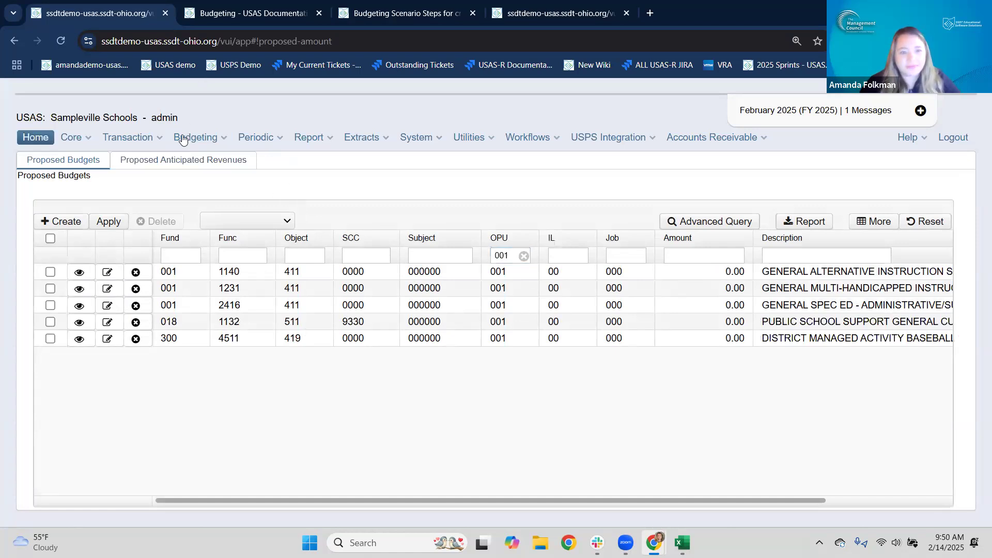
click(195, 156)
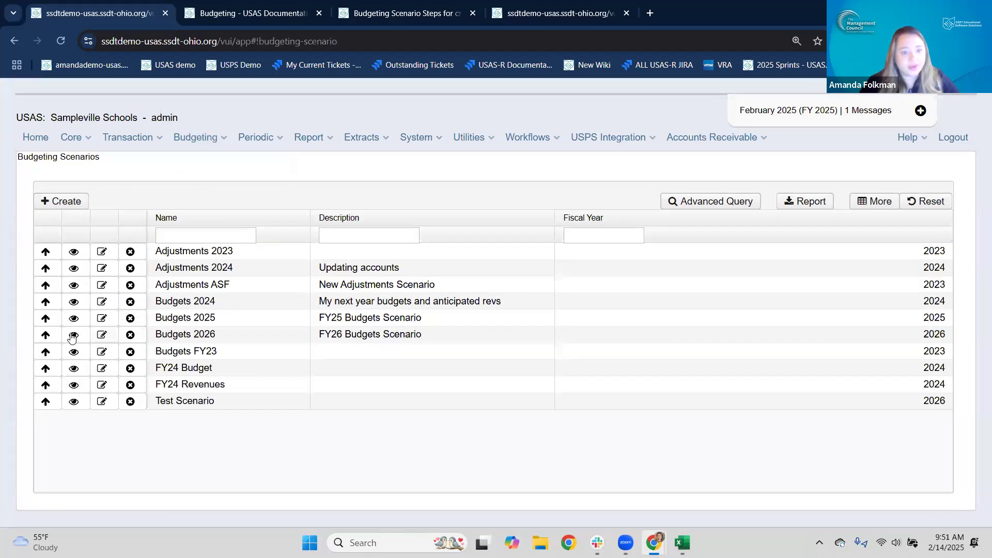
click(102, 337)
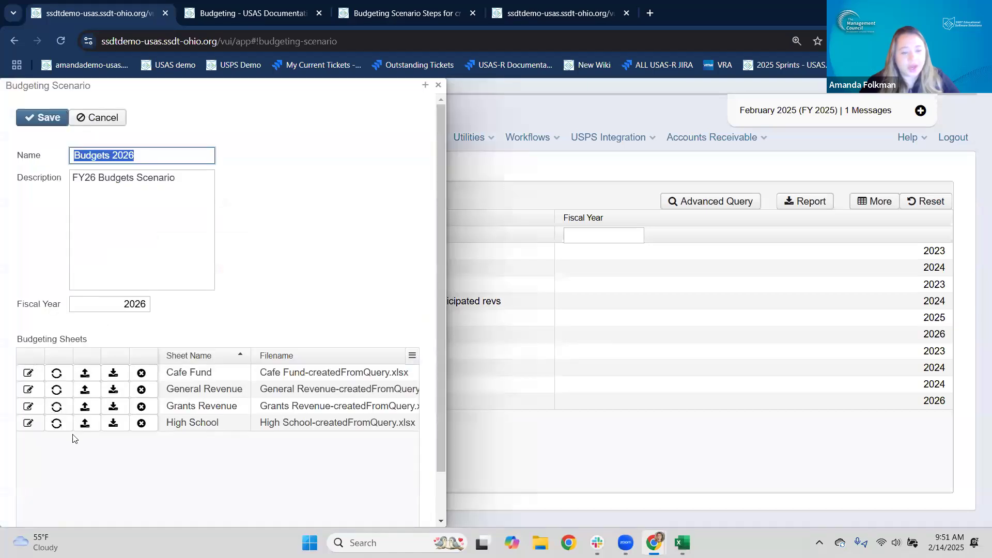
Try to upload a replacement for the High School budgeting sheet without selecting a file
click(85, 424)
click(674, 349)
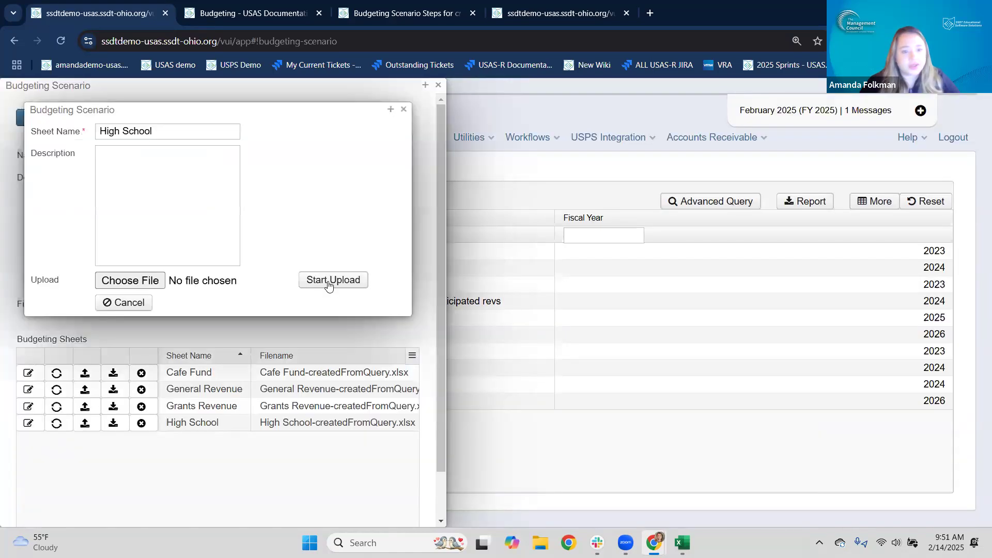
click(329, 286)
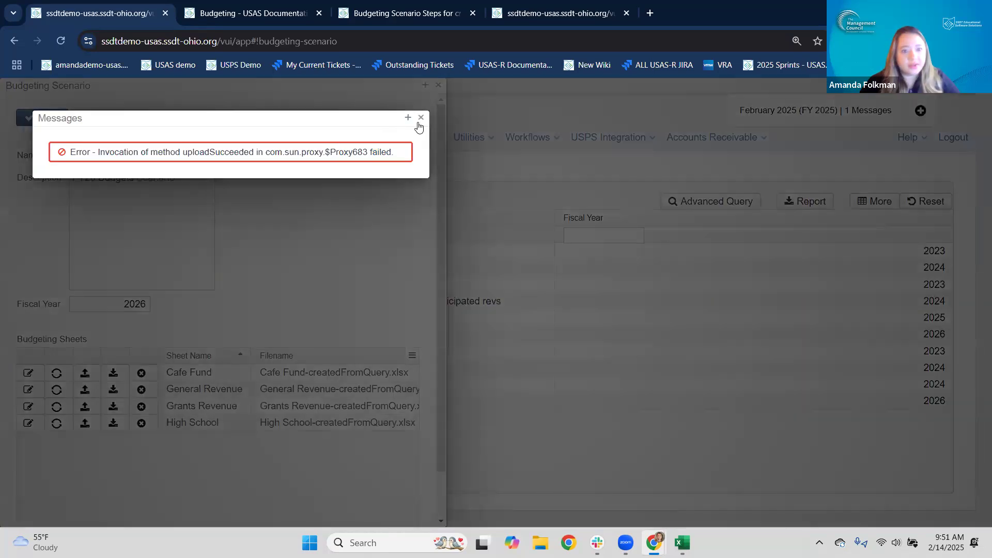
click(420, 119)
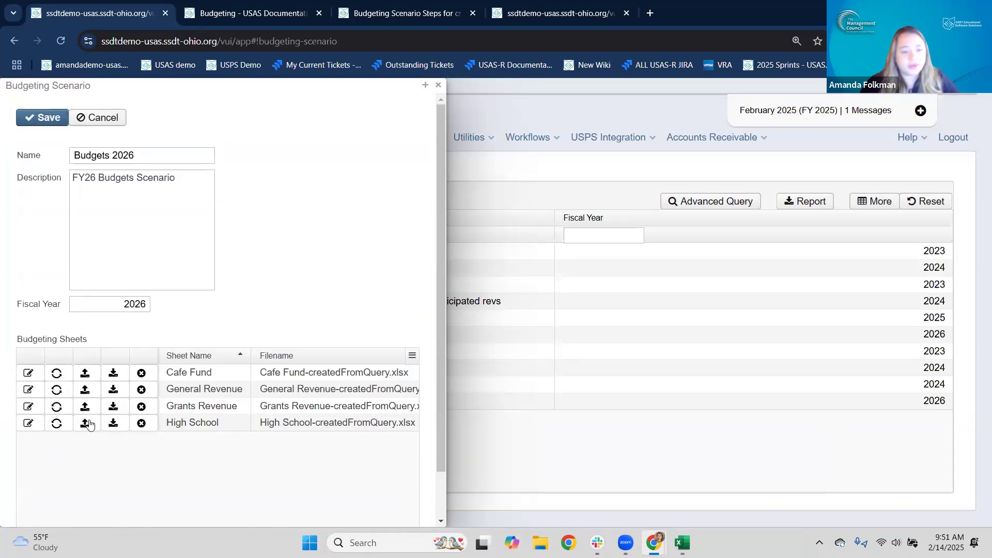
Replace the High School budgeting sheet by uploading the High School-createdFromQuery workbook from Downloads
click(87, 423)
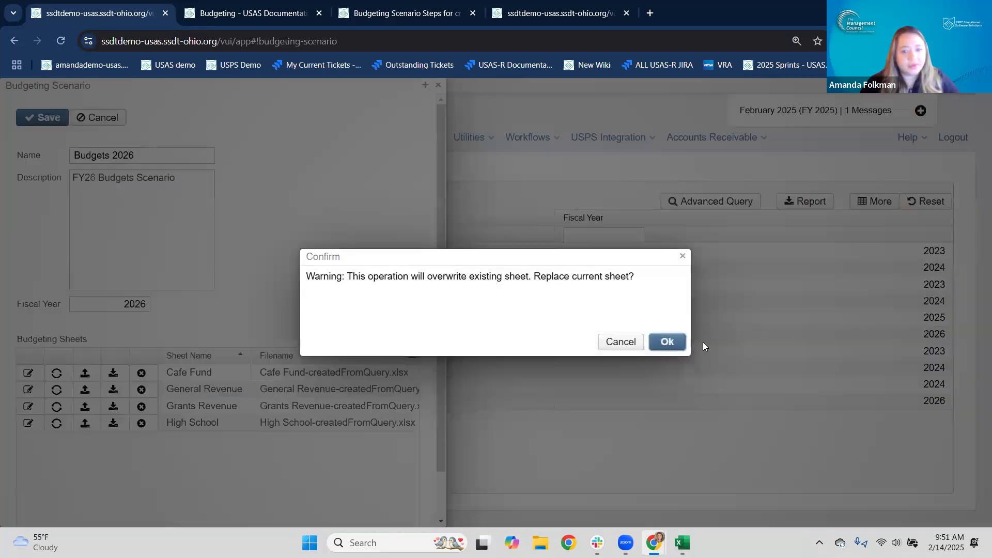
click(668, 343)
click(142, 280)
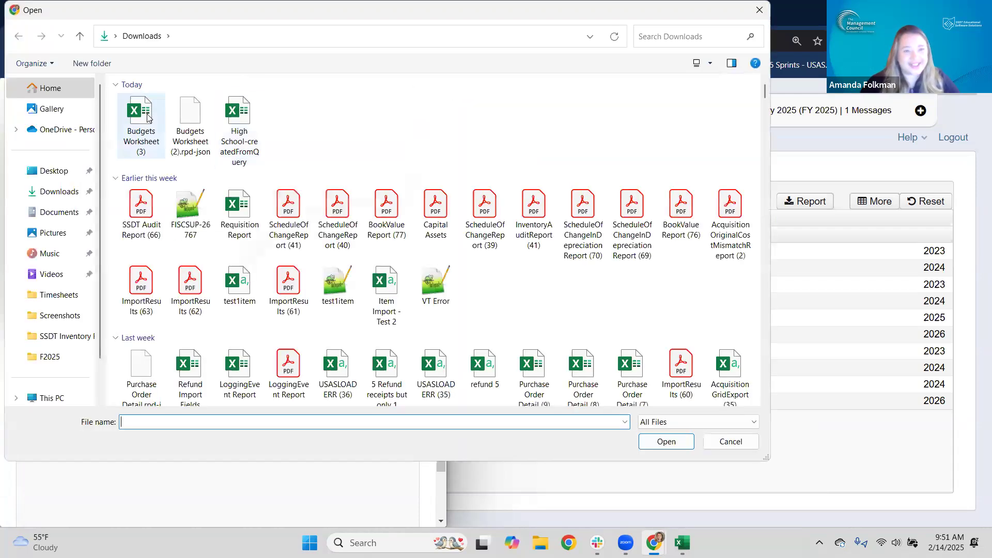
click(239, 136)
click(674, 441)
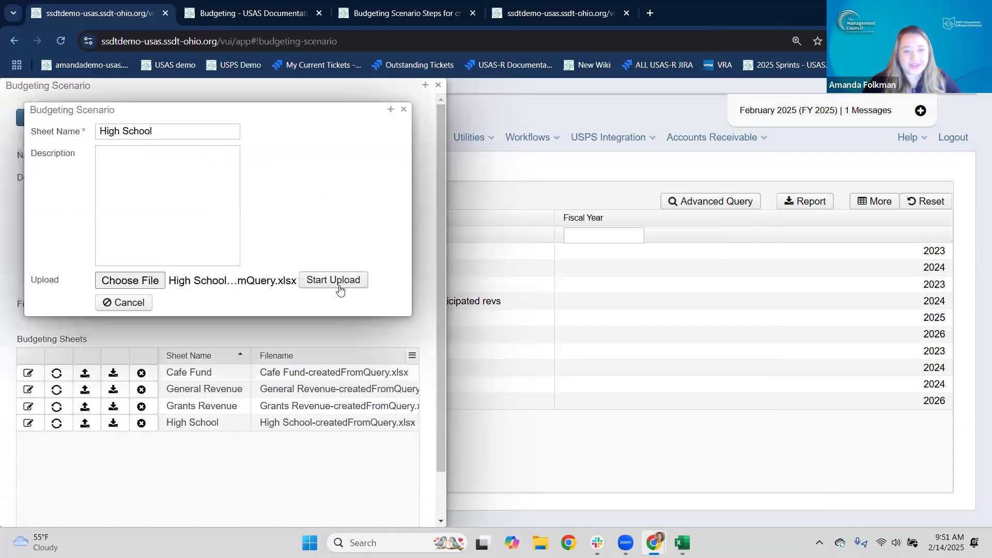
click(334, 280)
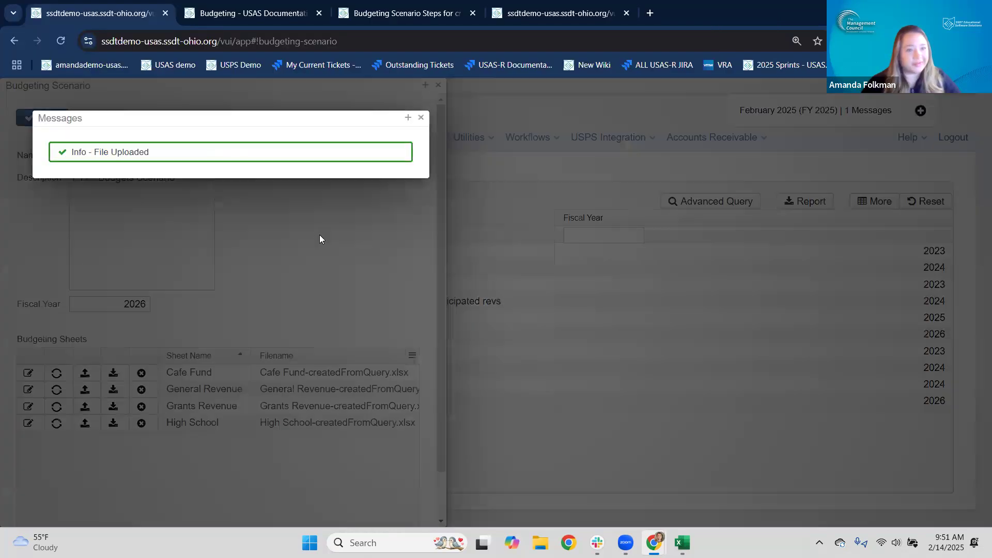
click(422, 118)
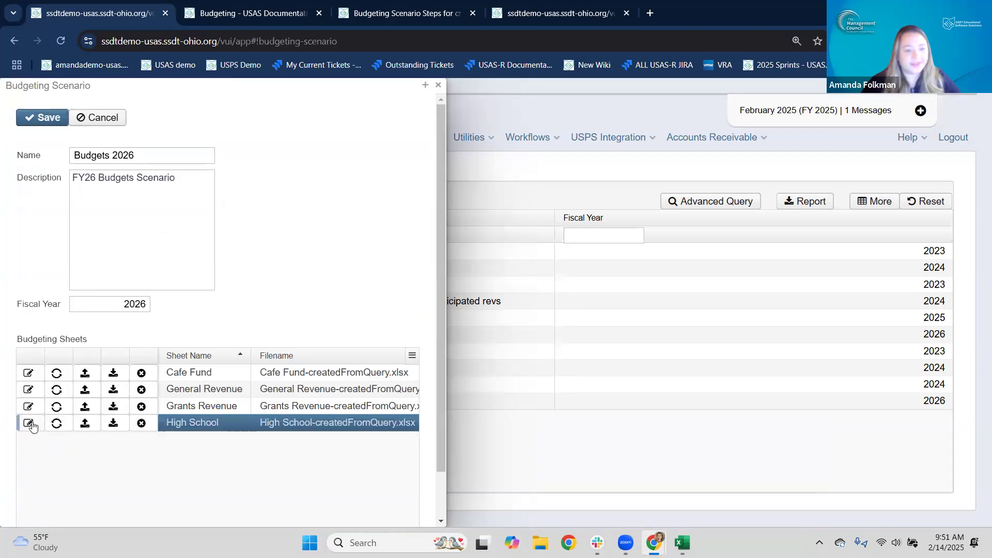
Check and accept the PA-2026 amounts in the High School sheet, and save the Budgets 2026 scenario
click(28, 423)
drag(185, 416, 398, 413)
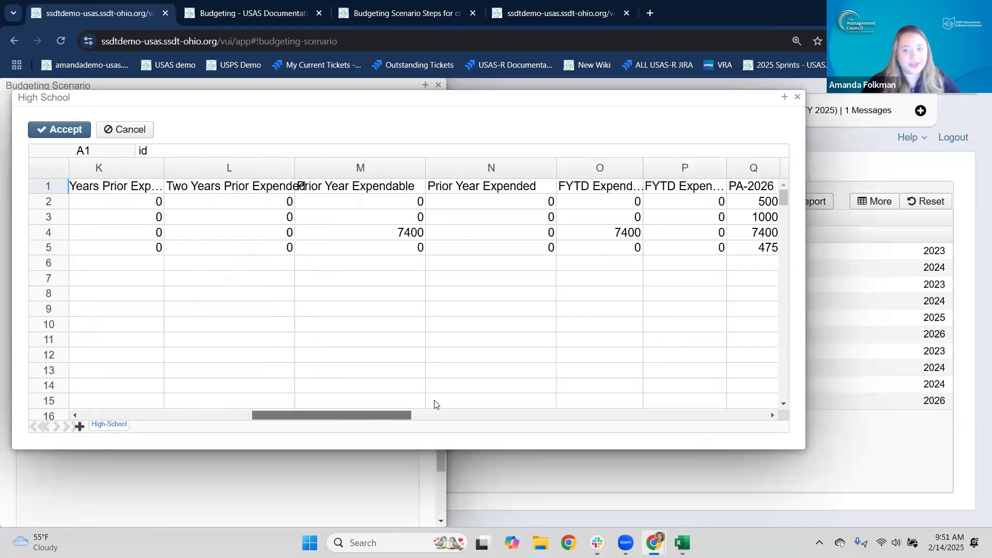
drag(672, 187, 687, 250)
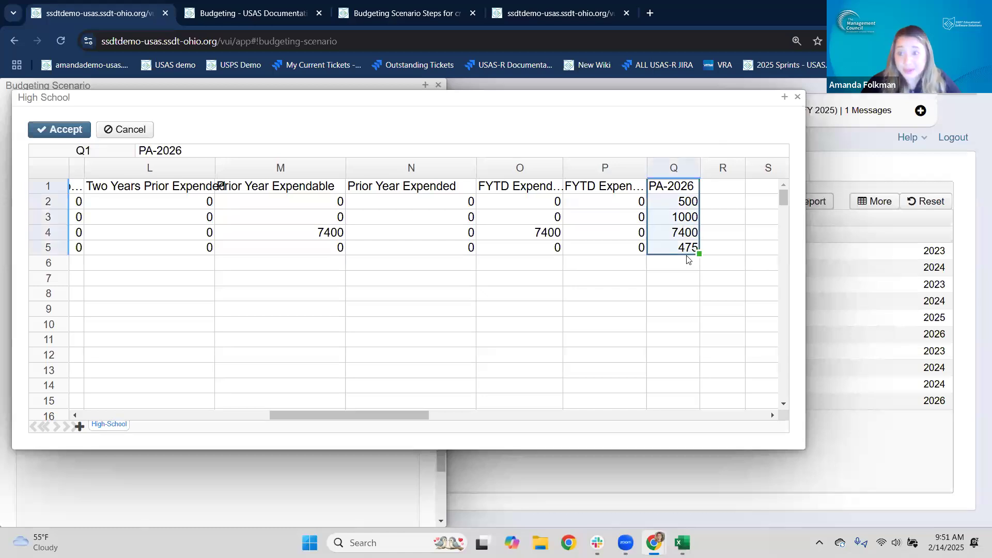
click(48, 129)
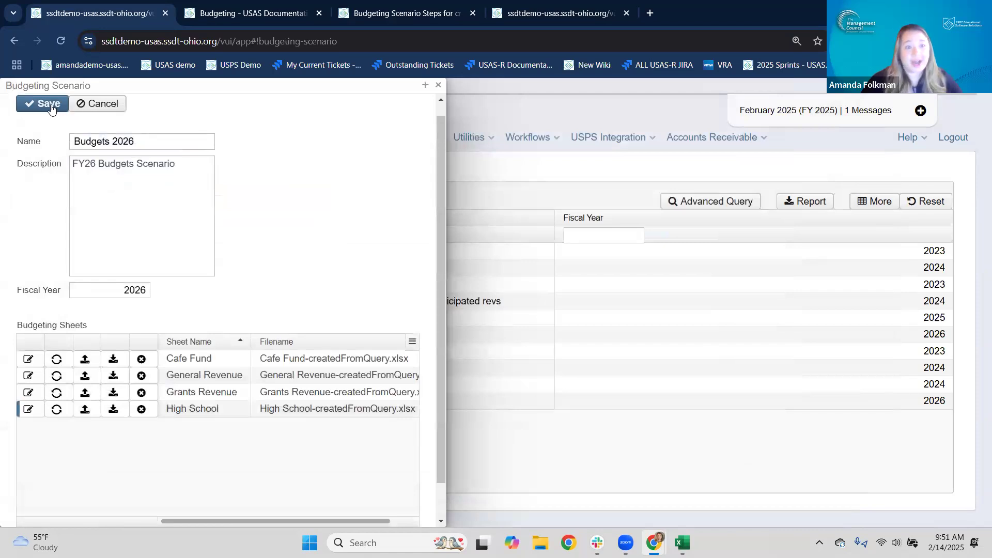
click(50, 105)
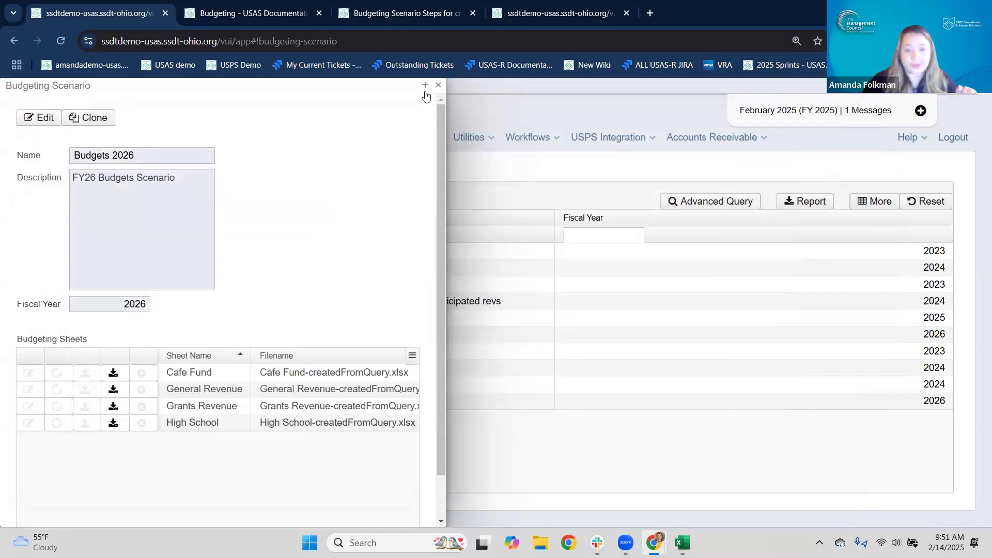
click(443, 86)
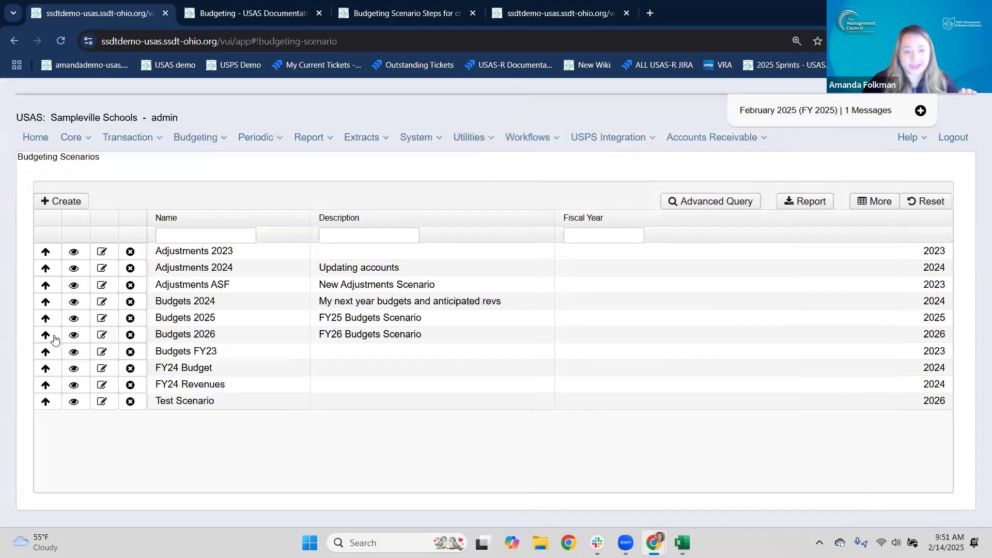
Promote the Budgets 2026 scenario to proposed amounts, confirming the replacement of all existing proposed amounts, and dismiss the result message
click(45, 335)
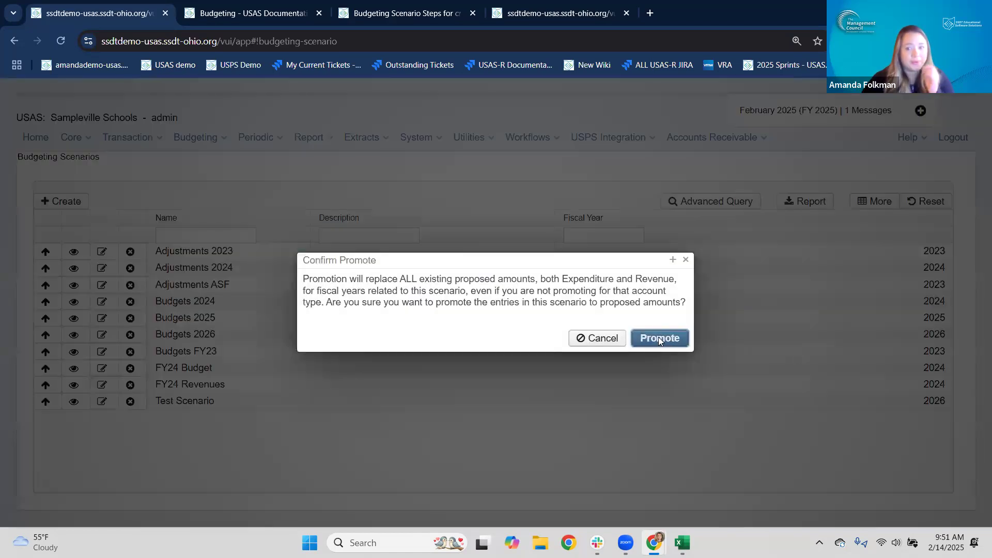
click(659, 339)
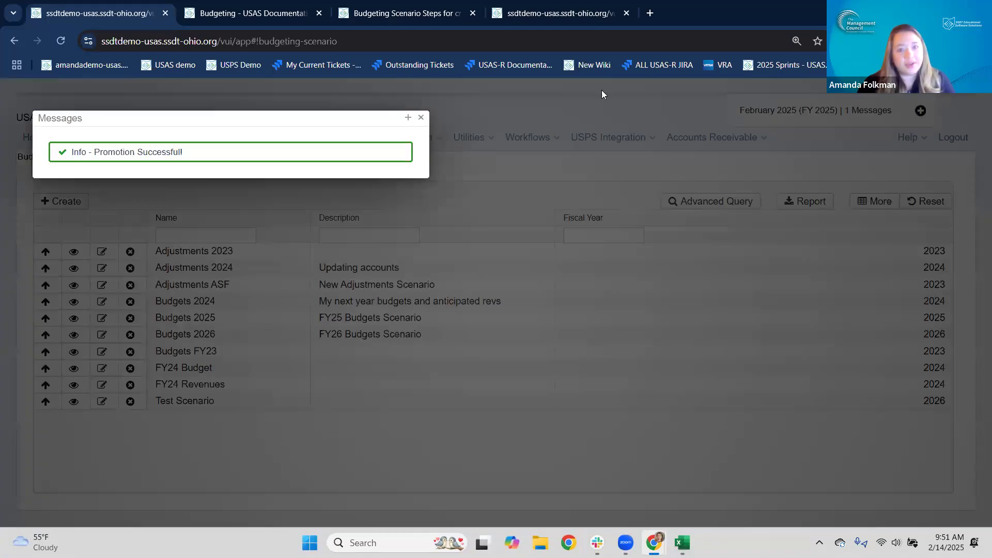
click(422, 119)
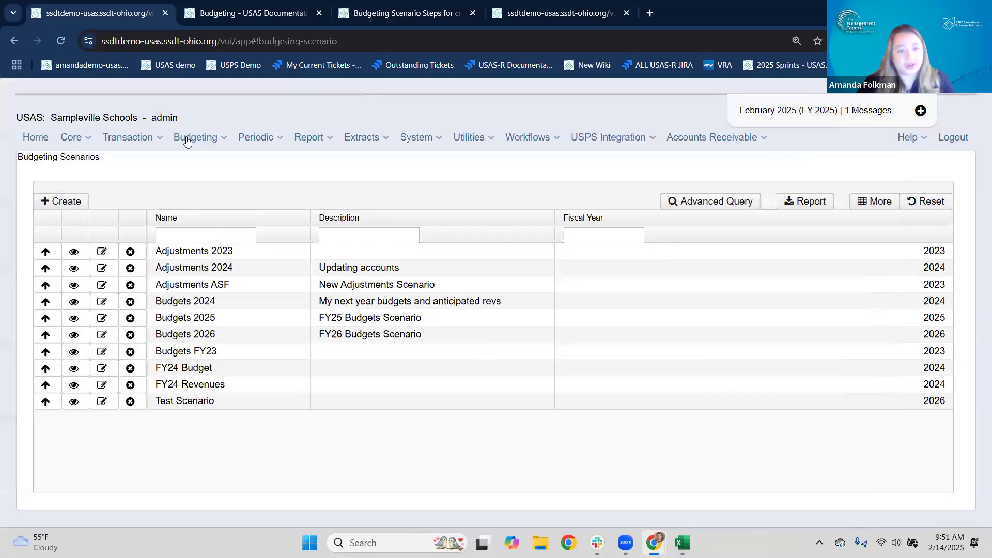
Open the proposed amounts and filter the Proposed Budgets list to OPU 001
click(188, 140)
click(195, 173)
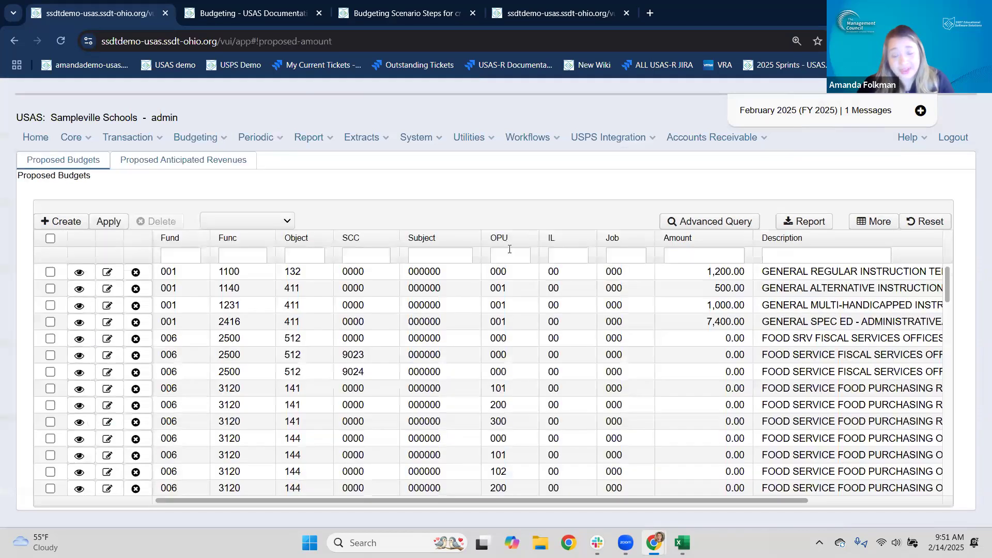
click(509, 252)
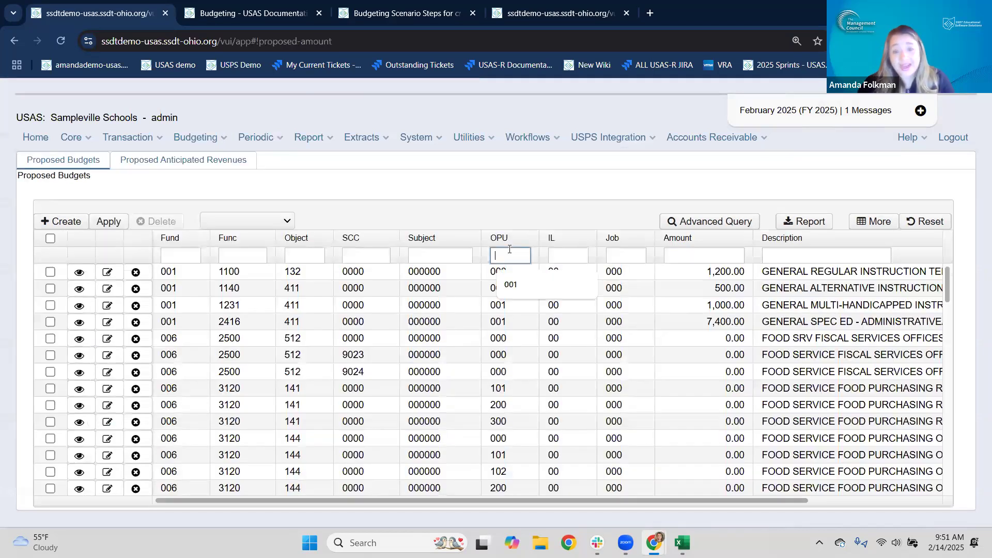
click(511, 285)
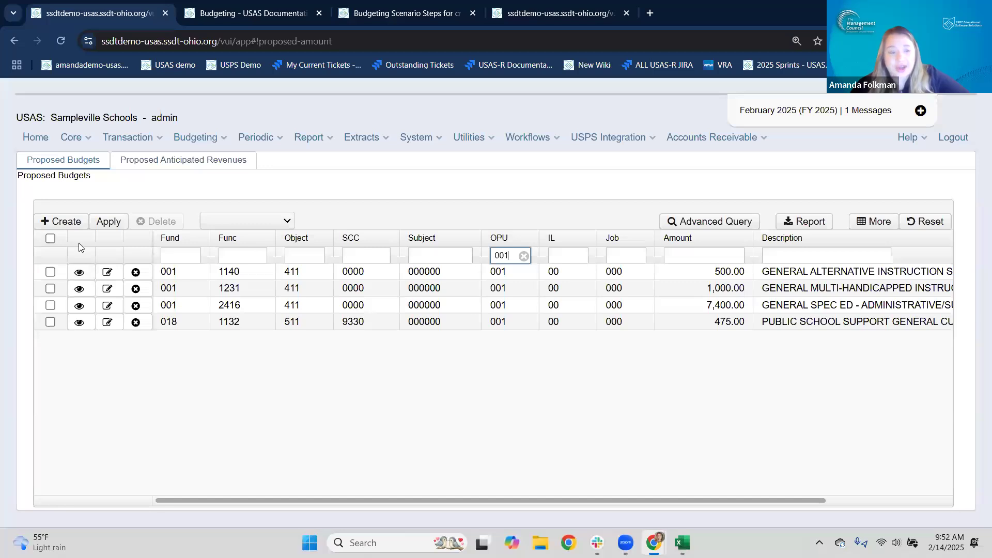
Set the 2026 proposed amount of the General Alternative Instruction budget (function 1140, object 411) to 1500.00 and save it
click(107, 274)
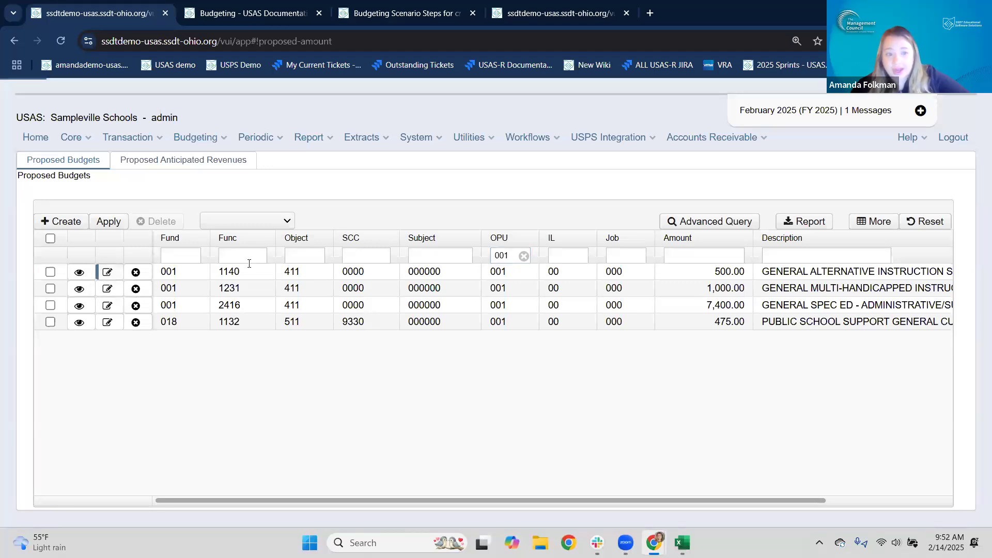
click(114, 204)
text(1500.00)
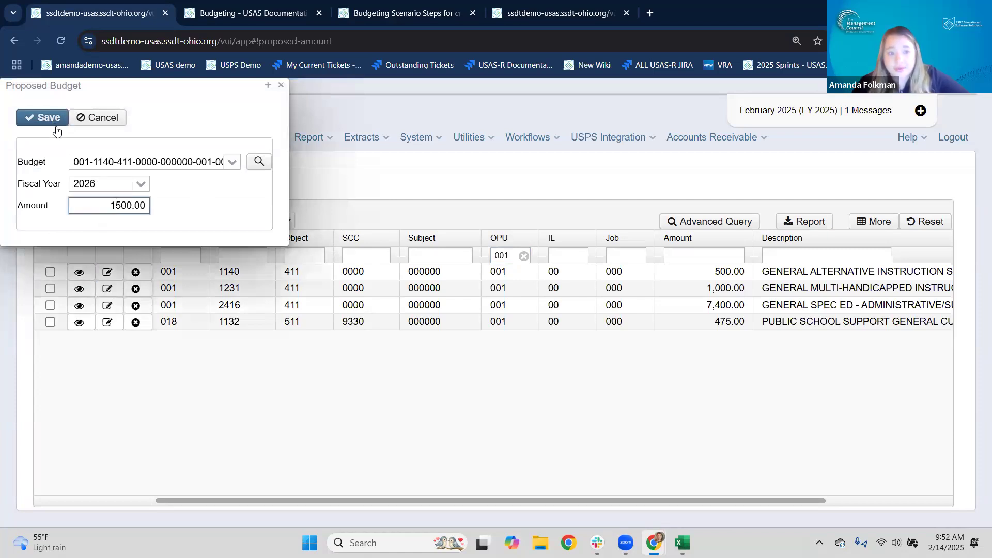
click(52, 122)
click(282, 84)
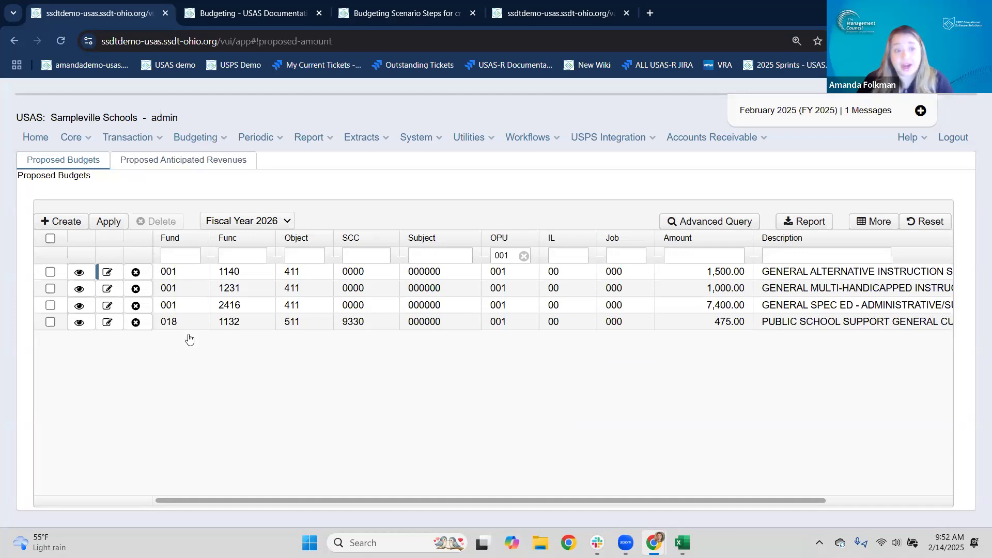
View the budget accounts offered in a new proposed budget entry, and close the form without saving
click(62, 224)
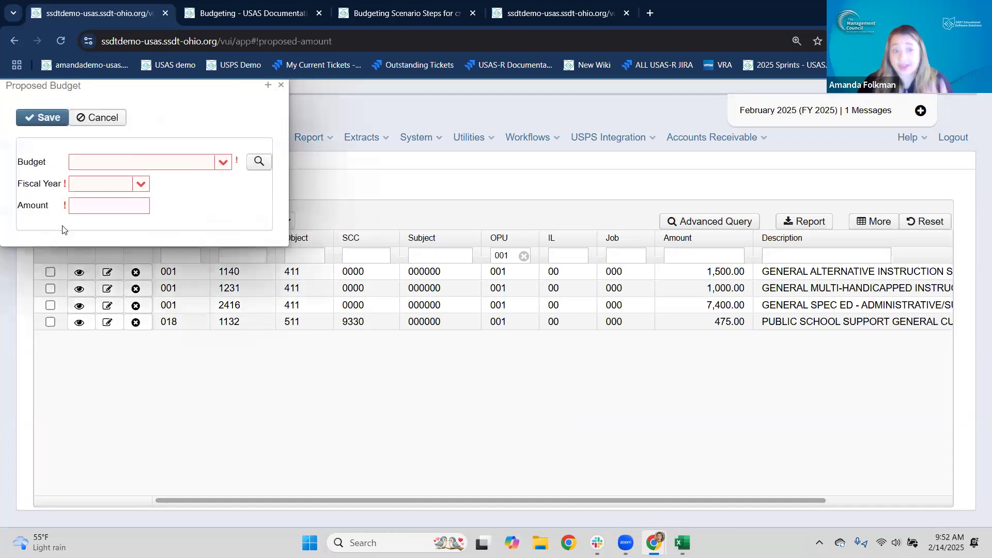
click(223, 169)
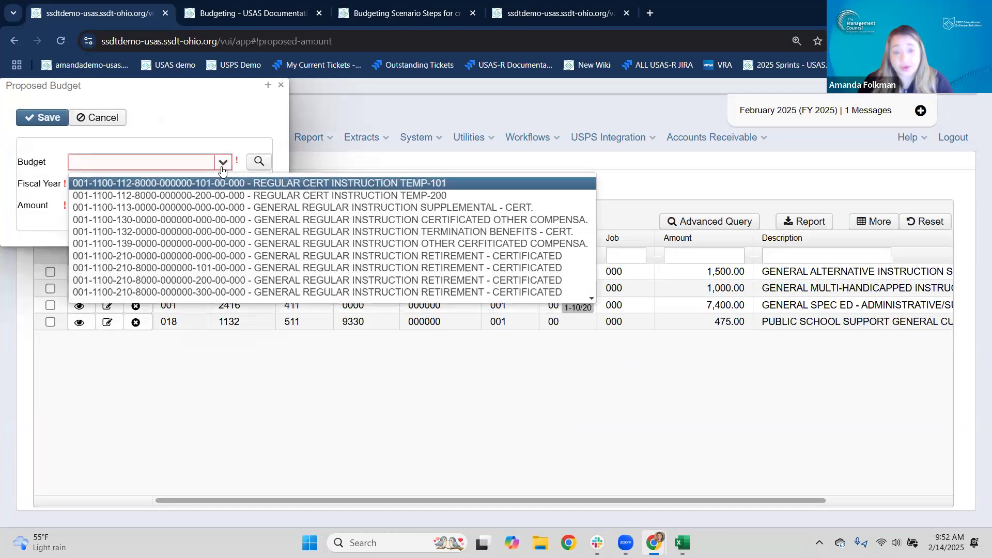
click(207, 127)
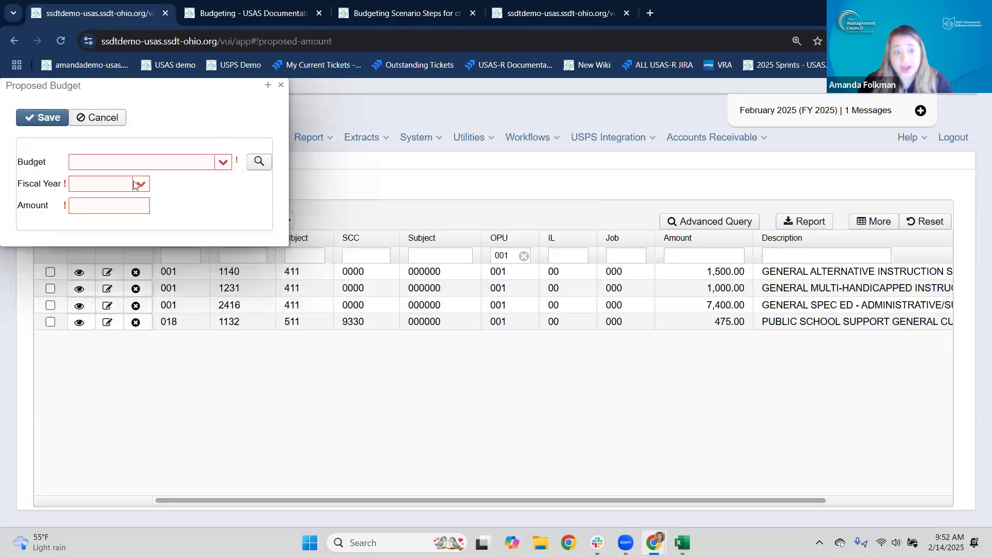
click(280, 85)
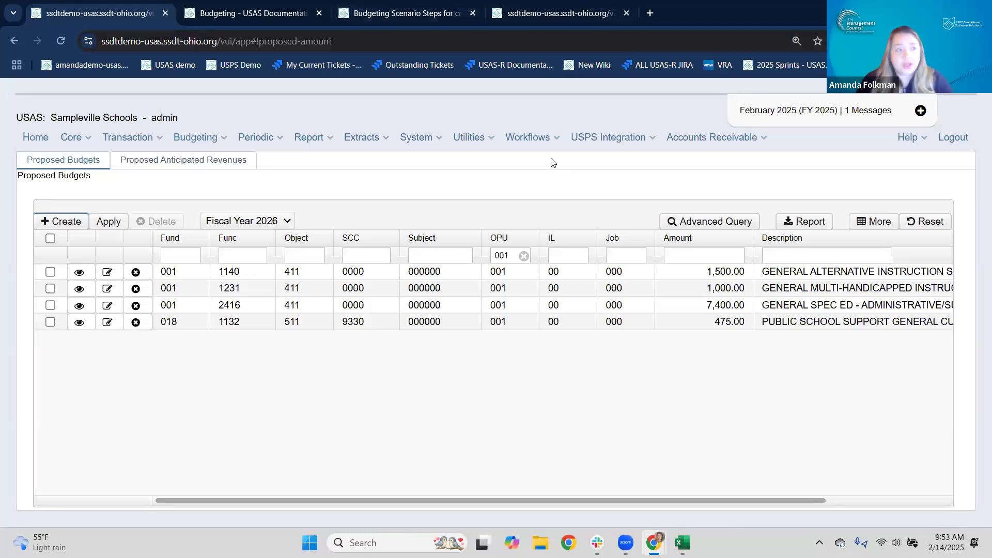
Open the details of the function 1140, object 411 expenditure account in the other USAS tab and enlarge the window
click(564, 17)
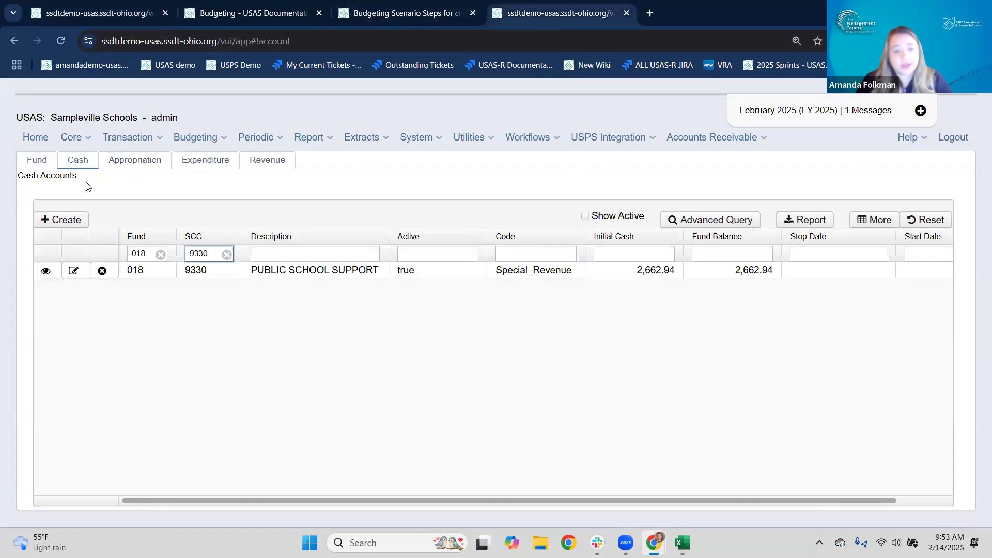
click(200, 159)
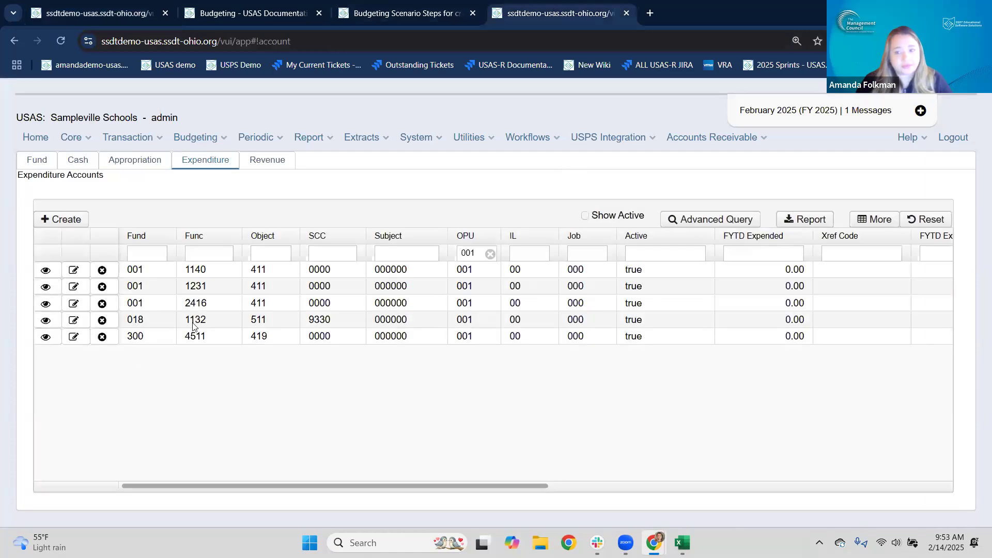
click(46, 270)
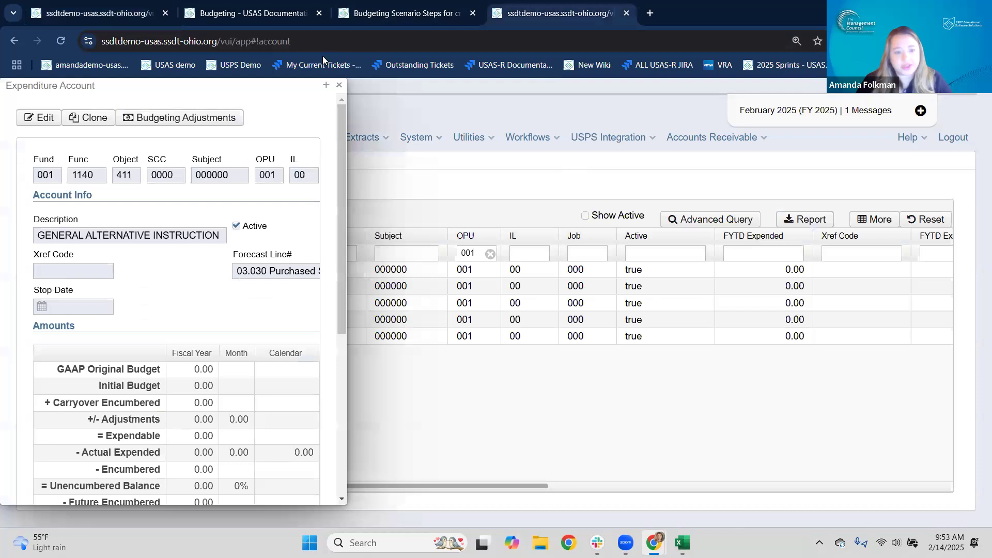
scroll(259, 279, down, 5)
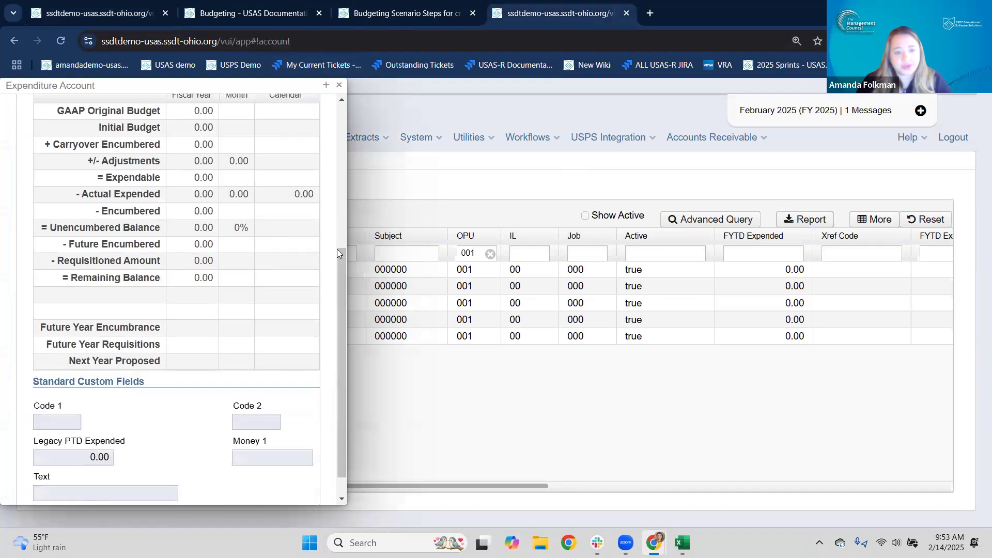
click(327, 85)
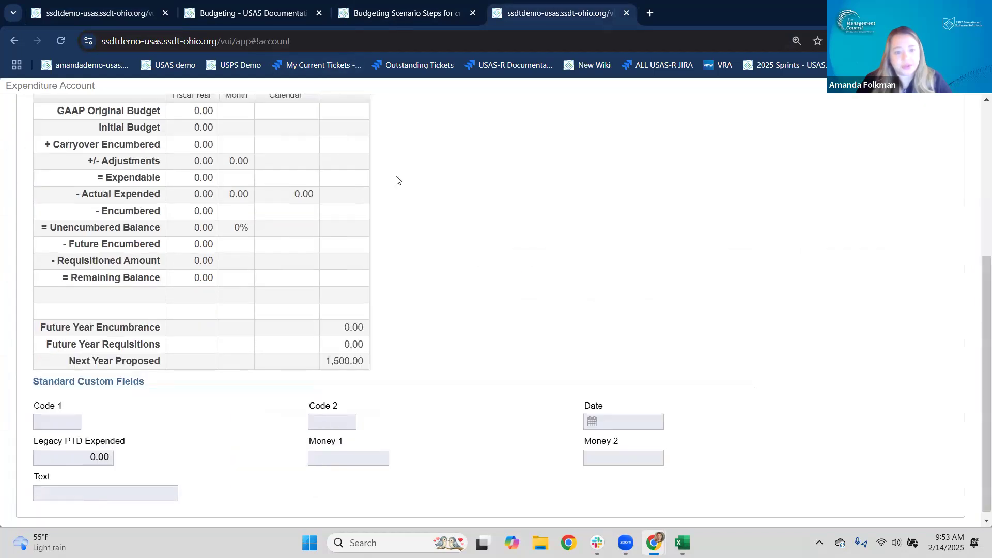
Examine the account's code and its Next Year Proposed amount in the Amounts table
scroll(564, 376, up, 5)
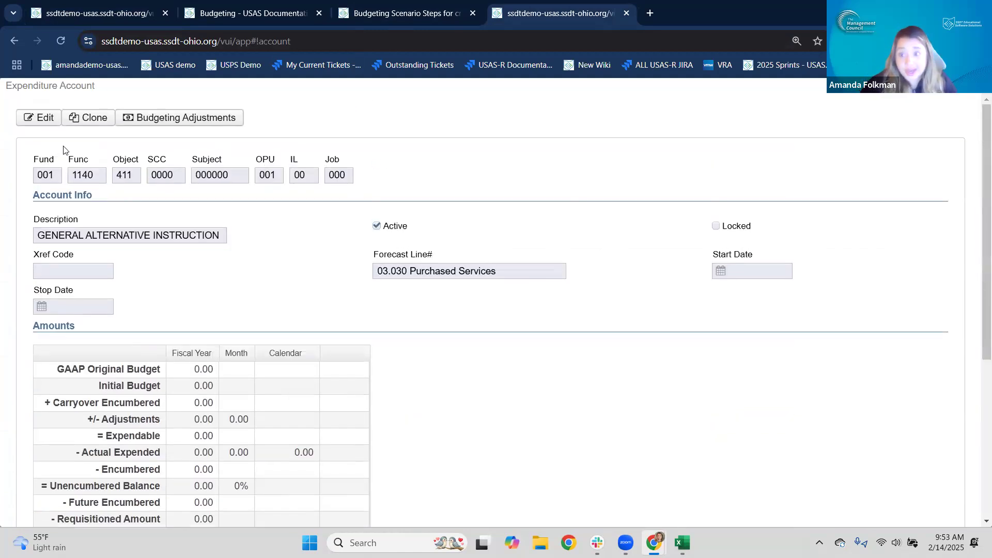
scroll(254, 188, down, 4)
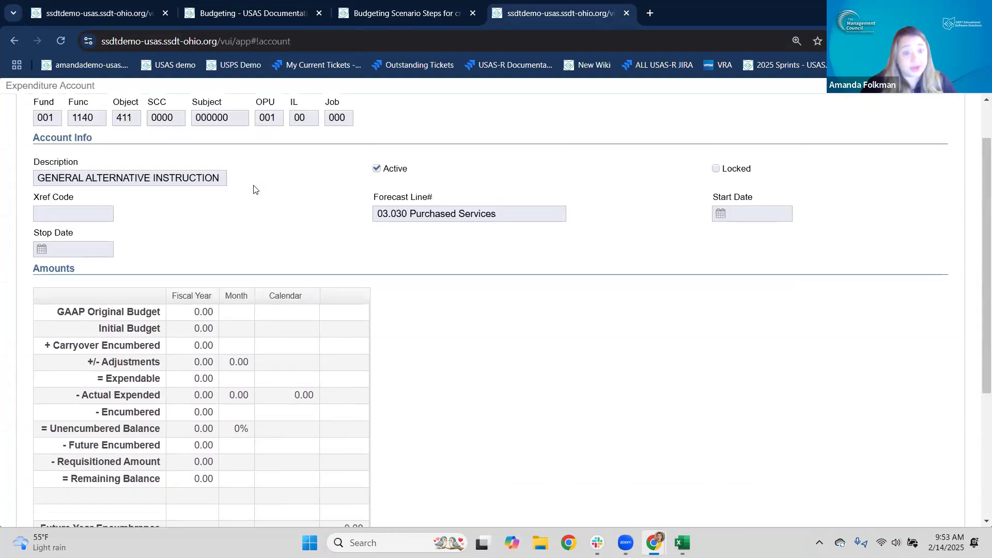
scroll(338, 259, down, 2)
drag(67, 355, 368, 362)
double_click(366, 361)
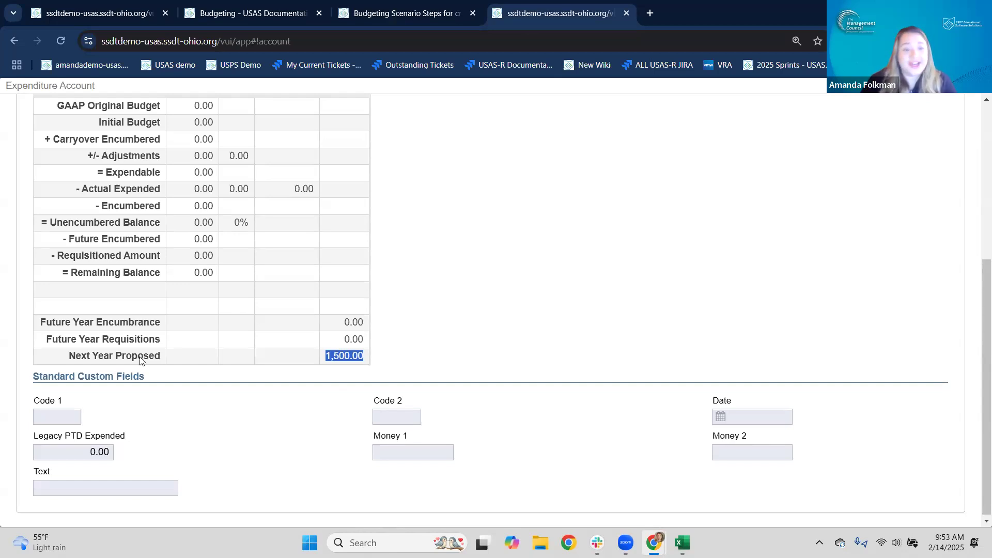
drag(115, 357, 69, 357)
drag(153, 358, 165, 360)
drag(329, 360, 358, 365)
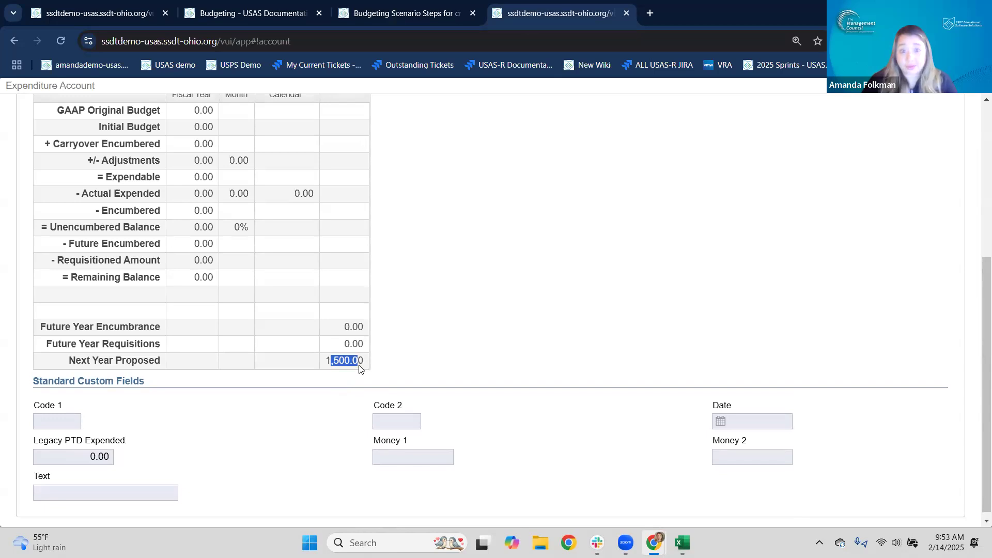
Compare the account's Next Year Proposed amount with its fiscal year 2026 entry in the Proposed Budgets list
click(104, 15)
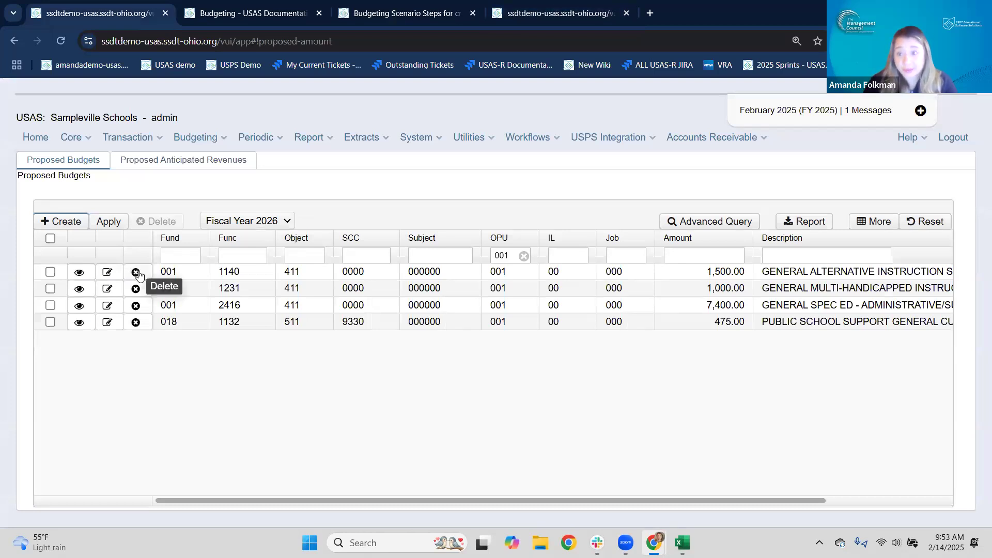
click(550, 21)
drag(333, 362, 375, 365)
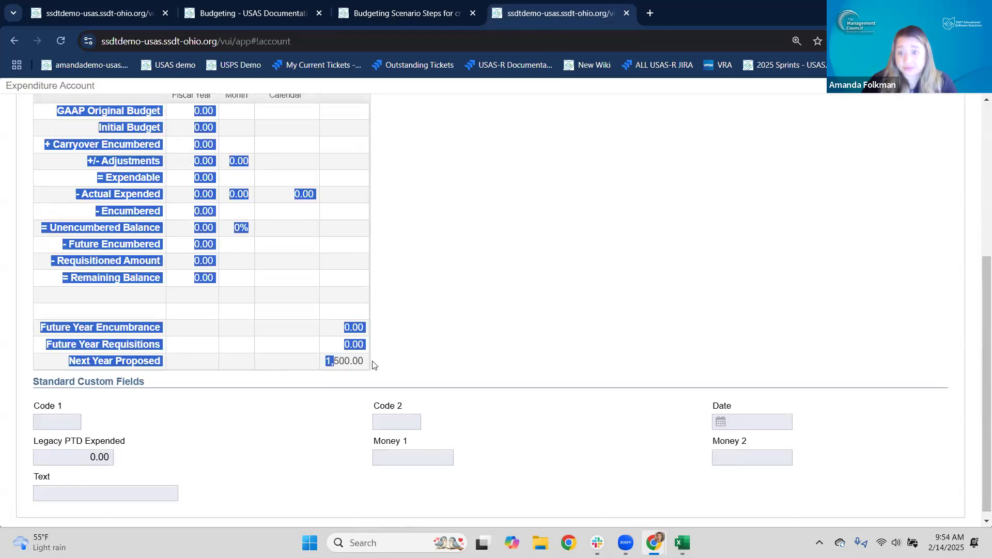
click(345, 364)
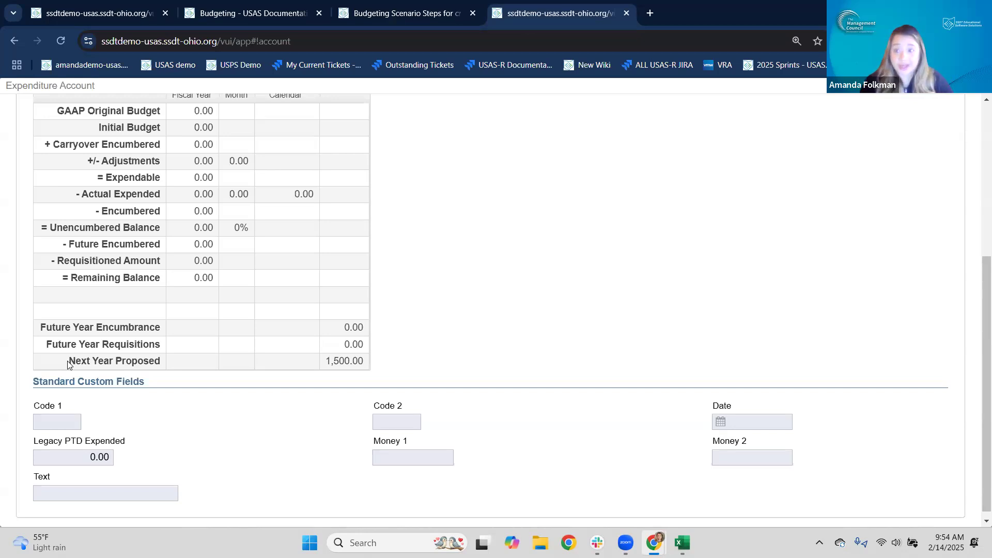
click(66, 14)
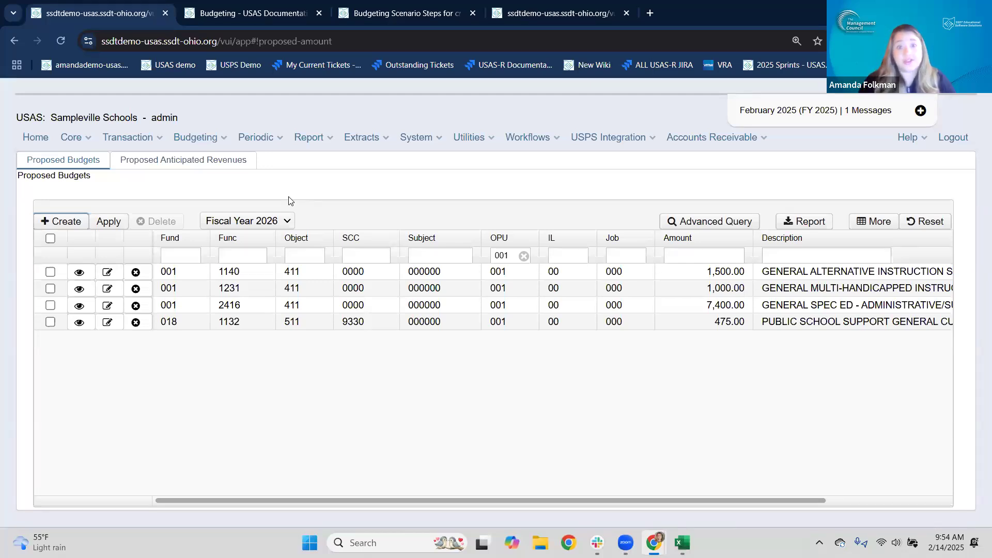
click(578, 15)
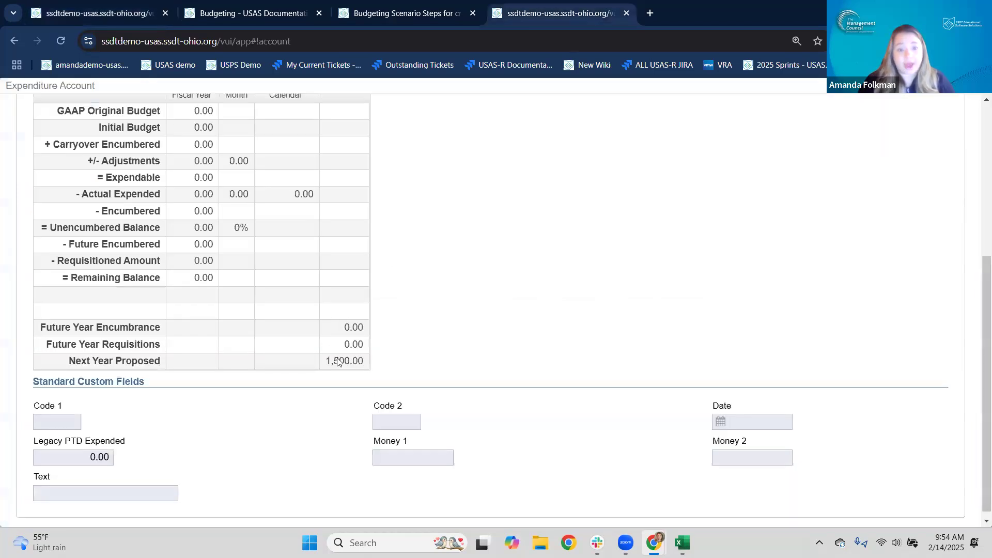
drag(326, 361, 364, 357)
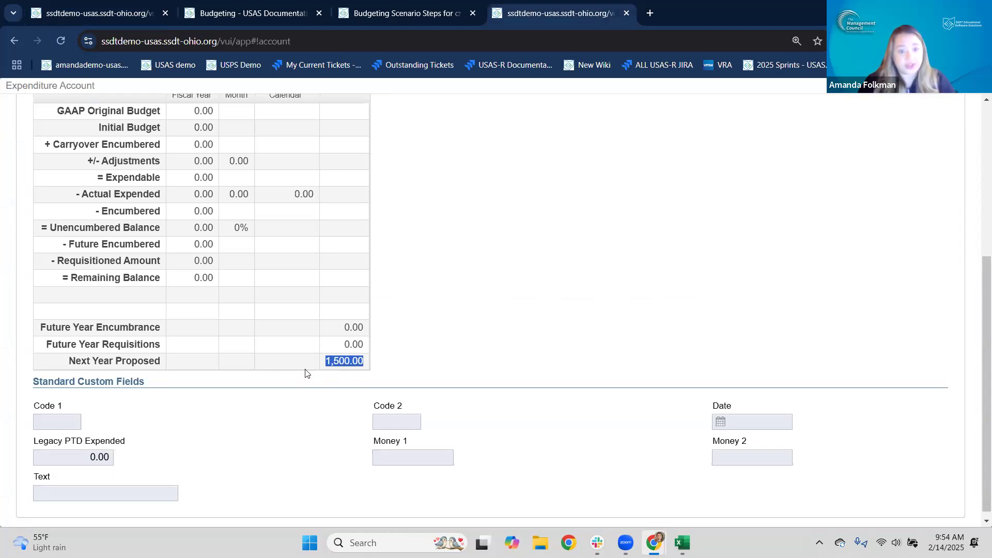
click(292, 368)
drag(116, 368, 148, 368)
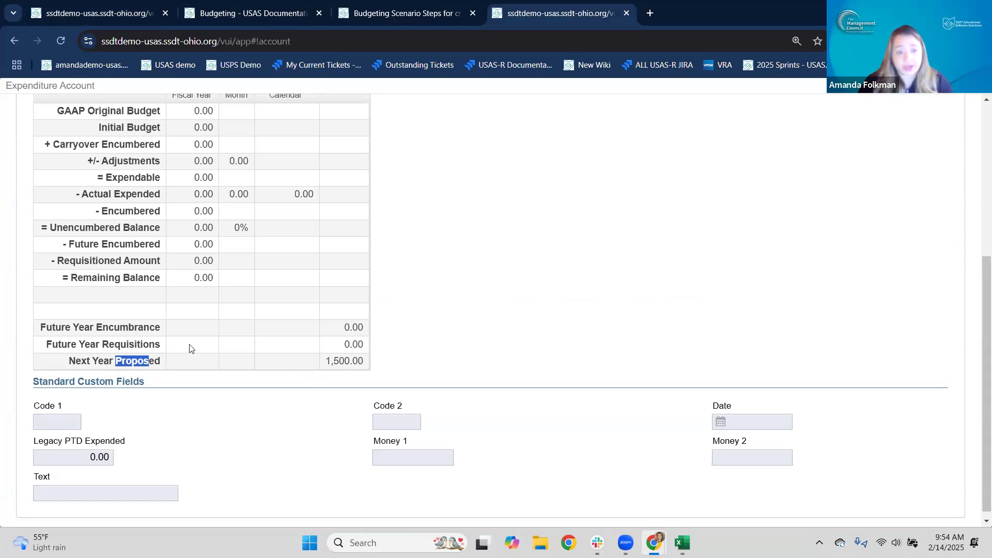
click(137, 367)
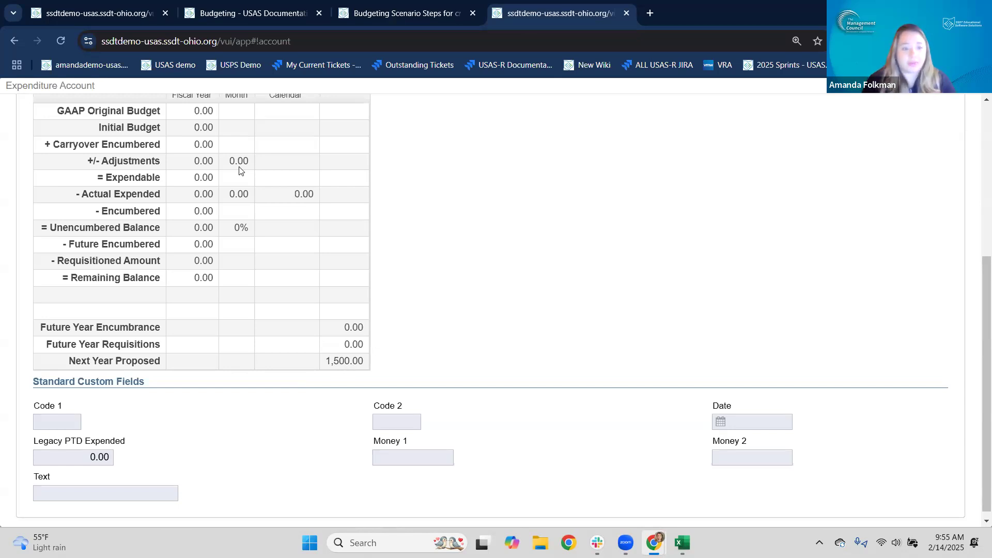
drag(326, 360, 365, 388)
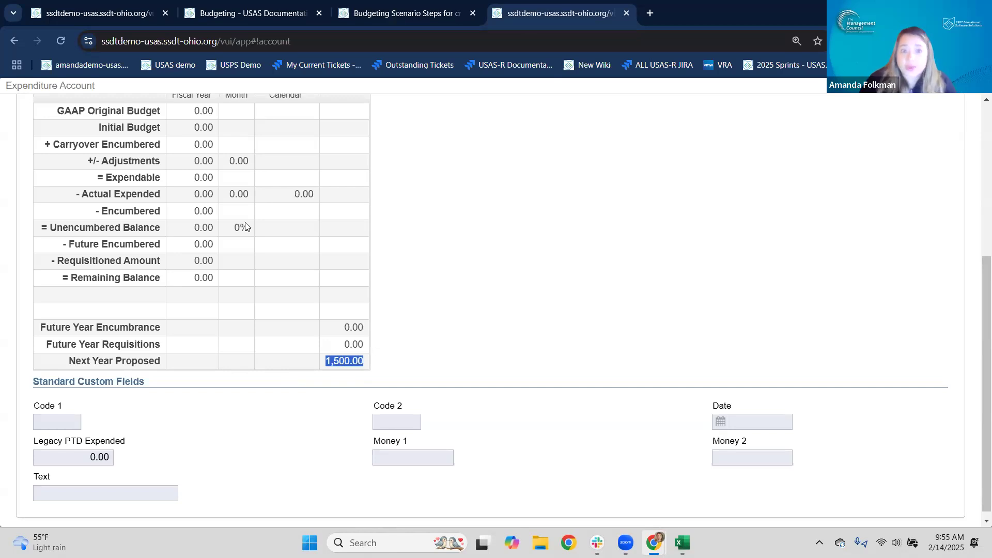
Recheck the Next Year Proposed row on the expenditure account and return to the Proposed Budgets list
click(55, 15)
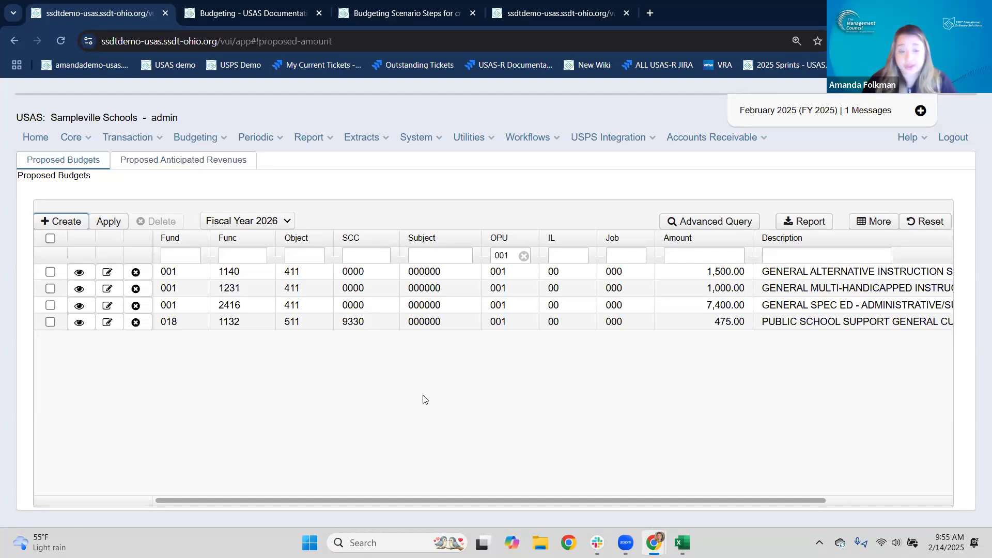
click(518, 14)
drag(86, 368, 140, 369)
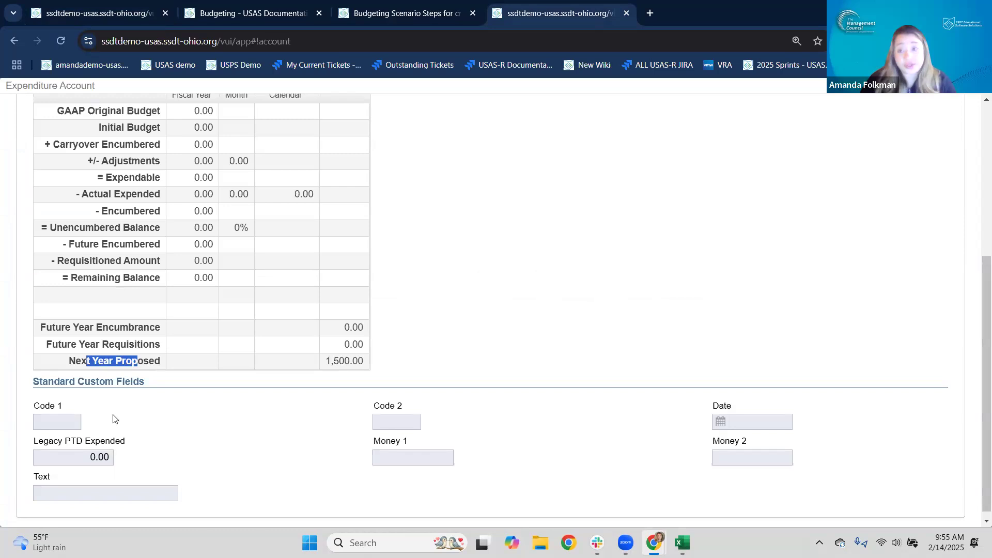
click(108, 363)
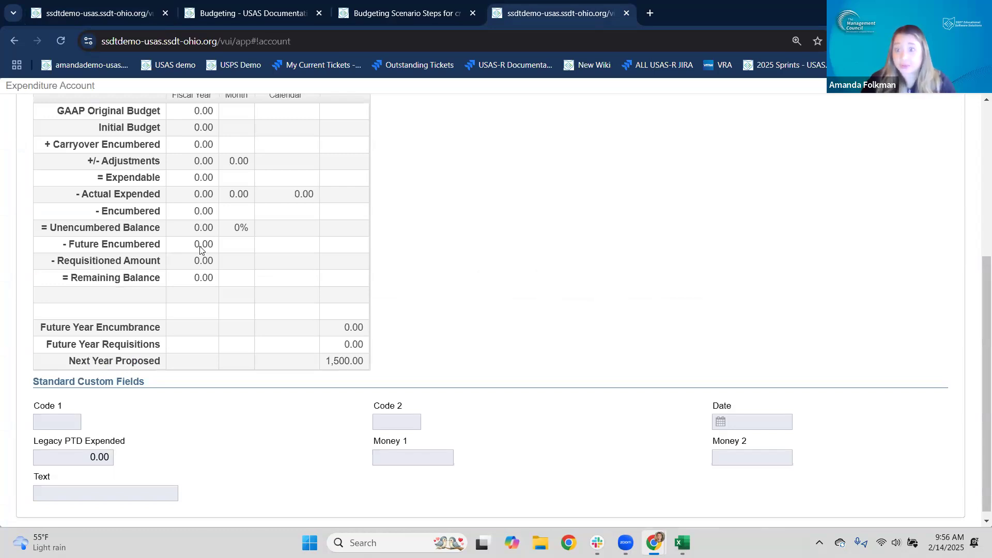
drag(76, 362, 144, 361)
click(132, 15)
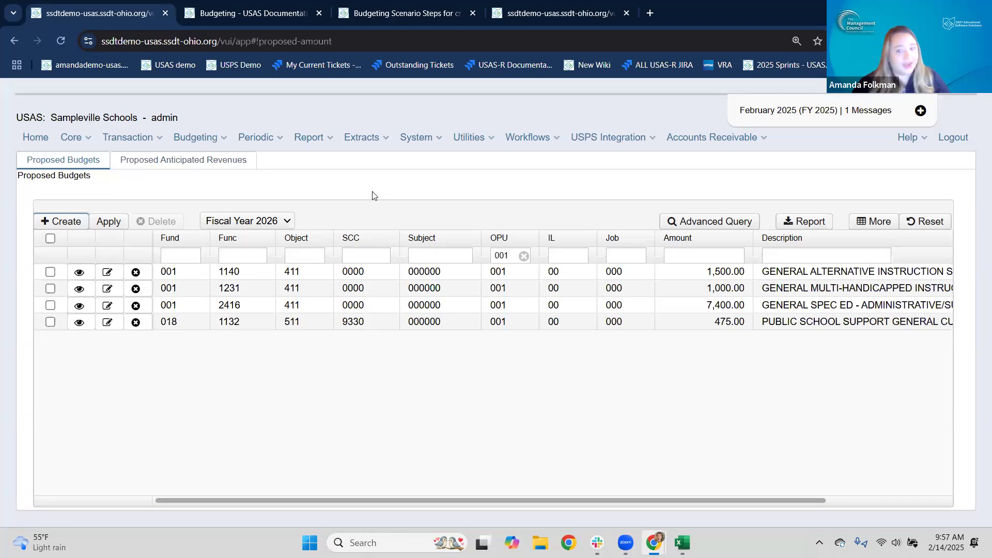
Clear the OPU filter from the Proposed Budgets list, check the fiscal year choices, and reload the page
click(525, 256)
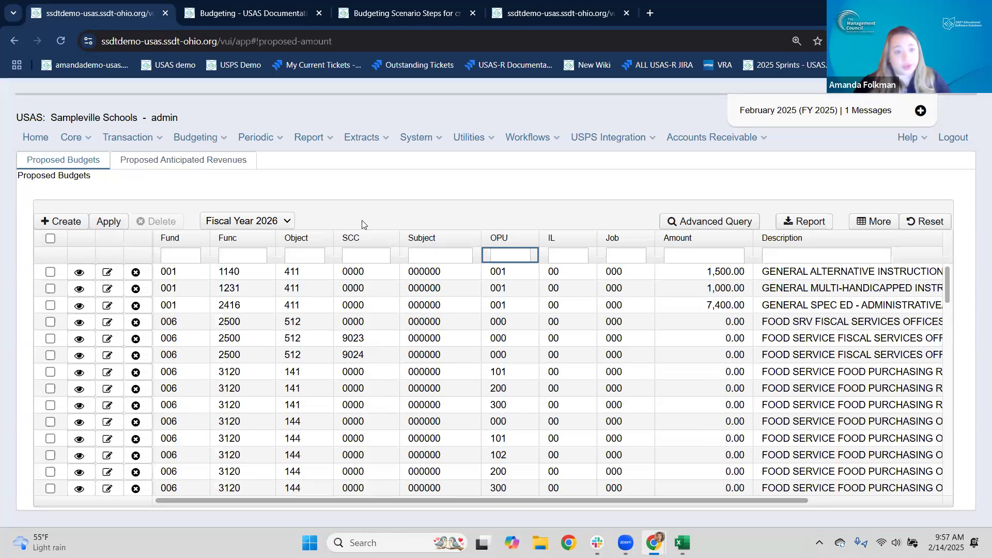
click(215, 223)
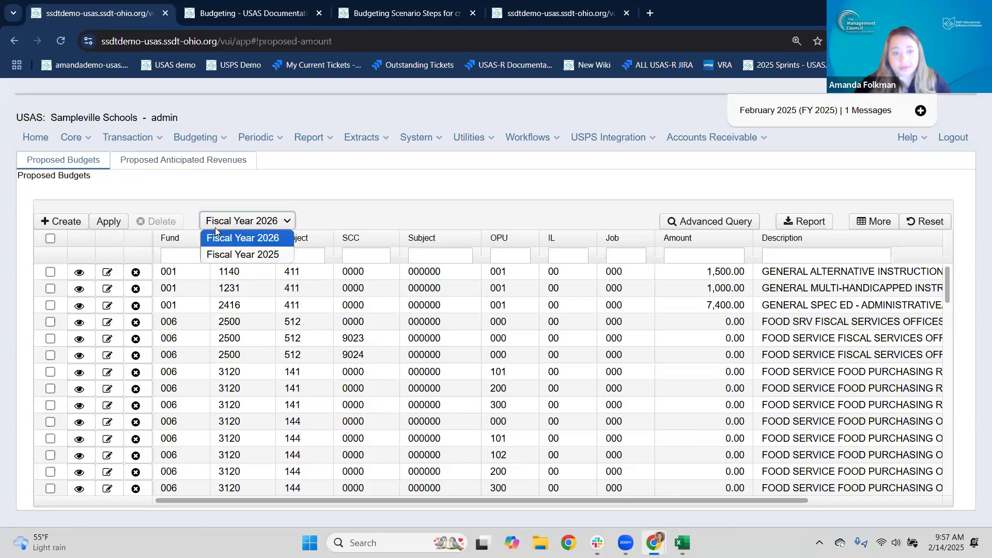
click(210, 204)
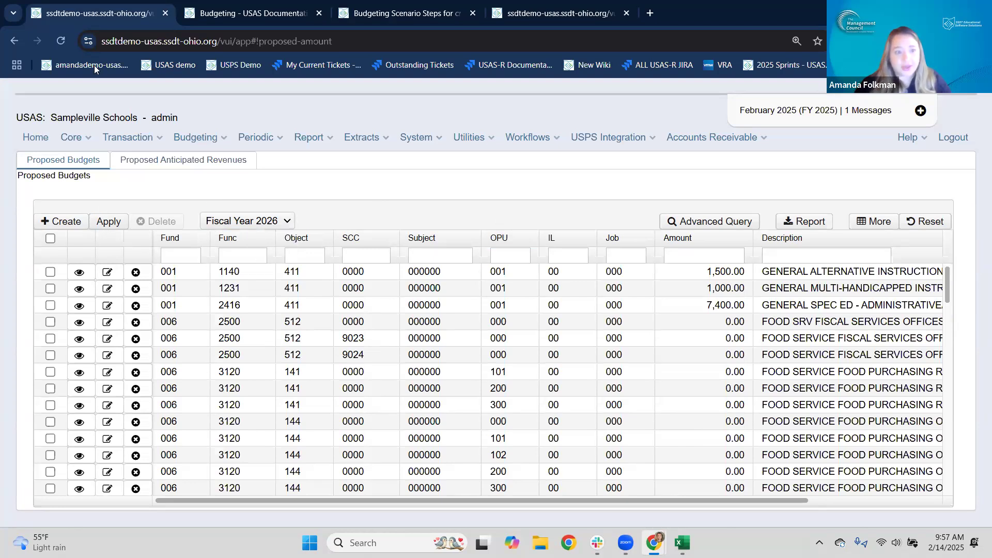
click(61, 41)
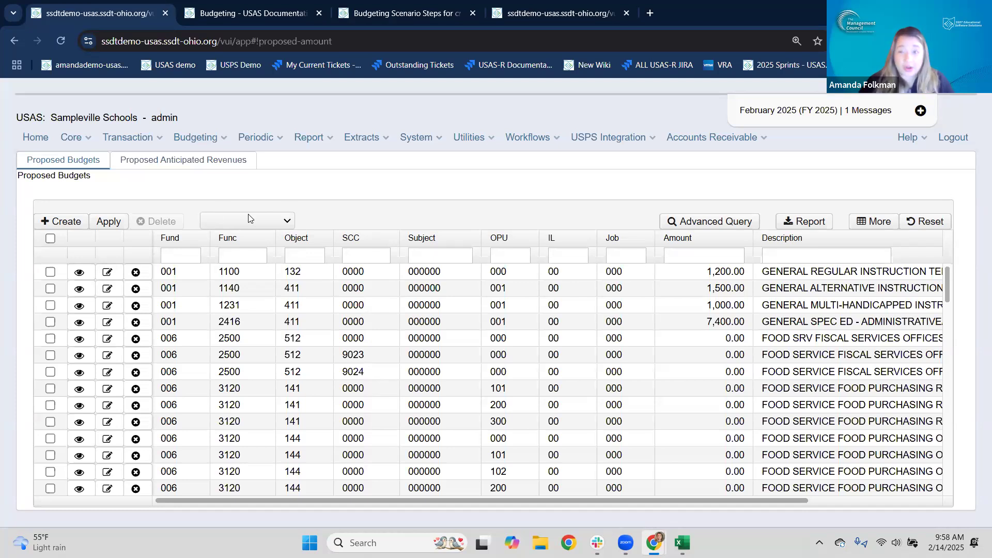
Try to apply the proposed budgets without a fiscal year, dismiss the message, and select Fiscal Year 2026
click(107, 223)
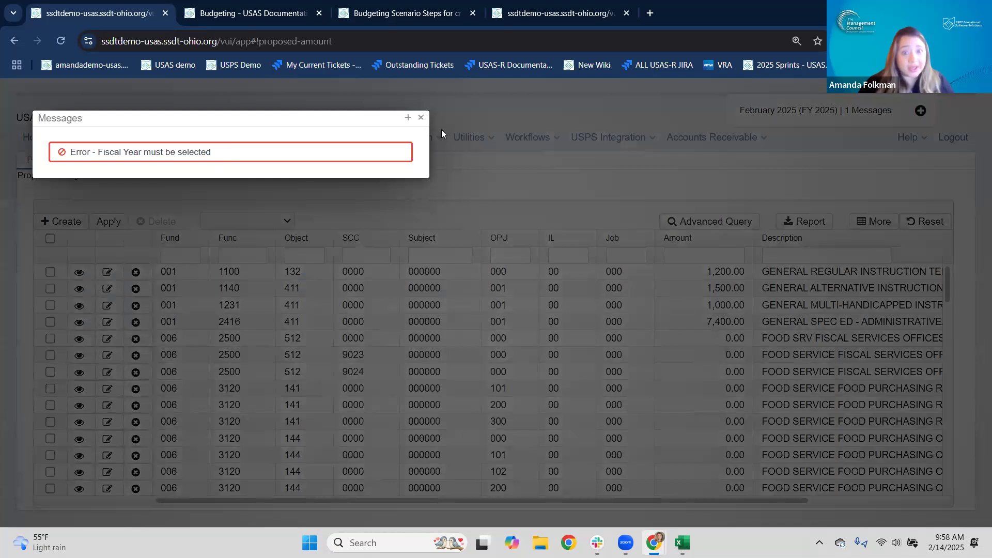
click(421, 118)
click(261, 221)
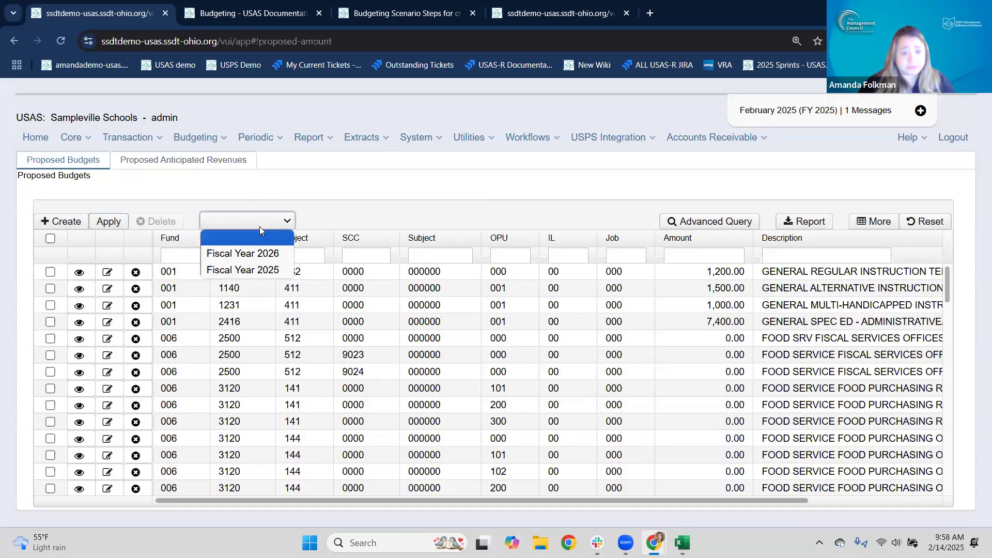
click(225, 258)
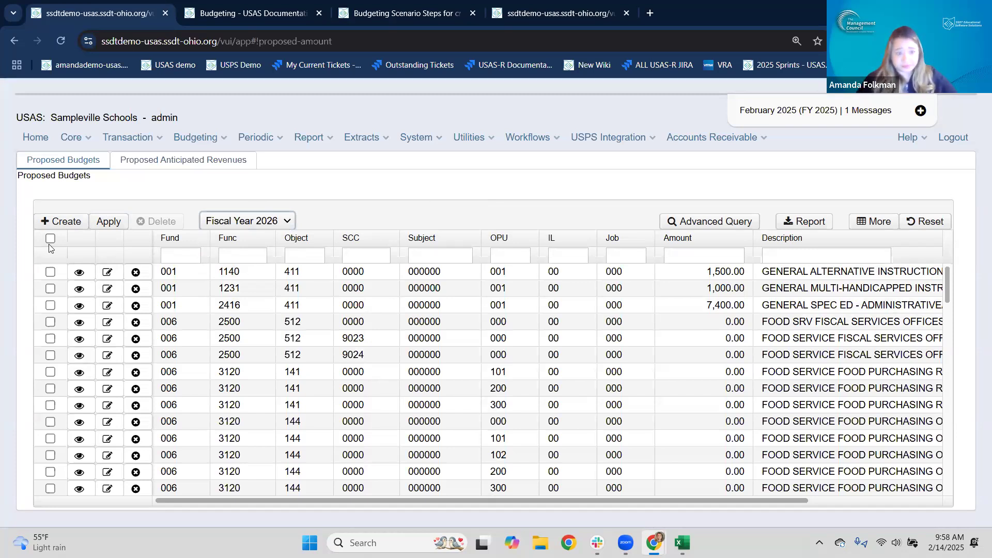
Mark the three fund 001 budgets for functions 1140, 1231 and 2416, and clear the selection again
click(51, 273)
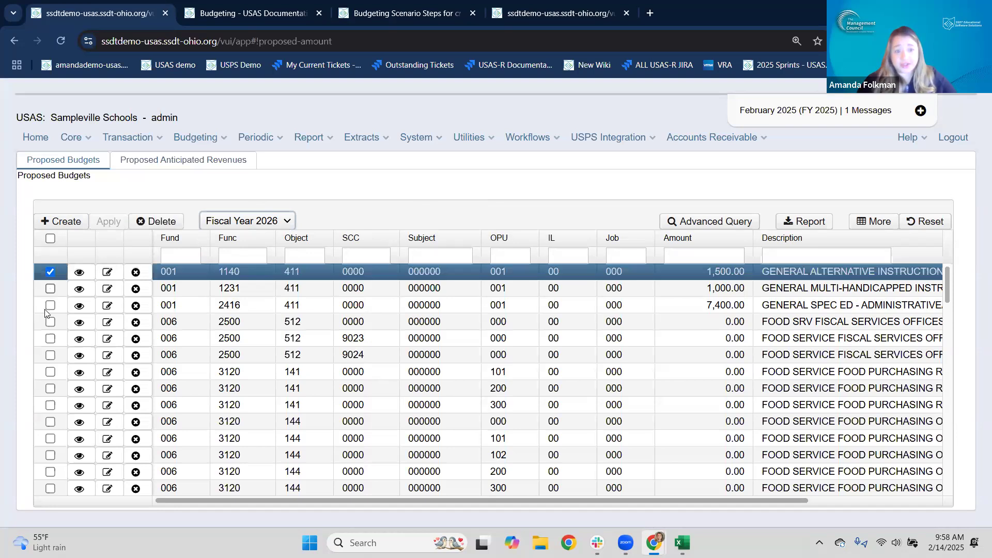
shift+click(47, 307)
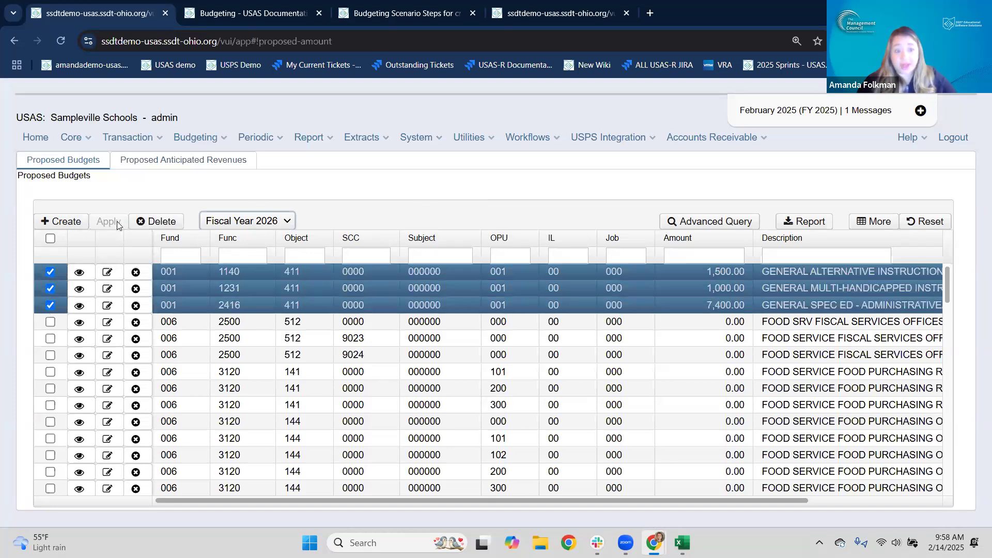
click(51, 273)
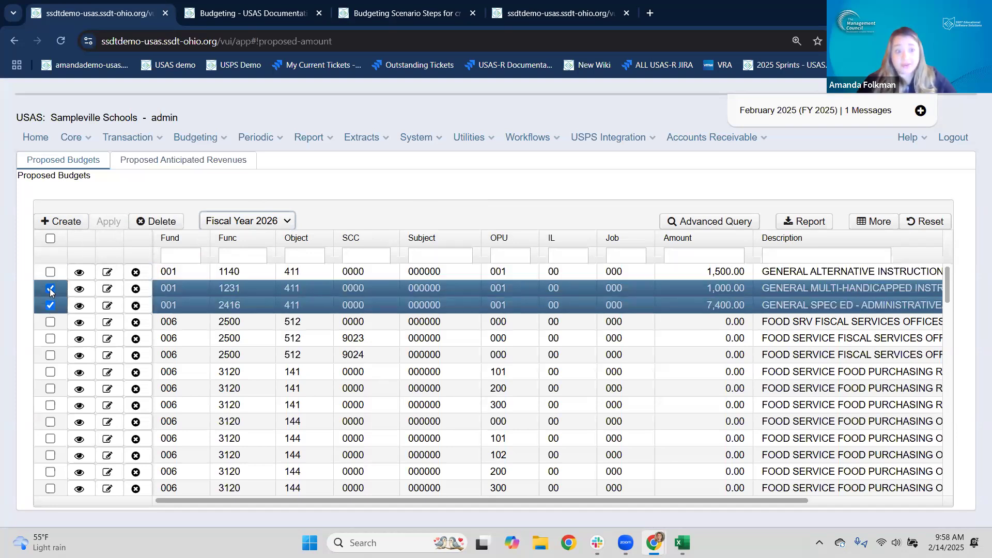
shift+click(50, 305)
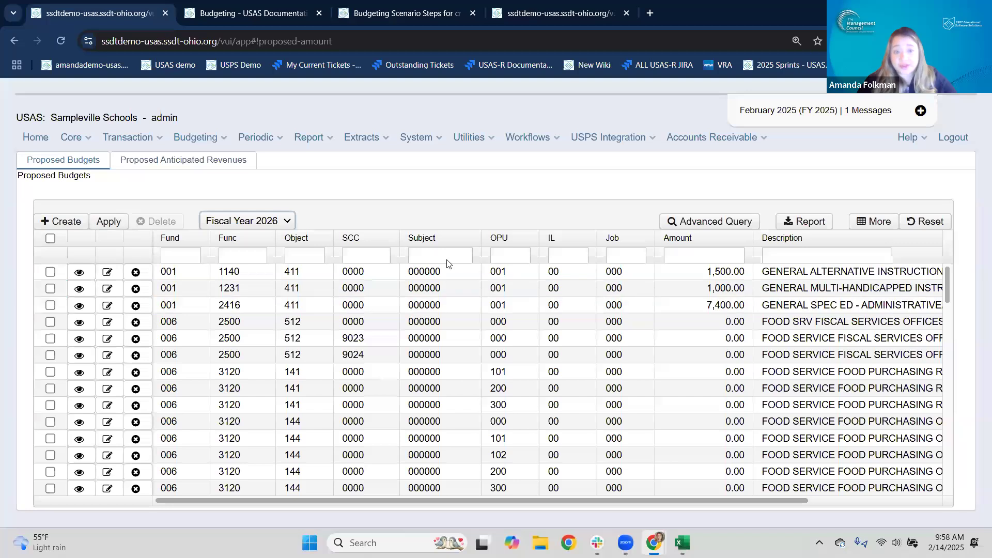
Filter the fiscal year 2026 proposed budgets by OPU 001 and remove the filter again
click(504, 255)
text(001)
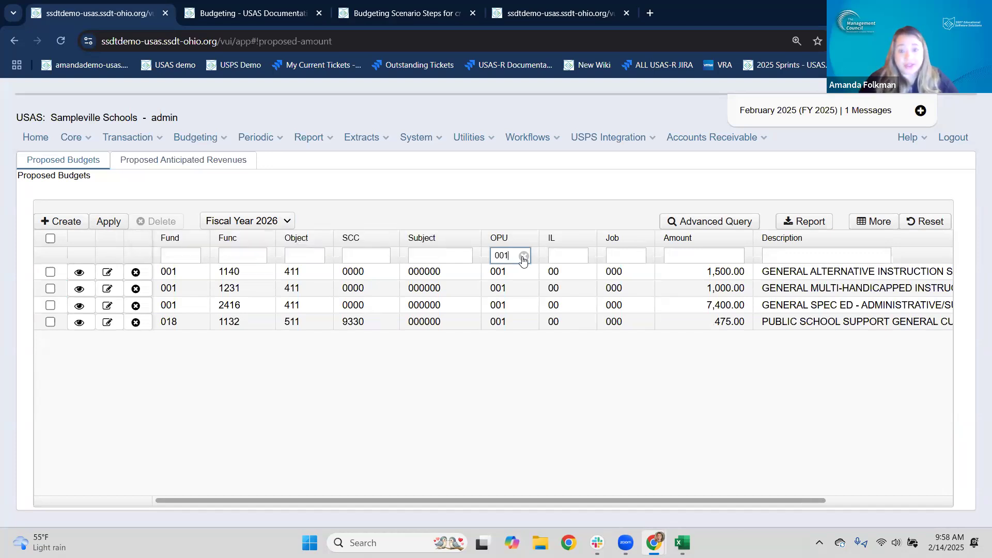
key(Escape)
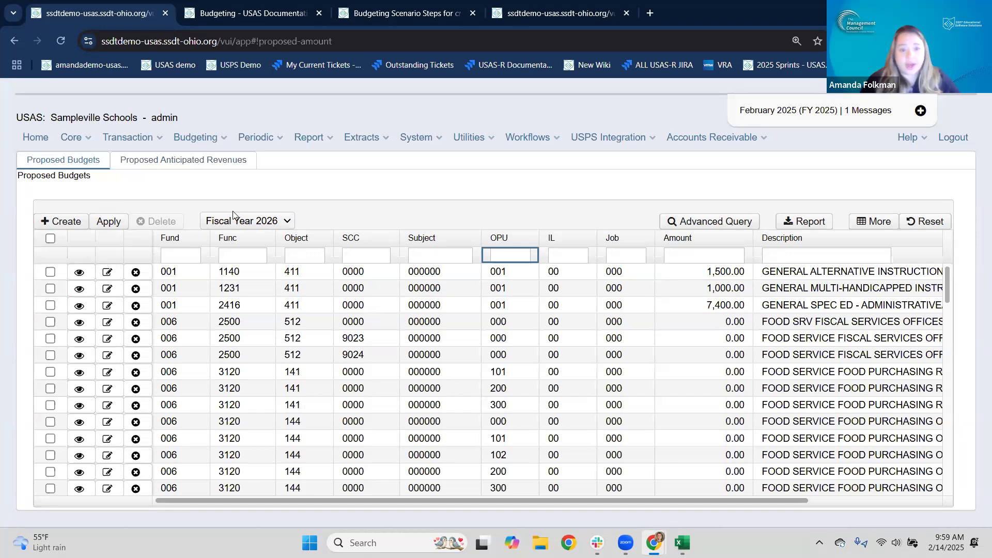
View the Proposed Anticipated Revenues list and return to the Proposed Budgets list
click(160, 160)
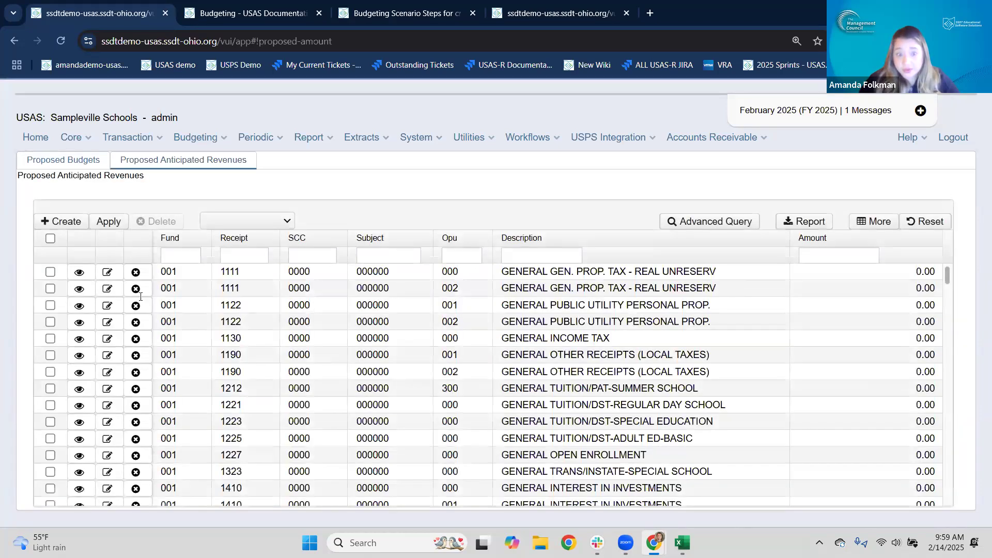
click(76, 164)
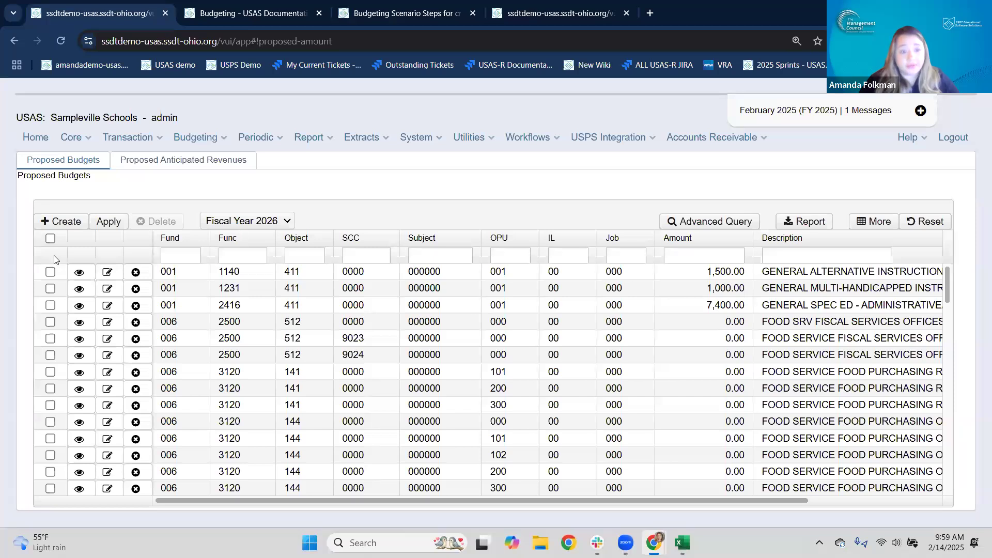
Start applying the fiscal year 2026 proposed amounts, set the transaction type to Temporary, and leave the GAAP Original Estimate update enabled
click(102, 226)
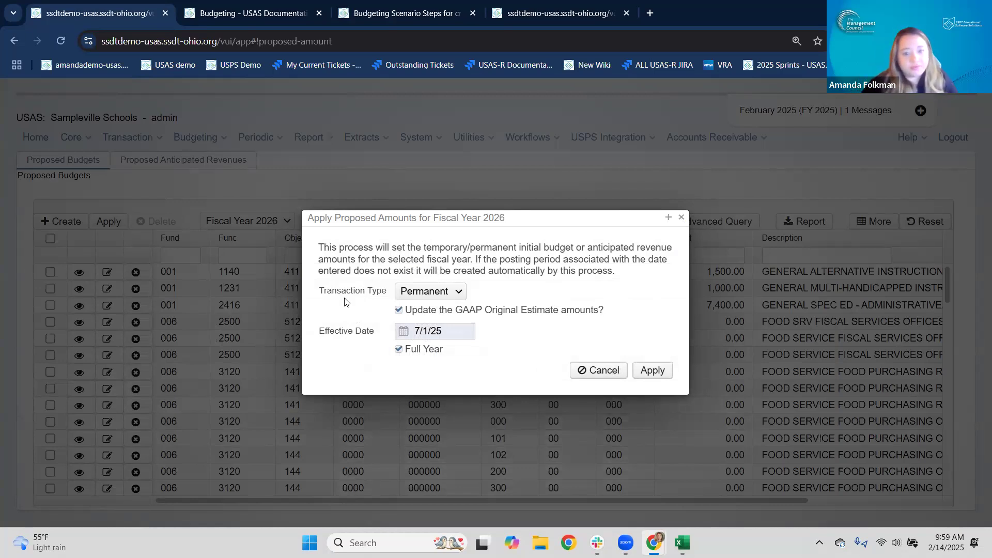
click(461, 294)
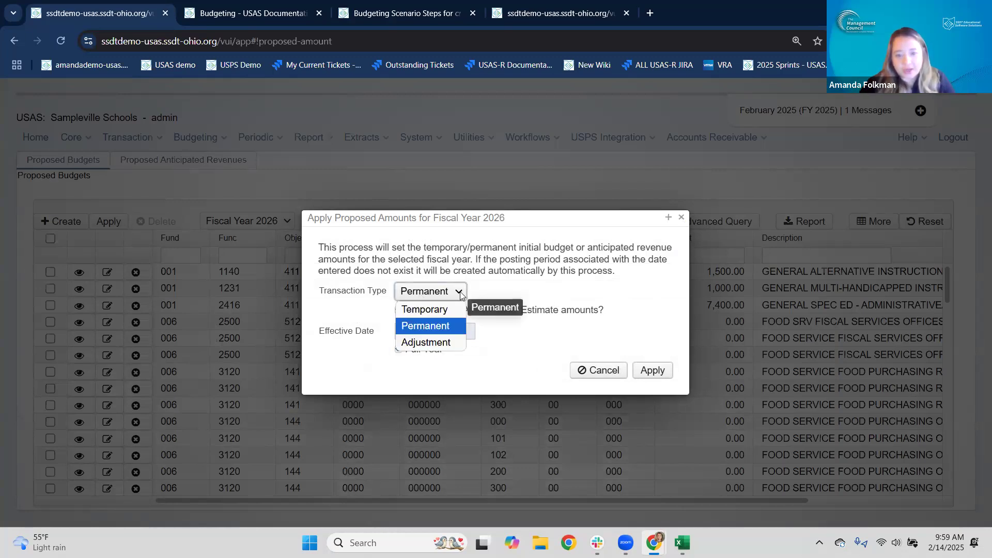
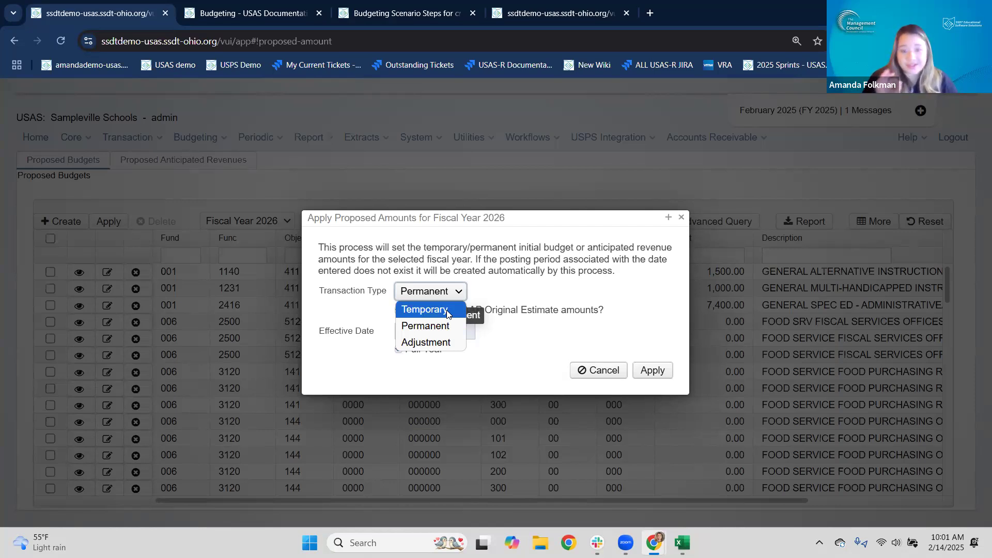
click(547, 297)
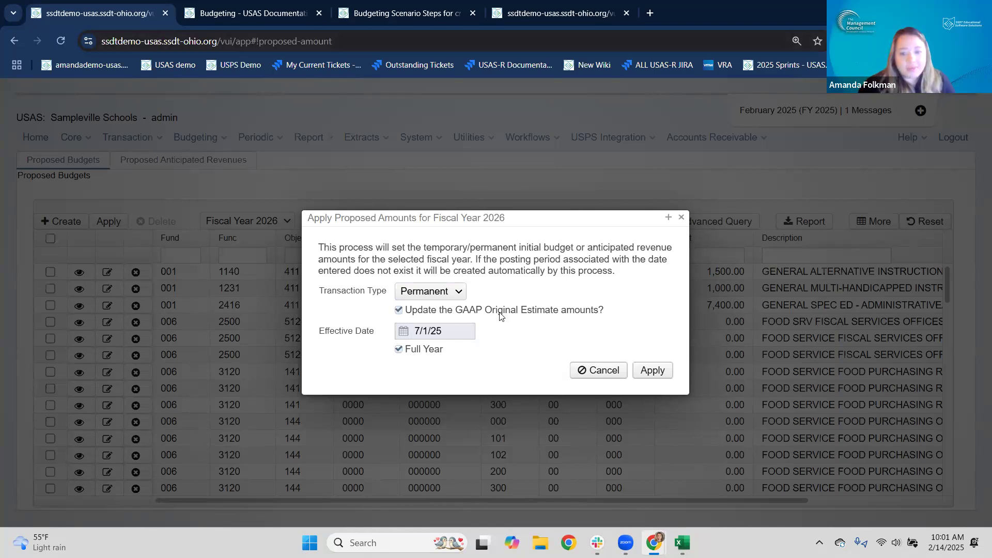
click(430, 292)
click(411, 308)
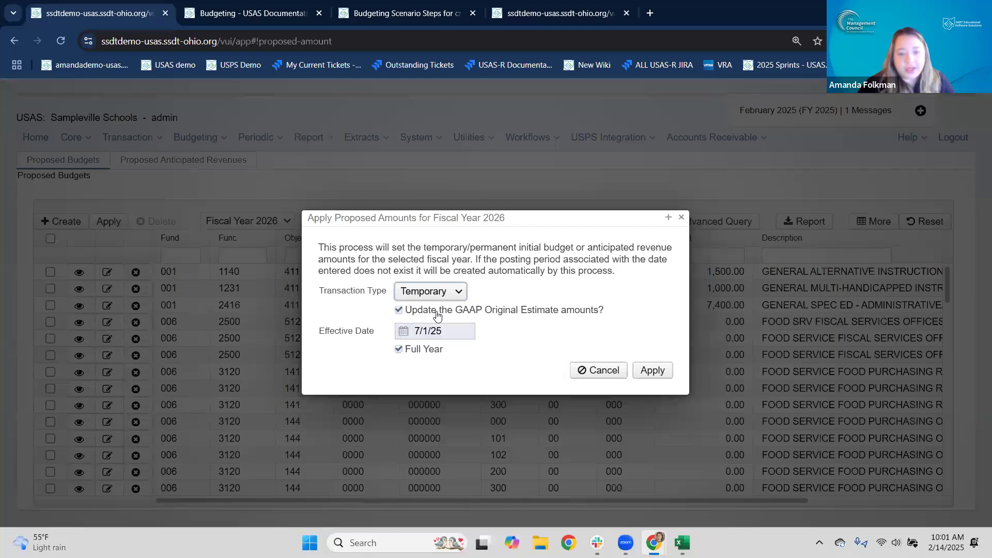
click(398, 311)
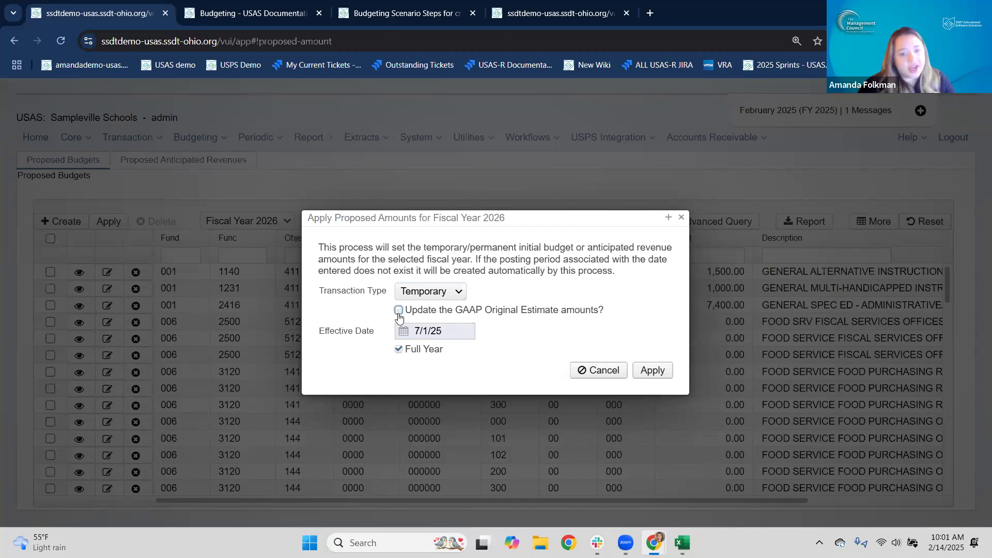
click(399, 311)
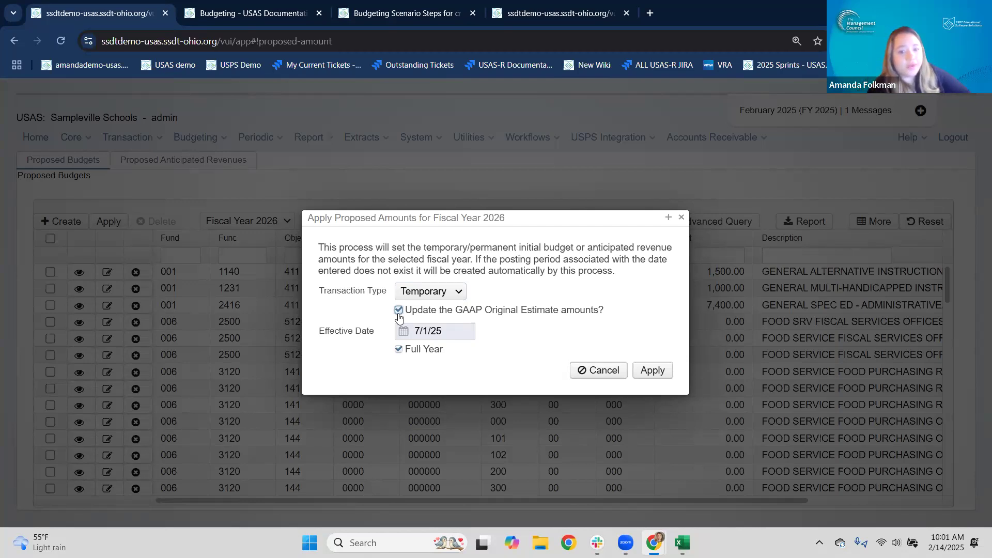
Locate the GAAP Original Budget row on the function 1140 expenditure account and return to the apply settings
click(515, 19)
scroll(321, 238, up, 5)
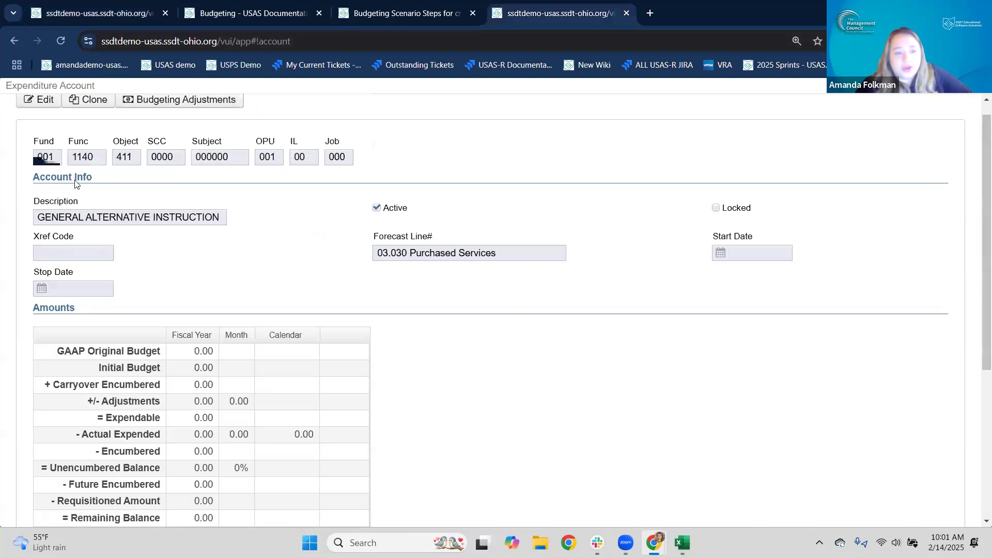
scroll(34, 280, down, 2)
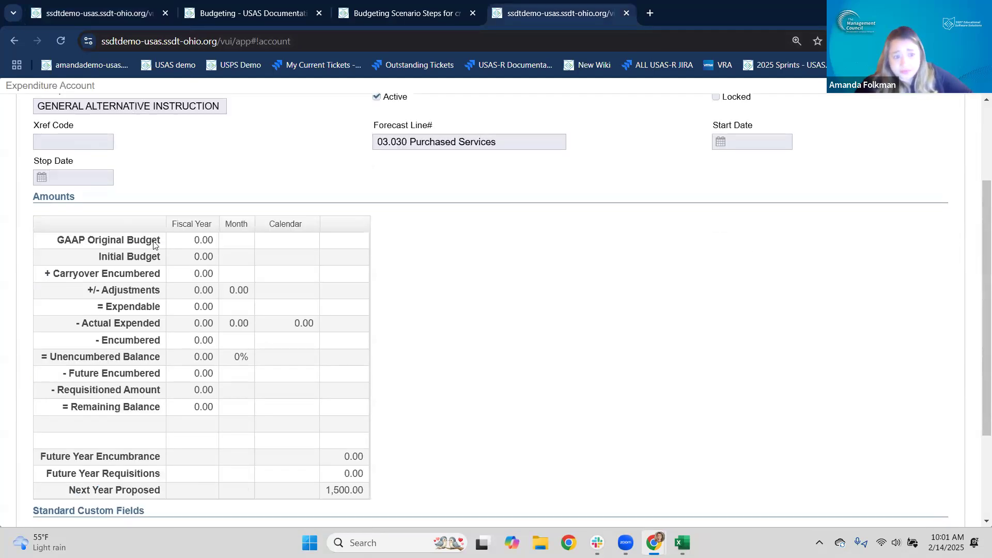
drag(59, 244, 164, 246)
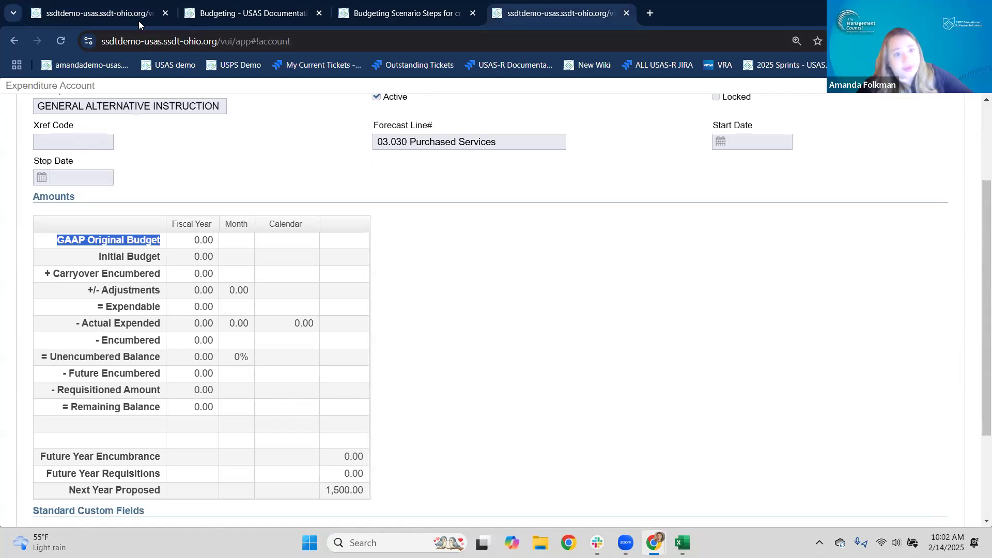
click(118, 20)
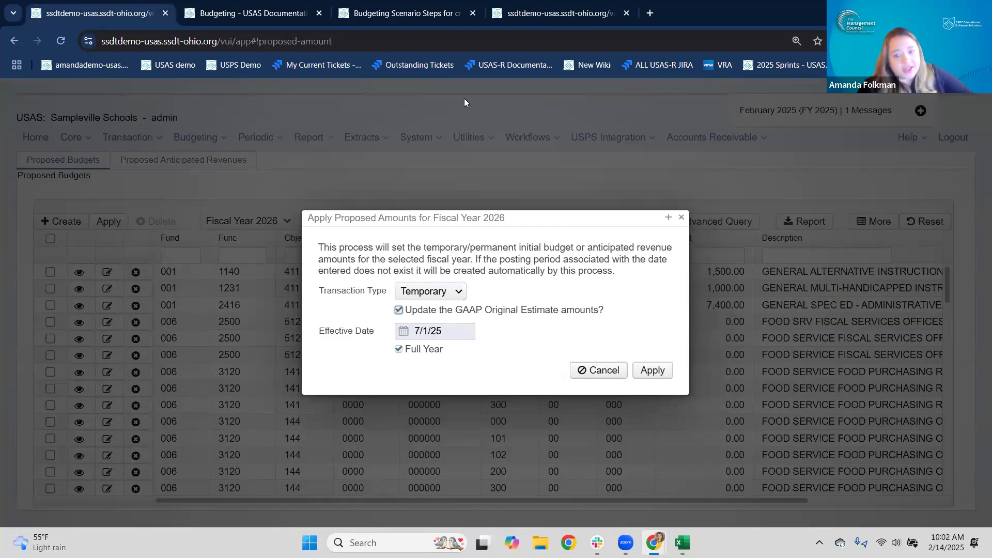
Open the budgeting adjustments of the function 1140, object 411 expenditure account and examine its transactions
click(498, 7)
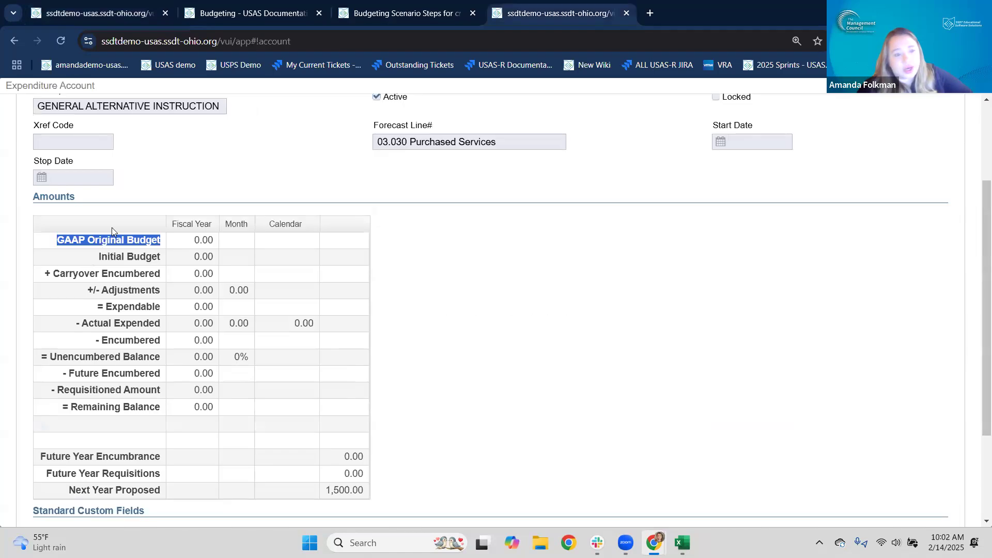
scroll(153, 113, up, 1)
scroll(153, 113, up, 2)
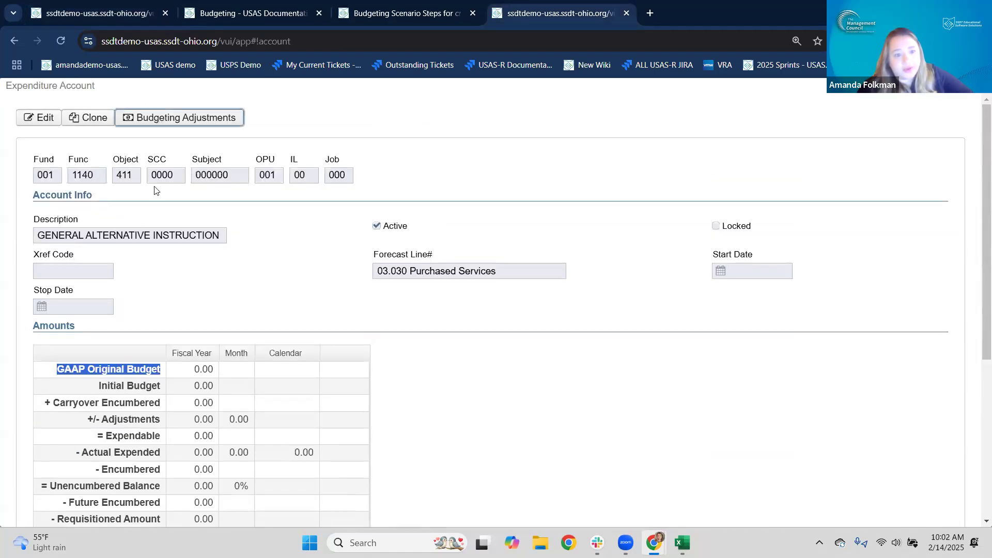
click(146, 118)
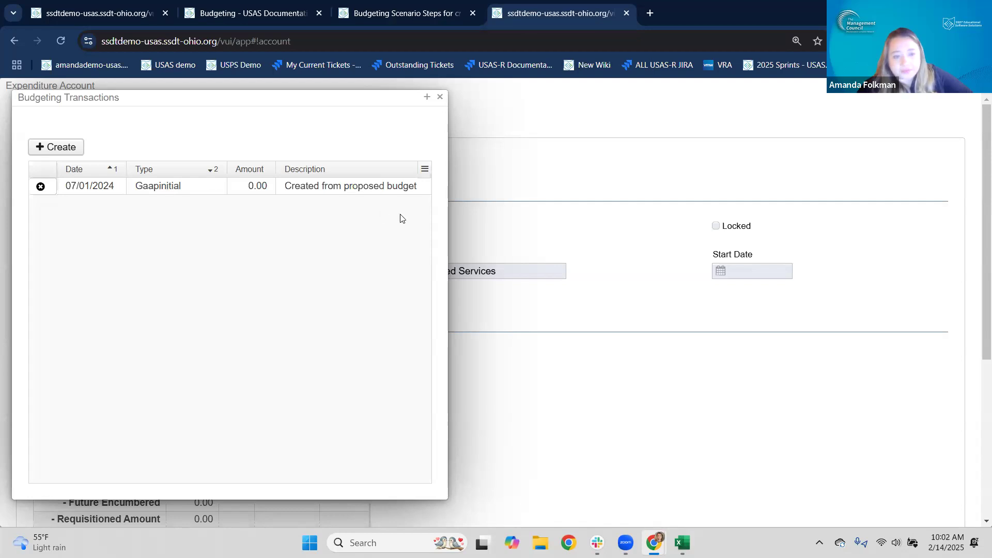
Review the transaction types offered for a new budgeting transaction and cancel the new entry
click(52, 148)
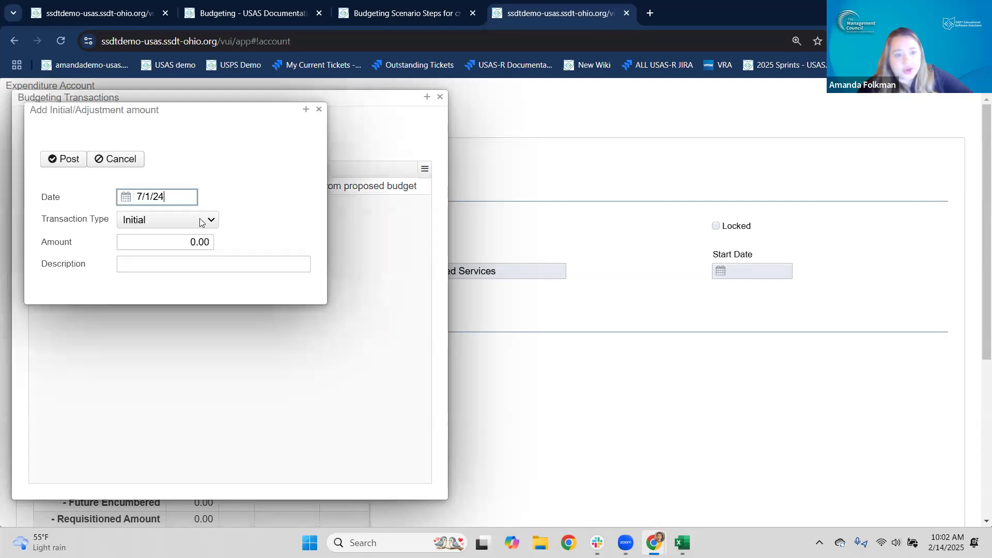
click(195, 220)
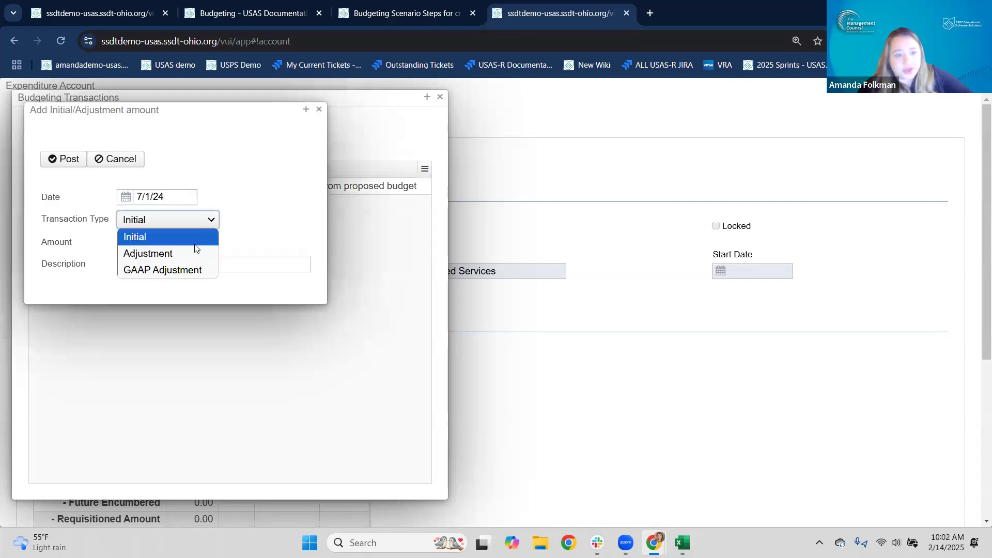
click(319, 111)
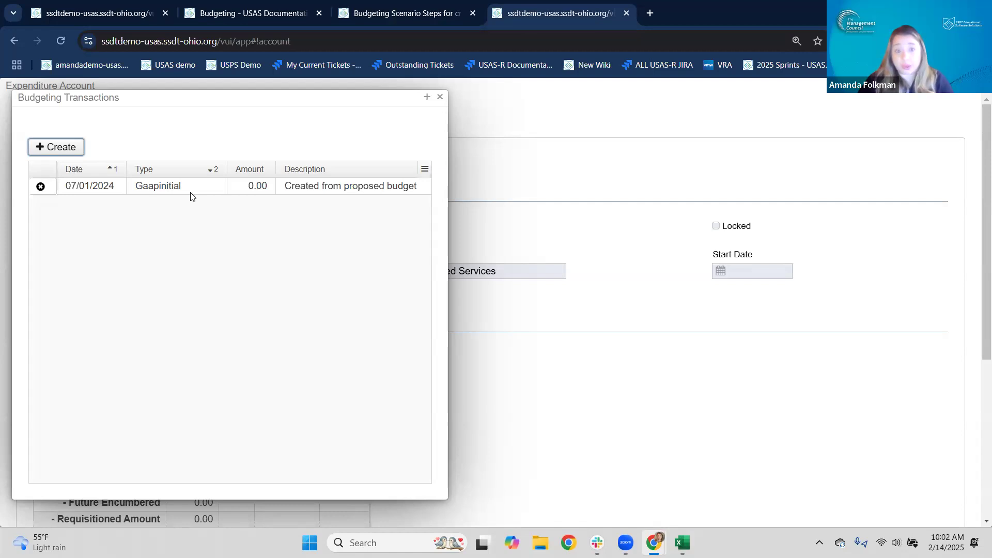
Compare the GAAP Original Estimate update option with the account's budgeting transactions and return to the apply settings
click(143, 16)
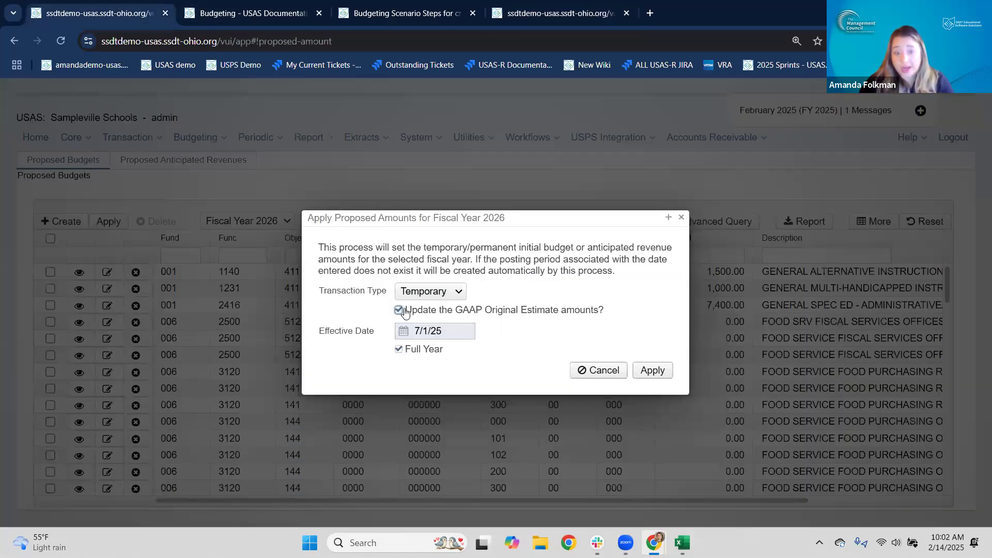
click(518, 16)
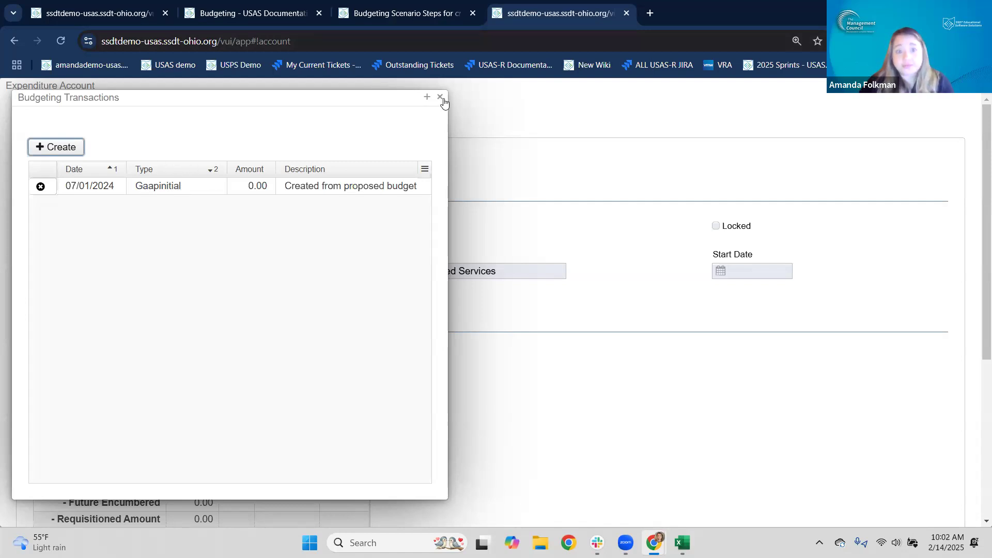
click(63, 15)
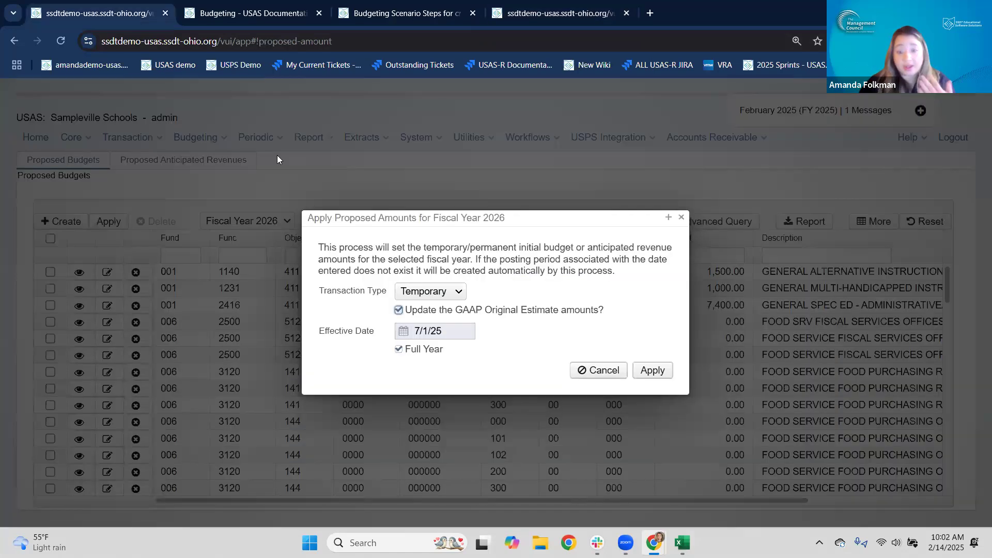
Review the transaction type choices for applying, and locate the GAAP Original Budget row on the function 1140 expenditure account
click(416, 292)
click(499, 297)
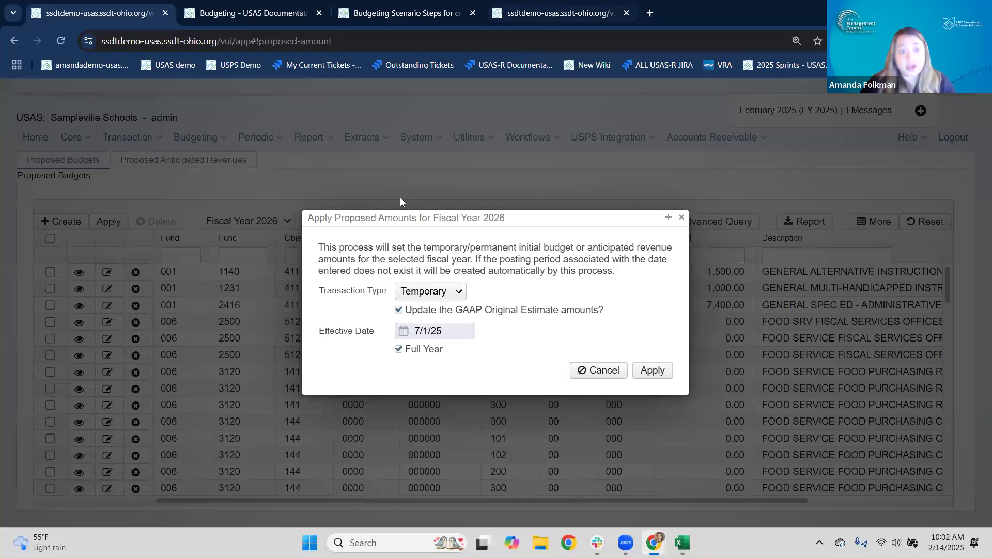
click(556, 13)
click(441, 97)
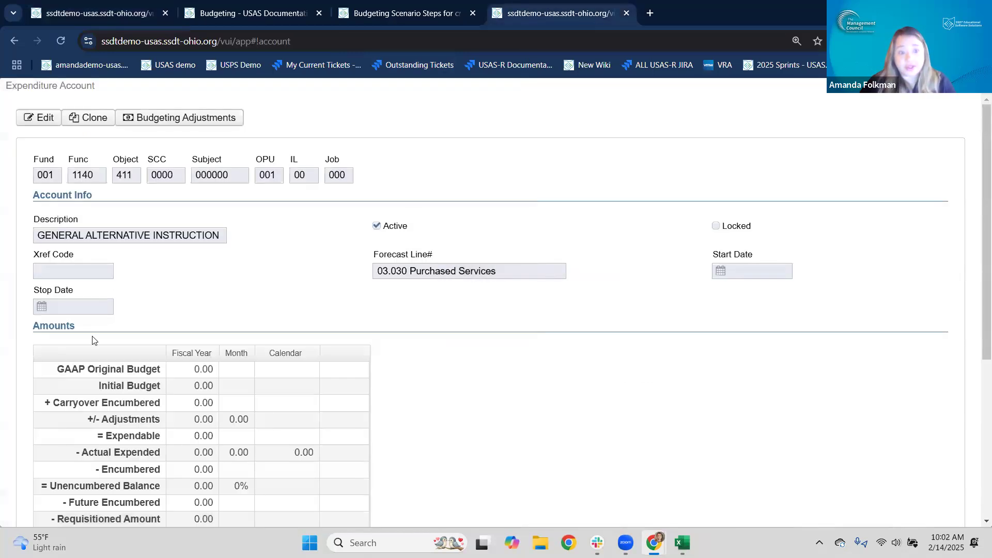
drag(74, 372, 171, 370)
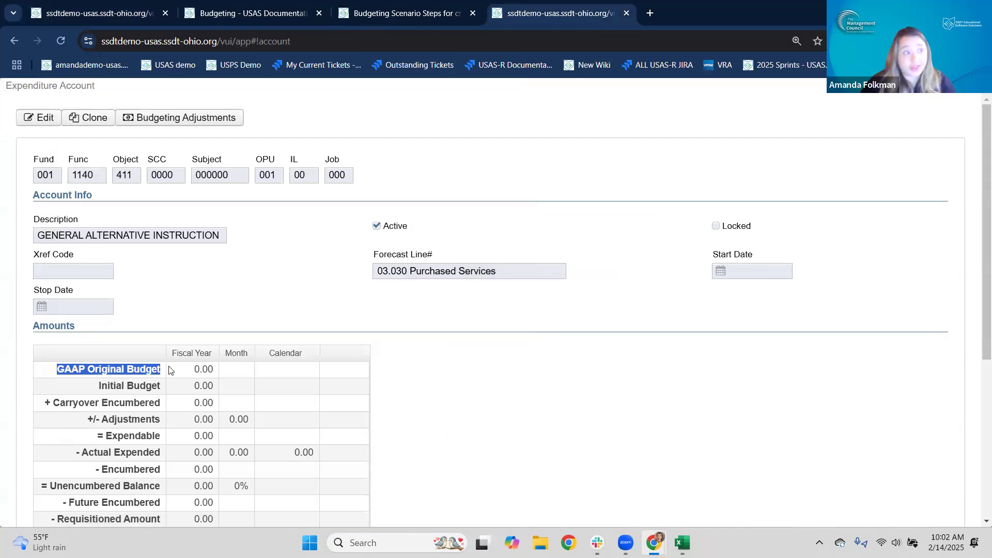
drag(97, 375, 192, 370)
click(204, 352)
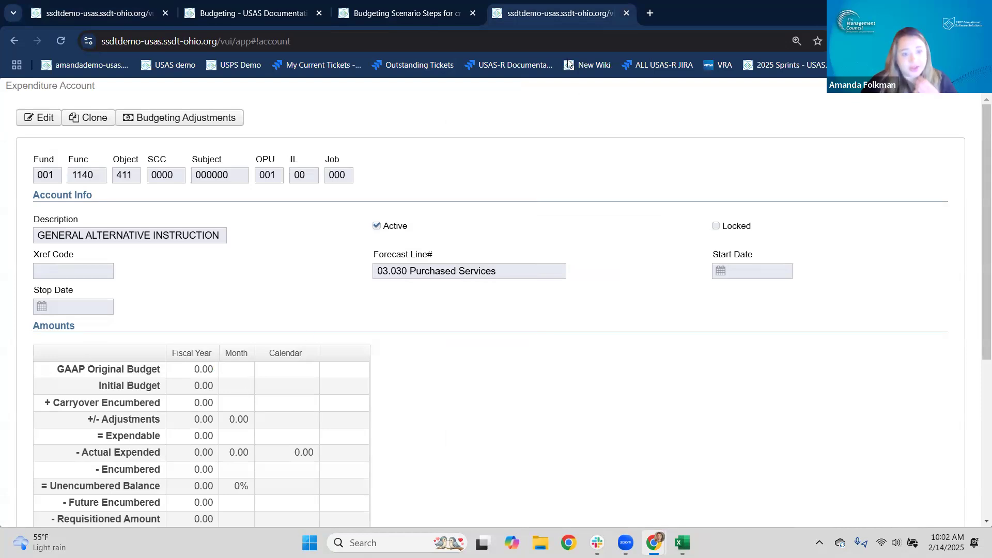
Apply the fiscal year 2026 proposed amounts as Temporary for the full year, effective 7/1/25, updating the GAAP Original Estimate amounts
click(92, 13)
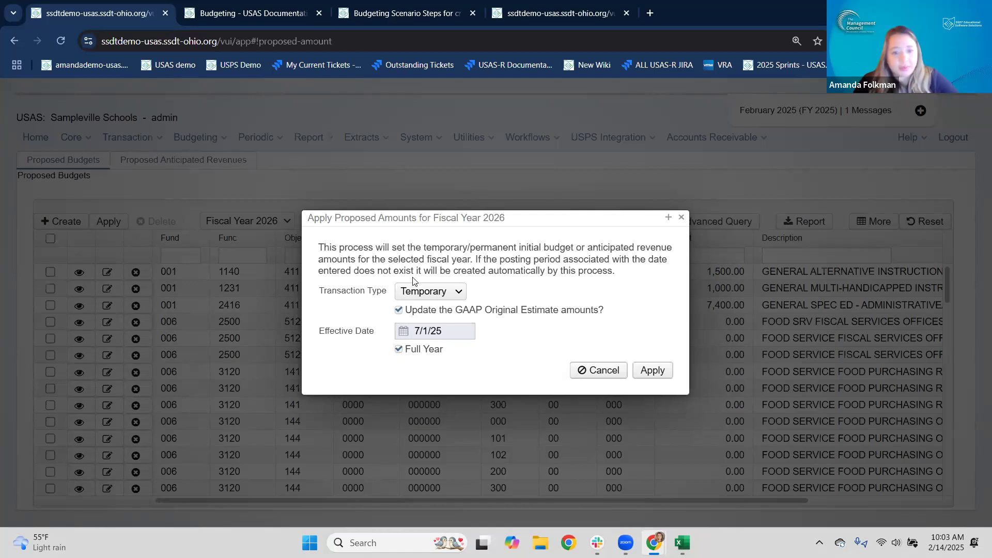
click(399, 350)
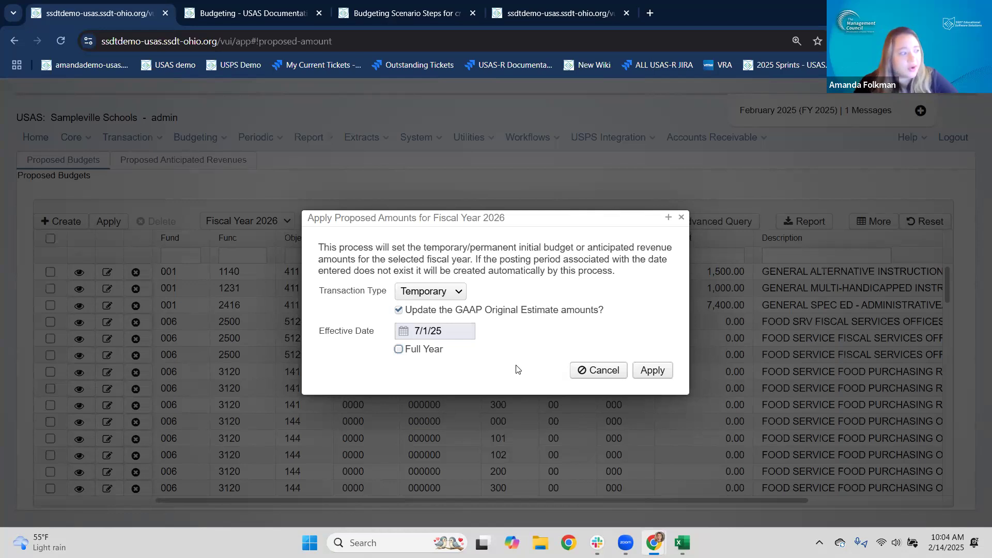
click(399, 350)
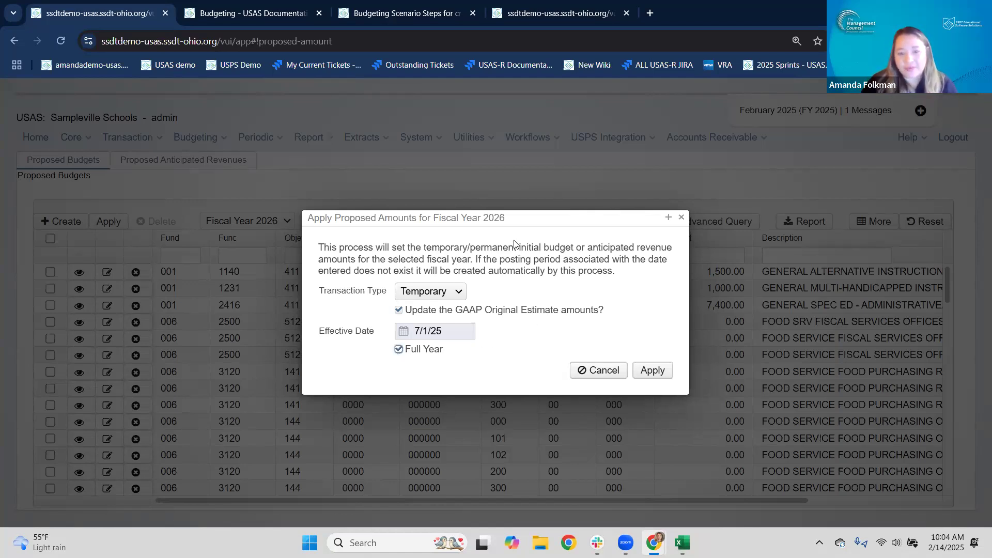
click(653, 371)
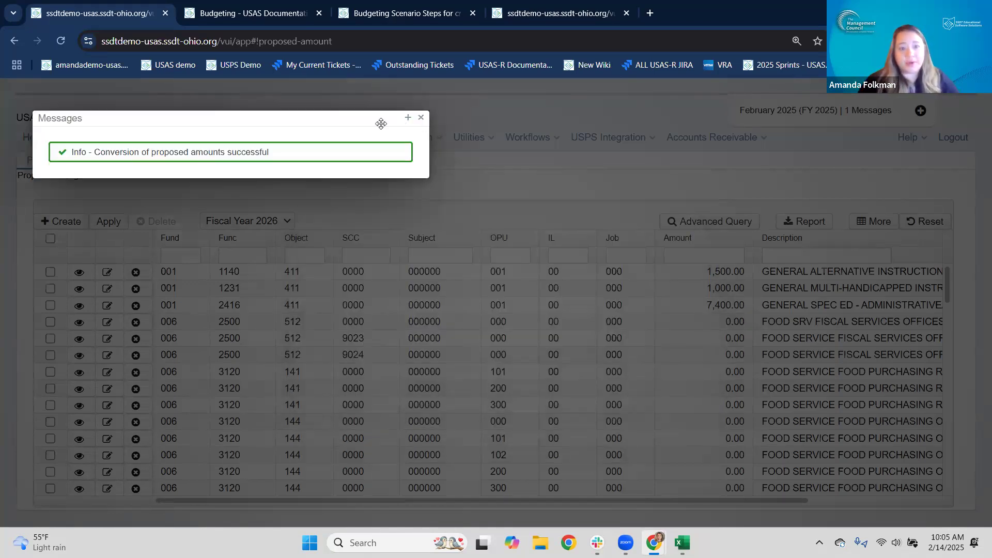
click(421, 118)
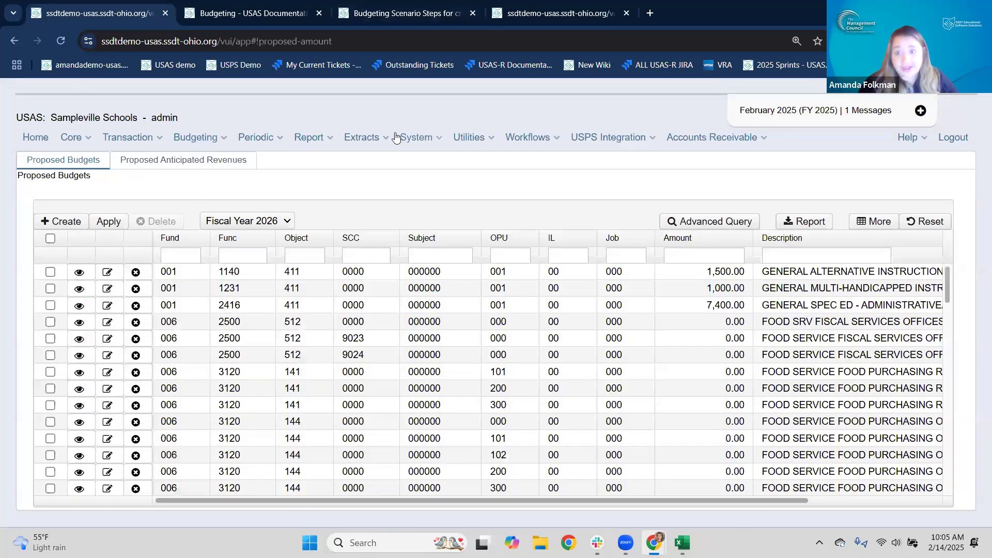
Reload the accounts page and filter the expenditure accounts by OPU 001
click(572, 15)
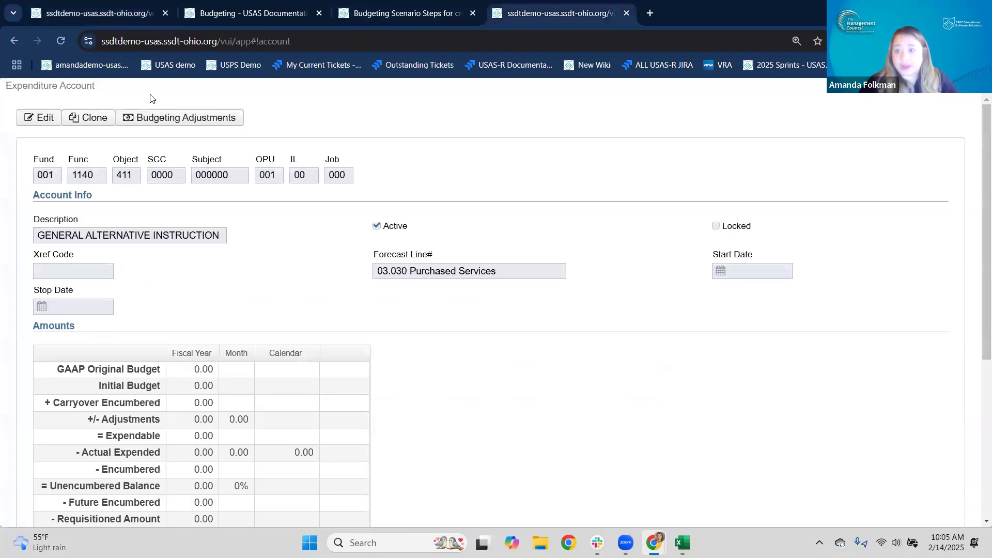
click(60, 44)
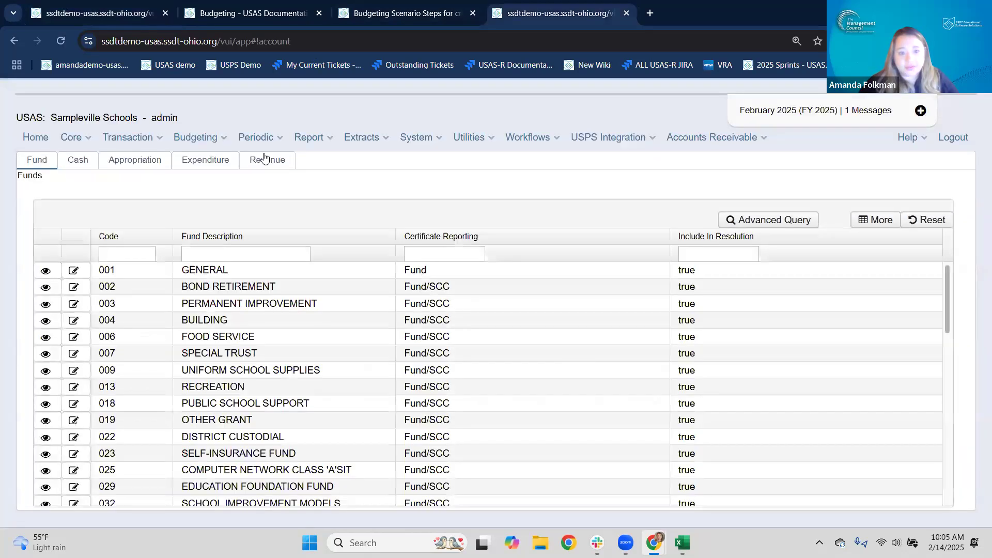
click(207, 161)
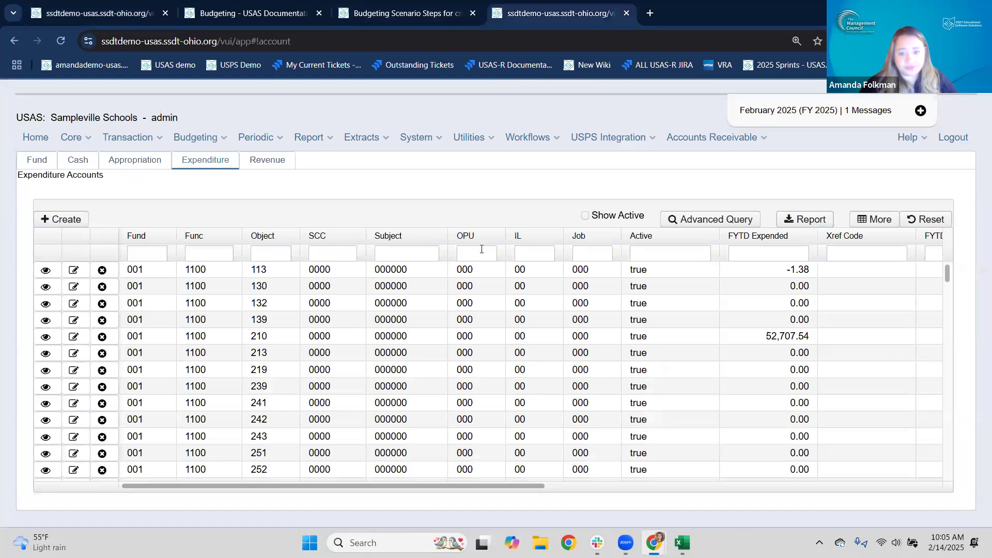
click(481, 249)
text(001)
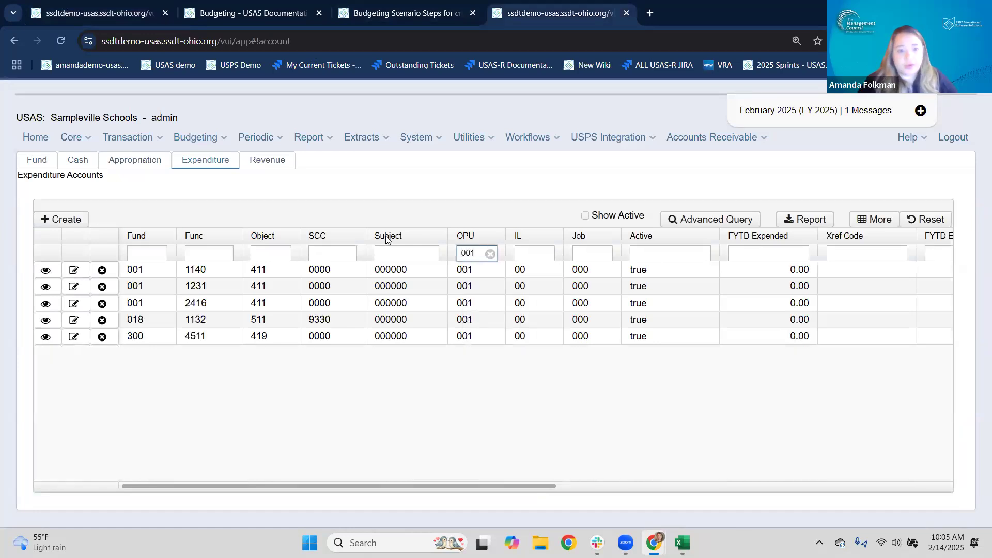
Open the function 1140, object 411 expenditure account in full view and examine its Next Year Proposed amount
click(46, 270)
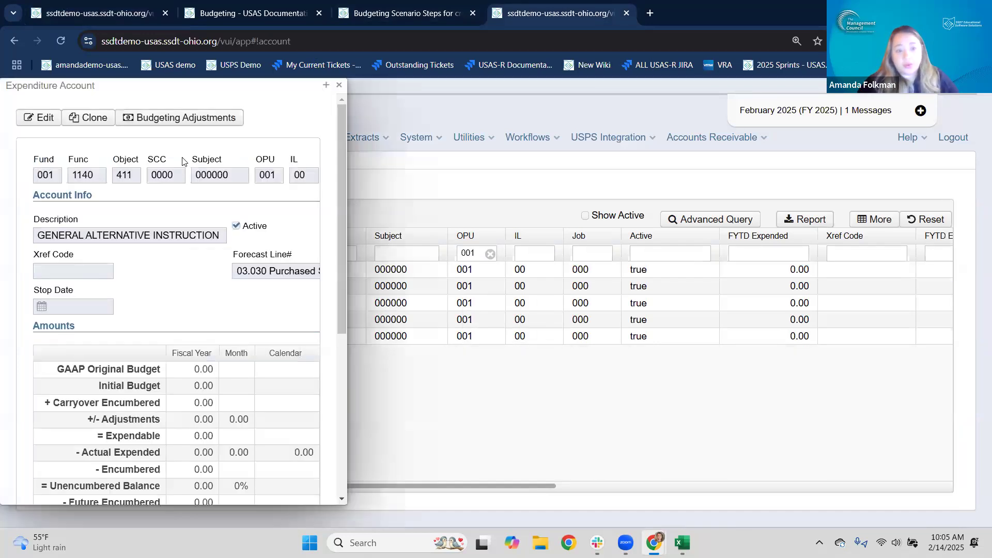
click(326, 85)
scroll(366, 358, down, 5)
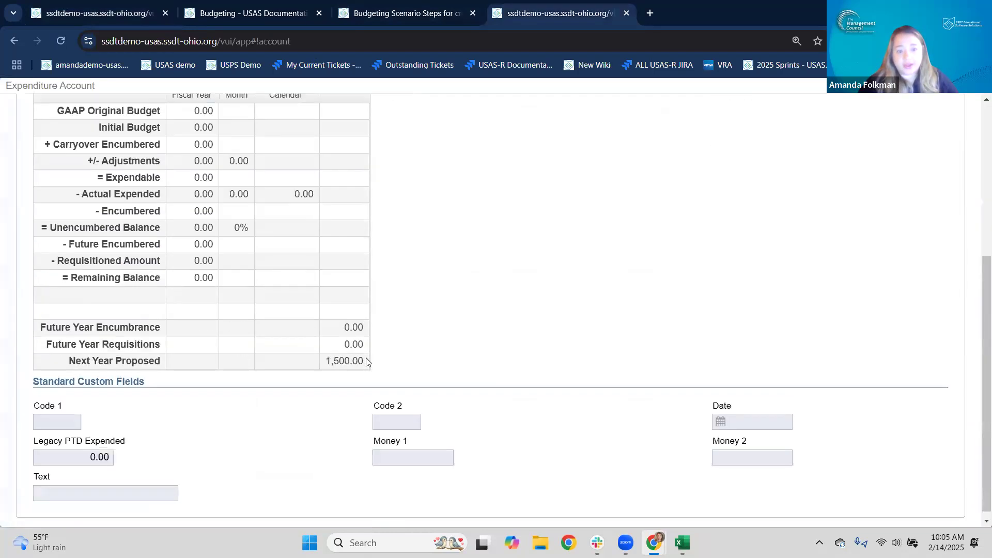
double_click(367, 364)
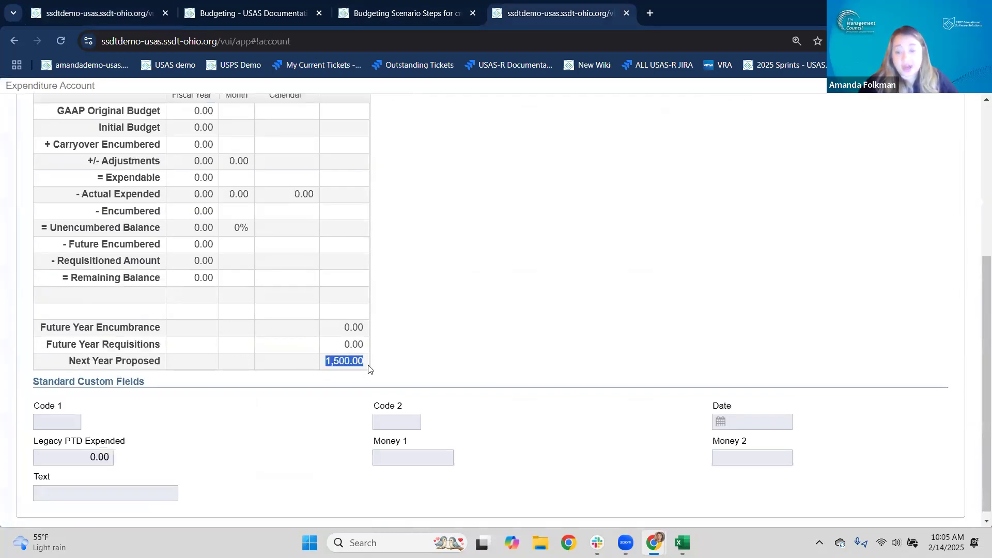
scroll(372, 331, up, 5)
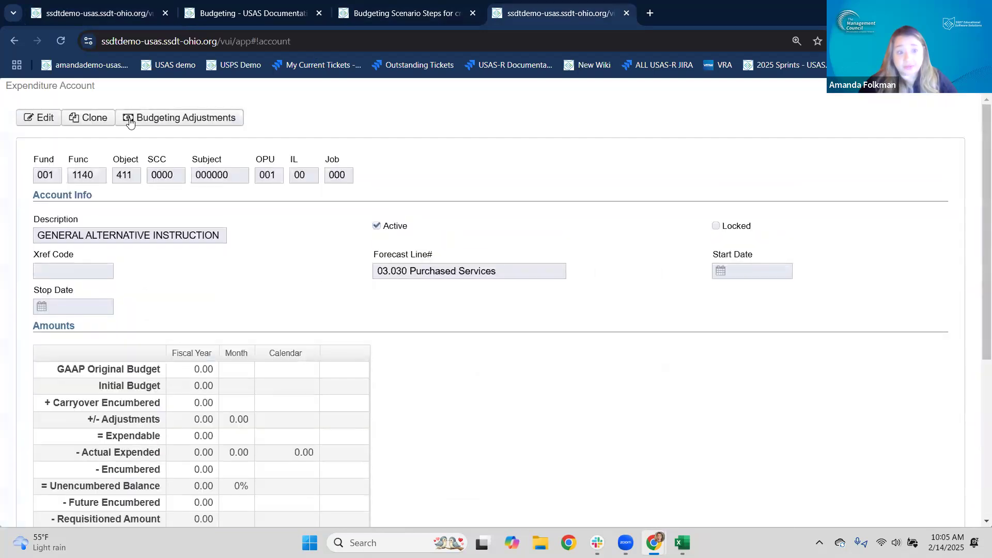
Check the budgeting adjustments of the function 1140 account and close the account
click(193, 125)
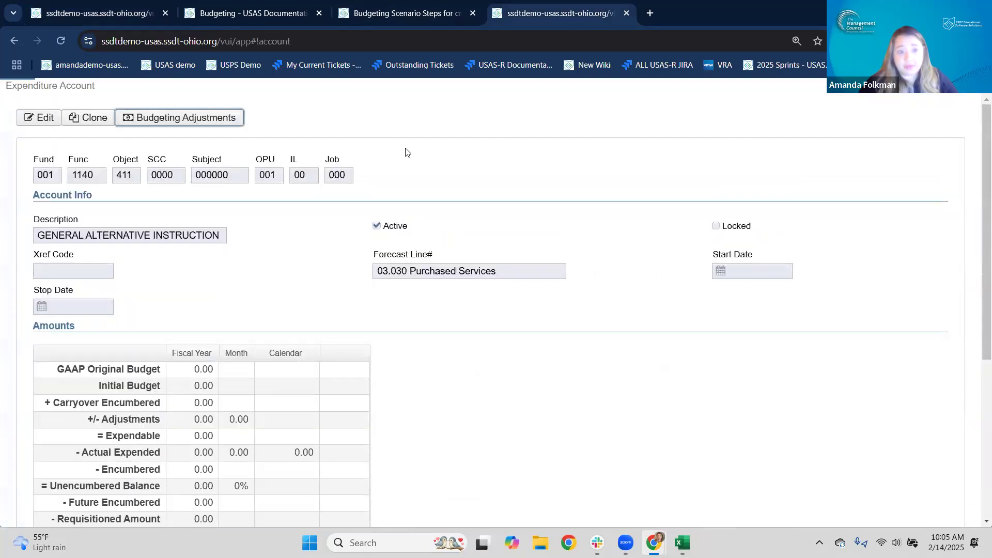
click(441, 97)
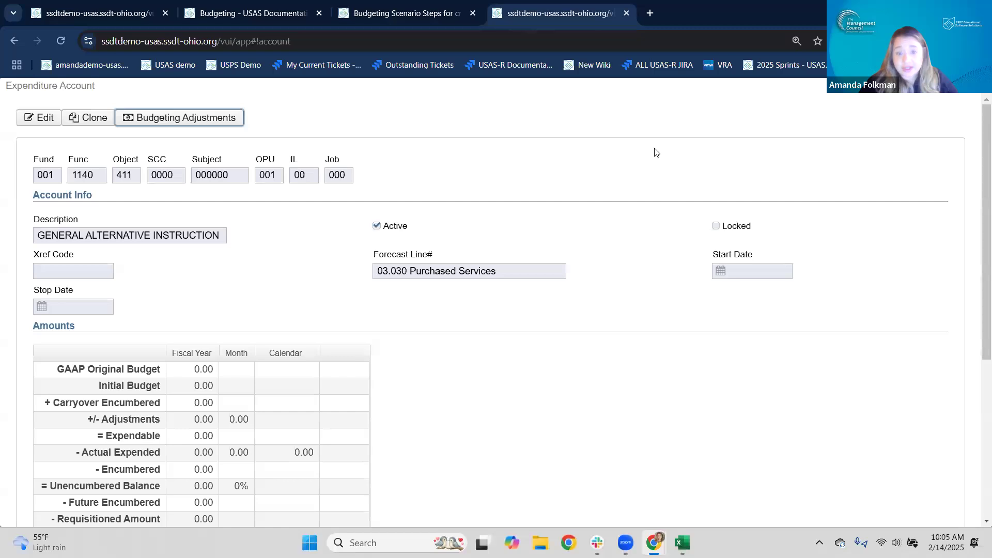
click(980, 86)
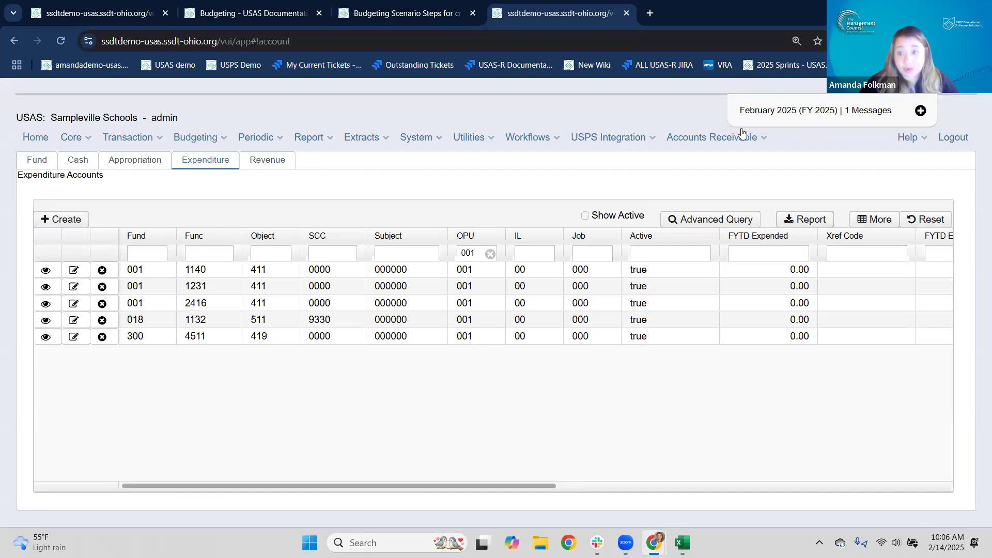
Make July 2025 the current posting period and confirm the change of fiscal year
click(71, 141)
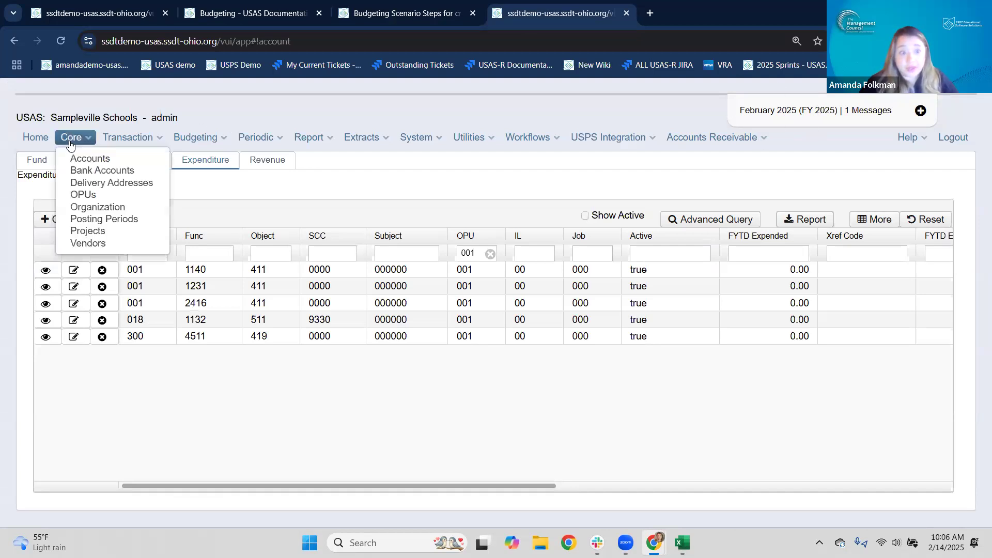
click(104, 219)
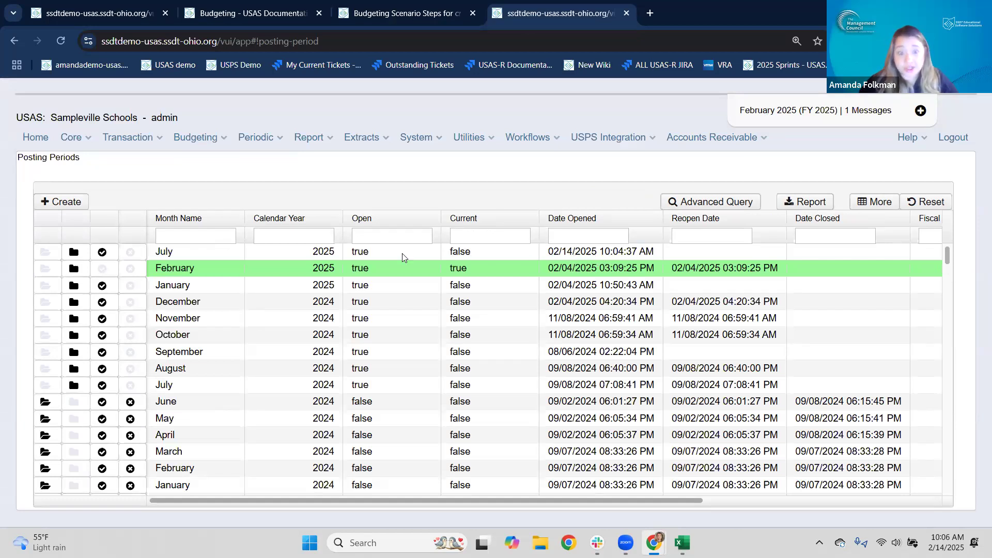
click(102, 253)
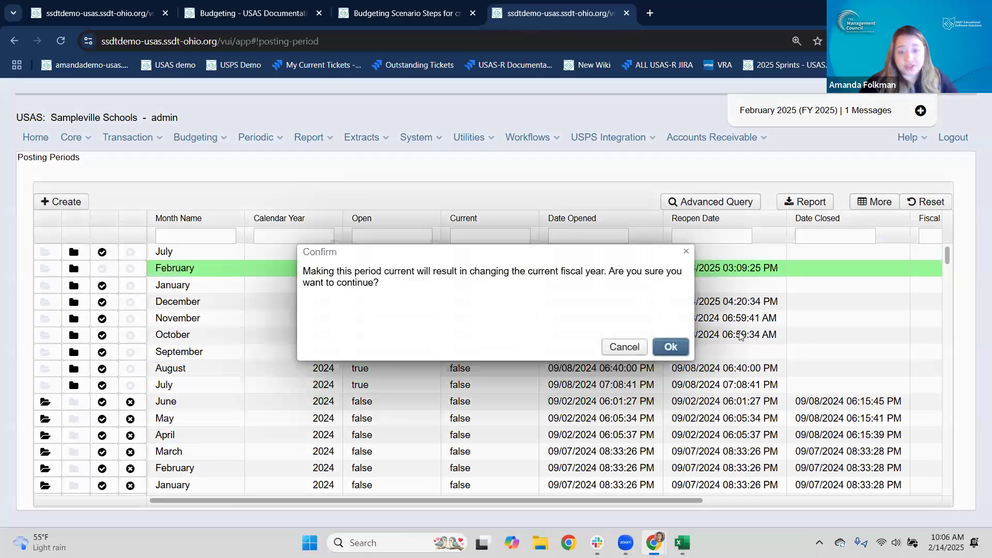
click(665, 347)
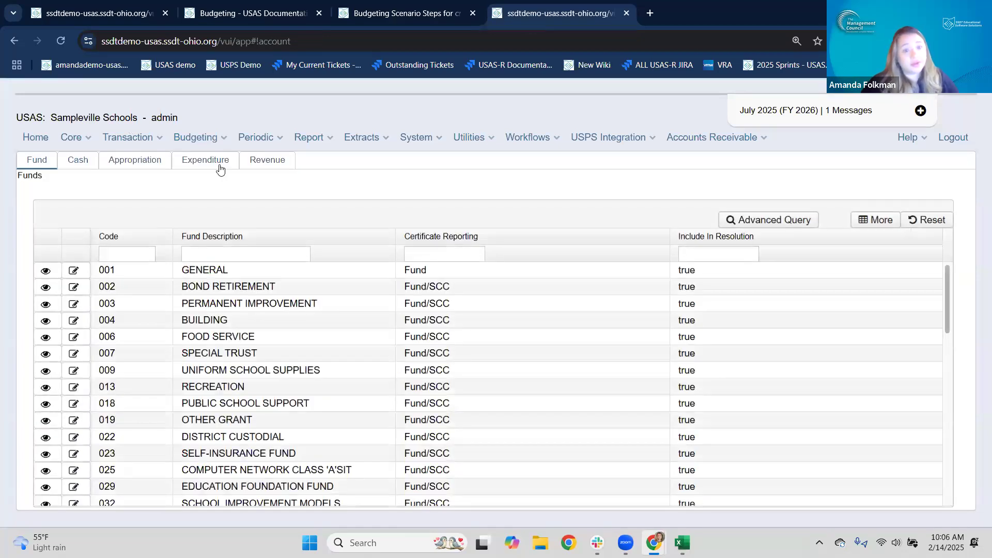
Return to the expenditure accounts under the new current period and filter them by OPU 001
click(220, 164)
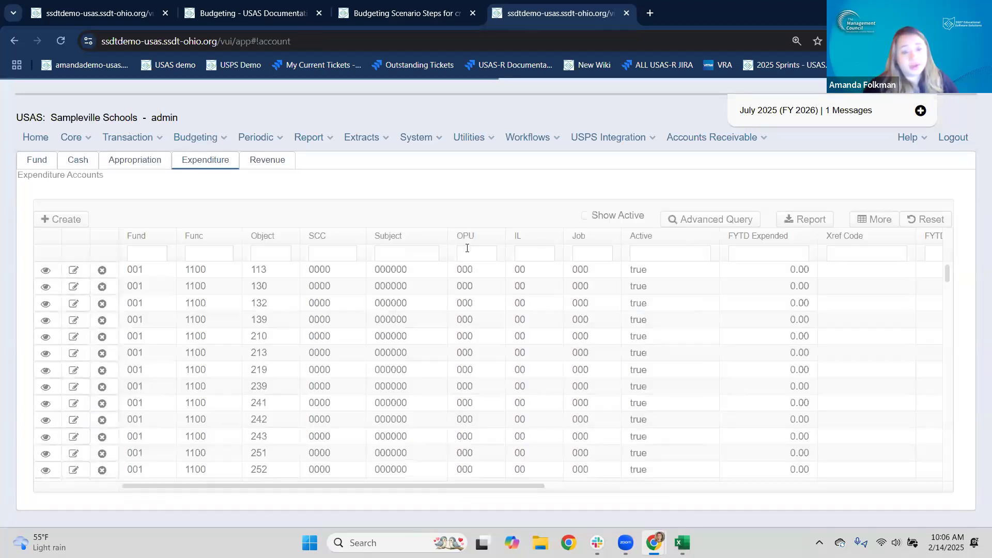
click(473, 254)
text(00)
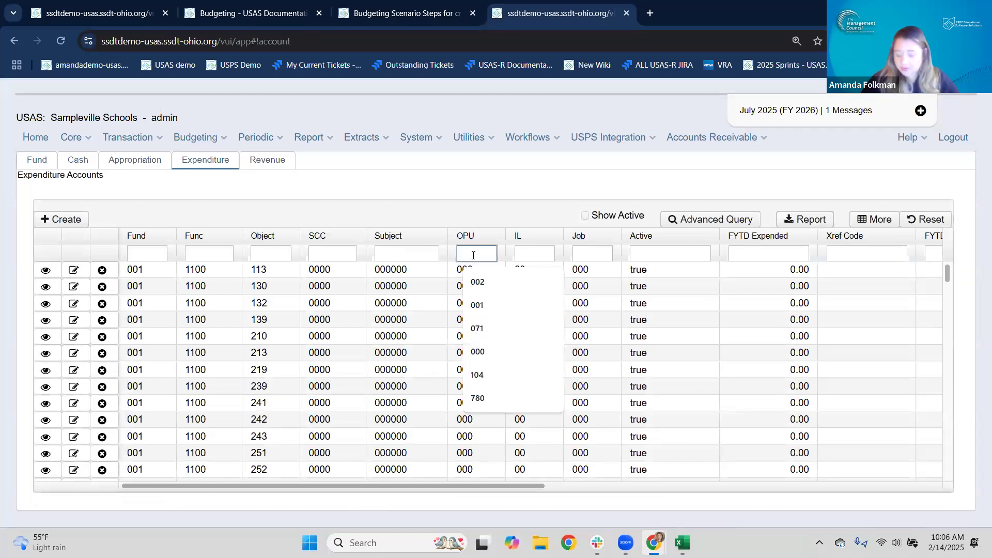
text(1)
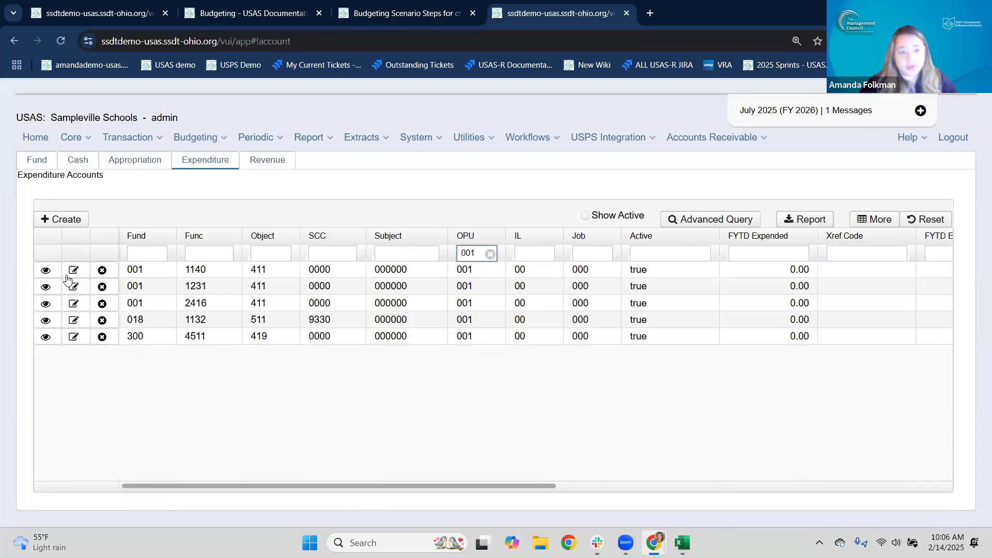
Open the function 1140, object 411 account in full view and examine its fiscal year Initial Budget amount
click(45, 270)
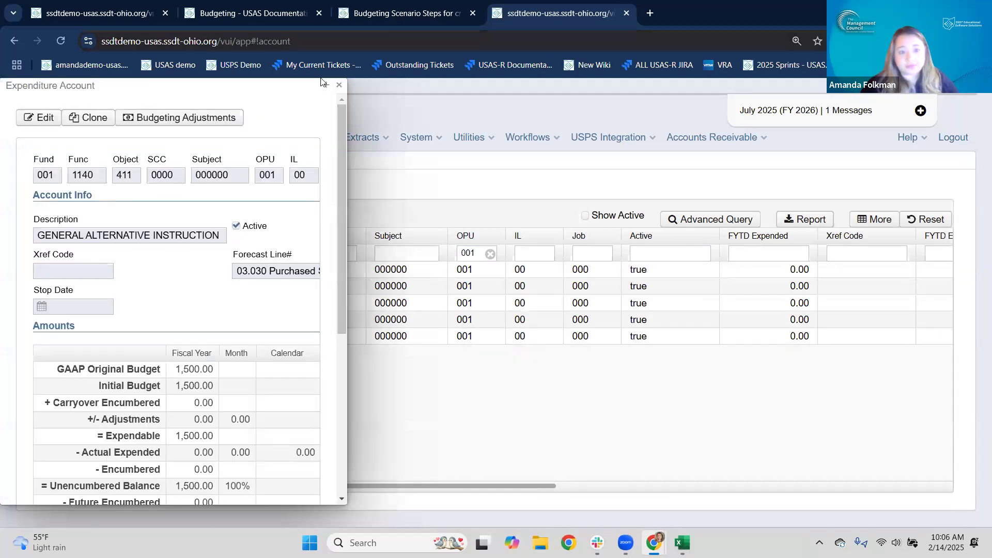
click(326, 86)
scroll(150, 308, down, 1)
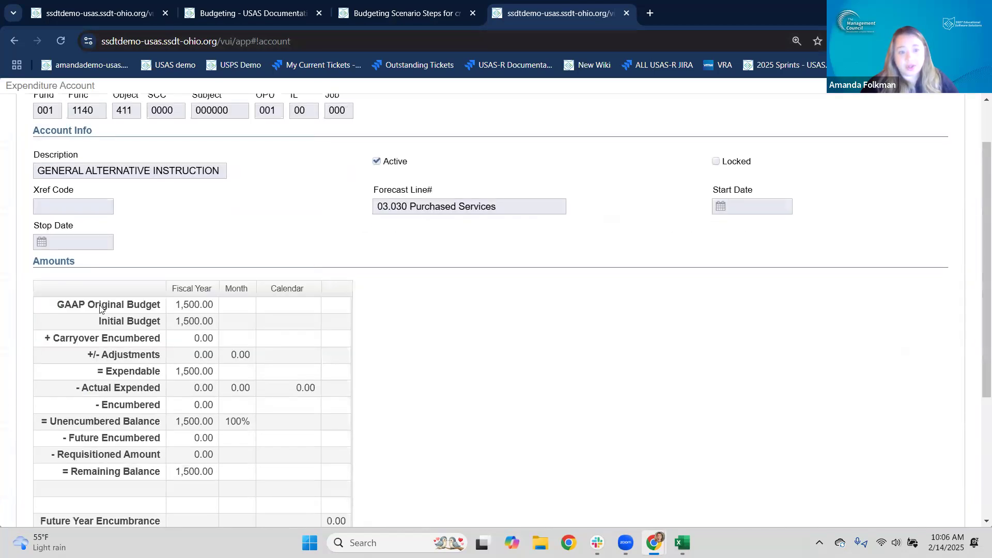
drag(174, 322, 221, 324)
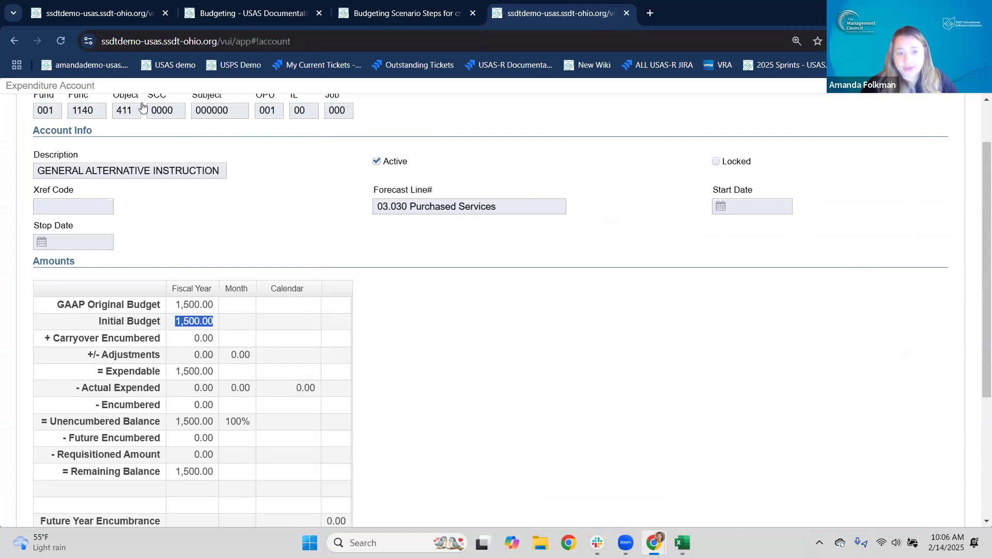
Examine the account's budgeting transactions and compare them with its GAAP Original Budget and Initial Budget amounts
scroll(165, 131, up, 1)
click(162, 122)
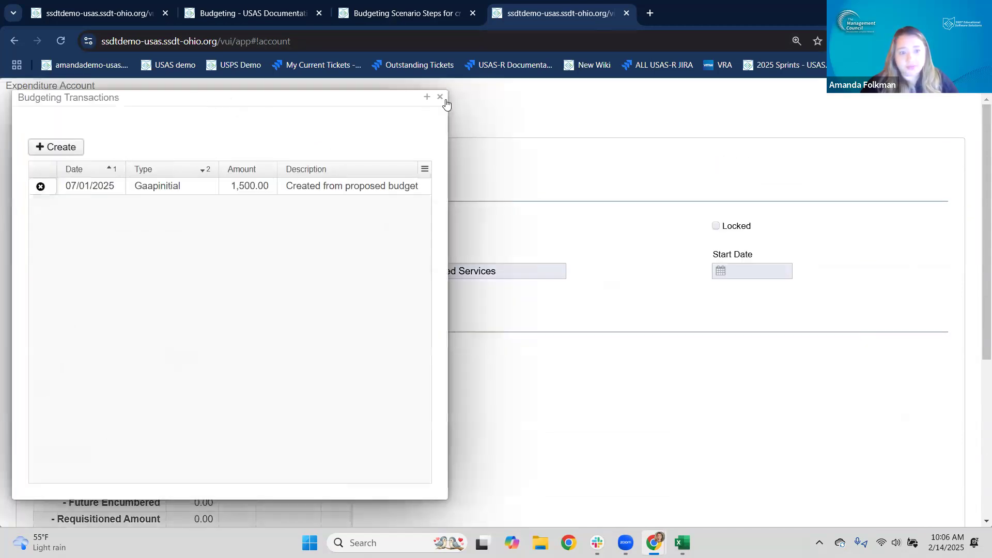
click(441, 97)
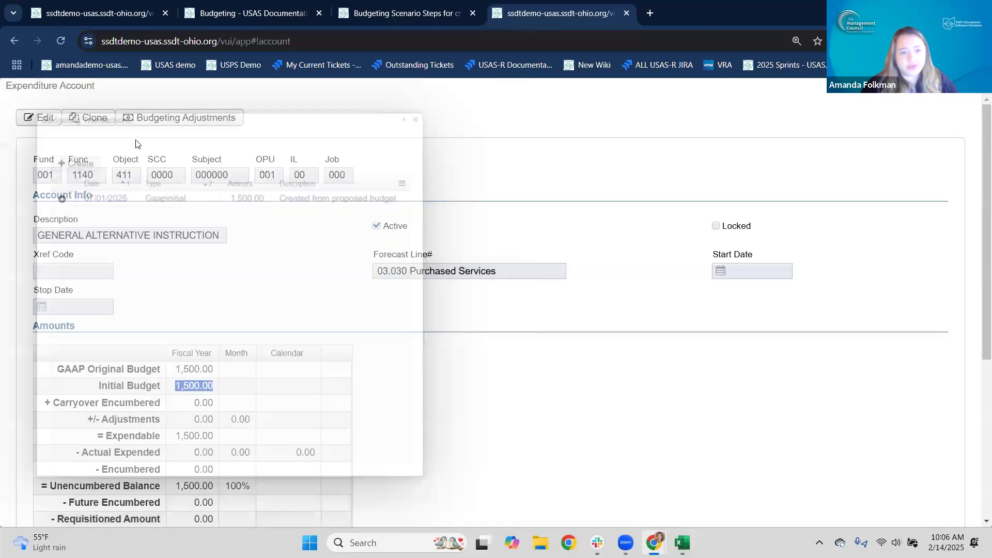
click(140, 127)
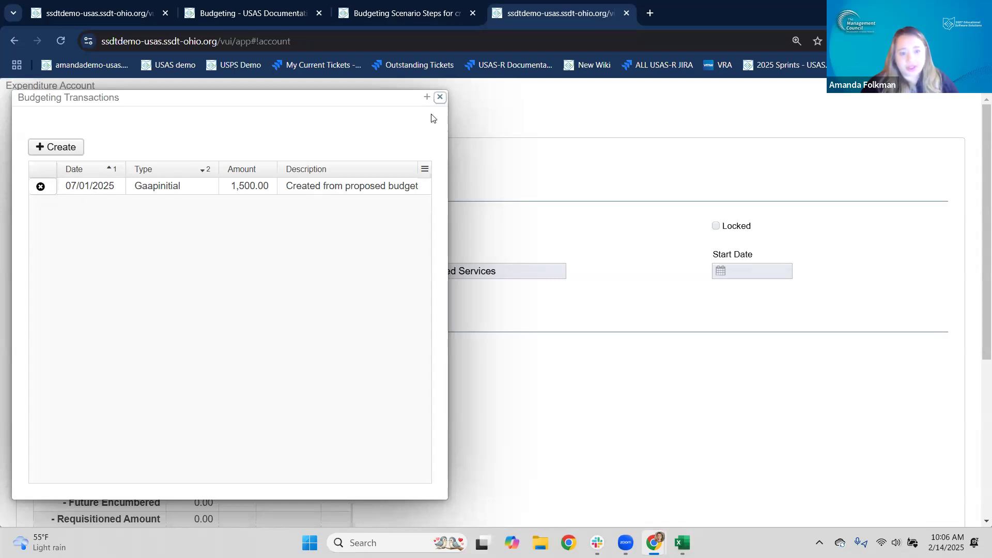
click(440, 98)
click(187, 387)
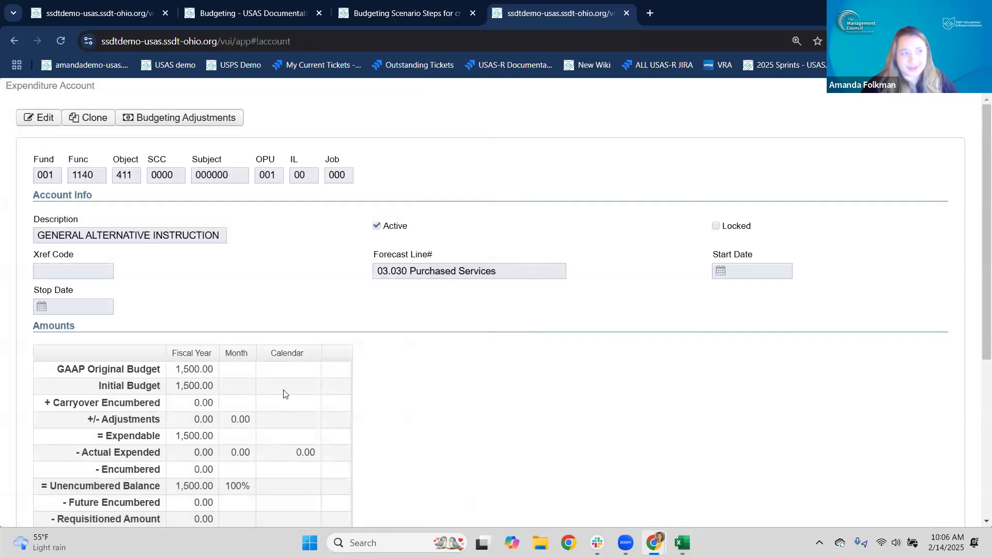
scroll(192, 318, down, 1)
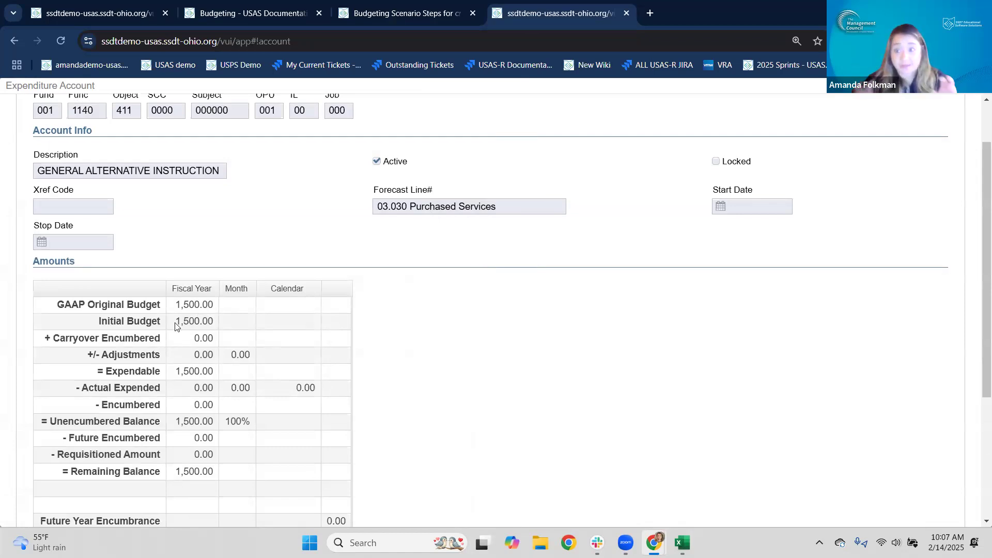
Recheck the function 1140, object 411 account's fiscal year Initial Budget amount and close the account
drag(174, 325, 216, 327)
scroll(345, 313, up, 1)
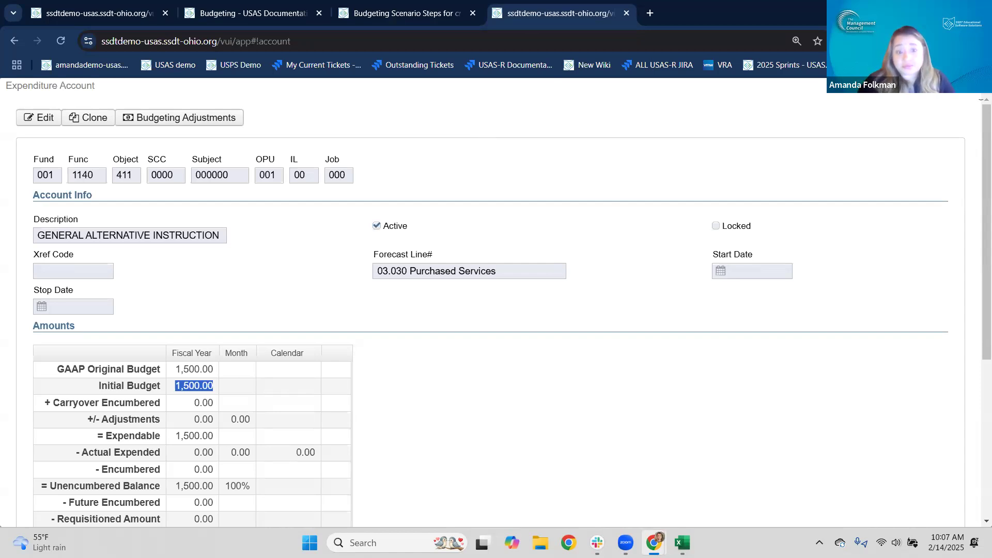
click(980, 86)
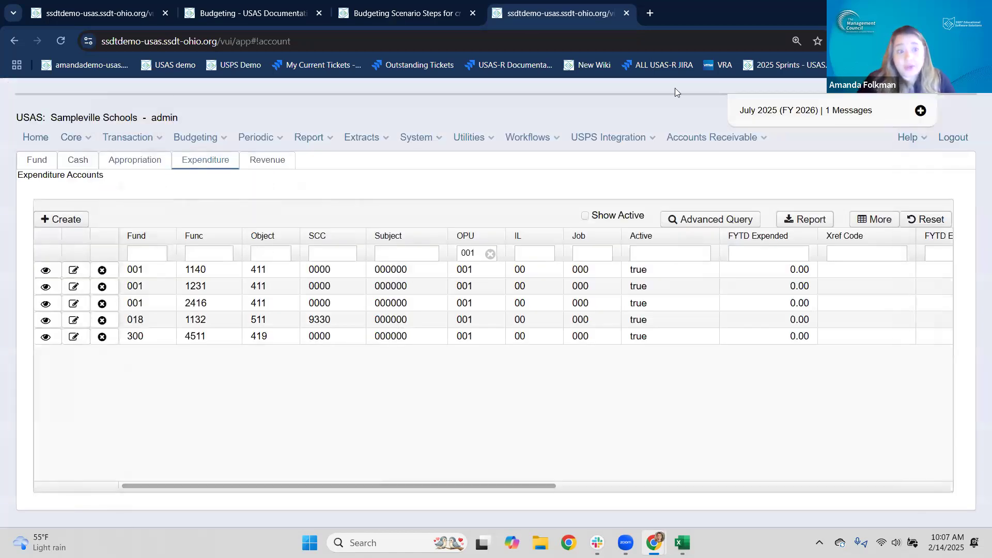
Make February 2025 the current posting period again and confirm the change of fiscal year
click(75, 139)
click(100, 215)
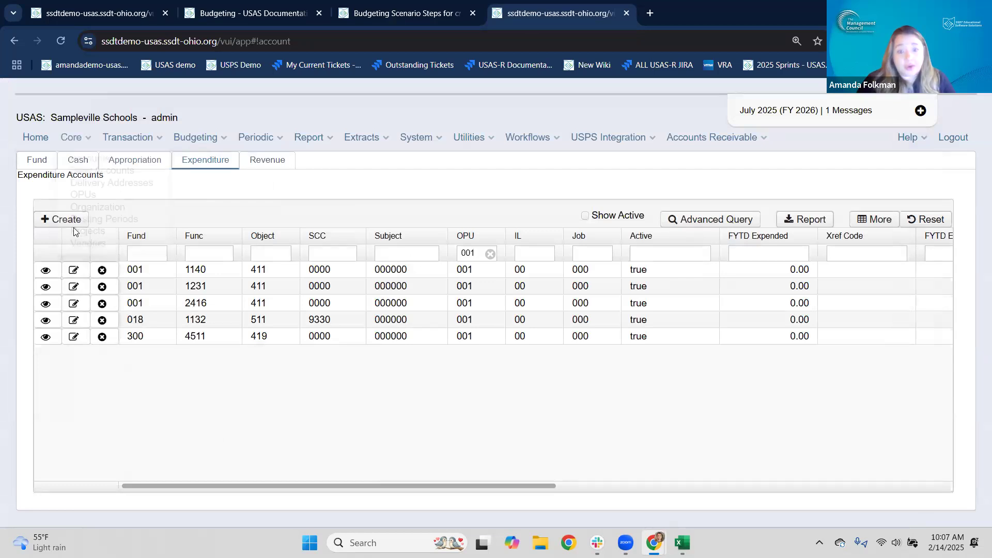
click(102, 268)
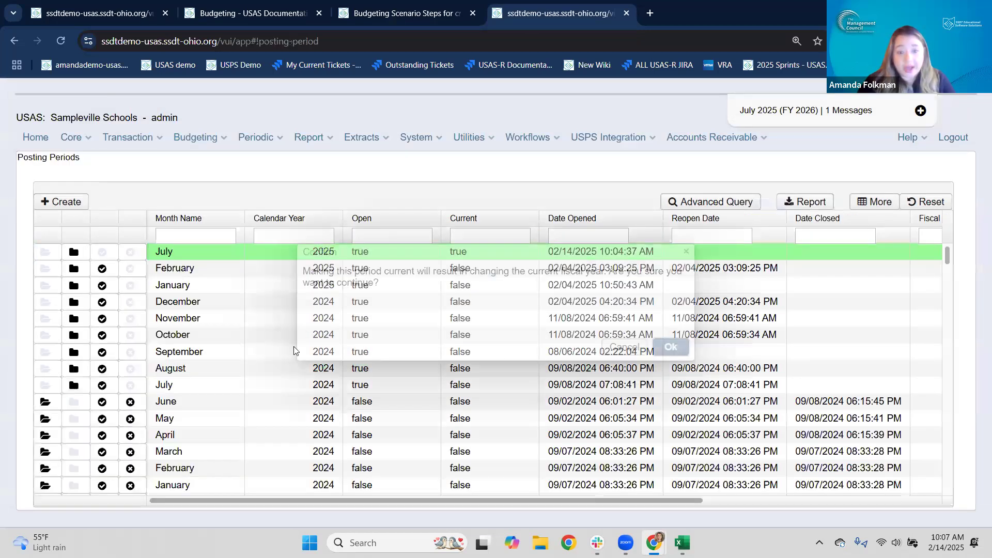
click(672, 348)
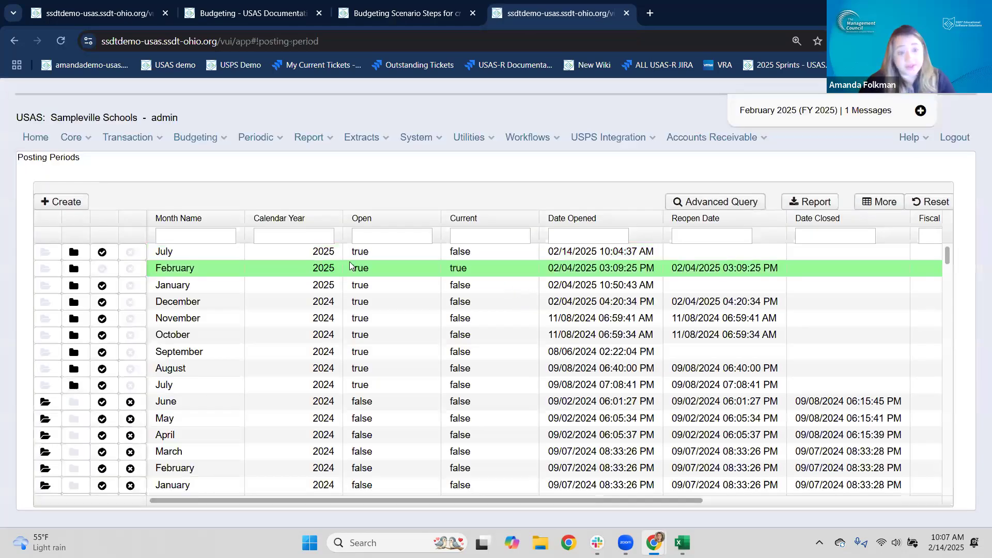
Delete the fiscal year 2026 proposed budgets for function 1100, object 132 and function 1140, object 411, confirming each deletion
click(195, 142)
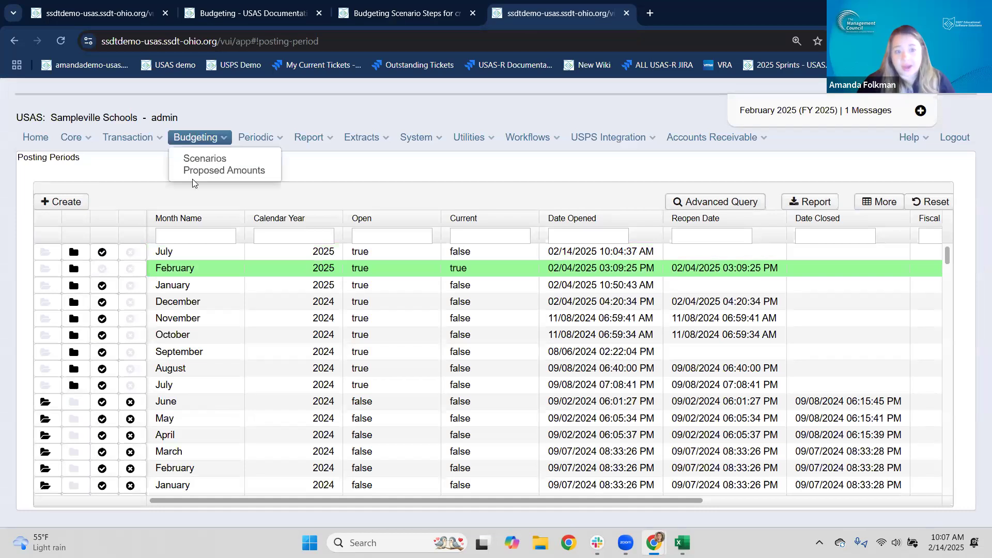
click(197, 172)
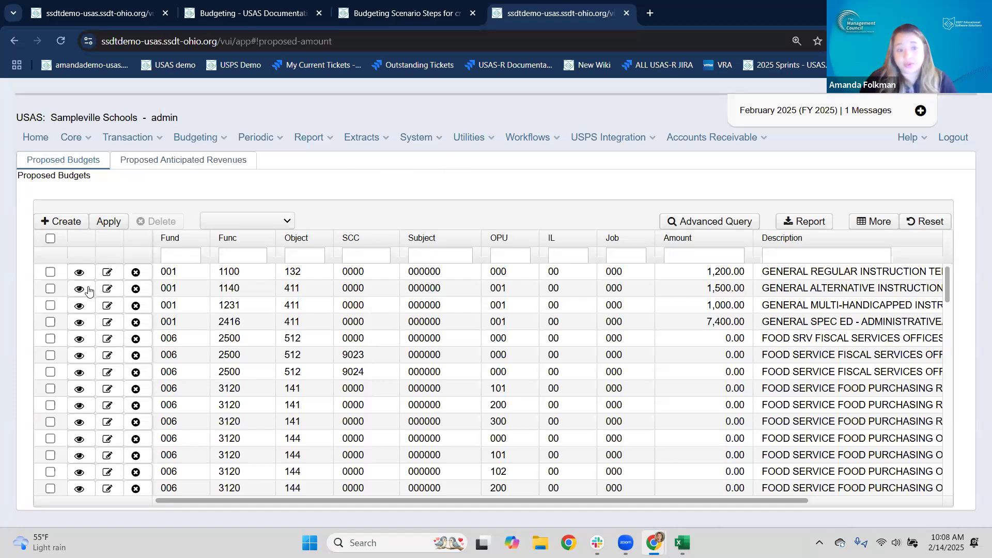
click(136, 289)
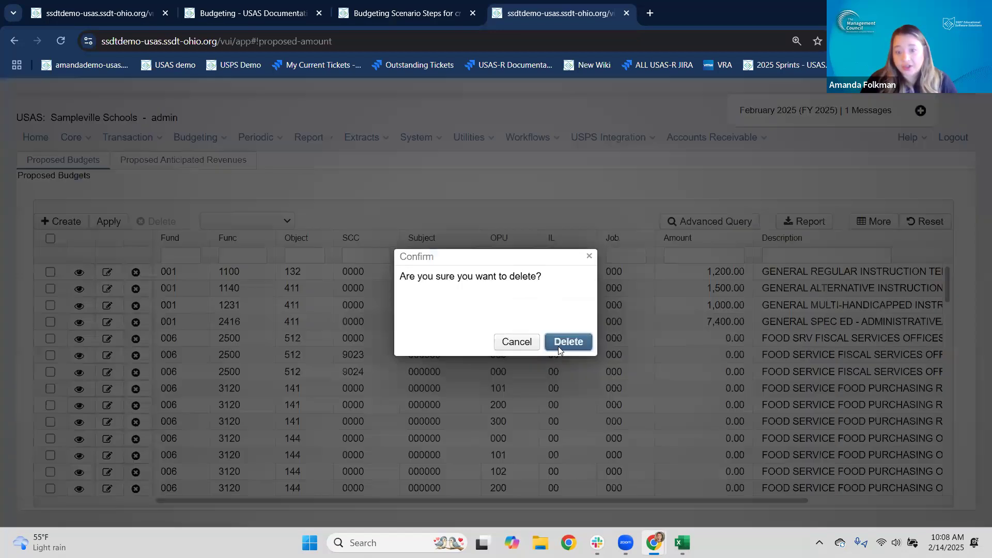
click(569, 341)
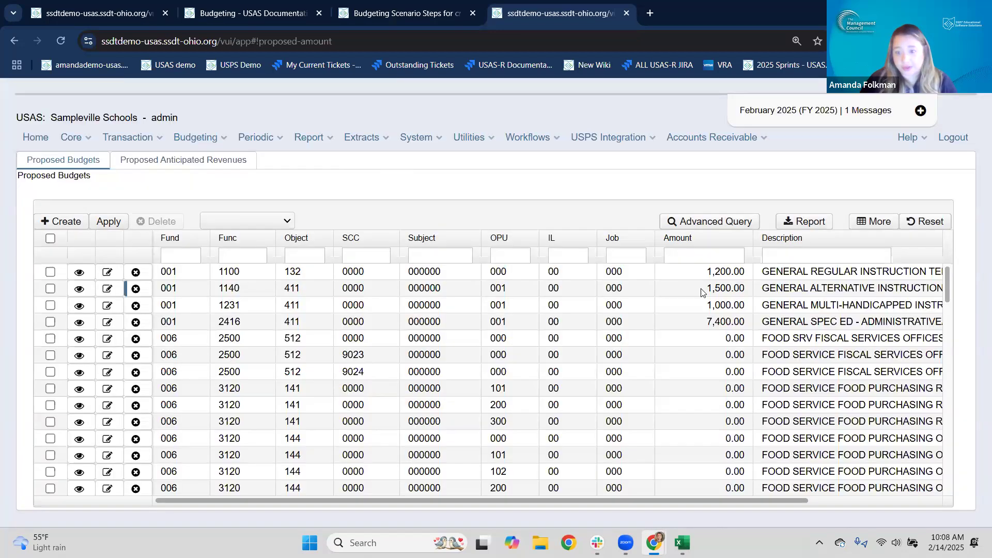
click(136, 289)
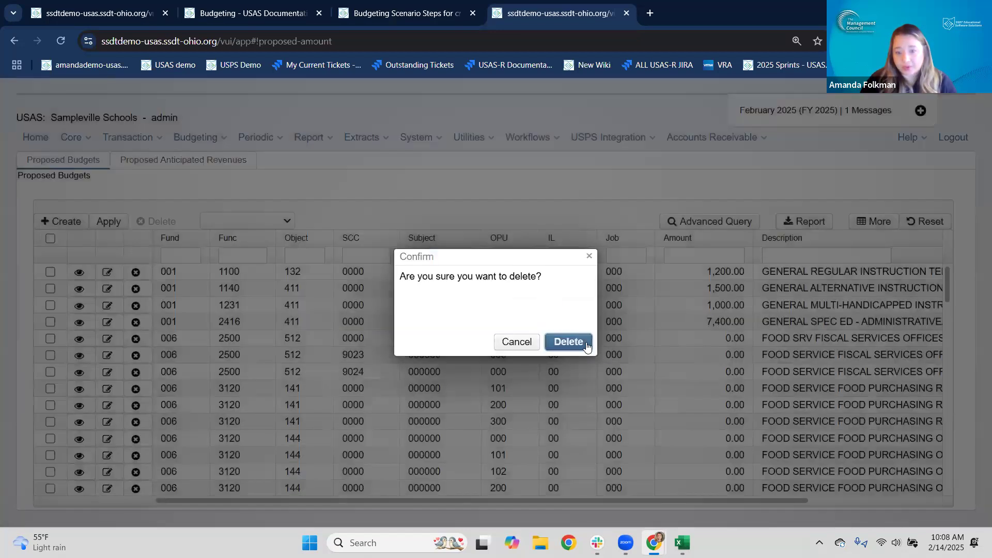
click(584, 344)
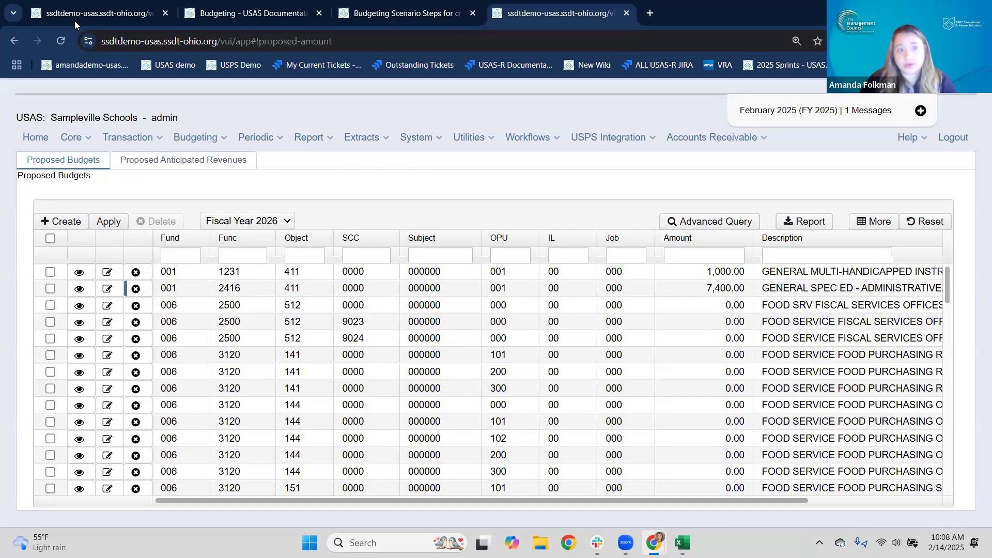
Go back to the expenditure accounts with February 2025 current and filter them by OPU 001
click(90, 14)
click(525, 8)
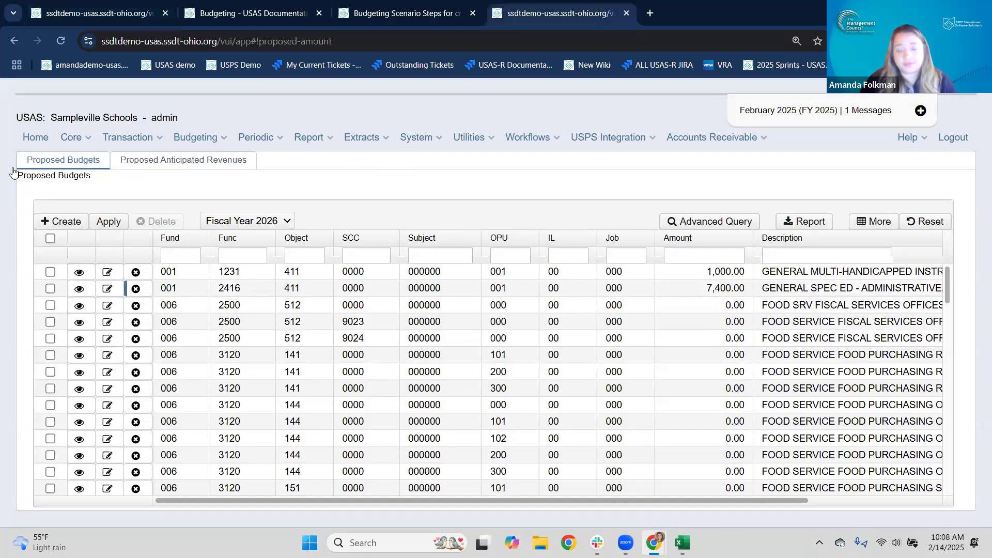
click(73, 137)
click(85, 155)
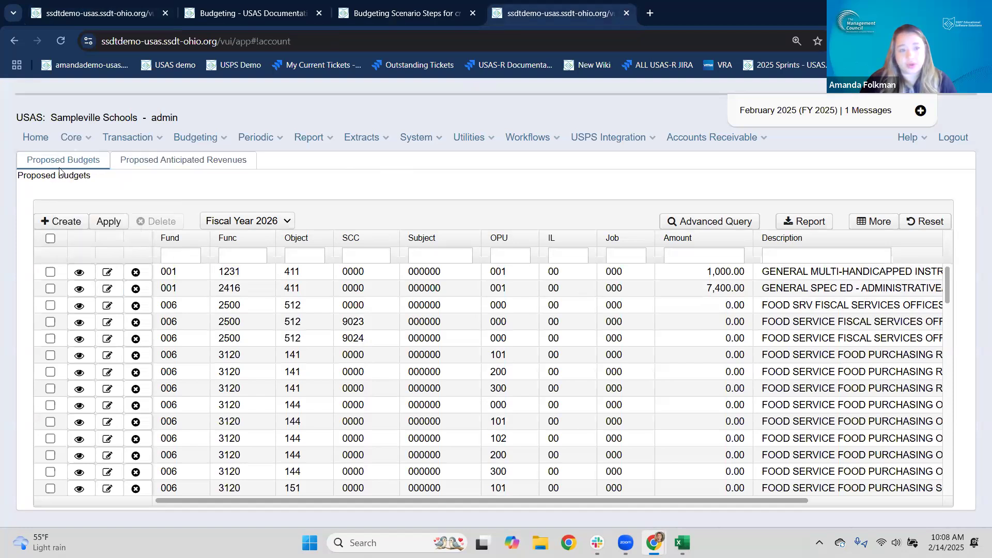
click(205, 161)
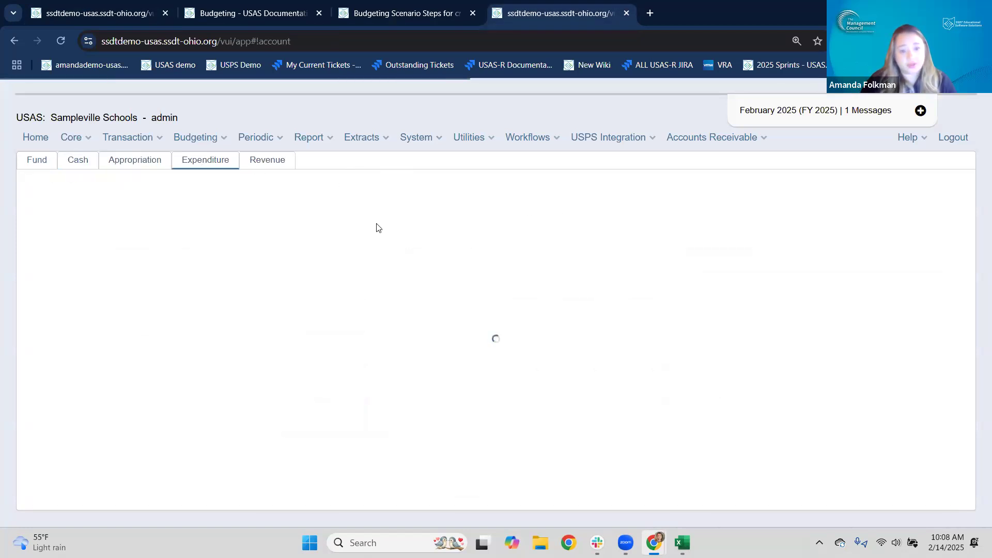
click(469, 254)
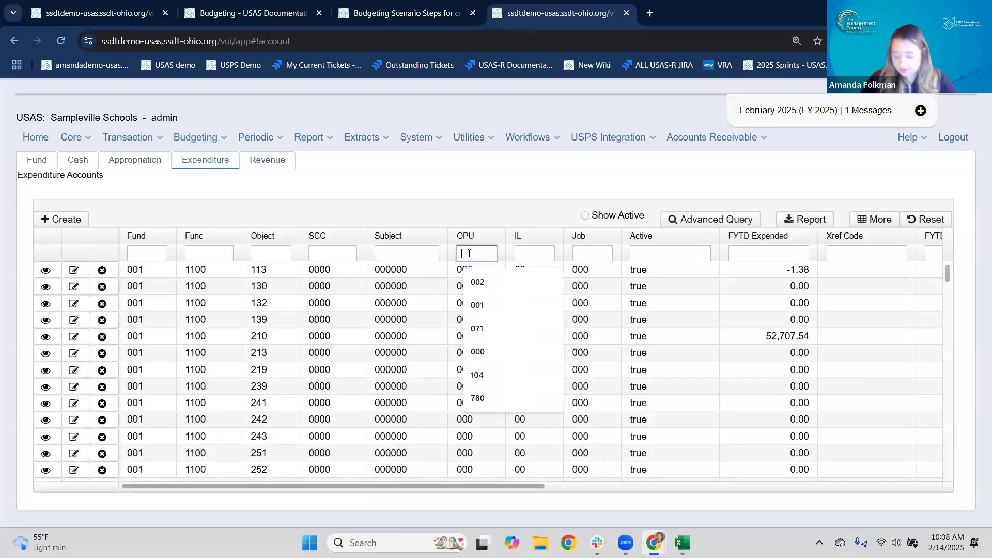
text(001)
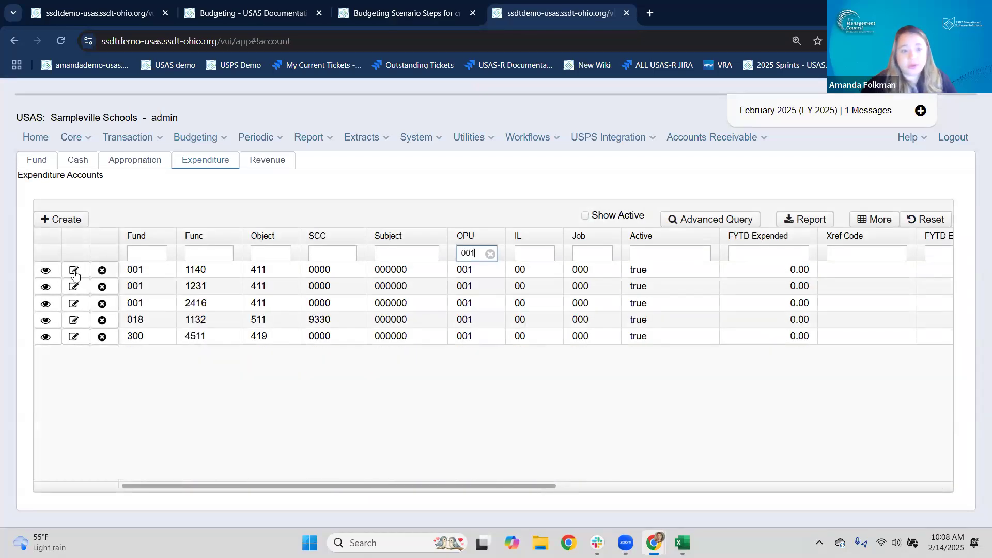
Open the function 1140, object 411 account in full view, examine its Next Year Proposed amount and close it
click(50, 271)
scroll(165, 271, down, 5)
click(328, 86)
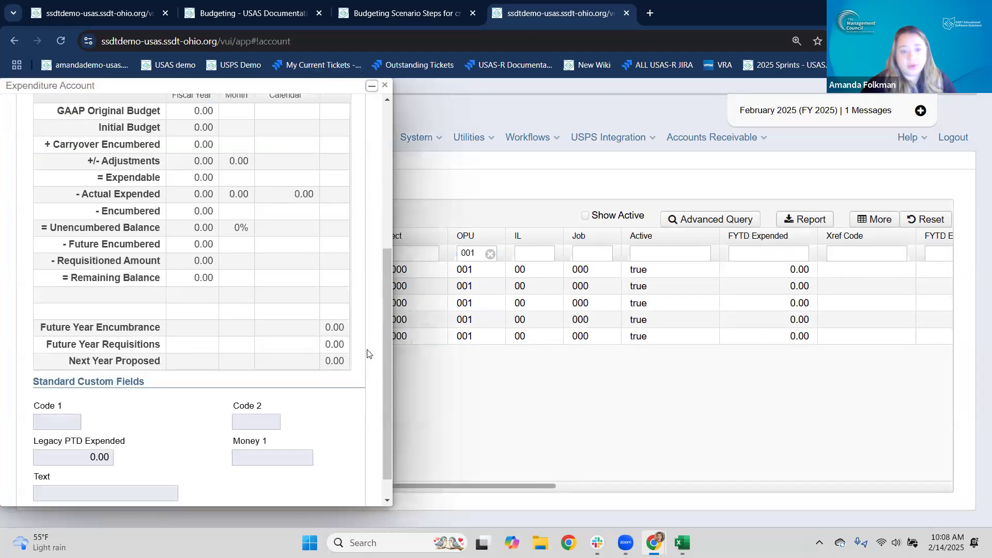
click(333, 361)
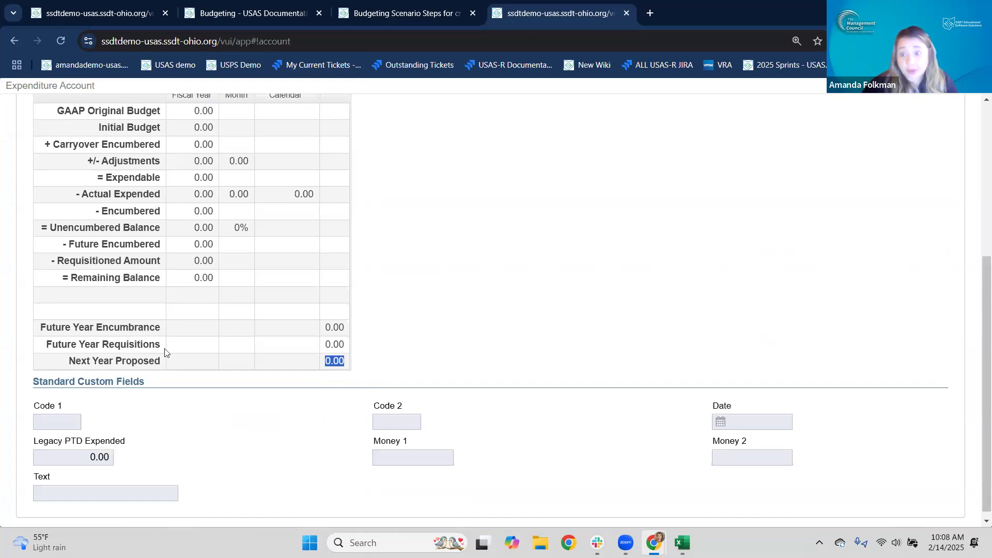
scroll(165, 351, up, 5)
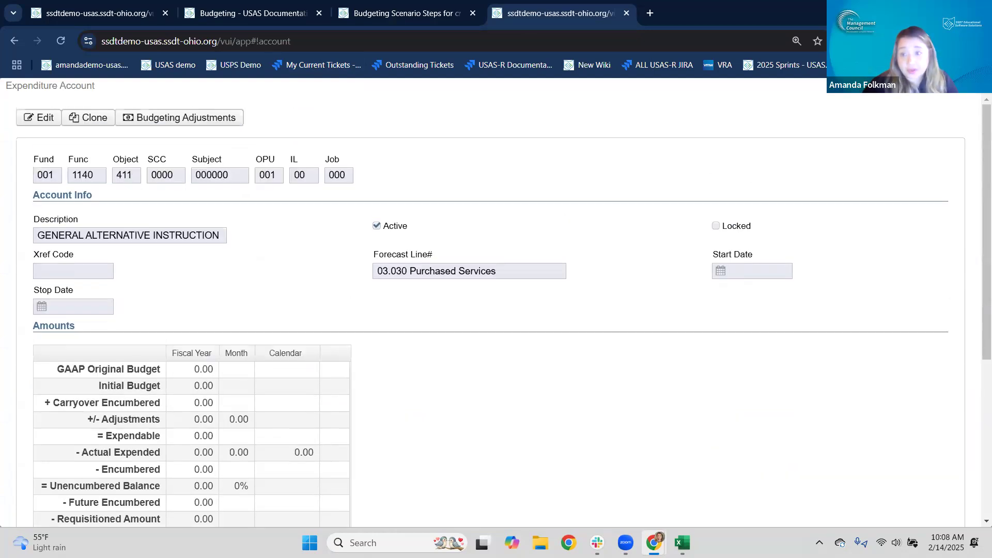
click(980, 86)
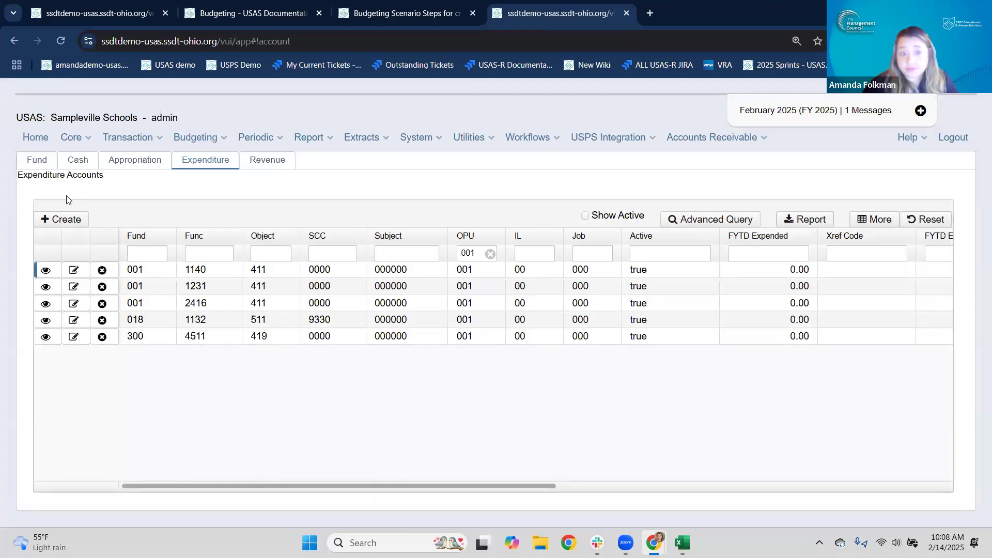
Switch the current posting period to July 2025 and confirm the fiscal year change
click(75, 141)
click(89, 219)
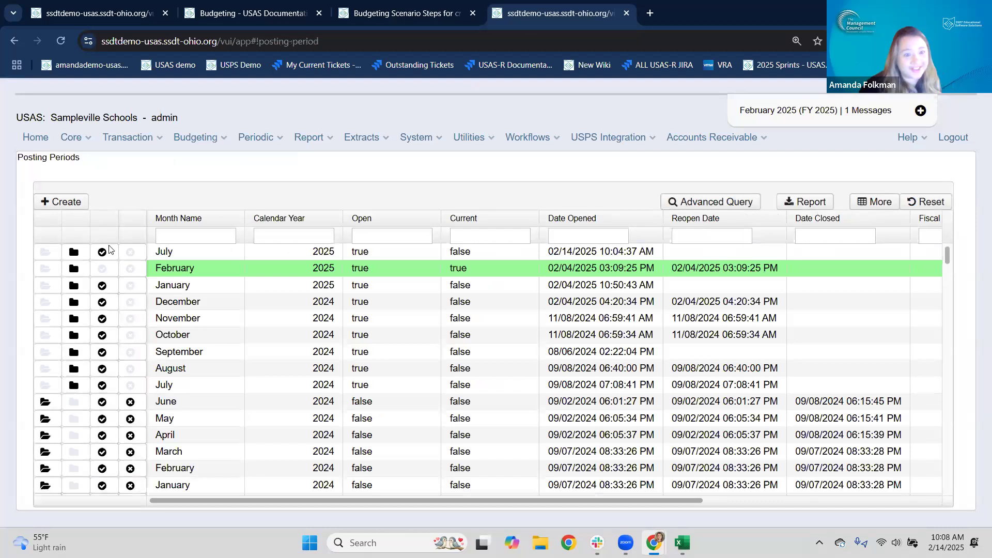
click(102, 252)
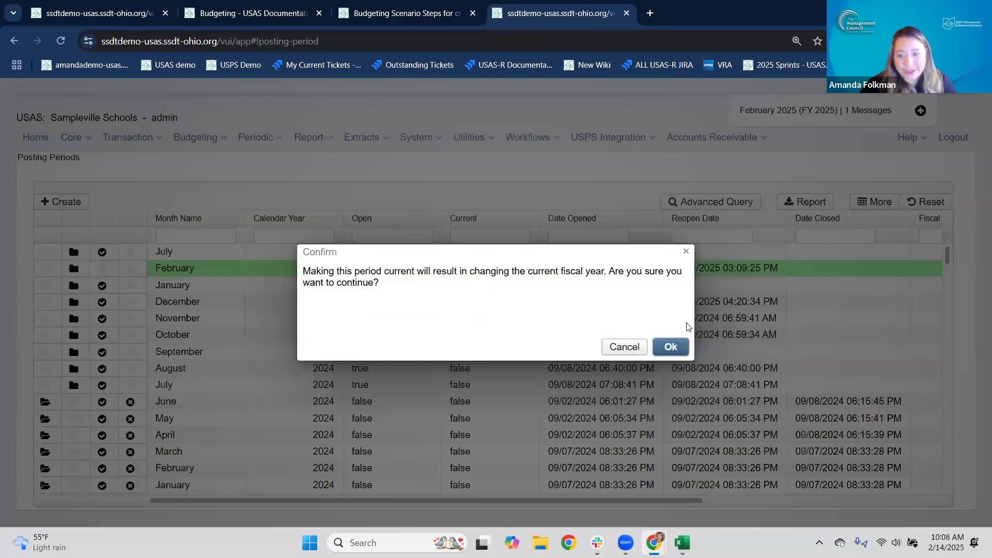
click(671, 347)
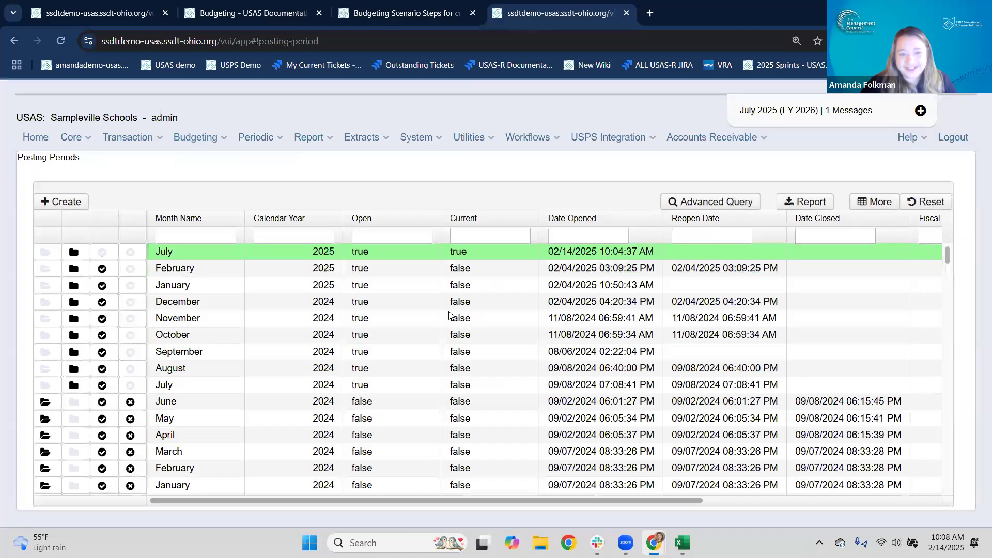
Reopen the expenditure accounts with July 2025 current and filter them by OPU 001
click(78, 137)
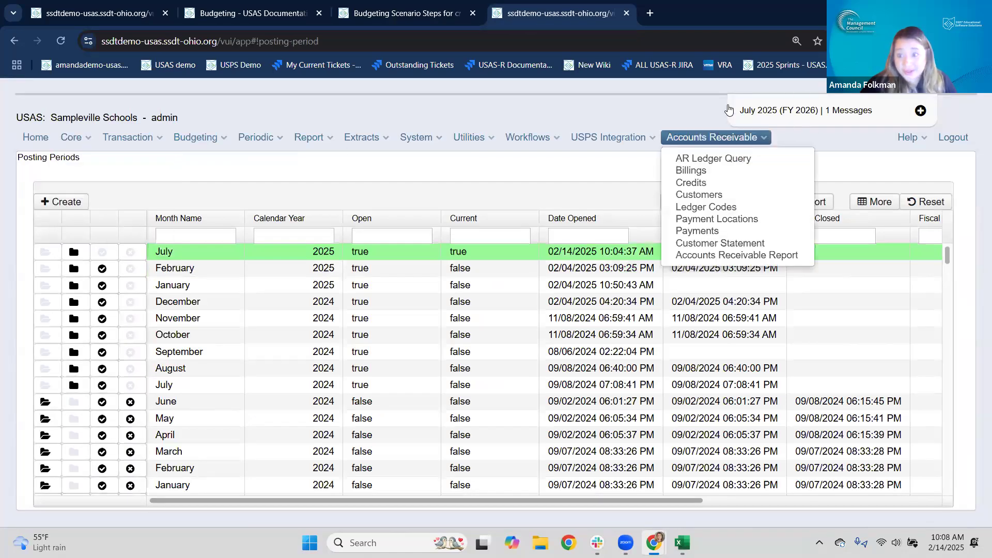
click(86, 159)
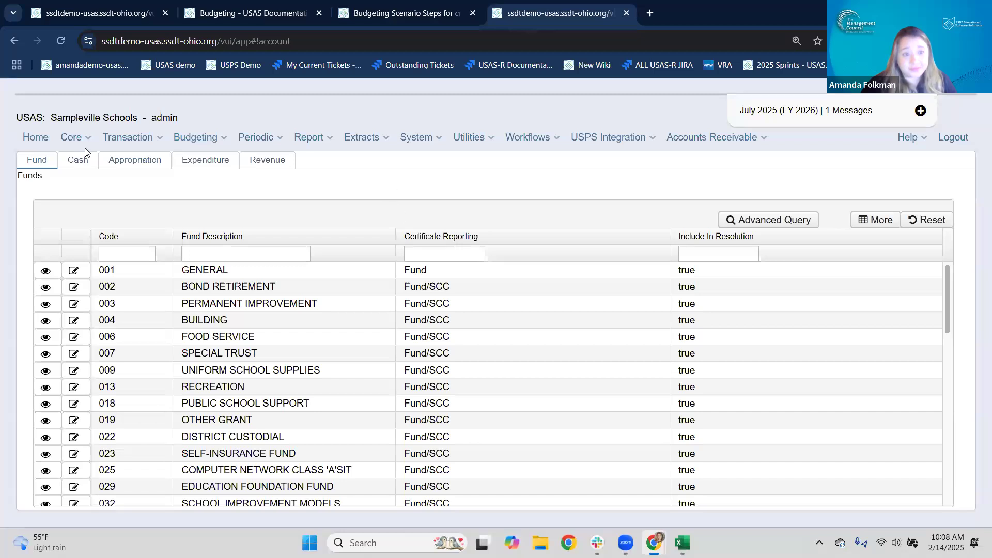
click(187, 164)
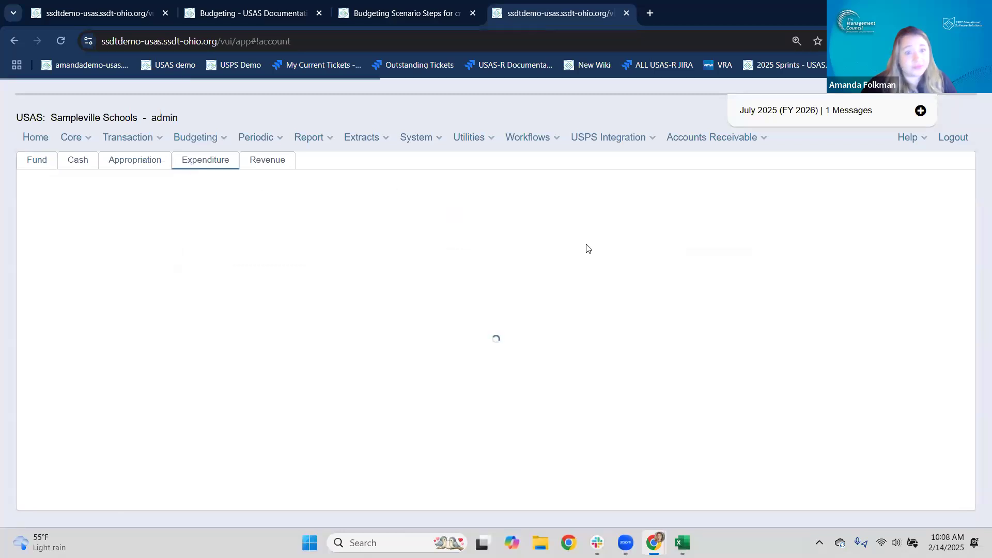
click(474, 253)
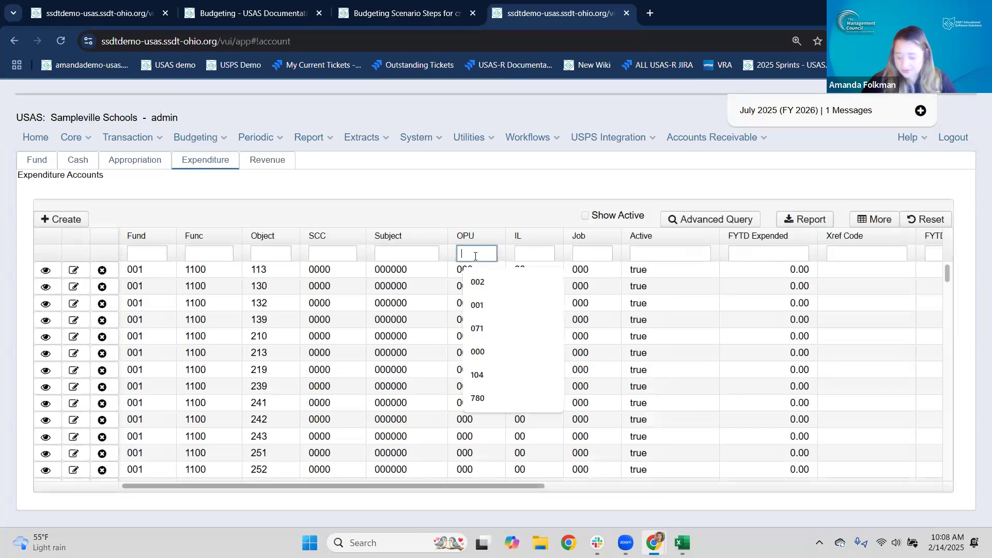
text(001)
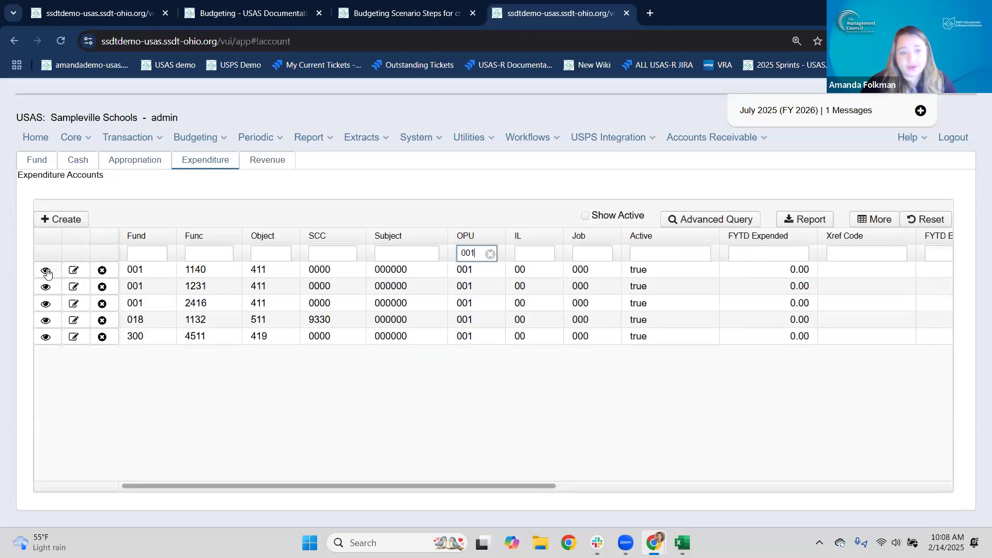
Examine the function 1140, object 411 account's Initial Budget amount in full view, then close it and clear the OPU filter
click(90, 273)
click(325, 85)
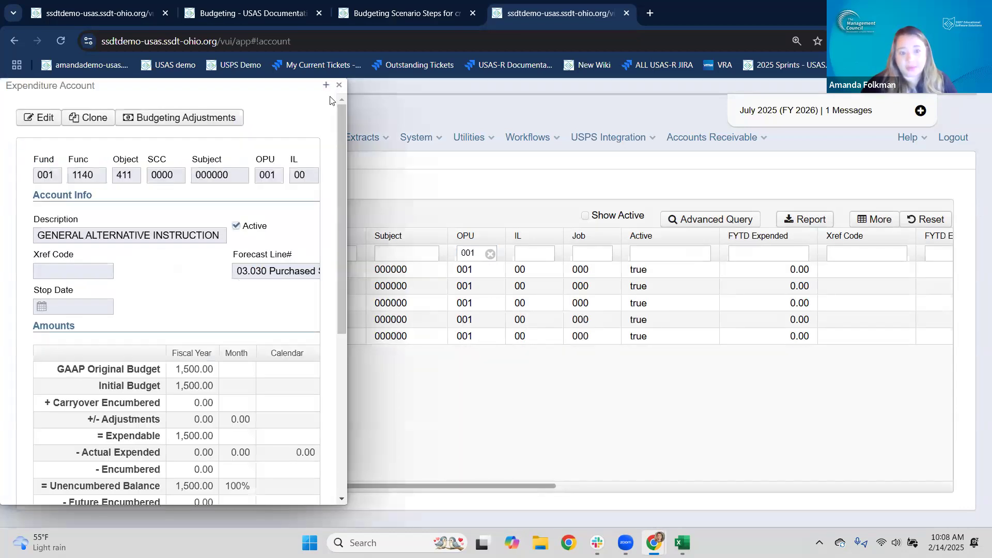
drag(176, 386, 216, 391)
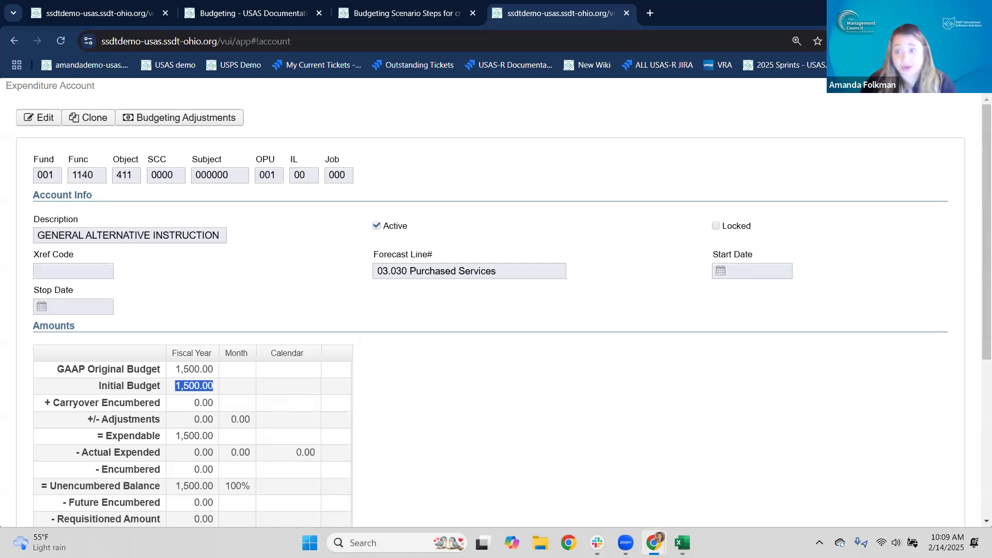
click(981, 85)
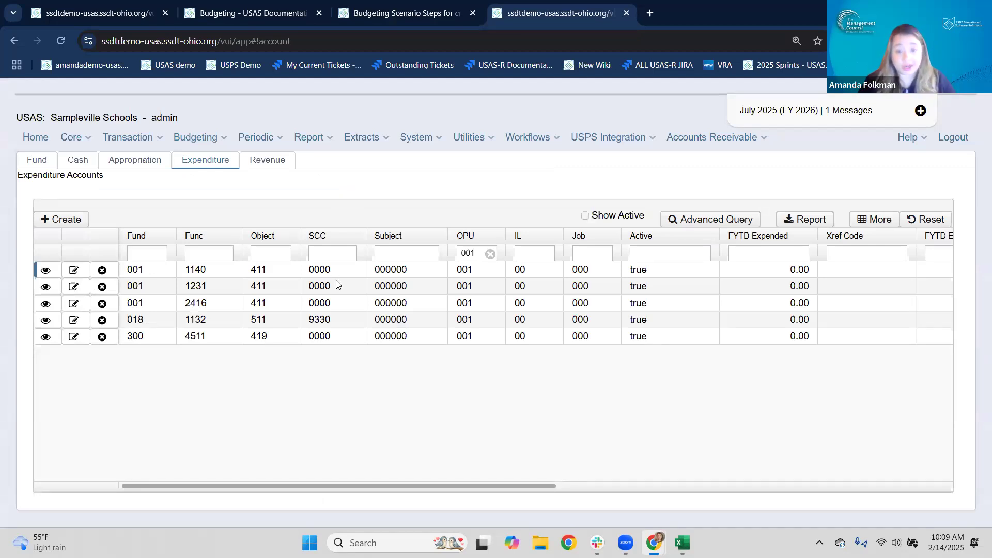
click(490, 254)
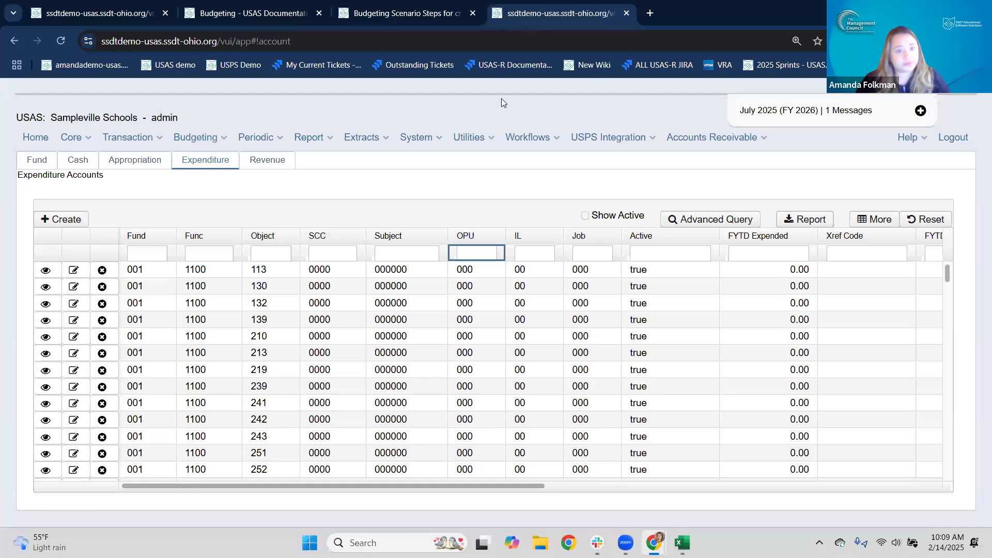
Open the list of budgeting scenarios and switch to the Budgeting page of the USAS Documentation wiki
click(199, 138)
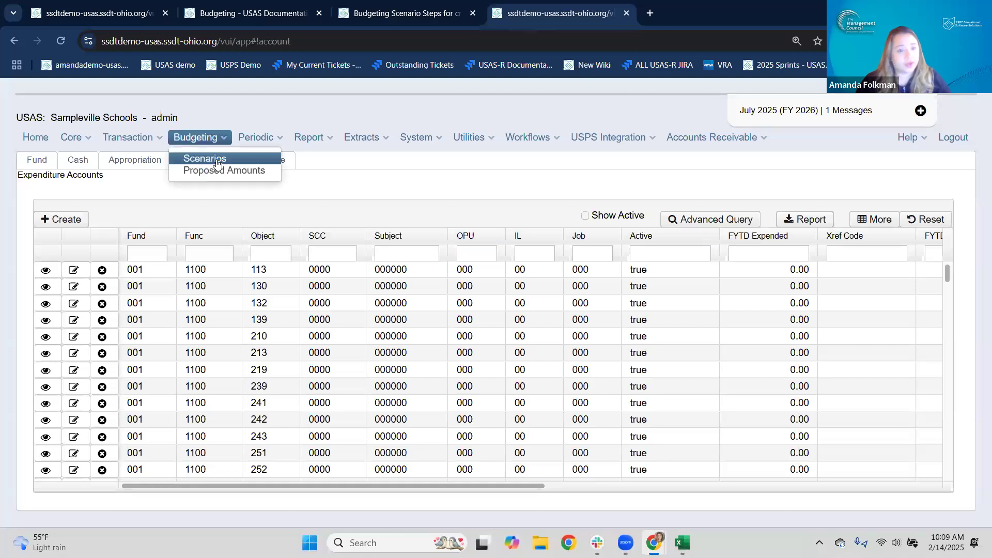
click(216, 160)
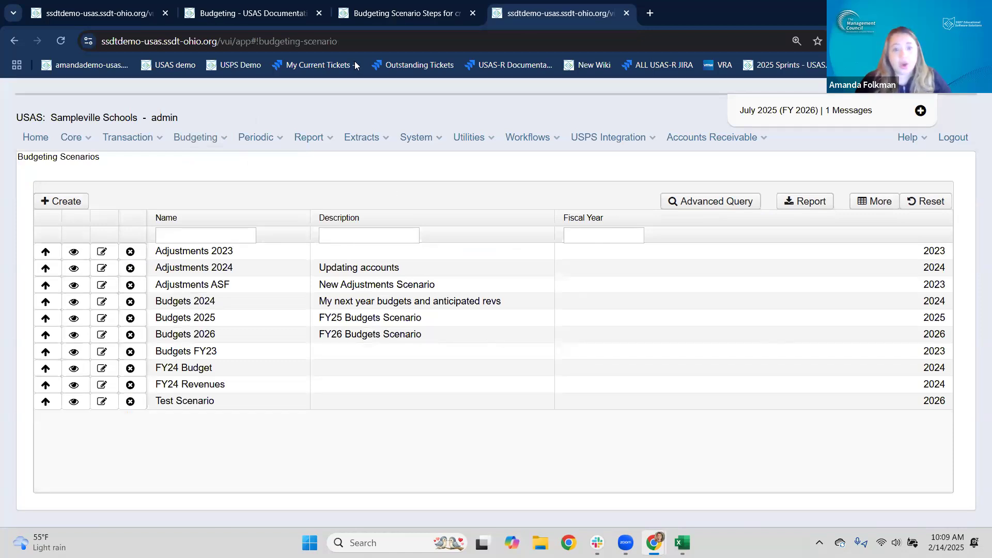
click(264, 16)
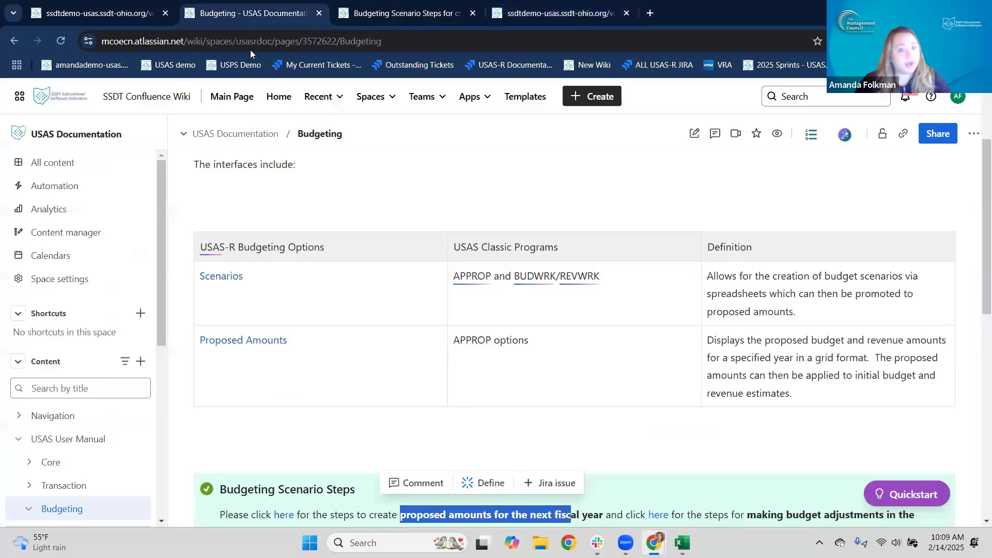
Open the documentation's budgeting scenario steps for making budget adjustments in the current fiscal year
scroll(383, 388, down, 3)
click(572, 399)
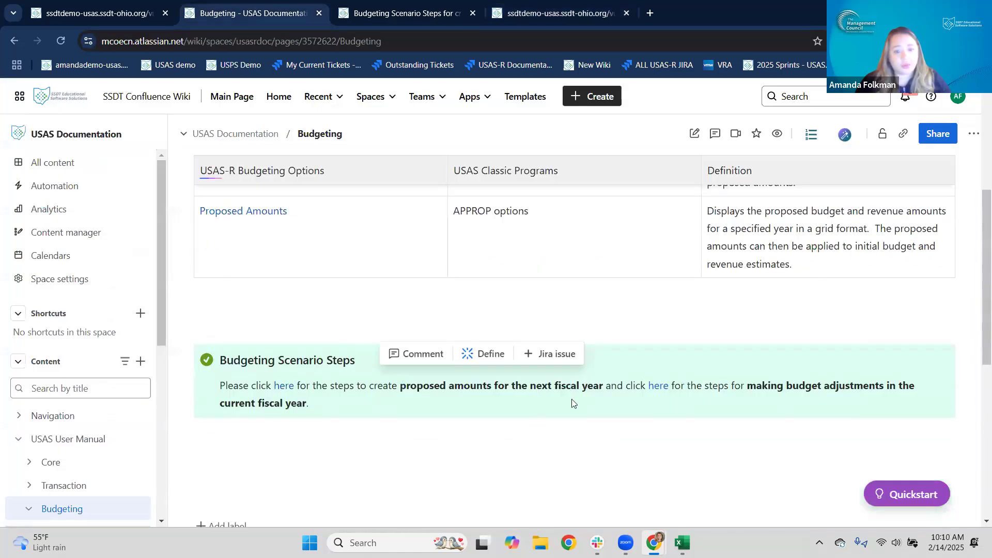
click(664, 388)
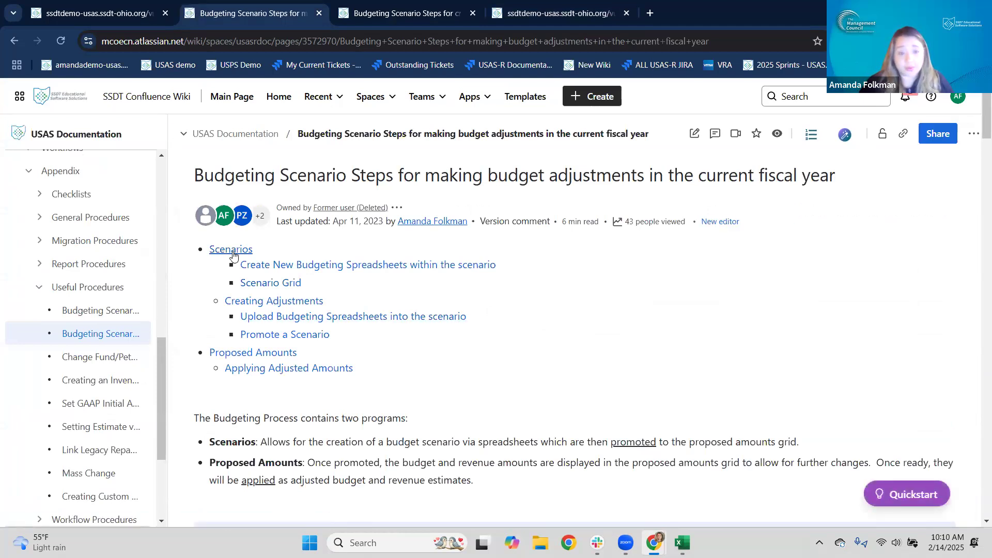
Examine the documented steps for creating scenarios and budgeting spreadsheets, down to the Creating Adjustments note
scroll(261, 281, down, 2)
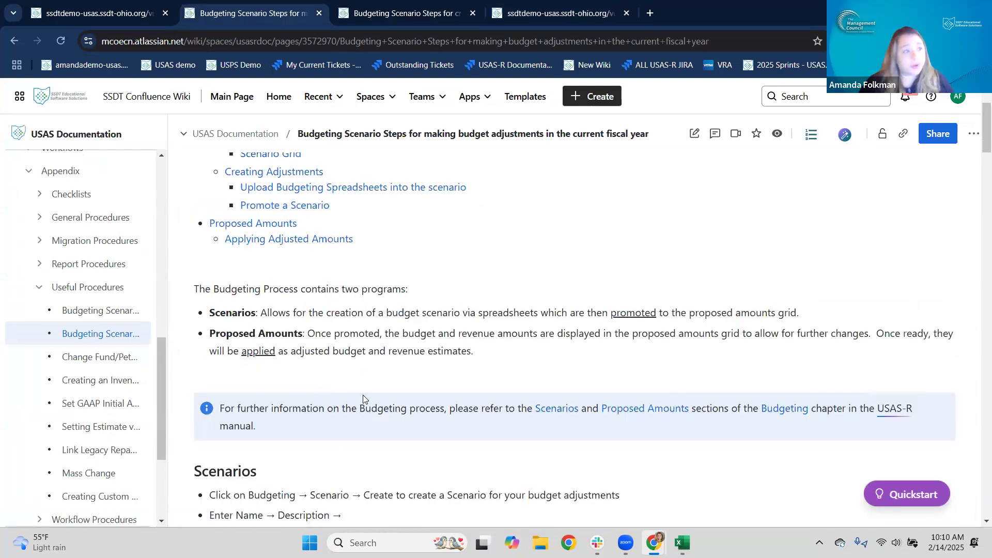
scroll(364, 398, down, 5)
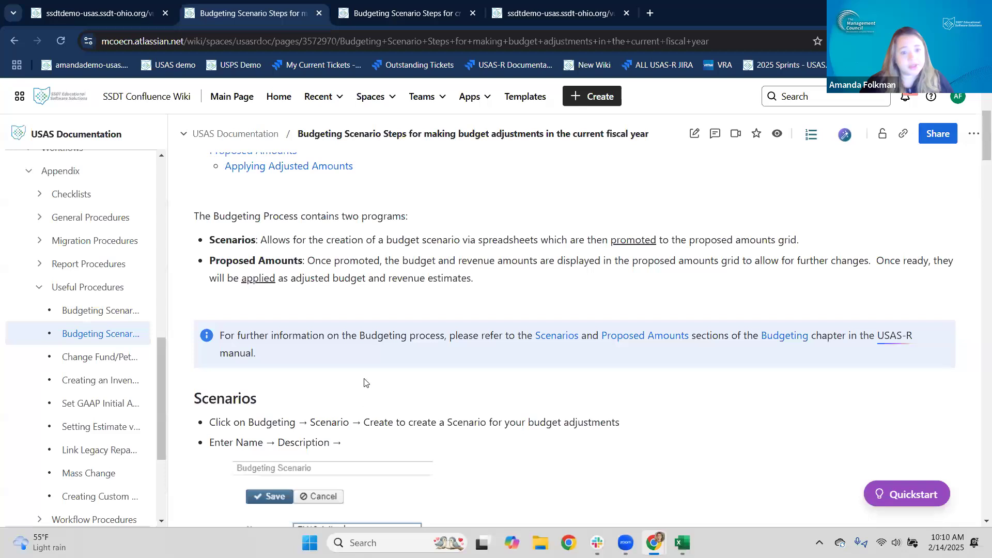
scroll(324, 410, down, 1)
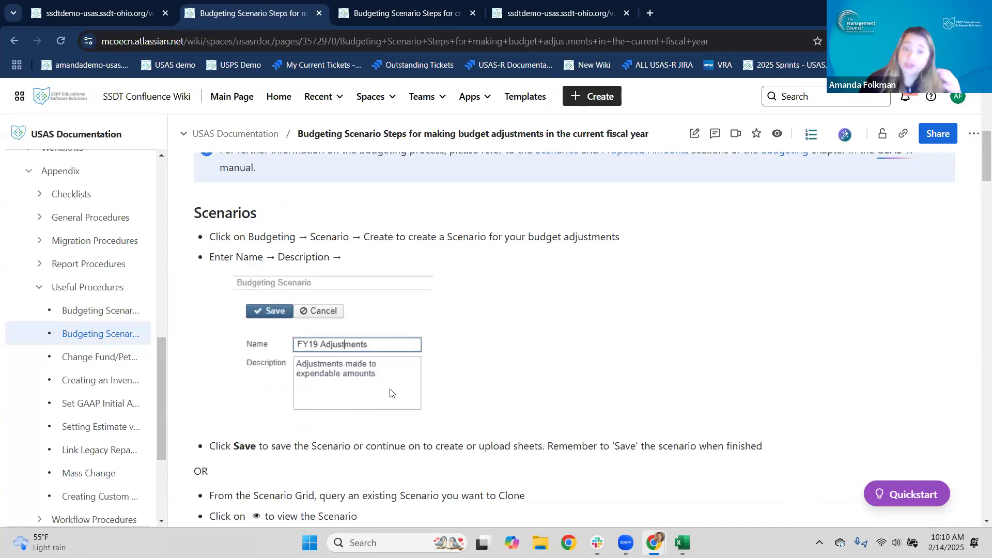
scroll(392, 392, down, 3)
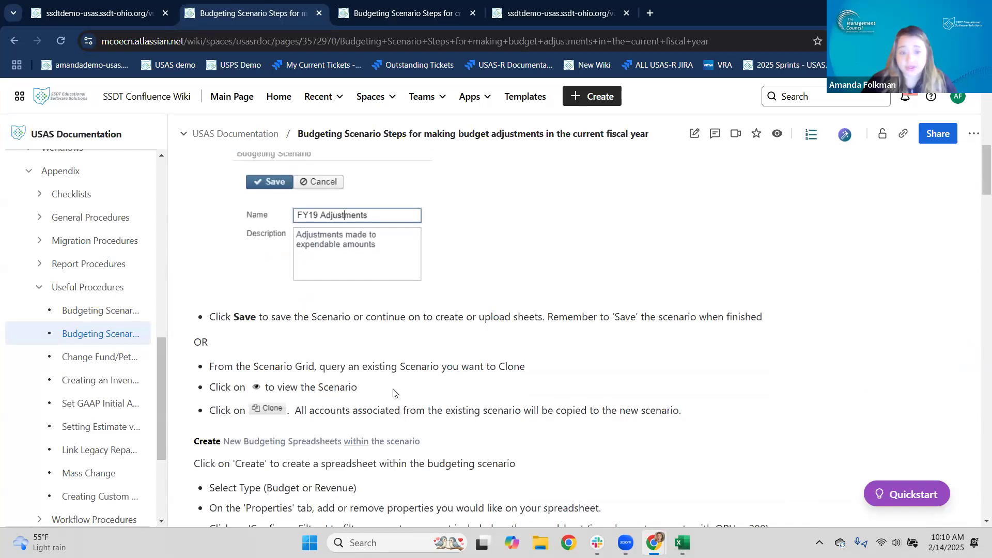
scroll(392, 393, down, 3)
scroll(393, 393, down, 1)
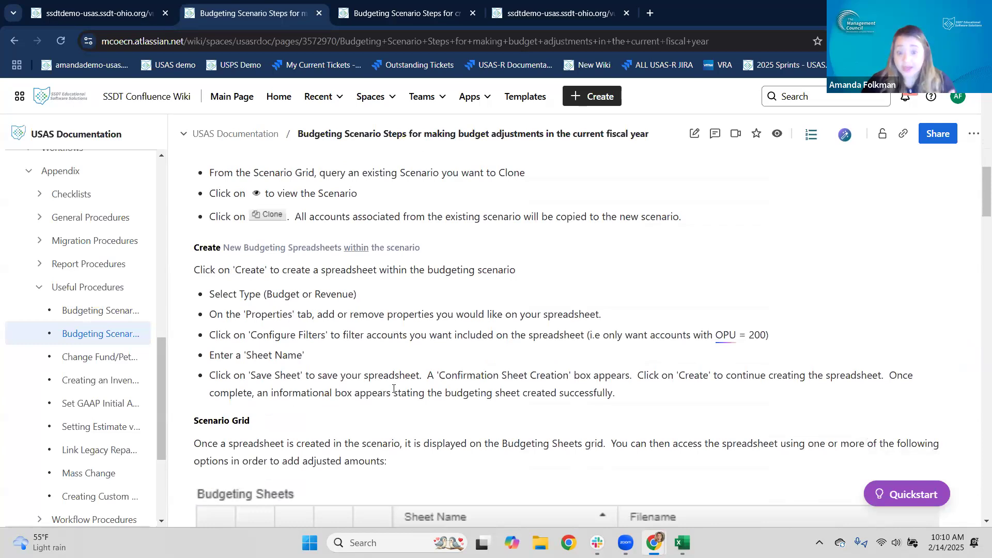
scroll(393, 389, down, 3)
scroll(394, 391, down, 3)
scroll(394, 392, down, 4)
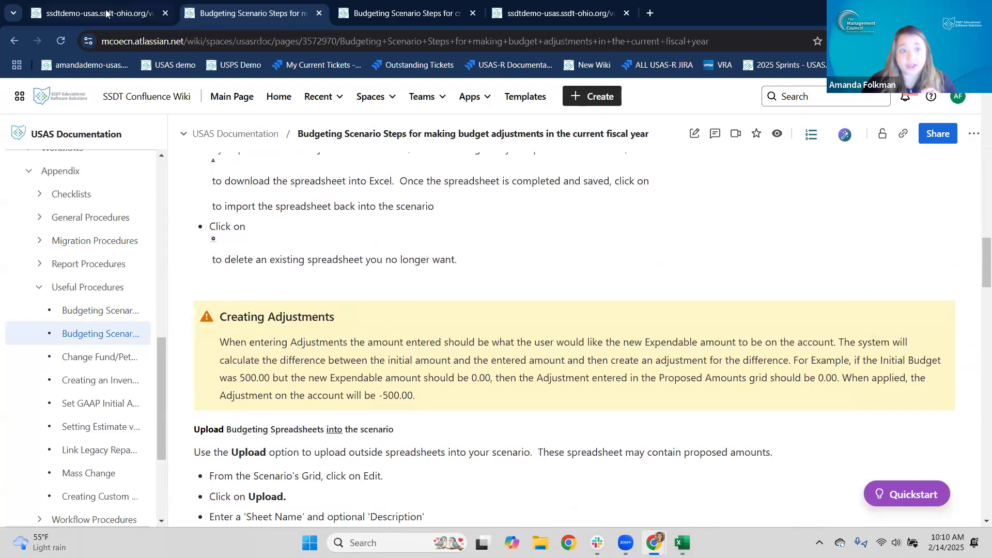
Return to the budgeting scenarios and open the Transportation sheet of the Adjustments ASF scenario
click(106, 13)
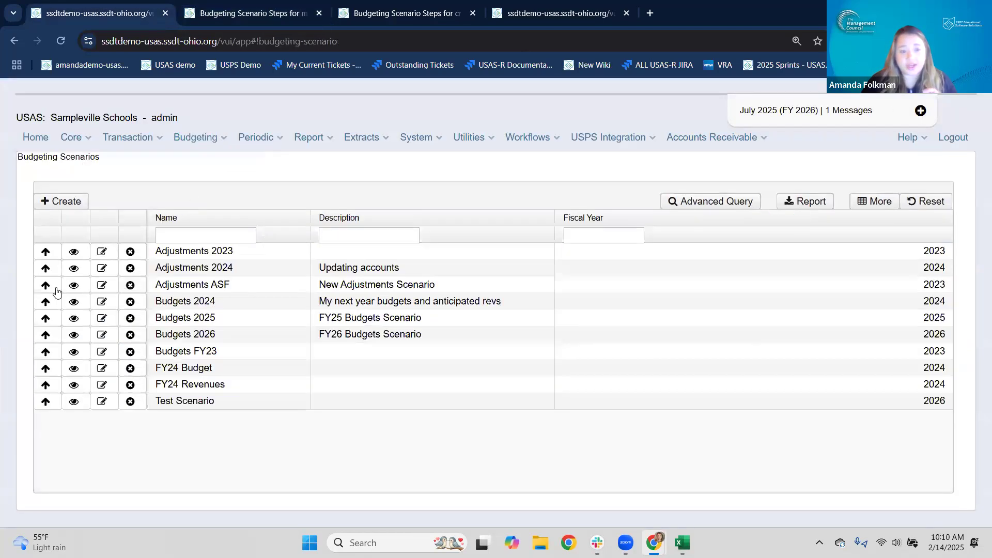
click(75, 289)
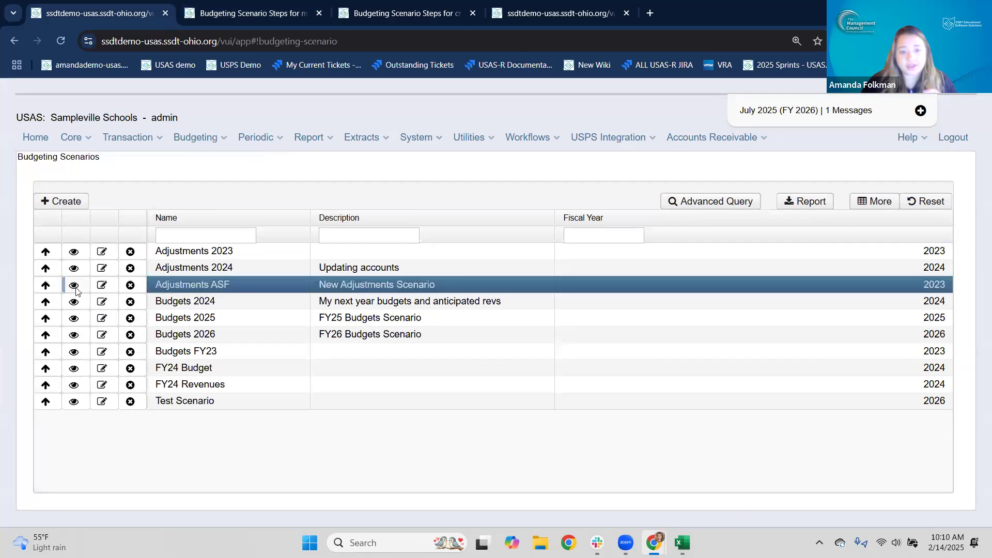
click(43, 119)
click(34, 376)
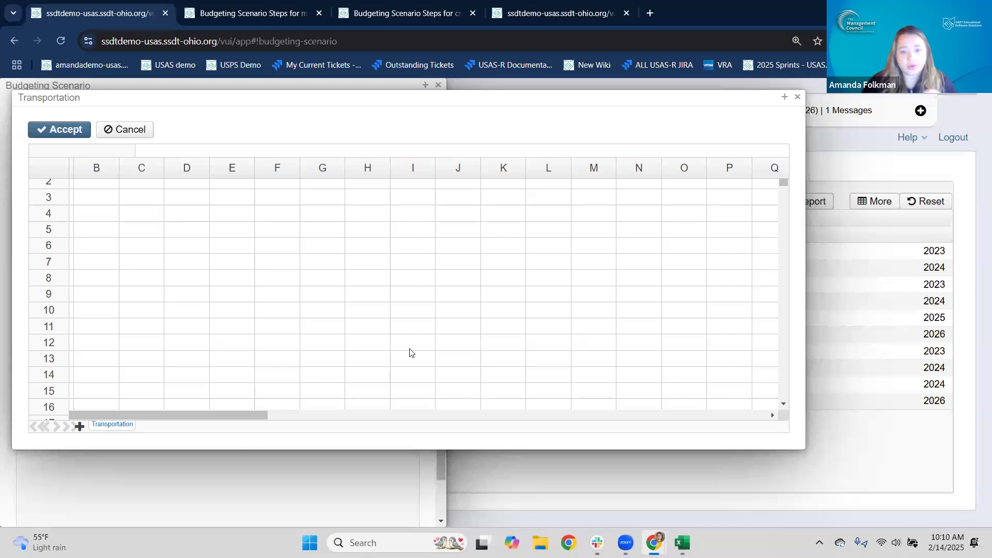
Change the proposed amount column header in cell Q1 of the Transportation sheet to PA-2025
drag(234, 417, 376, 238)
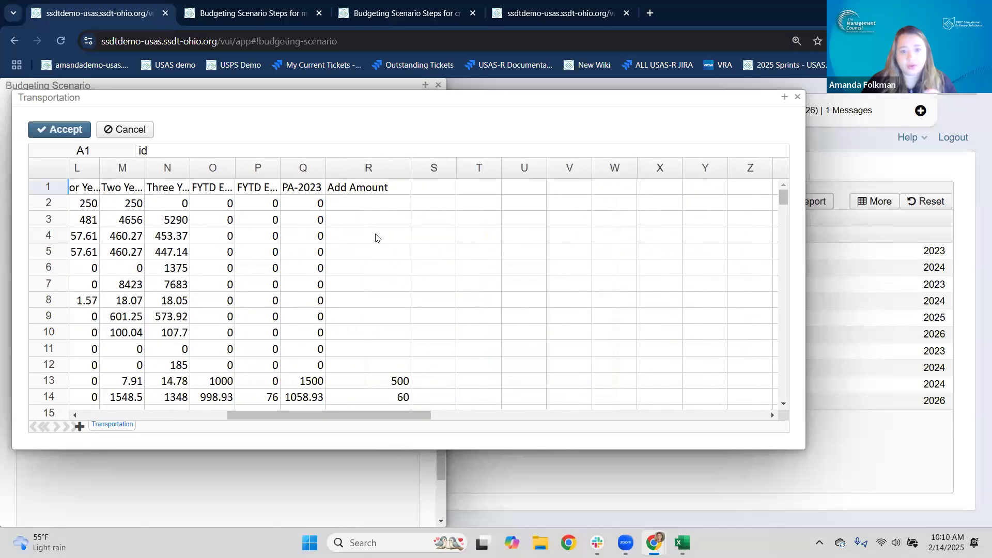
click(302, 186)
double_click(291, 185)
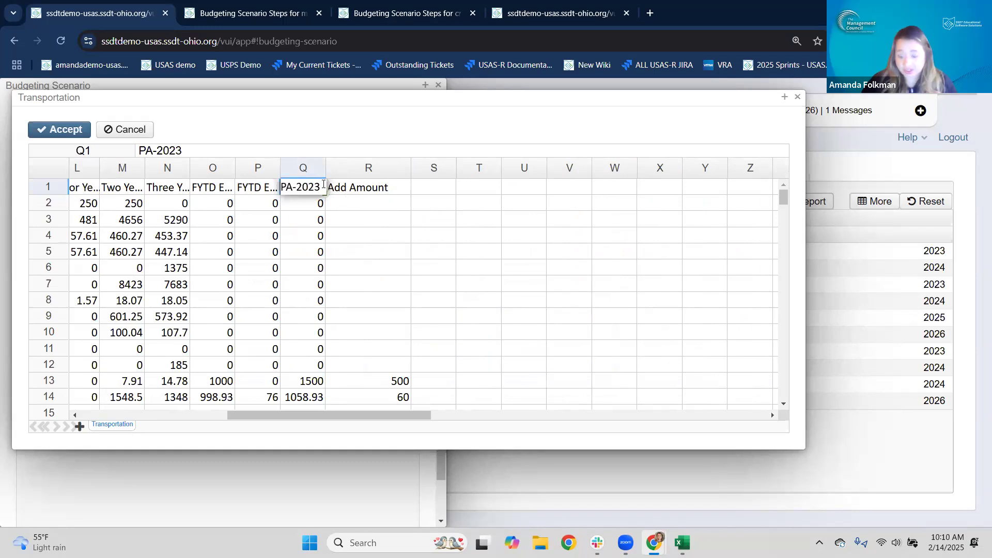
key(BackSpace)
text(5)
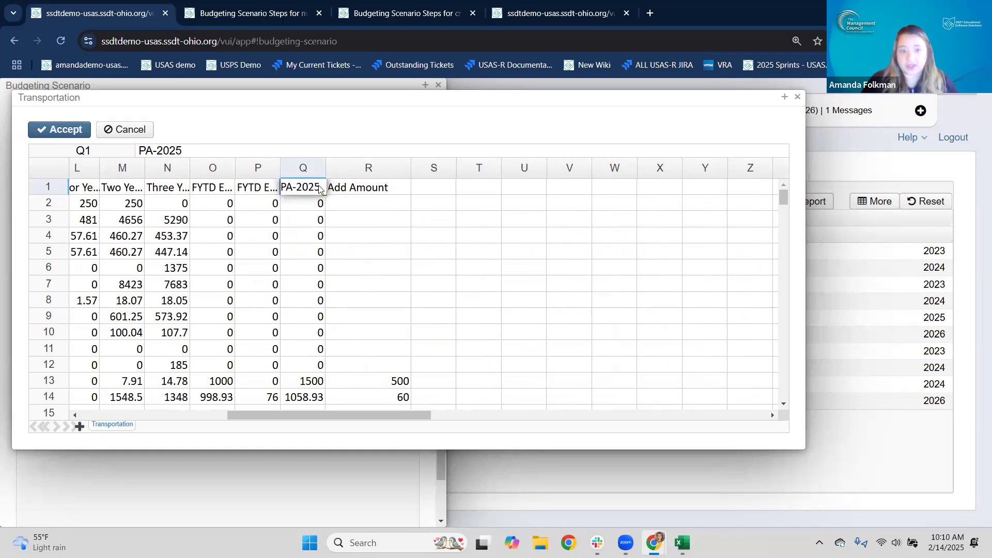
key(Return)
click(312, 190)
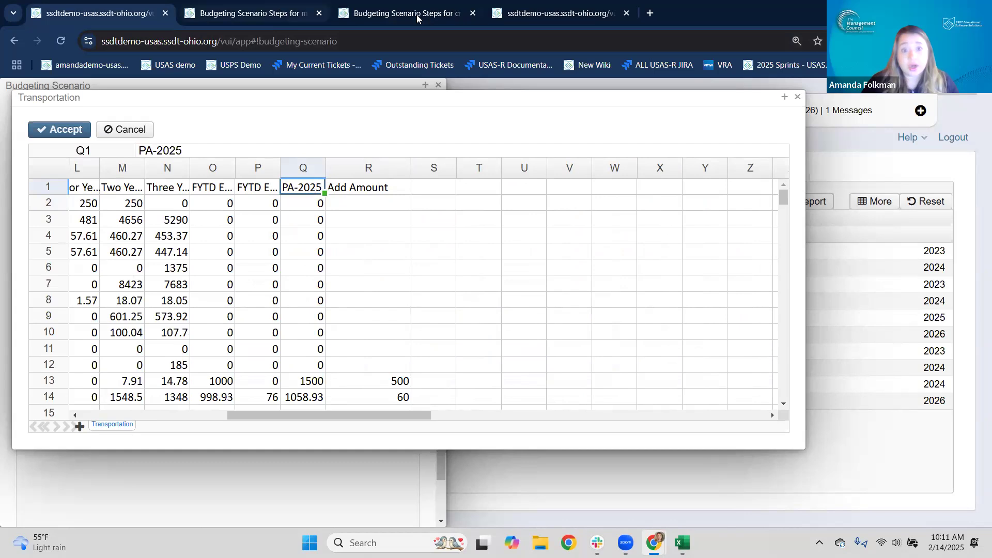
Reread the Creating Adjustments note about which amount to enter in the current fiscal year adjustment documentation
click(360, 11)
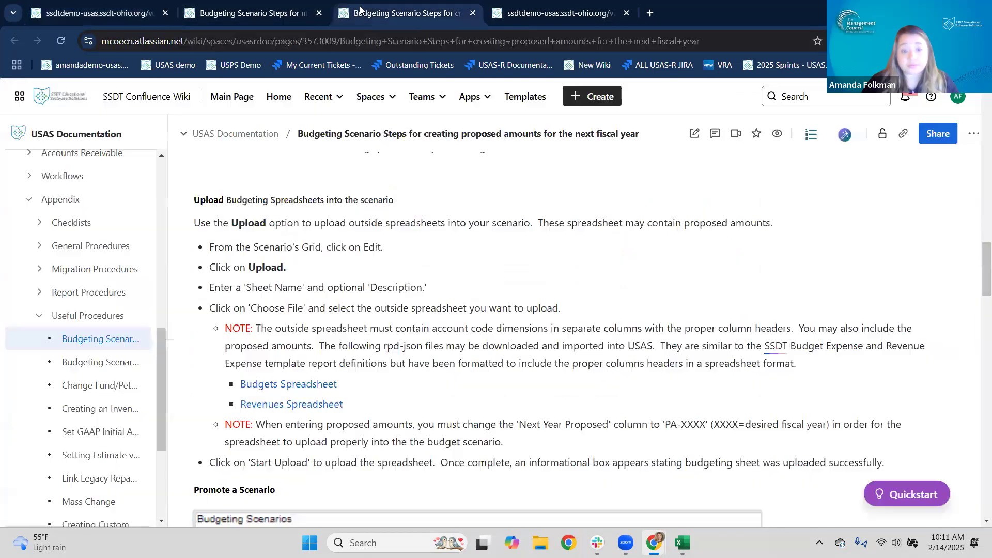
click(250, 12)
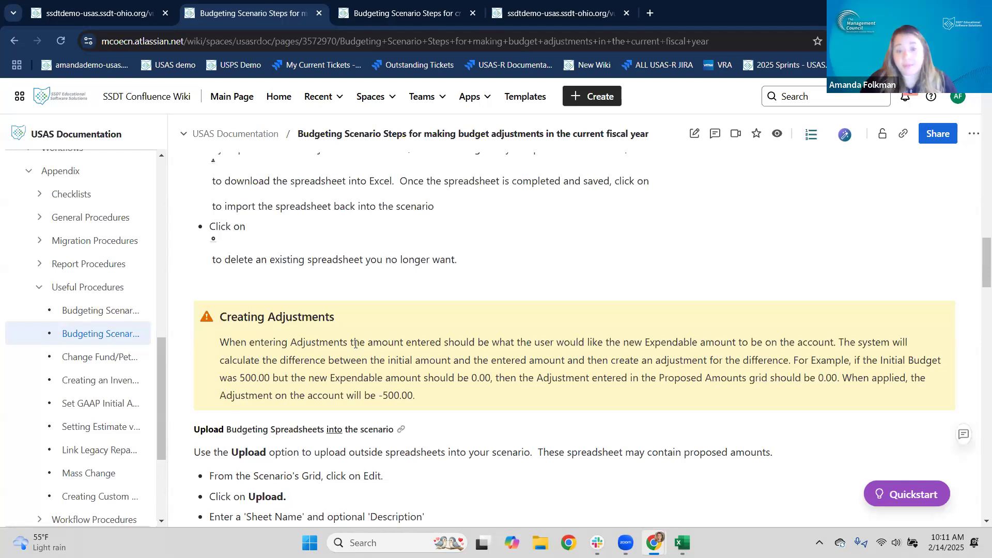
drag(361, 344, 443, 346)
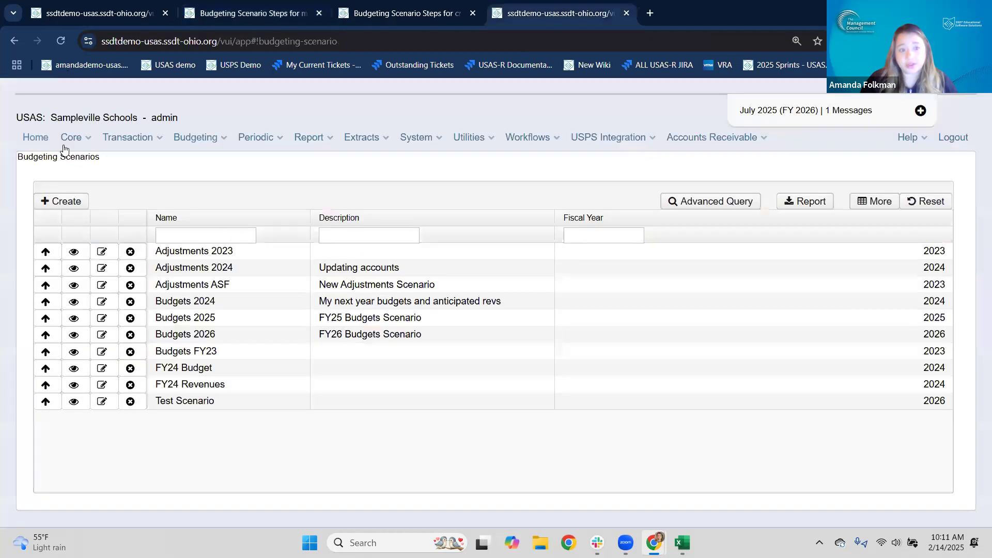
Open the posting periods in the other USAS browser session and make February 2025 the current period
click(55, 14)
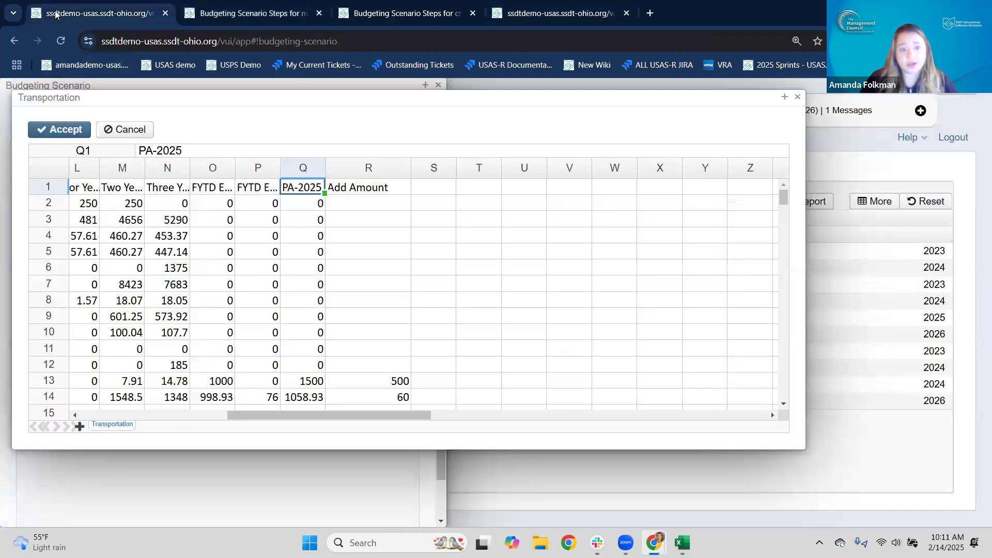
click(561, 13)
click(76, 141)
click(91, 160)
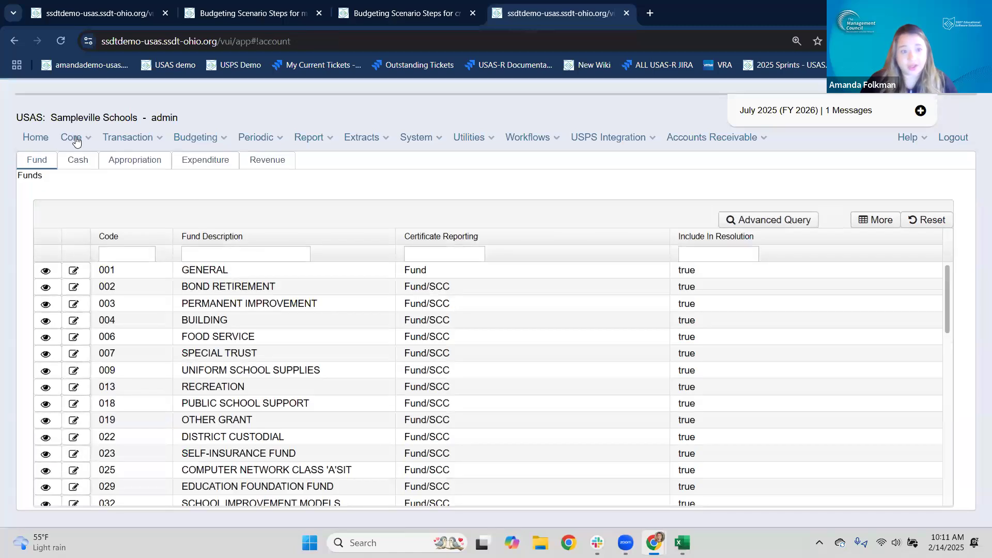
click(77, 138)
click(101, 219)
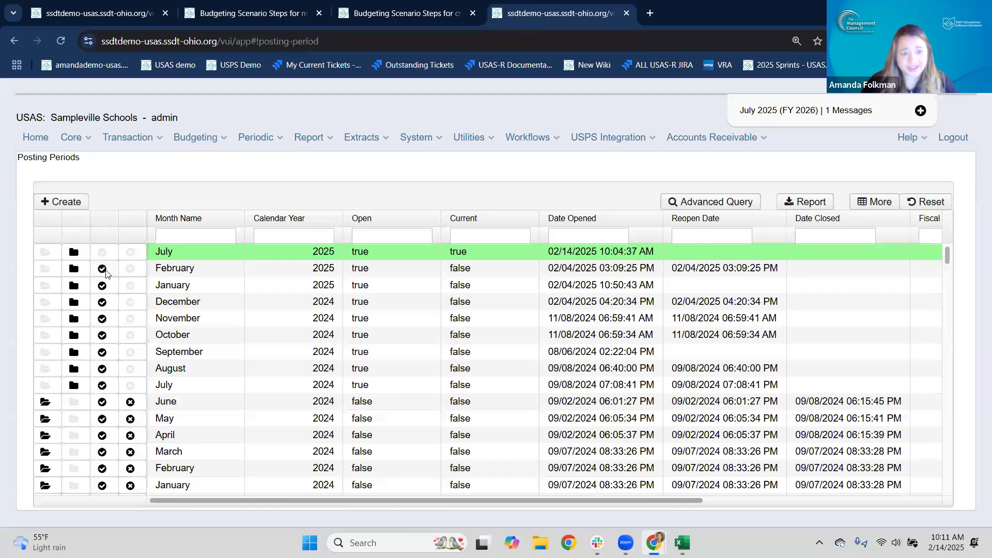
click(103, 270)
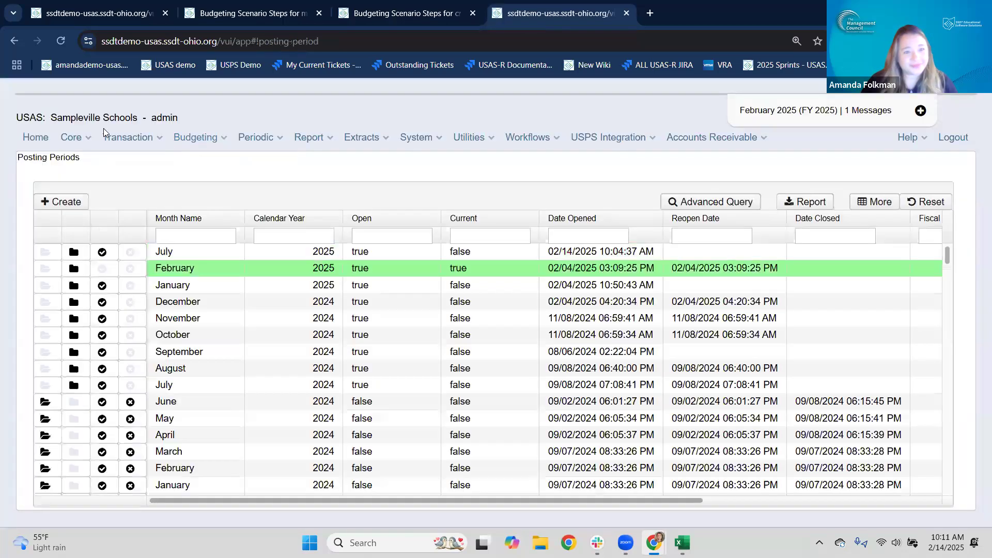
Filter the expenditure accounts by OPU 001 and open the function 1140, object 411 account for viewing
click(74, 142)
click(85, 161)
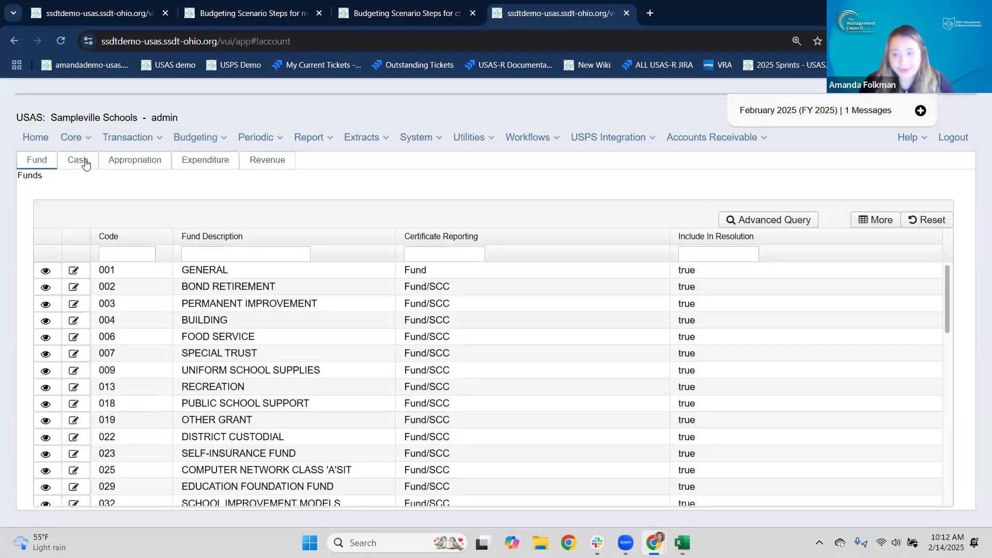
click(203, 164)
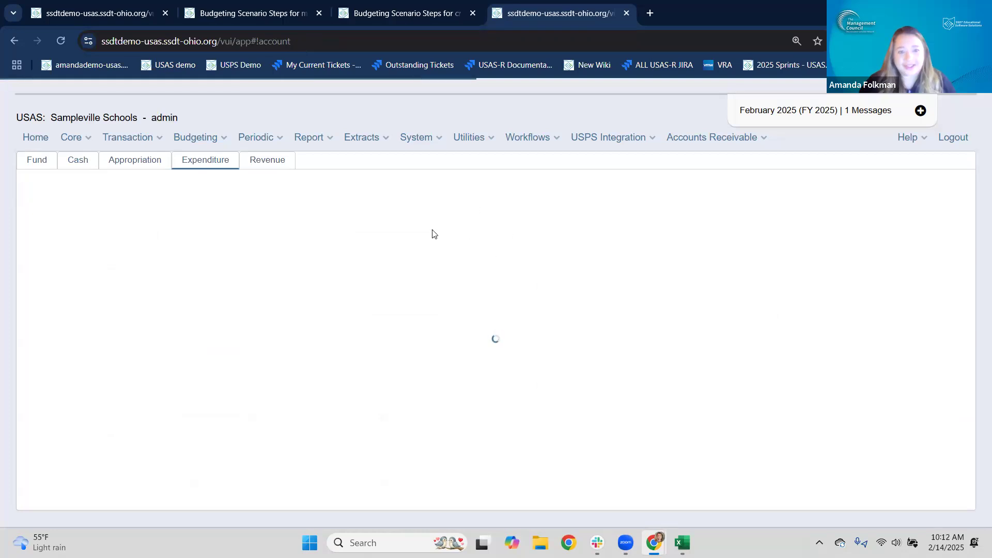
click(466, 256)
text(001)
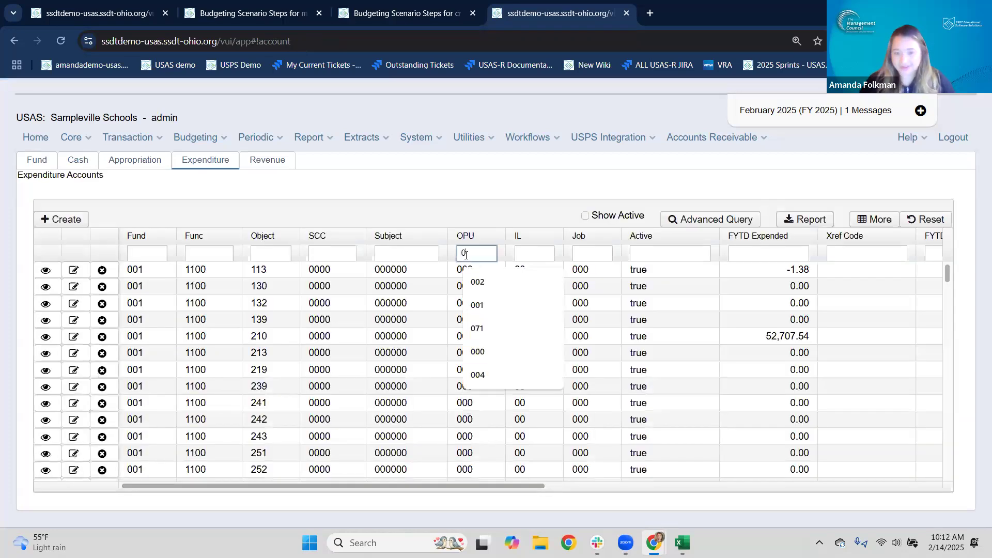
click(47, 270)
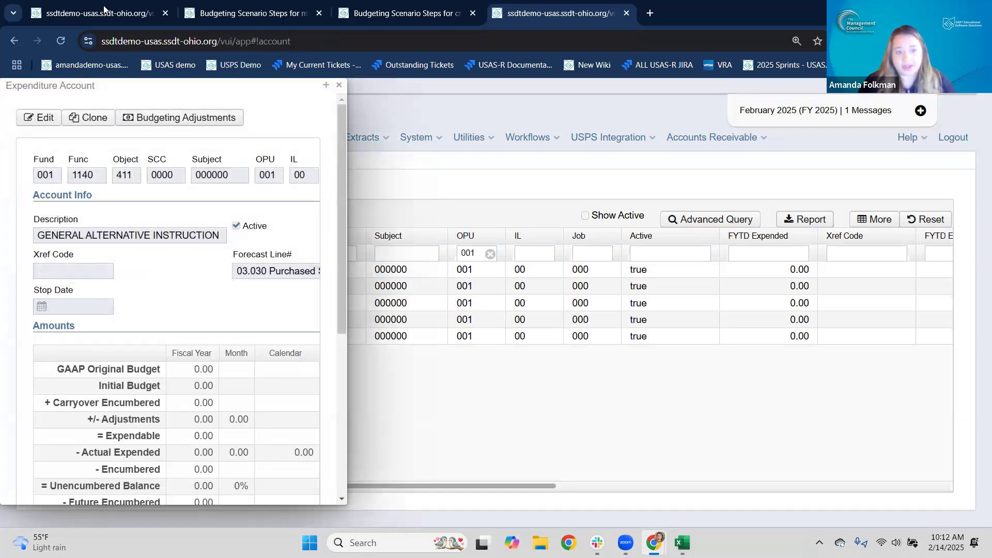
Post an Initial budgeting transaction of 500.00 dated 7/1/24 to the account
click(160, 118)
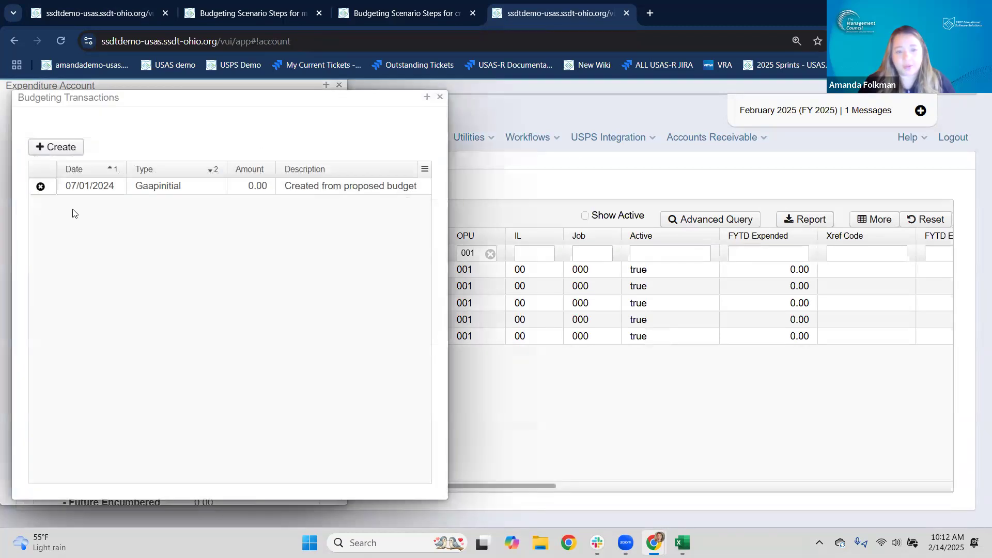
click(60, 149)
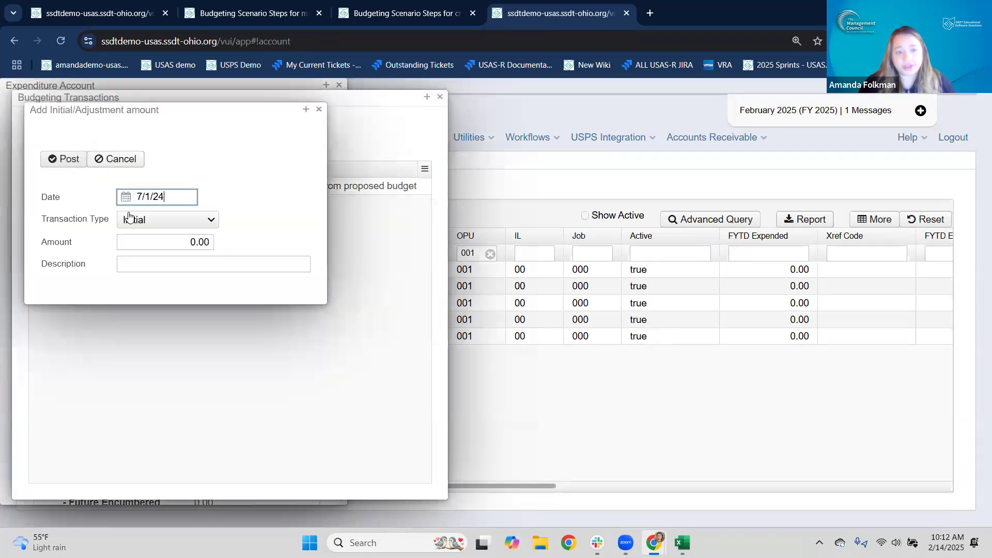
click(179, 246)
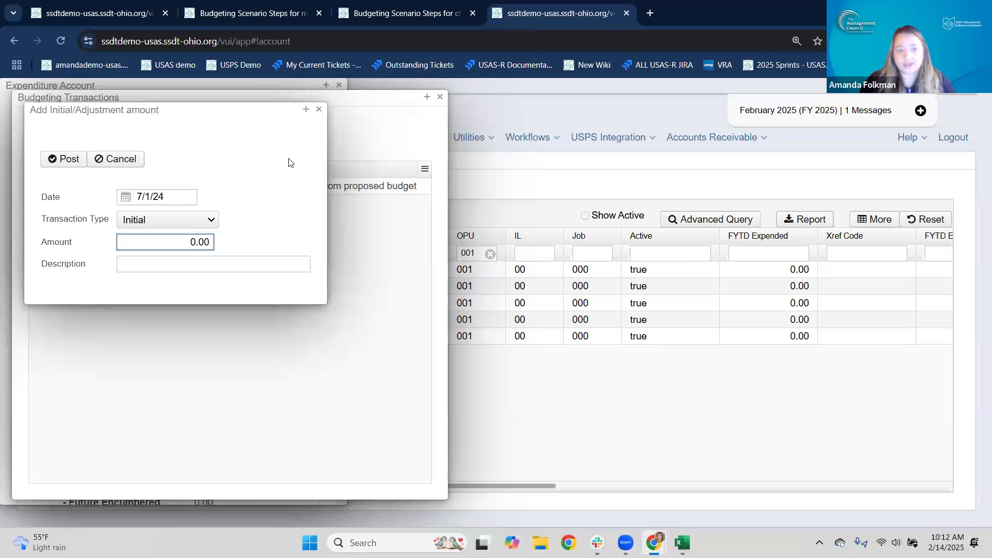
text(5)
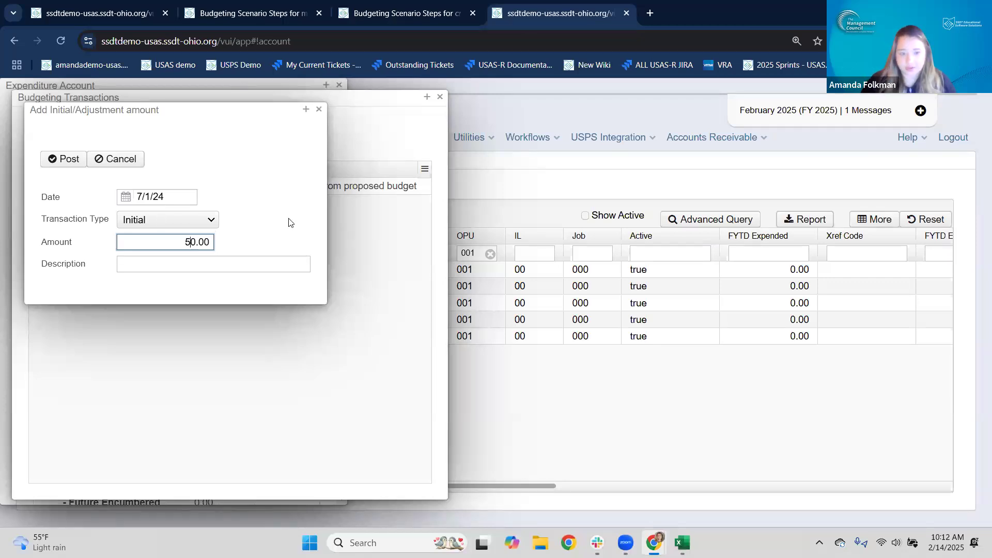
text(0)
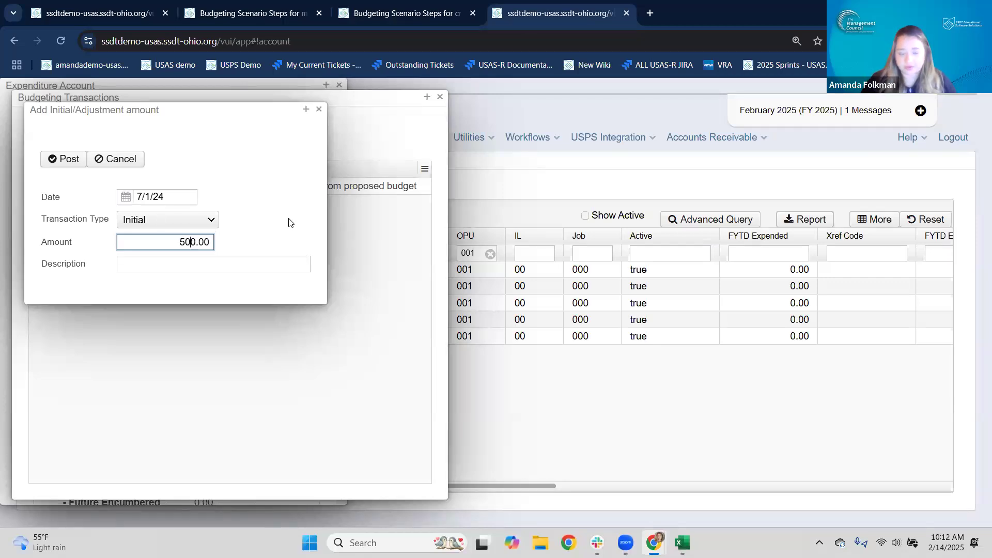
click(64, 159)
click(491, 319)
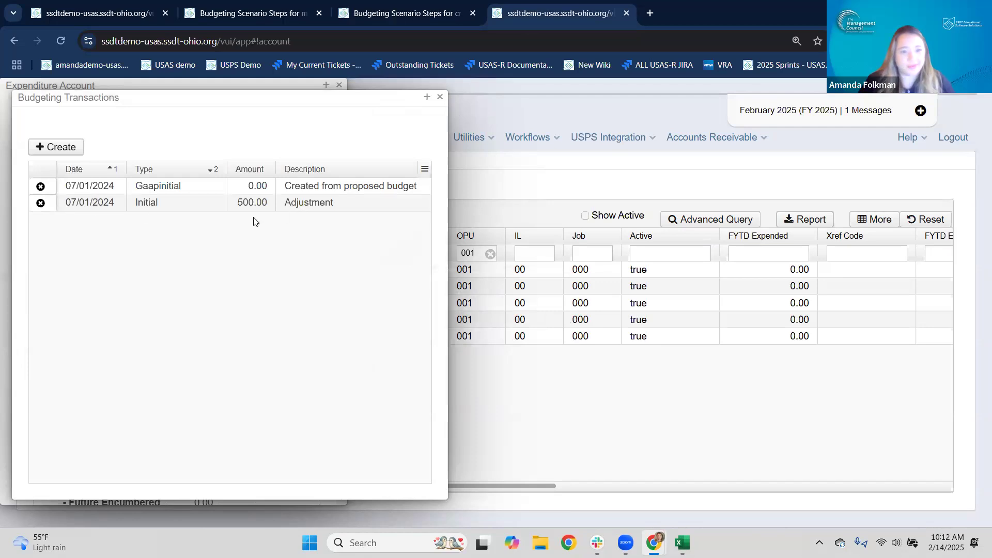
Post an Adjustment budgeting transaction of 100.00 dated 2/14/25 to the same account
drag(135, 200, 174, 206)
click(51, 148)
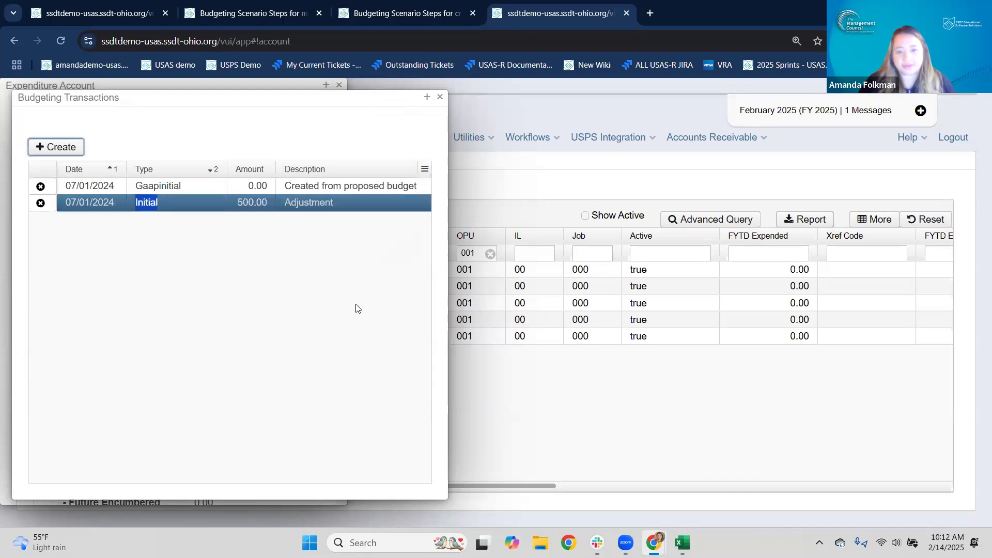
click(182, 243)
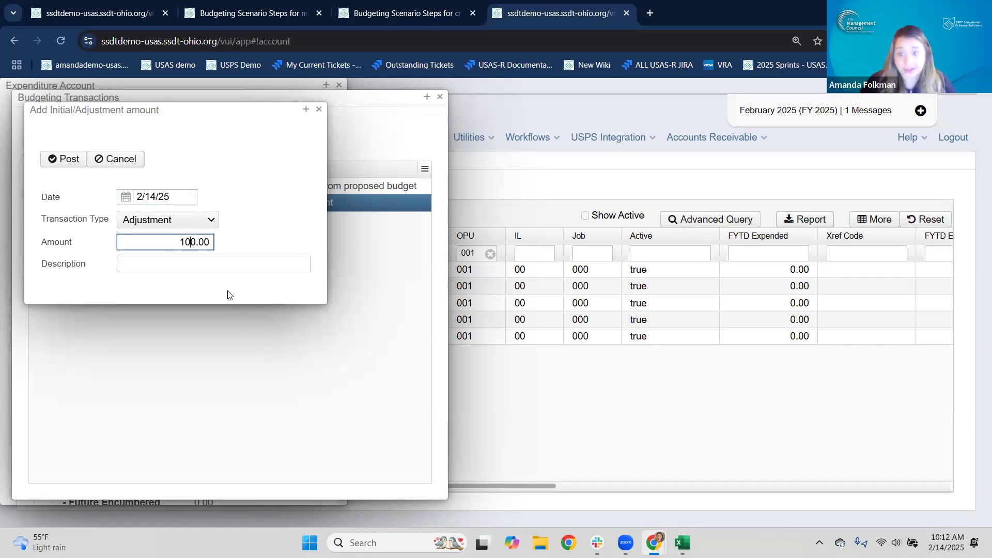
click(71, 164)
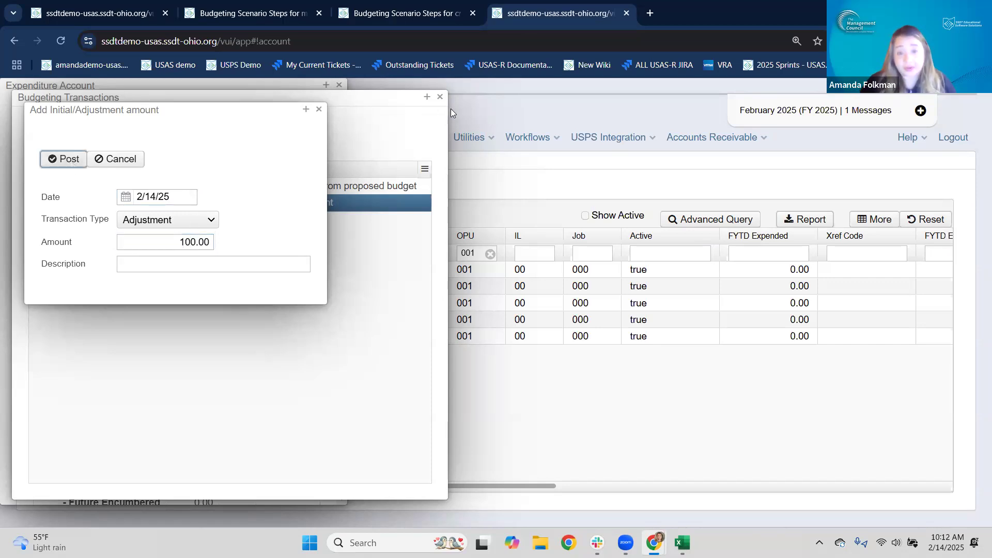
Close the budgeting transactions, enlarge the expenditure account, and review its Initial Budget, Adjustments and Expendable fiscal year amounts
click(440, 97)
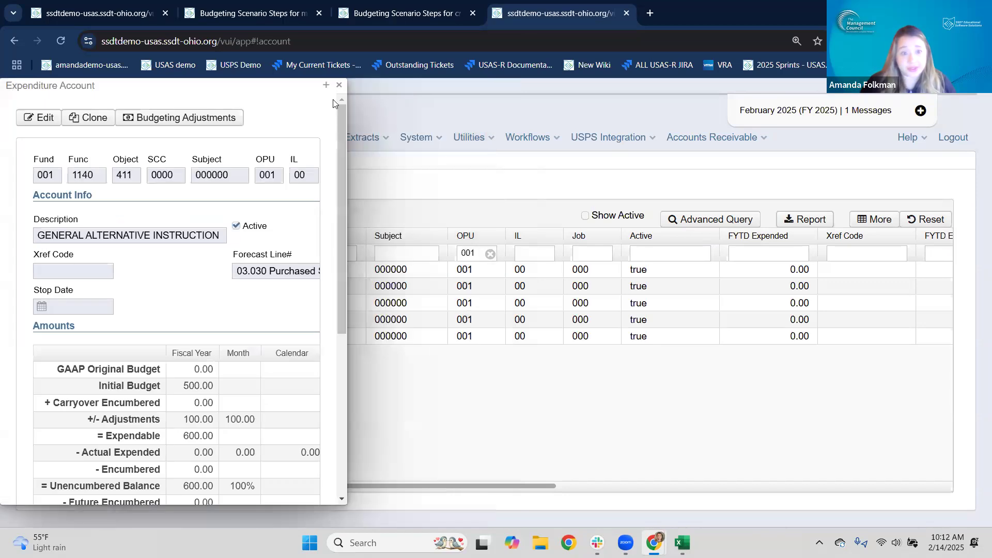
click(326, 87)
scroll(247, 342, down, 3)
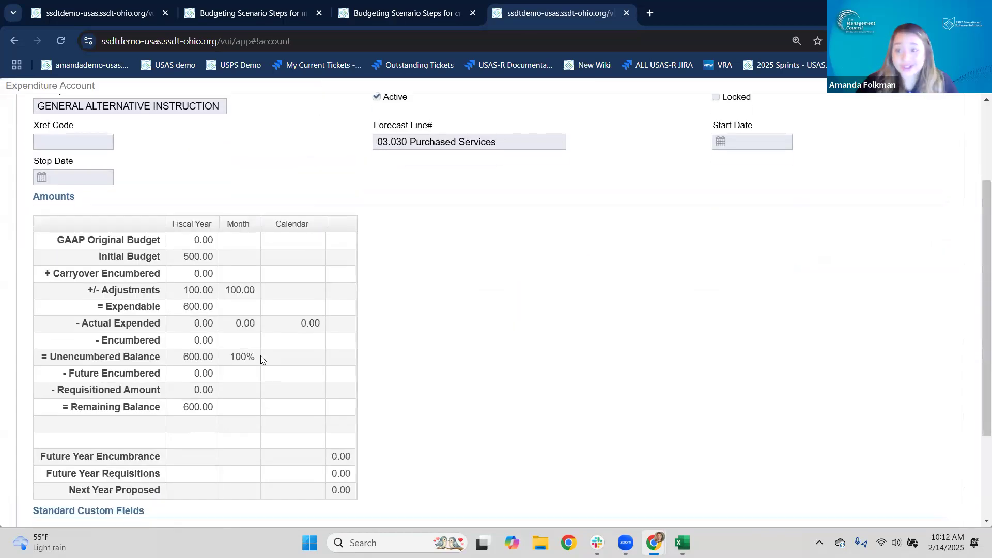
drag(183, 256, 217, 264)
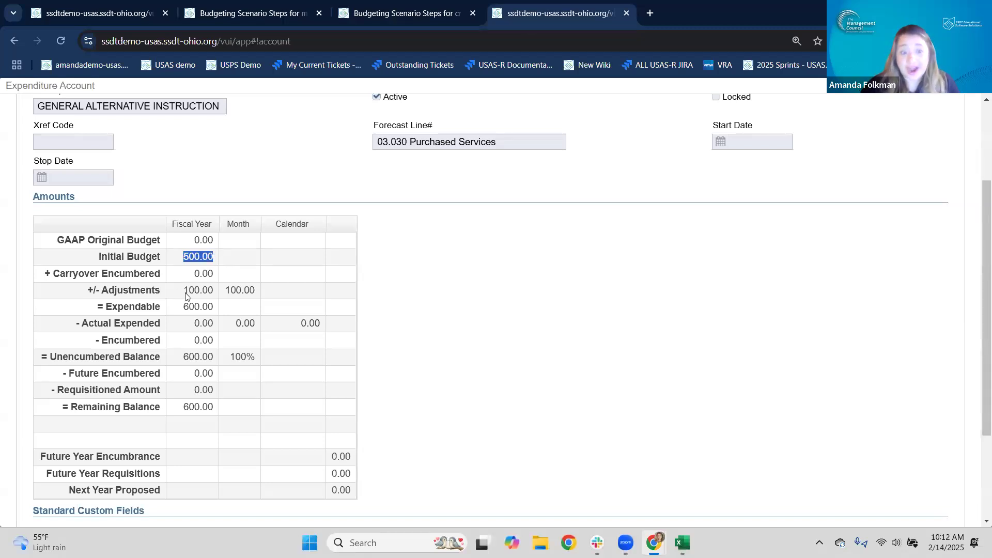
drag(186, 296, 215, 299)
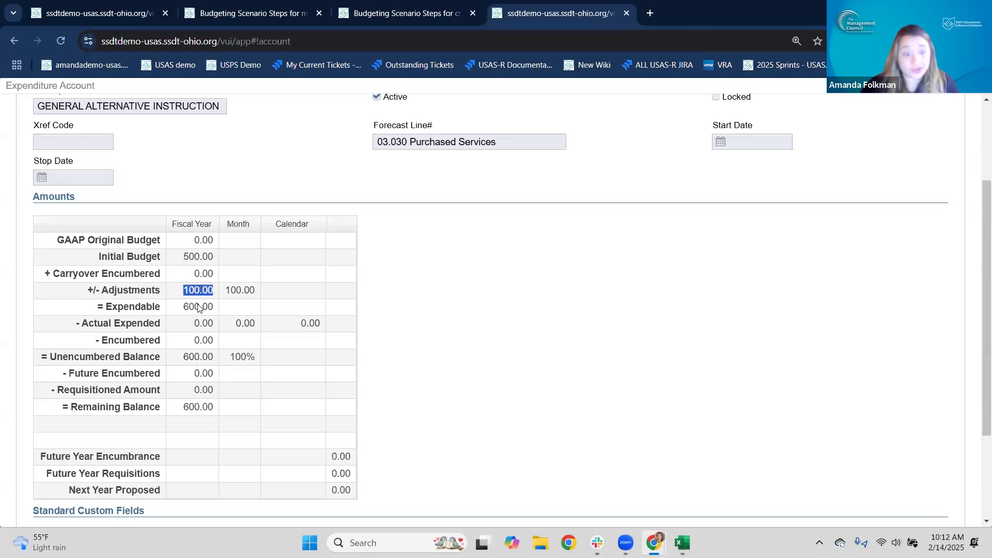
double_click(211, 313)
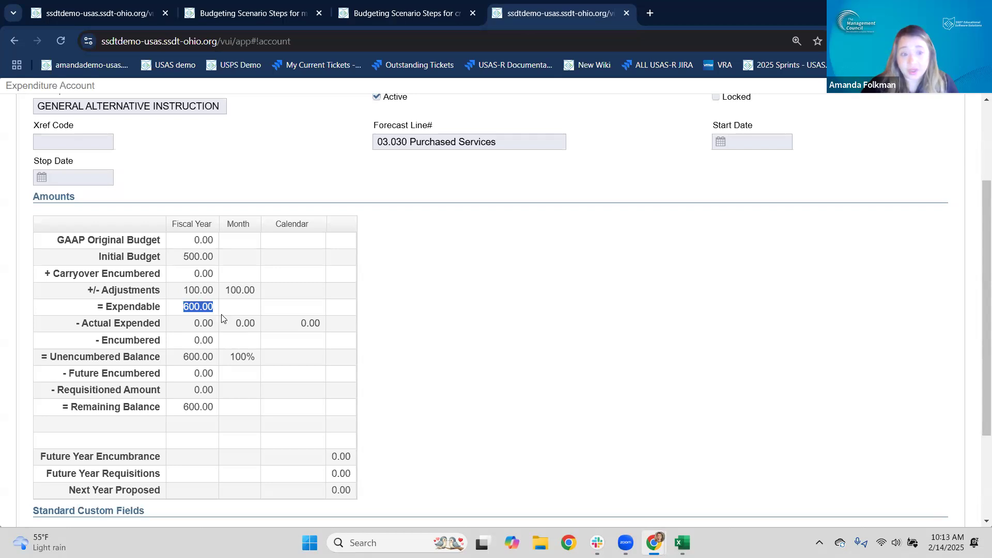
Delete the Adjustment budgeting transaction dated 02/14/2025 from the function 1140, object 411 account
scroll(160, 130, up, 1)
scroll(144, 129, up, 1)
click(162, 122)
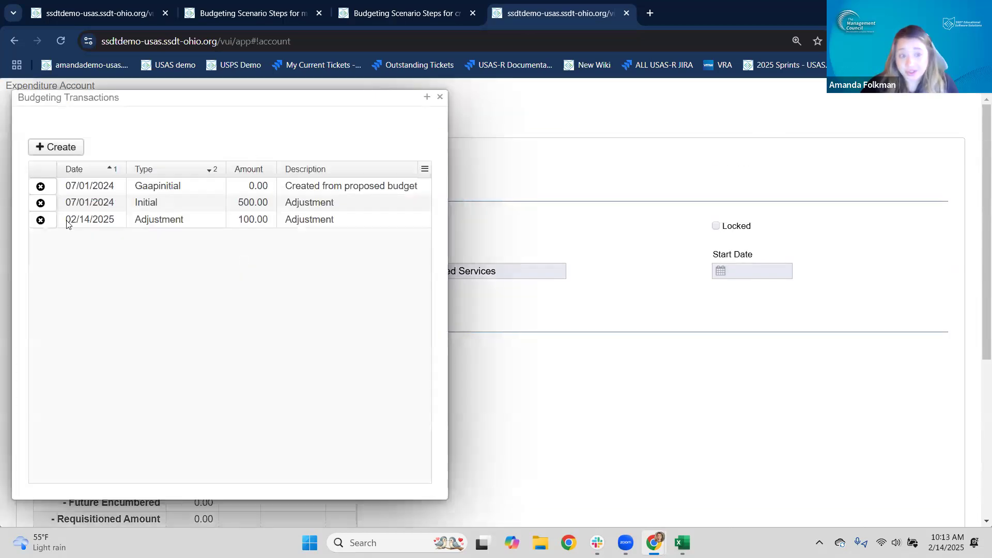
click(44, 222)
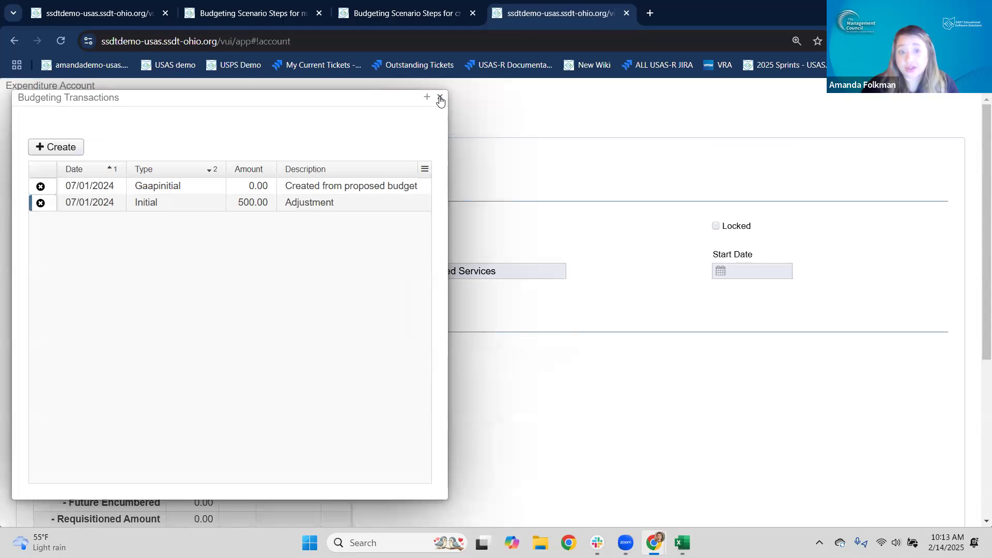
Check the account's fiscal year Initial Budget, Adjustments and Expendable amounts after the adjustment's deletion
scroll(242, 351, down, 1)
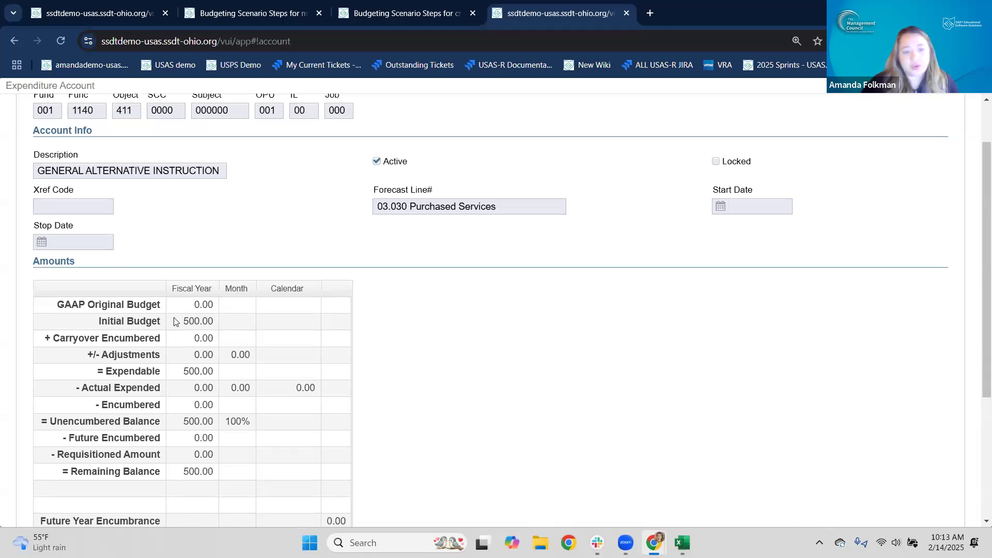
click(215, 324)
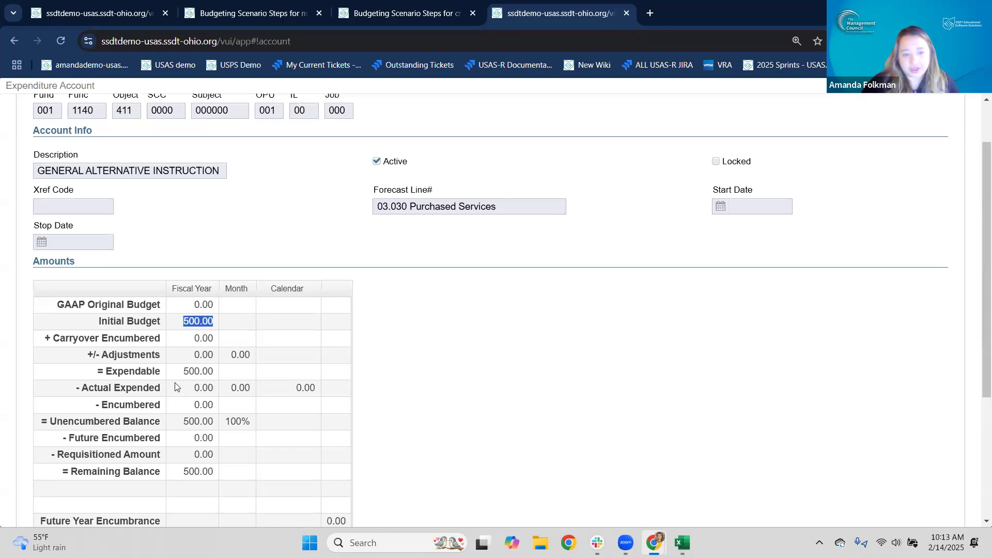
click(205, 373)
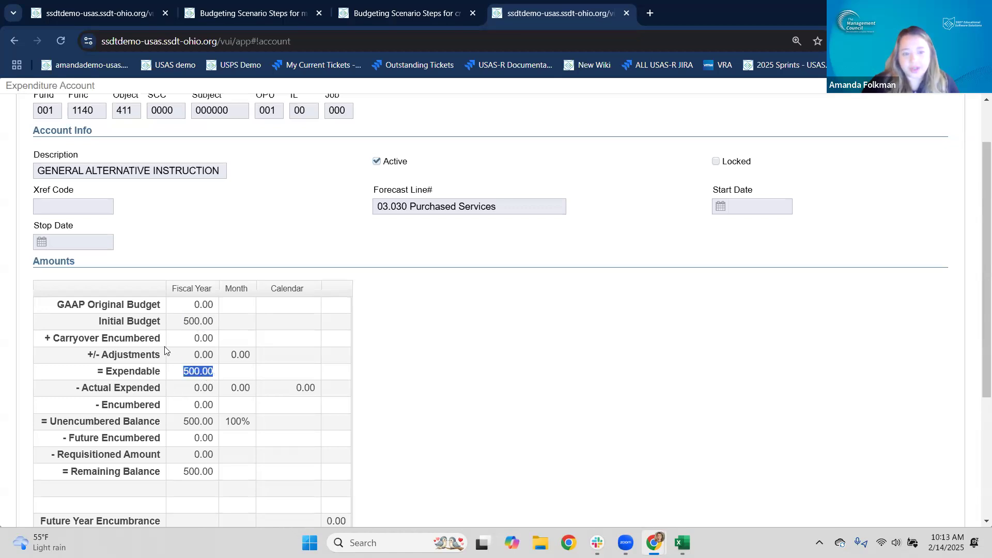
click(211, 357)
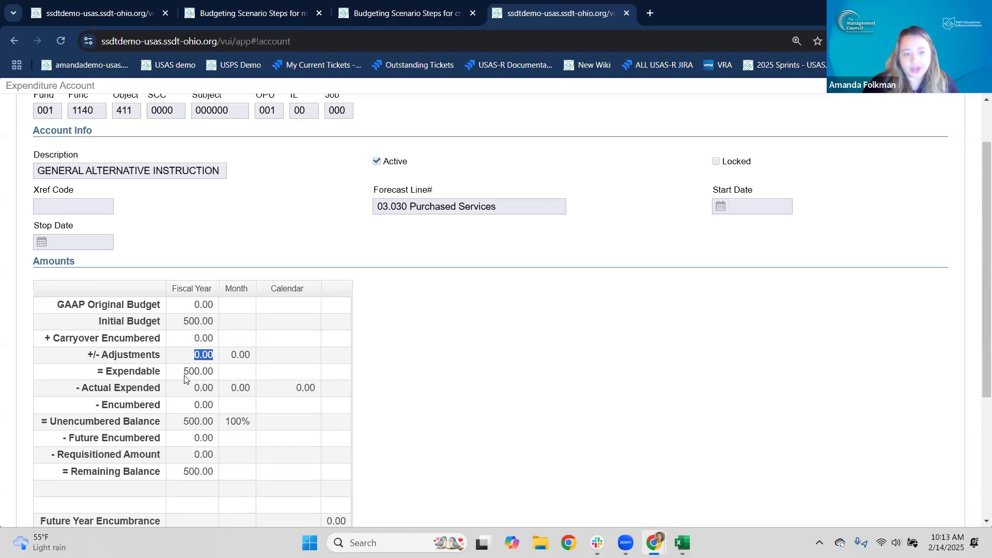
drag(184, 376, 212, 380)
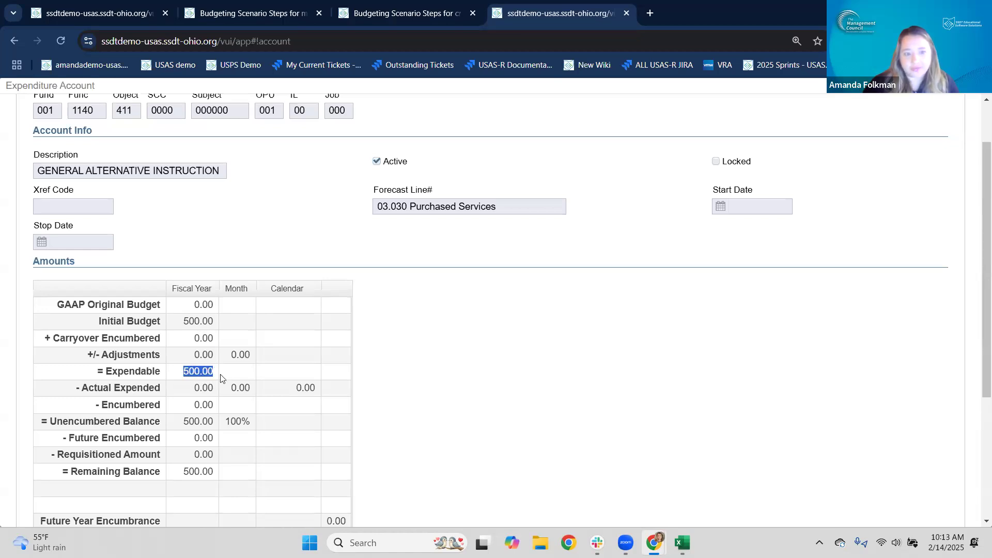
Return to the budgeting scenarios session, leave the Transportation sheet without accepting changes, and close the Adjustments ASF scenario
click(118, 14)
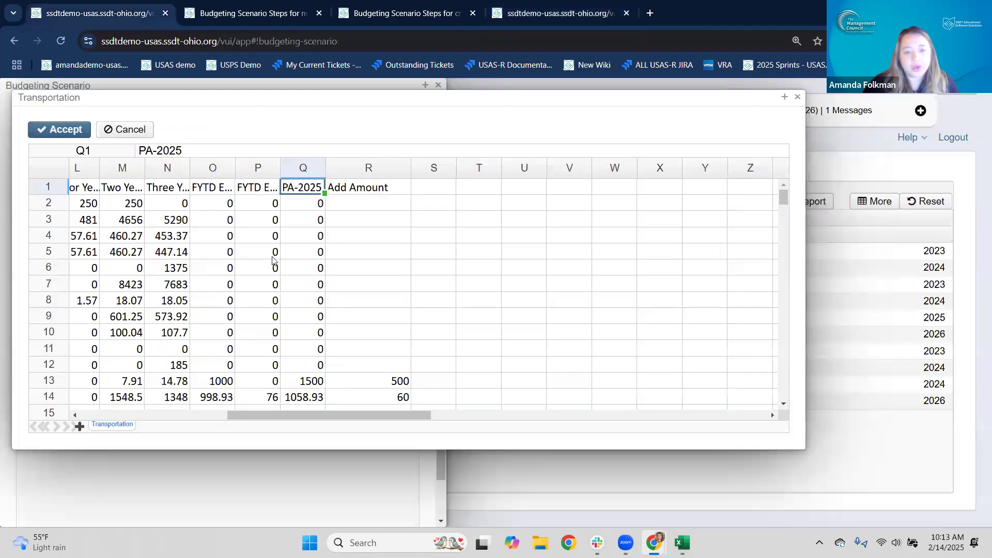
click(124, 130)
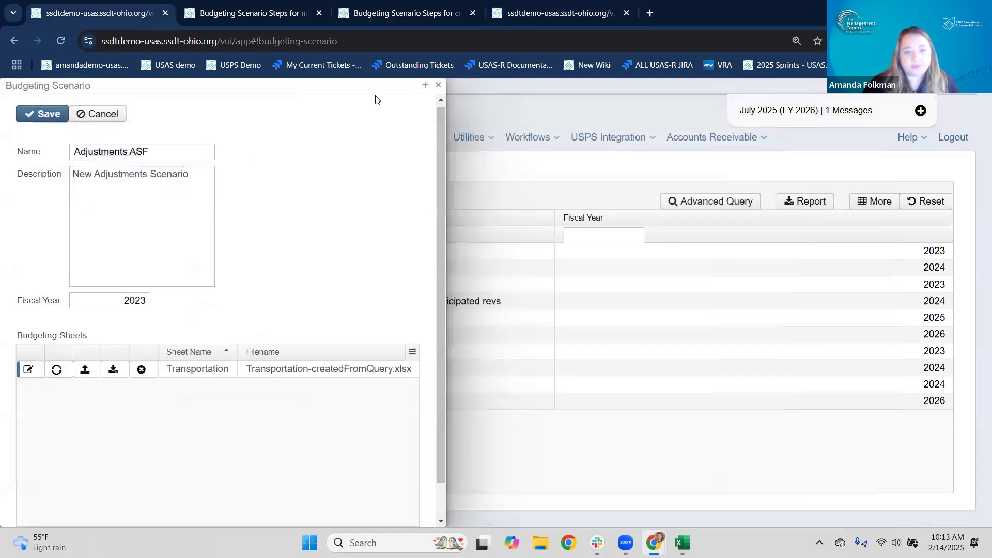
click(438, 85)
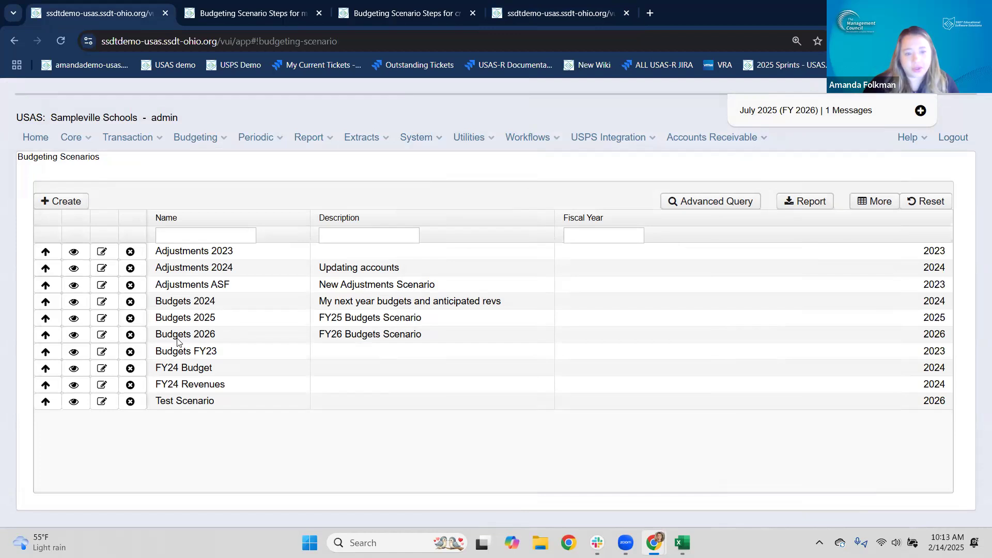
Clone the Budgets 2026 scenario as Adjustments 25 with fiscal year 2025 and save it
click(78, 339)
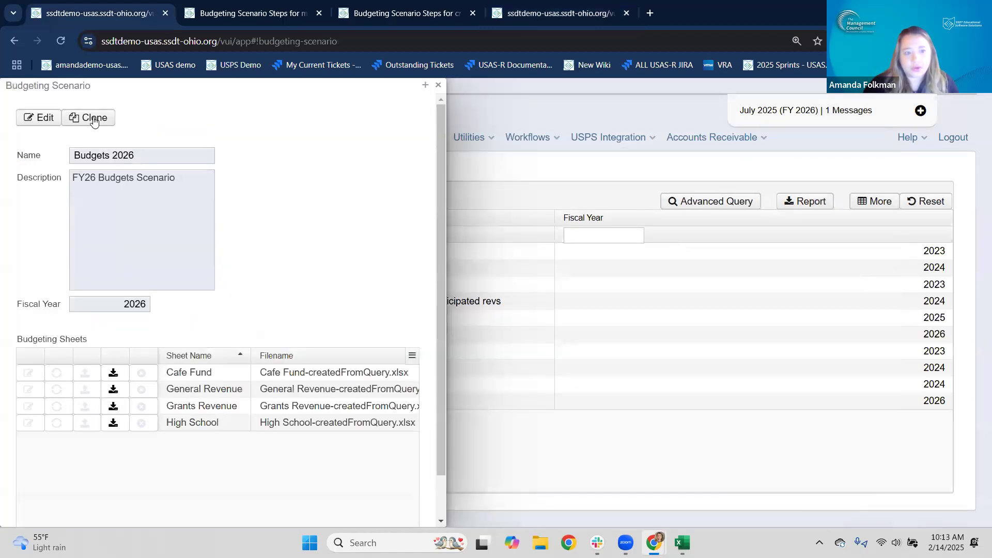
click(95, 119)
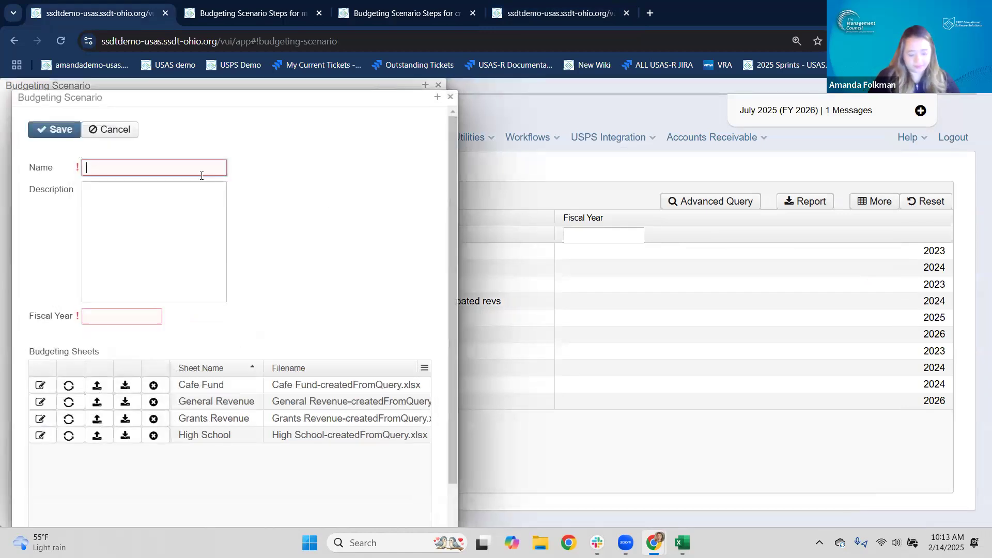
text(Adjustmetns )
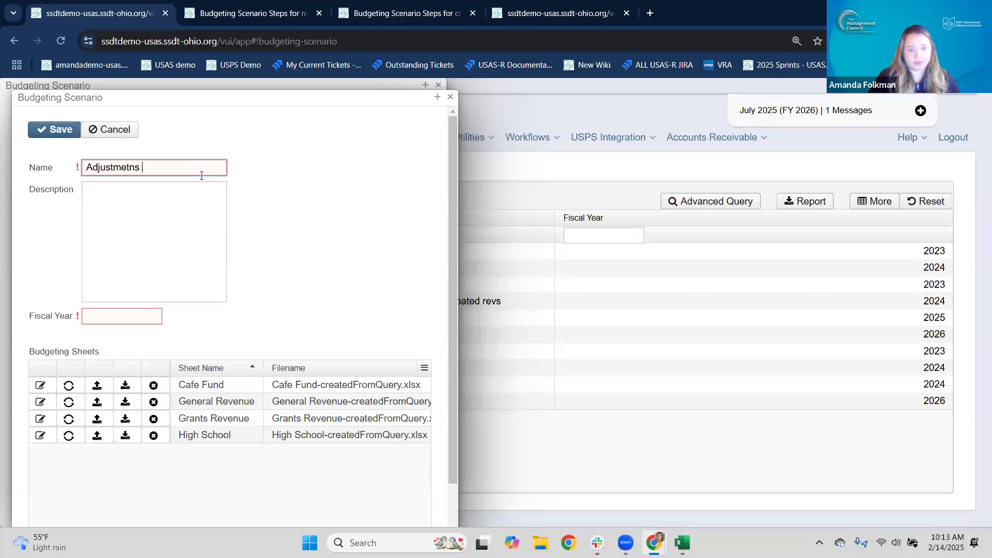
text(st 20)
key(BackSpace)
key(BackSpace)
key(BackSpace)
key(BackSpace)
key(BackSpace)
text(ts 25)
click(132, 318)
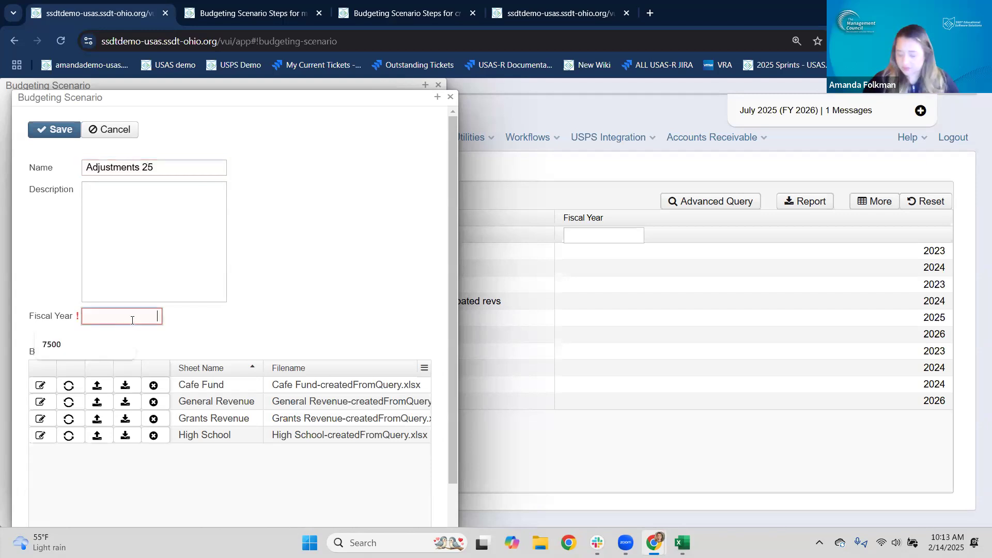
text(2025)
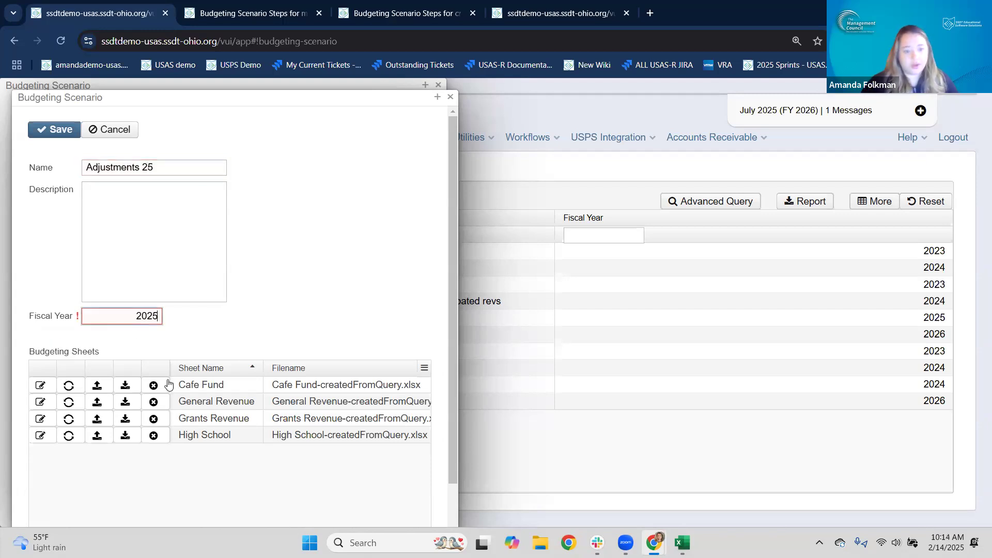
click(437, 97)
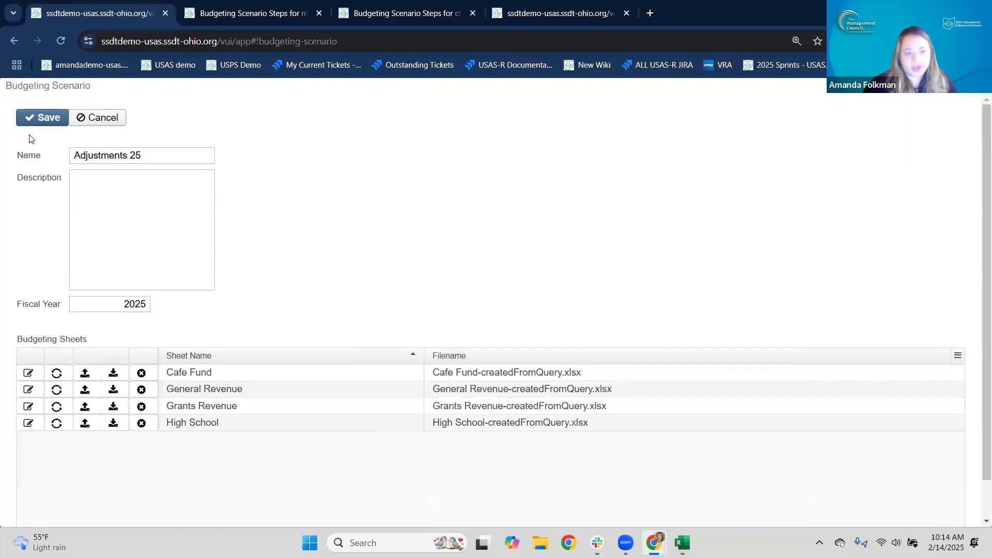
click(43, 118)
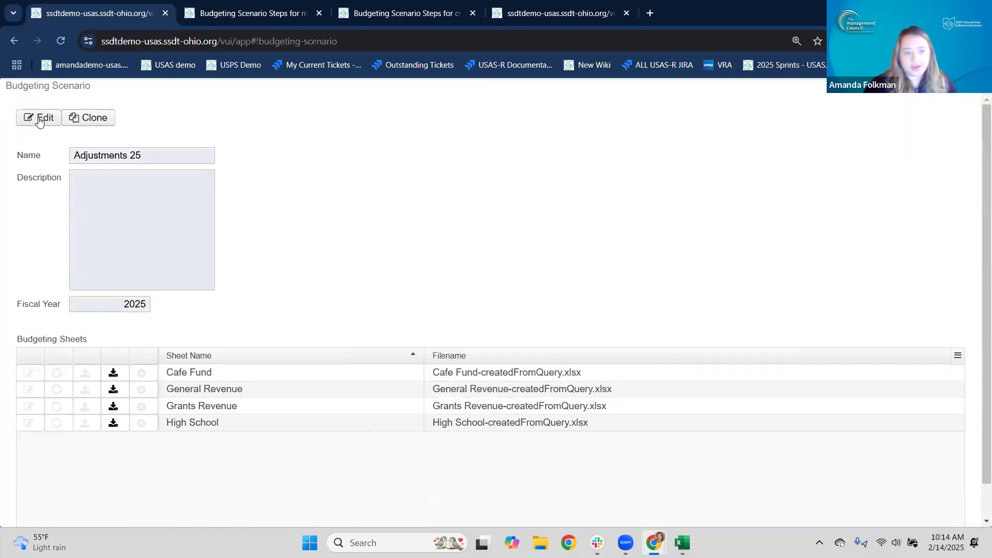
Delete the Cafe Fund, General Revenue and Grants Revenue sheets from the Adjustments 25 scenario
click(40, 119)
click(141, 376)
click(575, 343)
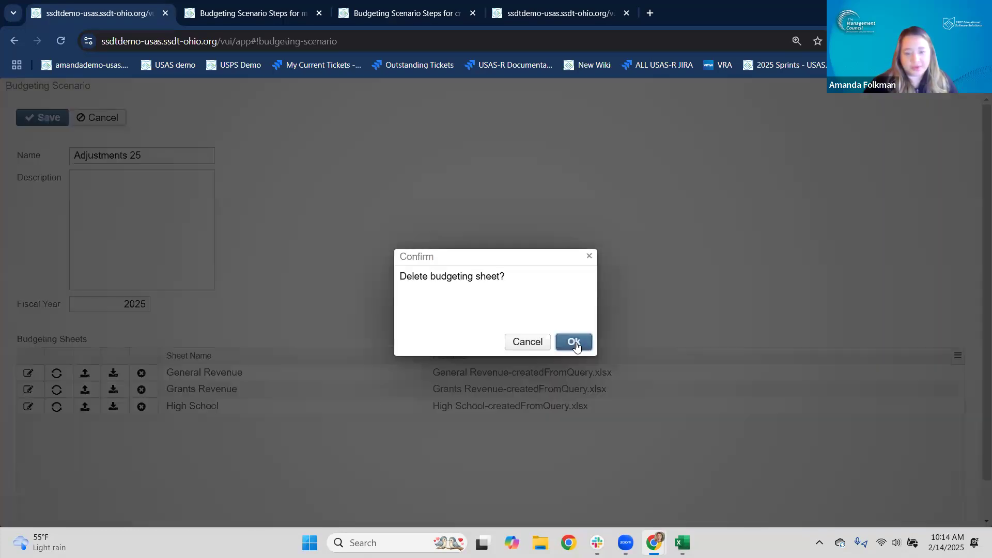
click(574, 342)
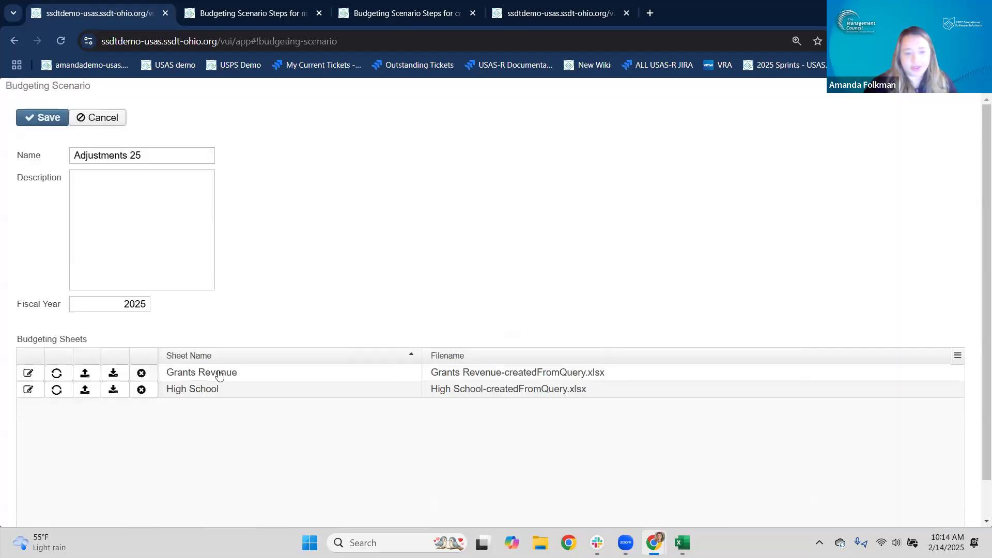
click(141, 374)
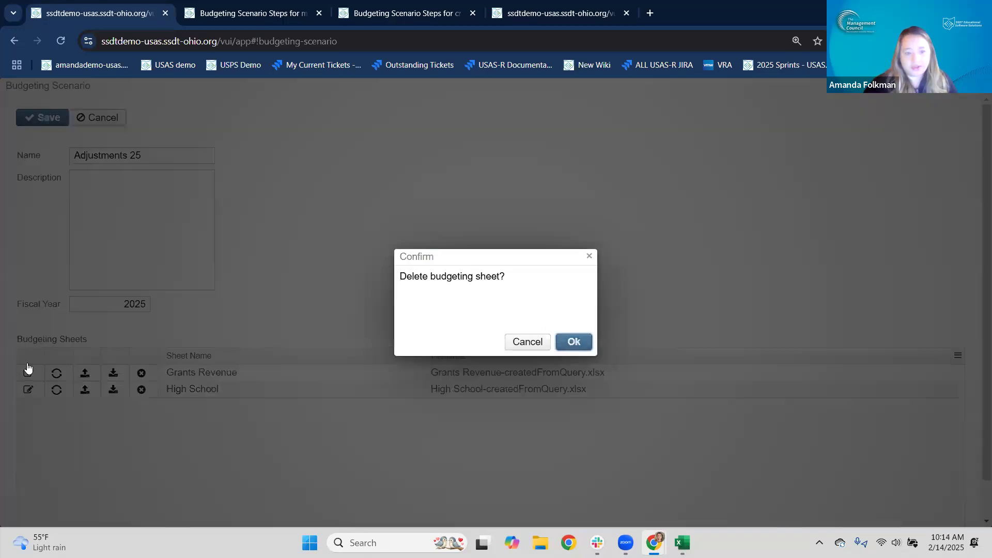
key(Return)
Open the High School sheet for editing and clear rows 3 to 6, keeping only the function 1140 account
click(28, 373)
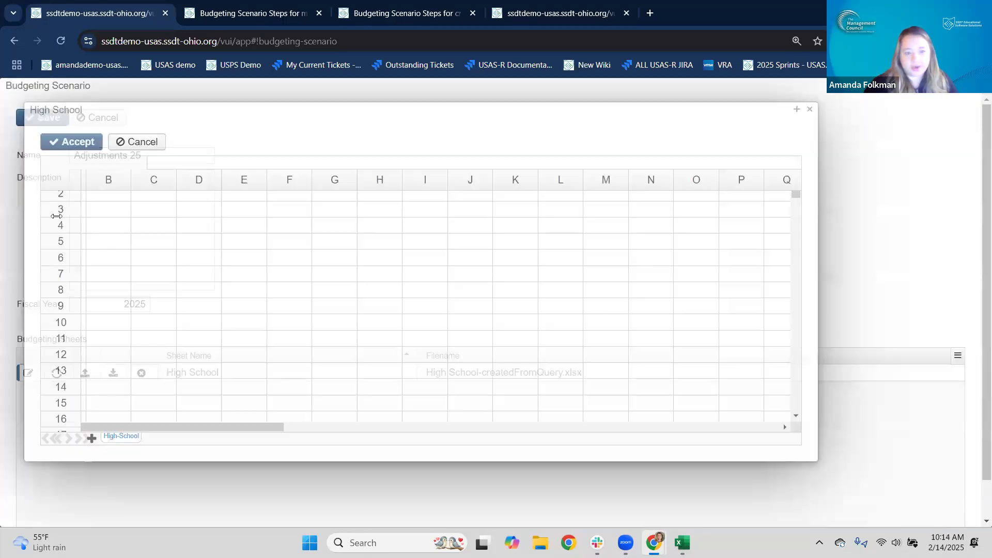
click(101, 234)
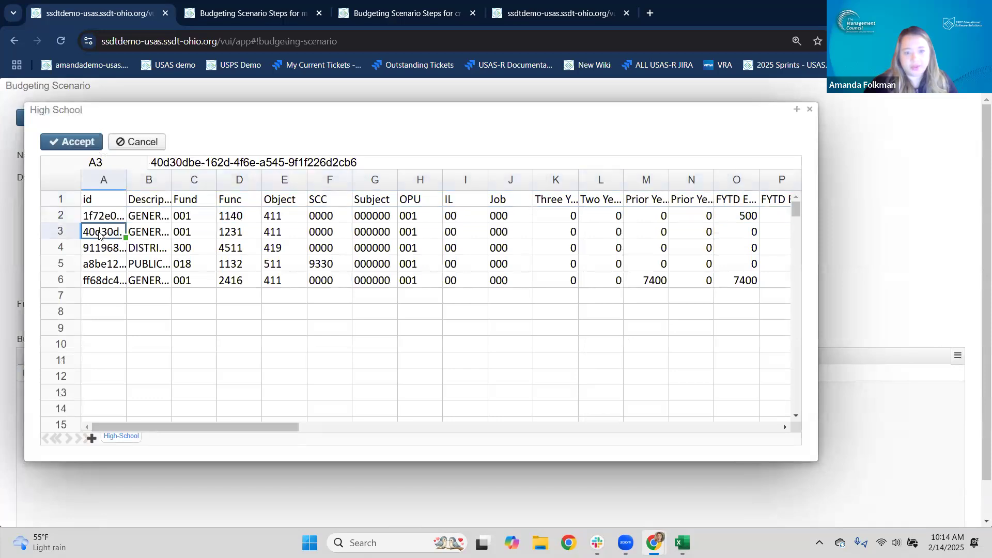
drag(109, 256, 724, 278)
key(Delete)
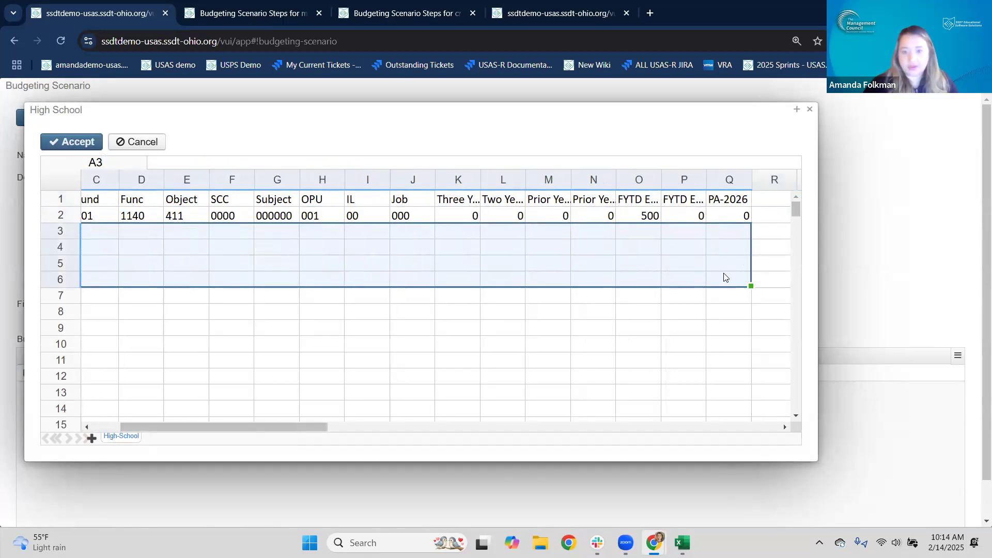
Change the column Q heading from PA-2026 to PA-2025 in the High School sheet
click(723, 204)
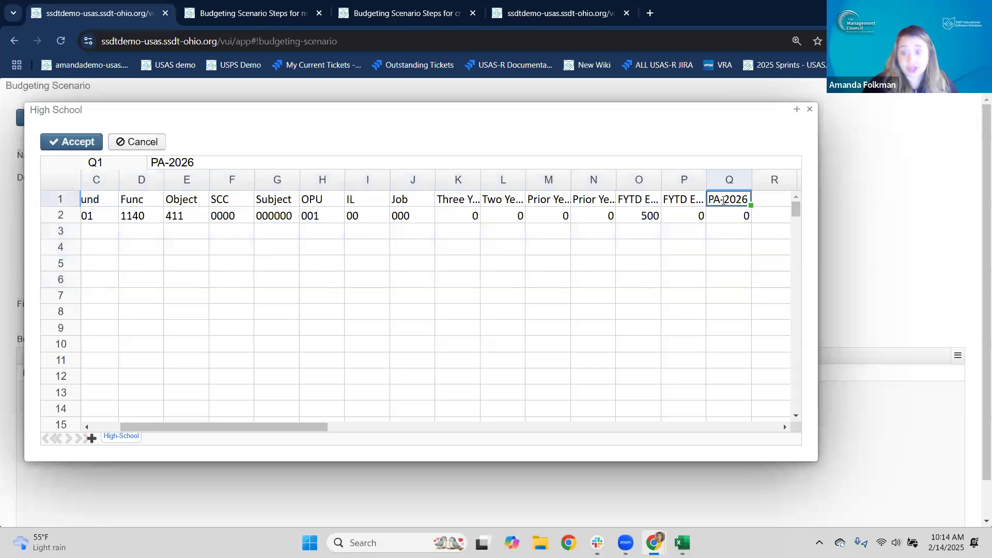
double_click(724, 201)
key(BackSpace)
text(5)
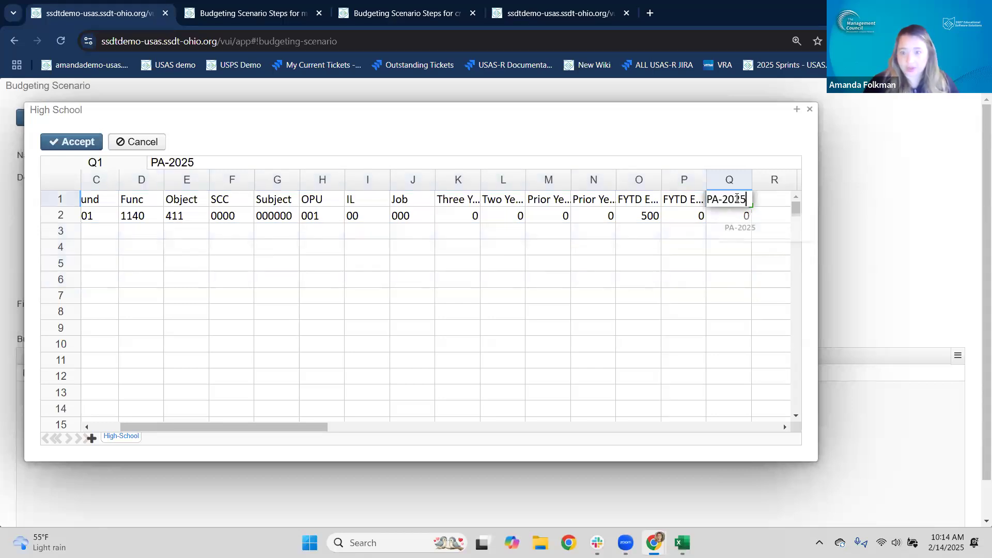
click(729, 253)
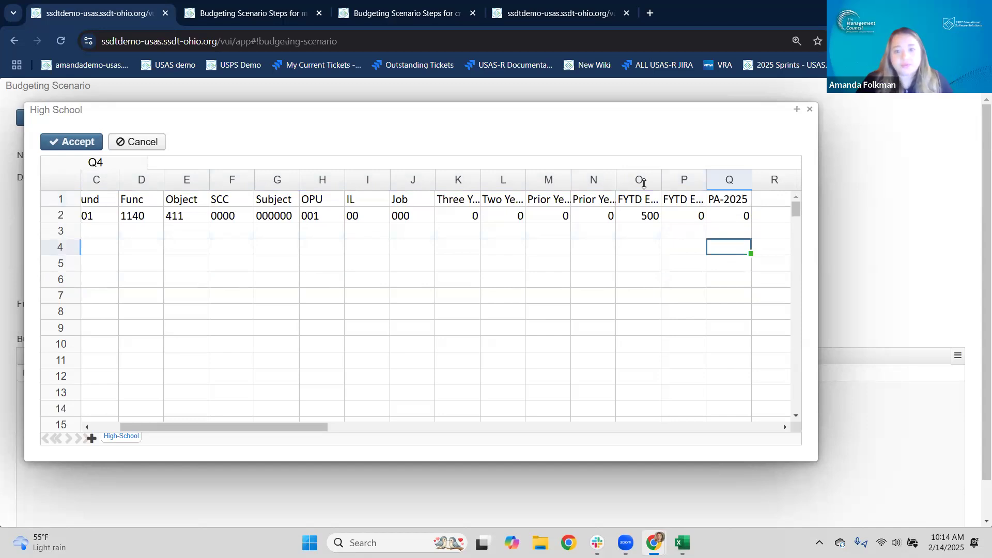
Widen column O to show the full FYTD Expendable heading and select the account's PA-2025 amount in Q2
drag(662, 180, 703, 182)
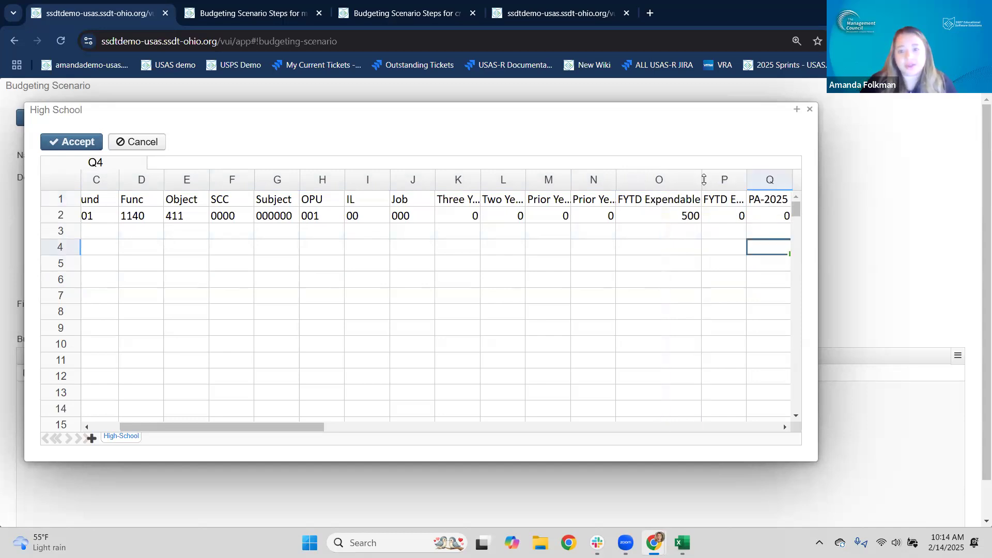
click(706, 181)
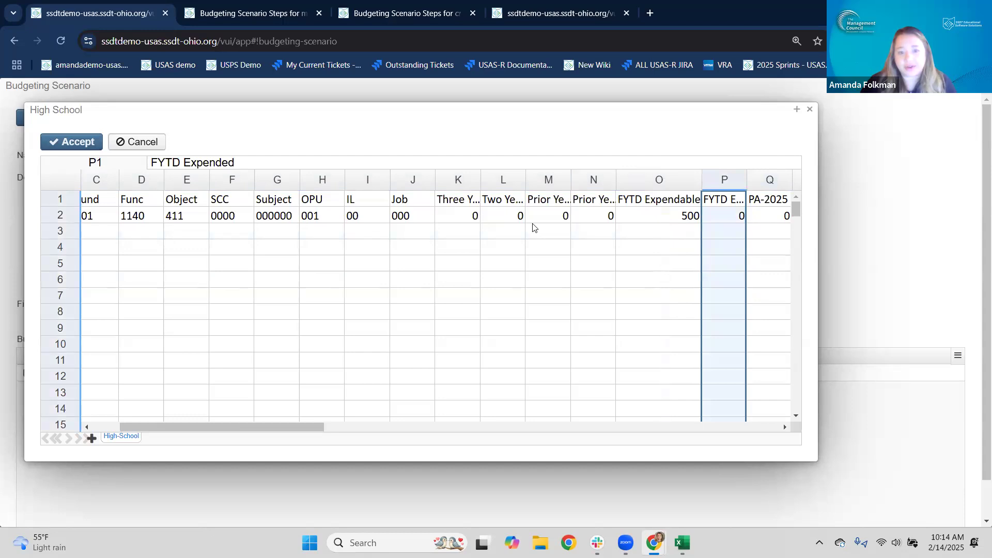
click(659, 216)
drag(260, 427, 183, 417)
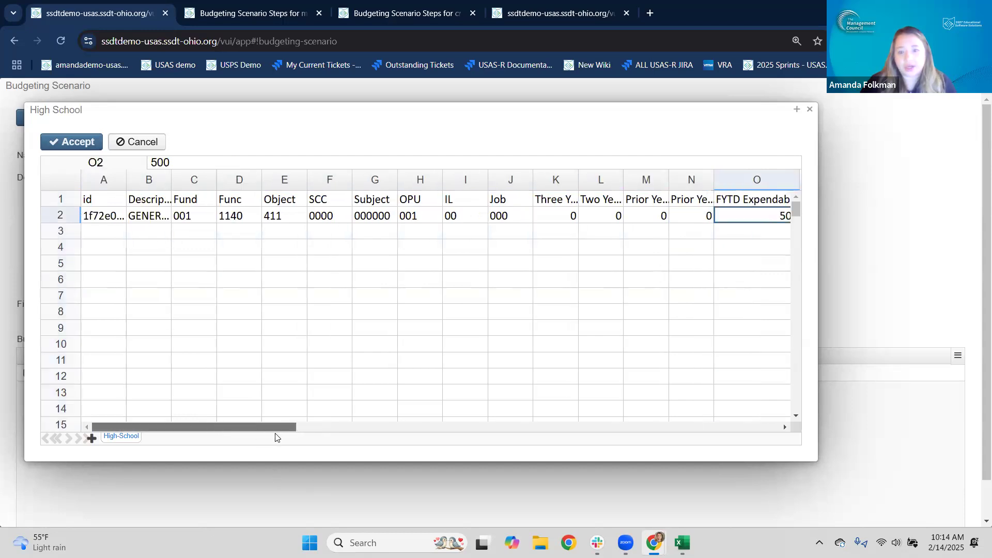
scroll(277, 436, right, 5)
click(633, 217)
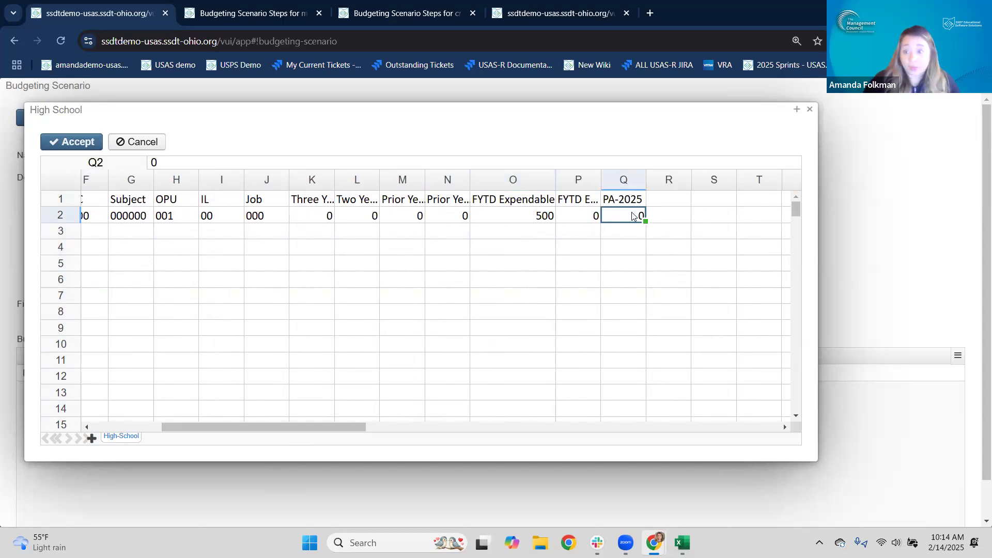
Set the account's PA-2025 amount in cell Q2 of the High School sheet to 600
text(600)
key(Return)
click(634, 217)
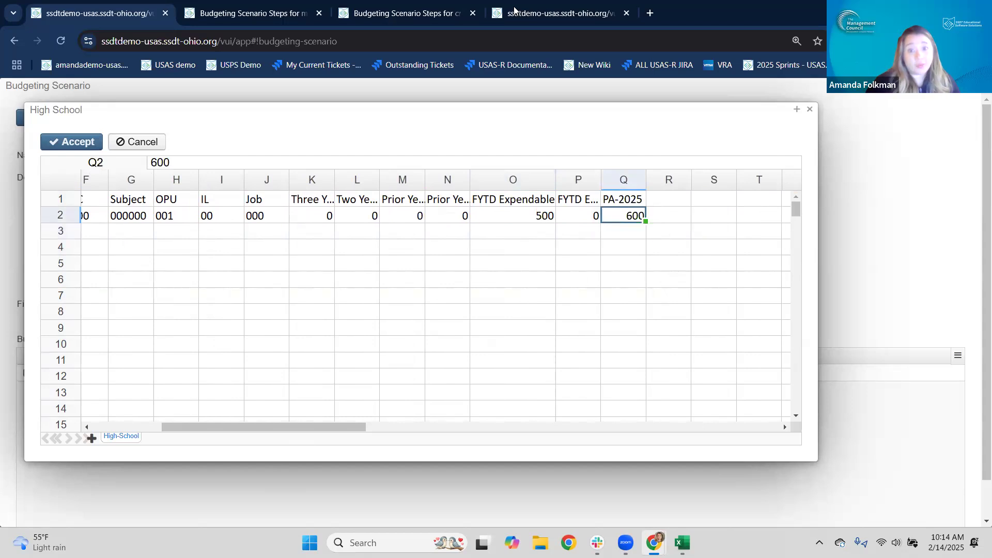
Check the Expendable amount on the function 1140 expenditure account record and return to the High School sheet
click(516, 12)
drag(183, 372, 221, 373)
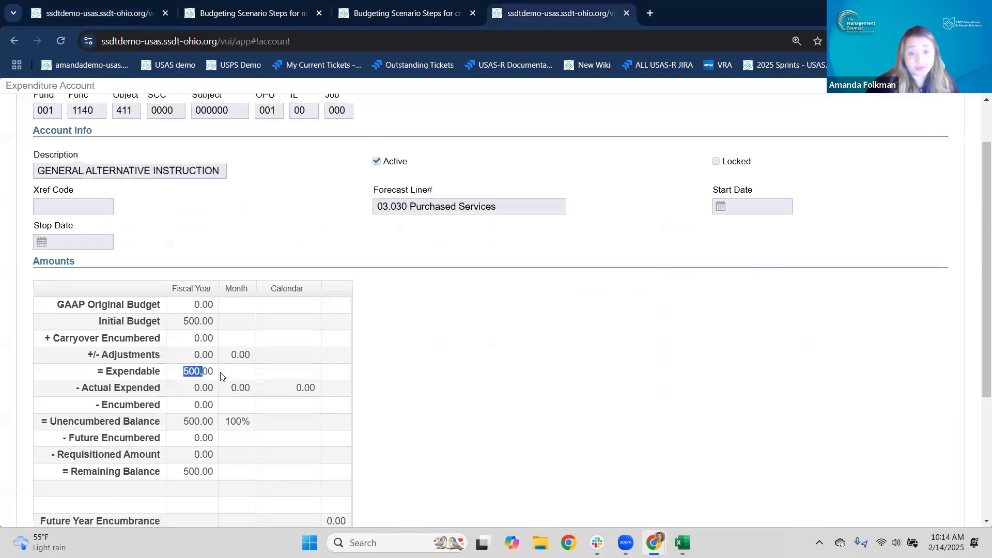
click(102, 17)
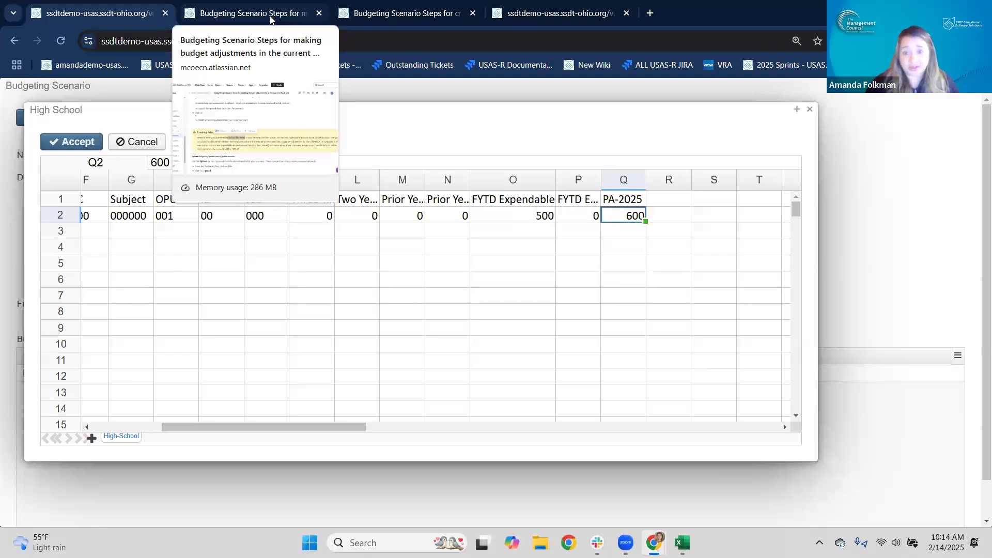
Accept the High School sheet changes, save the Adjustments 25 scenario and return to the scenarios list
click(682, 268)
click(612, 217)
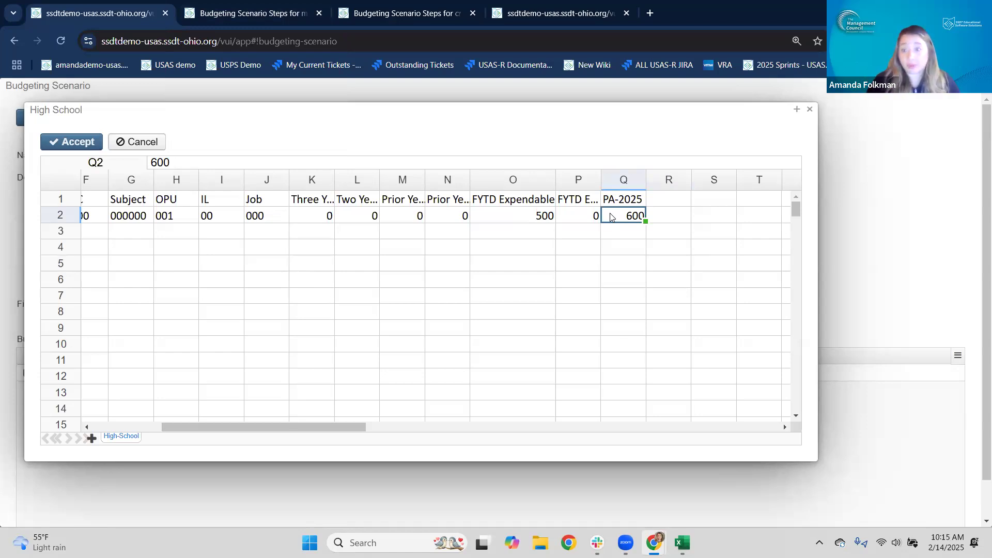
click(623, 233)
click(618, 220)
click(85, 146)
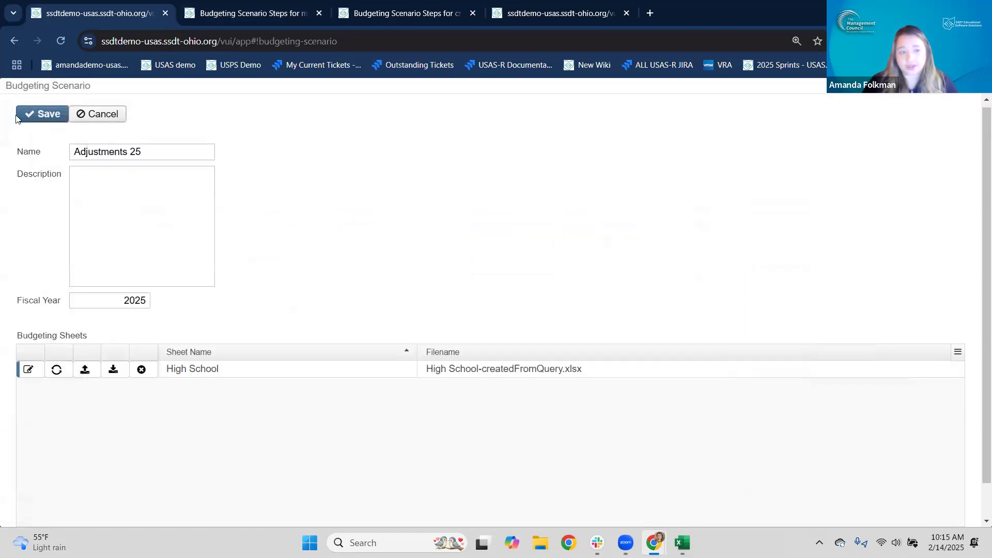
click(34, 119)
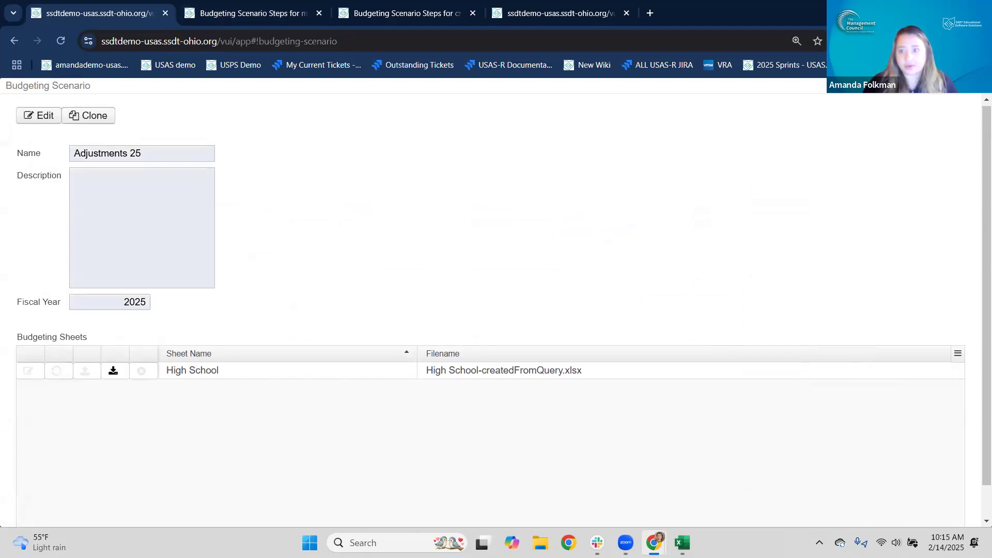
click(984, 85)
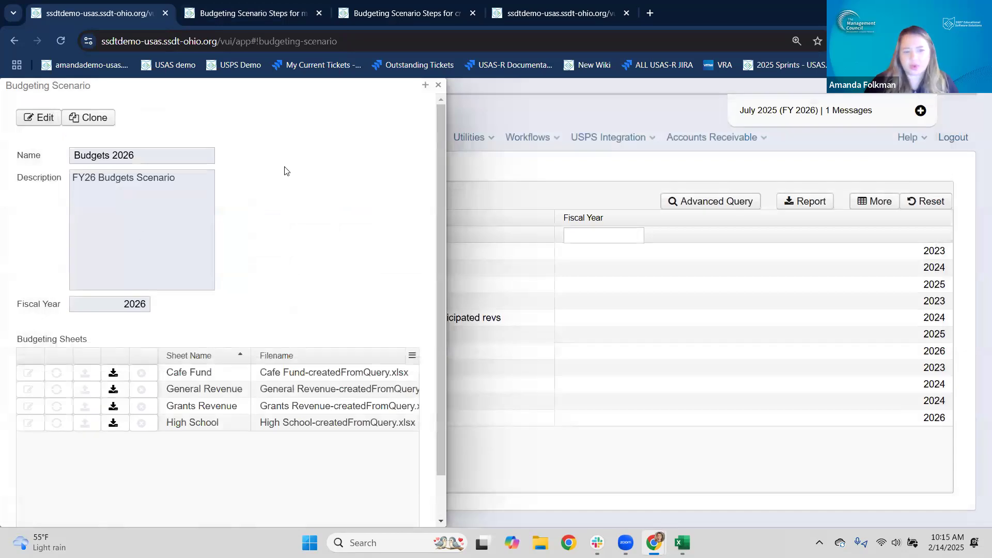
click(438, 85)
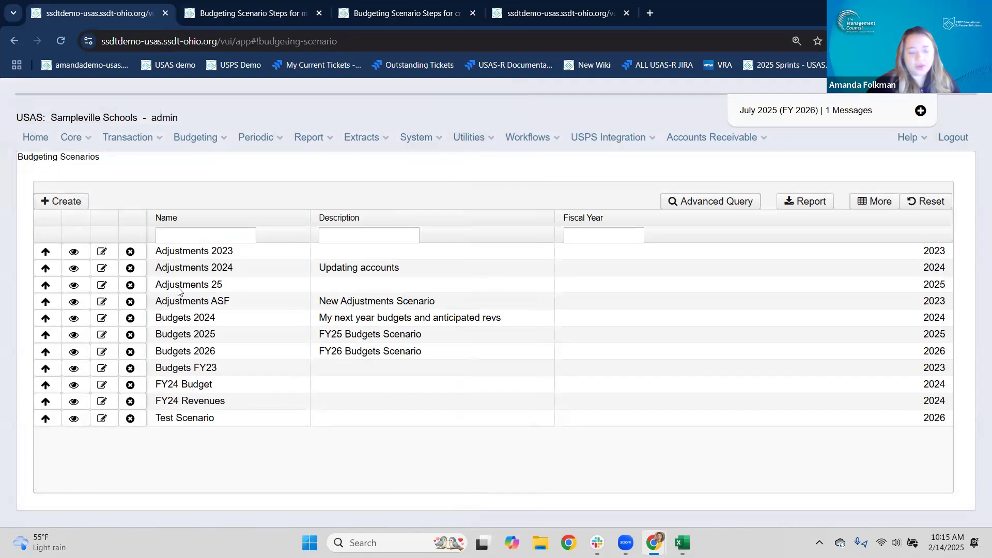
Promote the Adjustments 25 scenario to proposed amounts and dismiss the resulting message
click(46, 286)
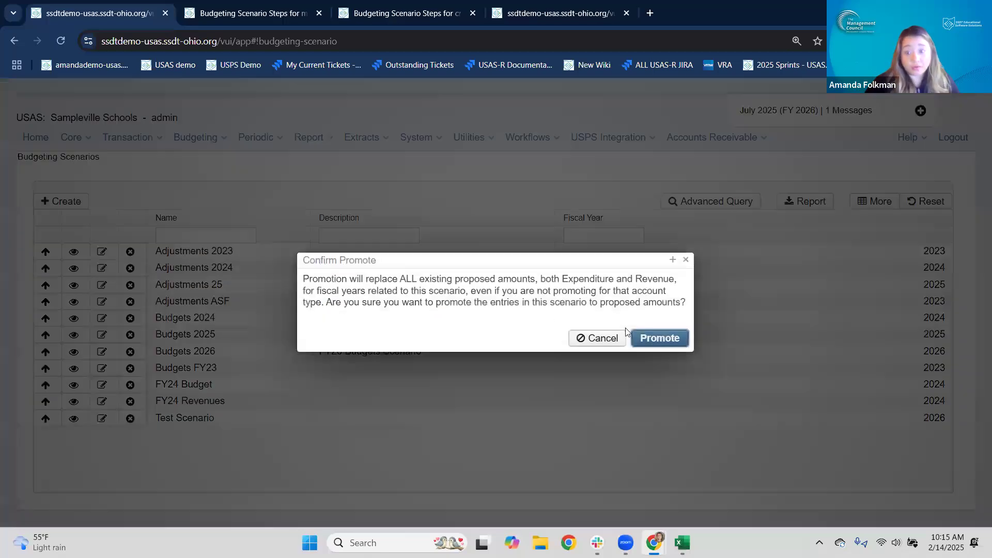
click(658, 339)
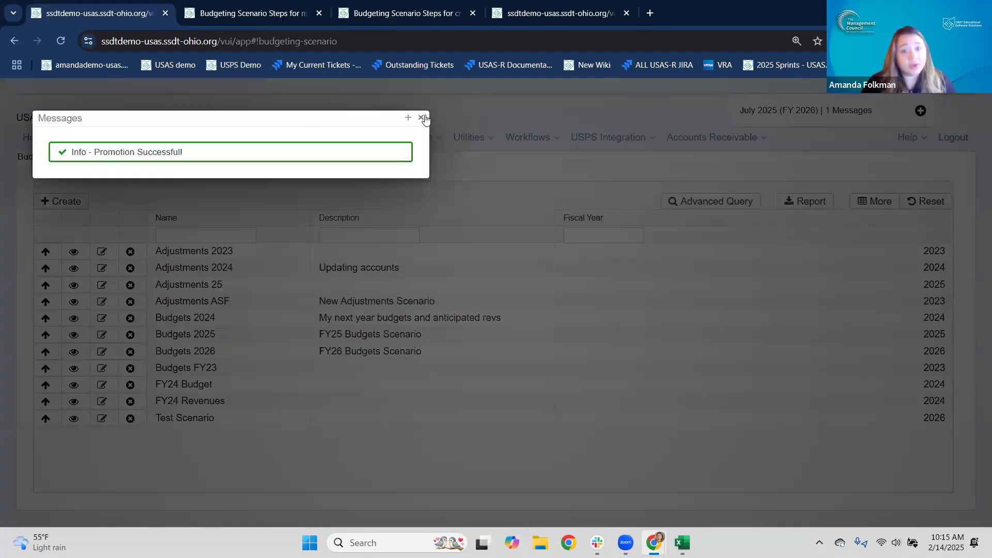
click(423, 118)
Open the proposed amounts and limit the Proposed Budgets list to Fiscal Year 2025
click(214, 138)
click(202, 174)
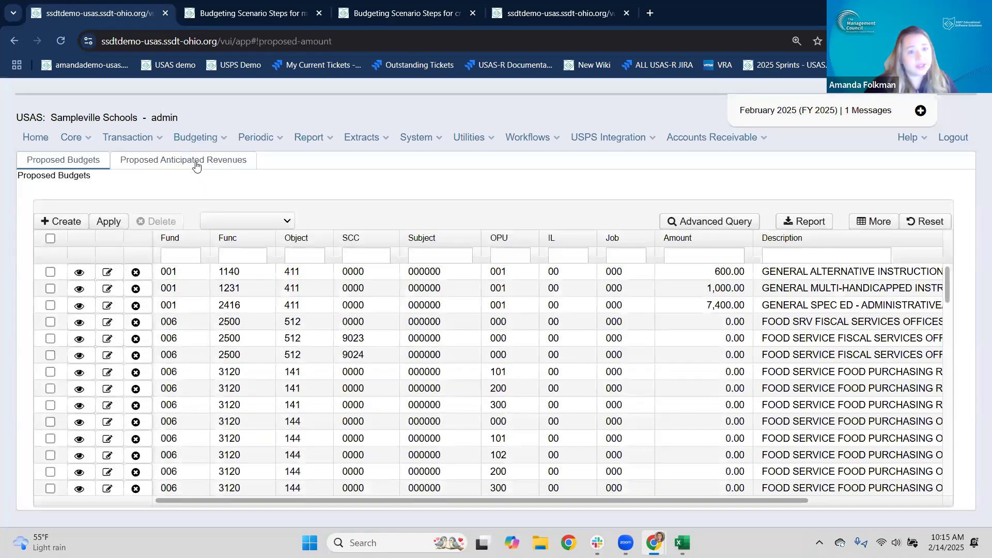
click(262, 222)
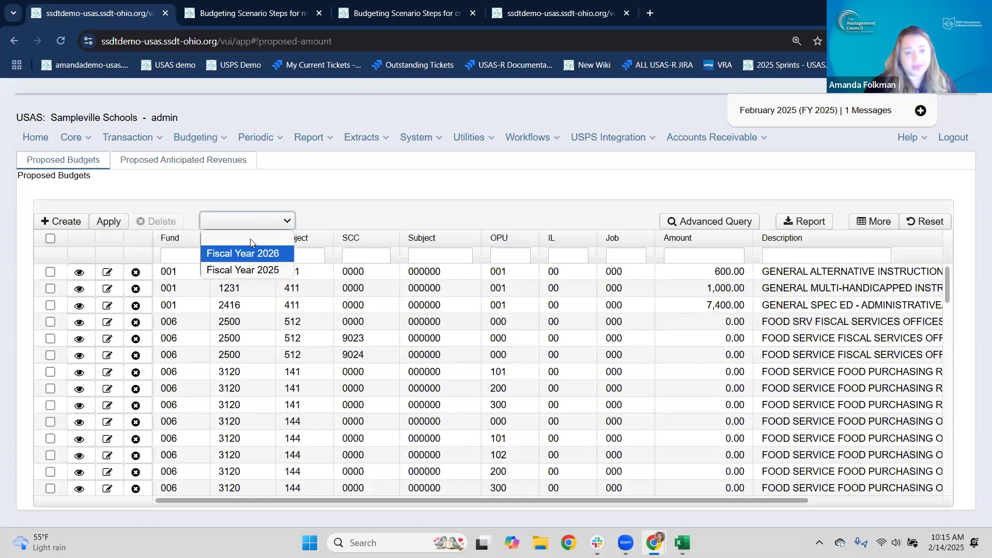
click(252, 271)
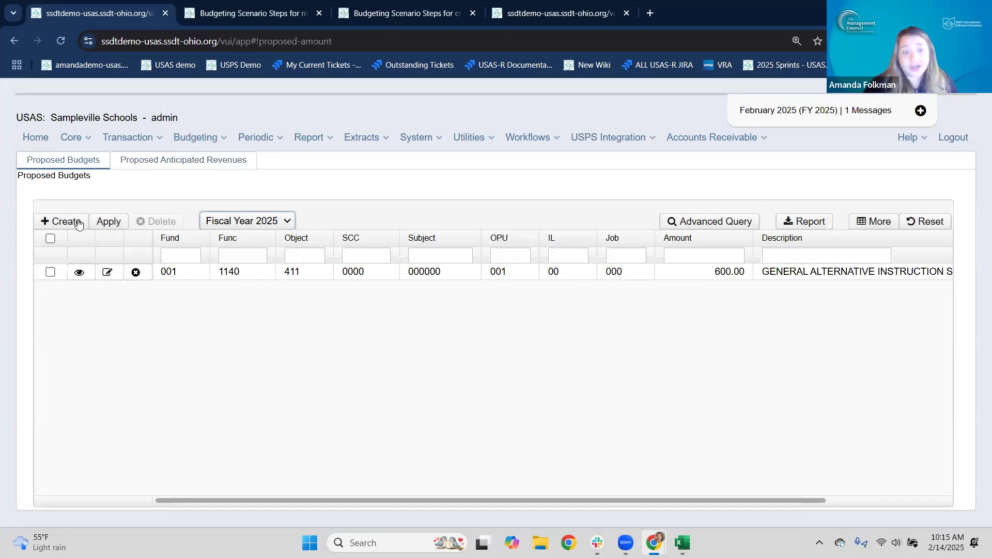
Apply the Fiscal Year 2025 proposed amounts with transaction type Adjustment and effective date 2/14/25
click(107, 222)
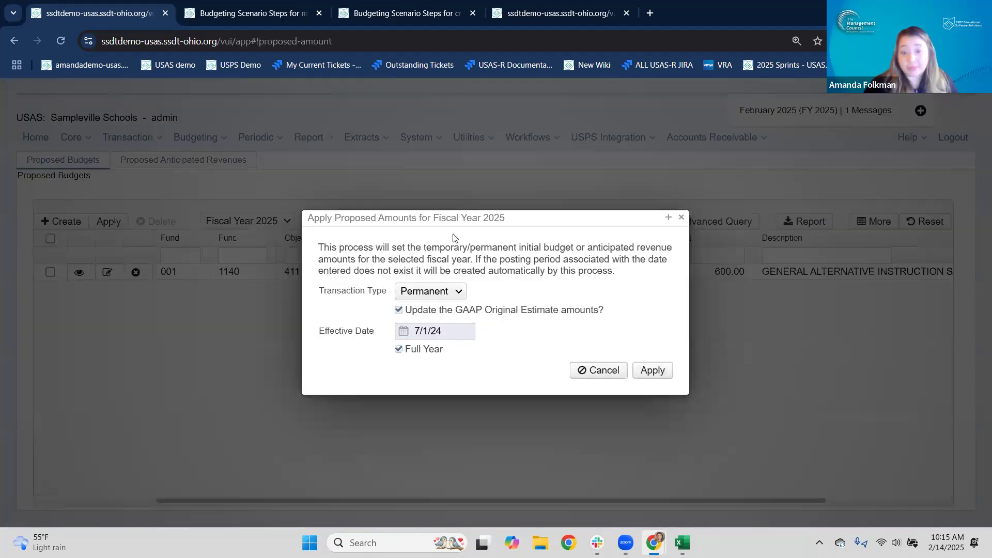
click(459, 293)
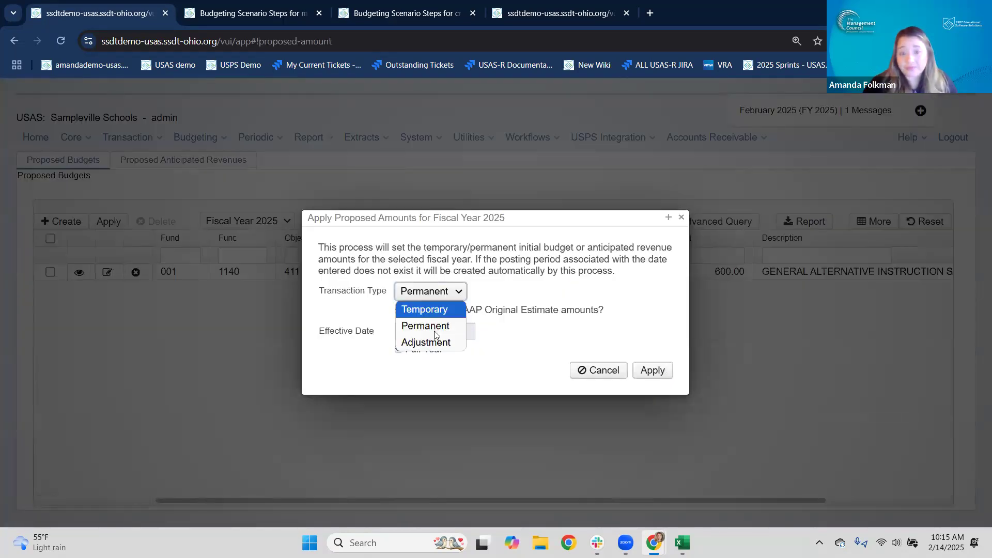
click(431, 341)
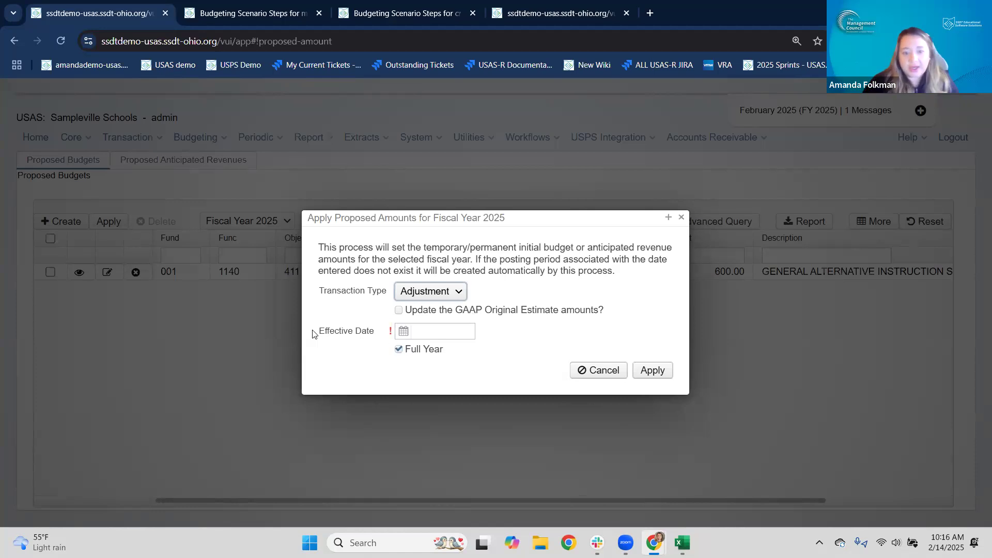
click(403, 331)
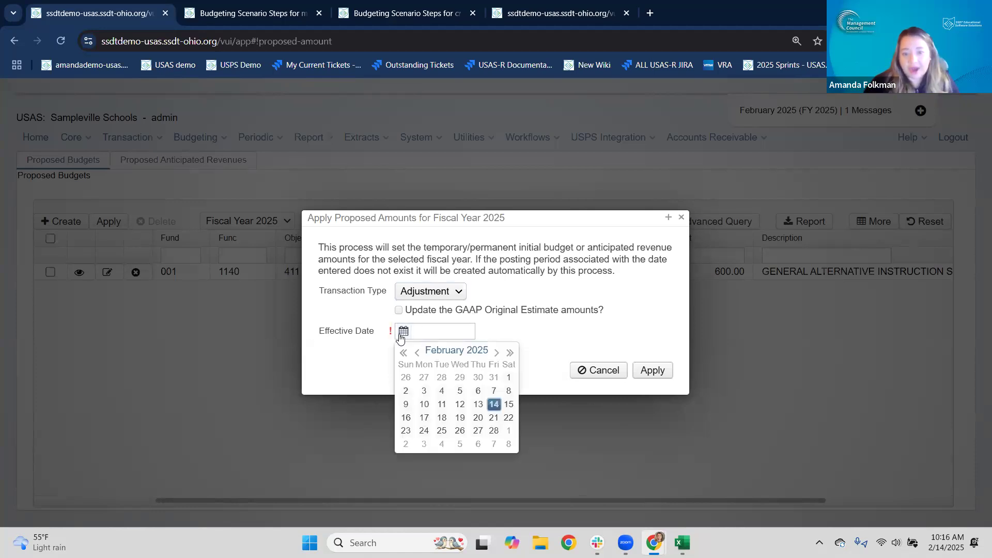
click(499, 405)
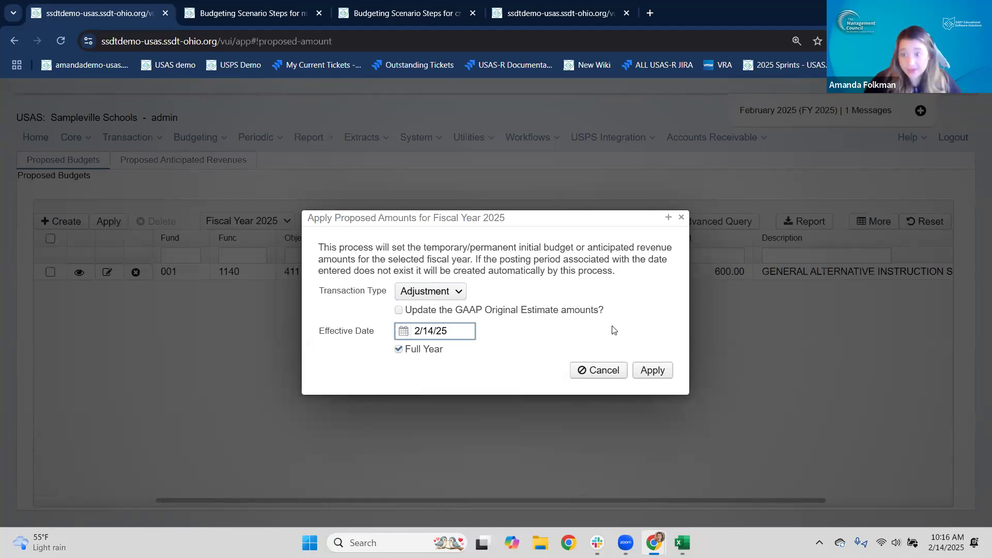
click(544, 361)
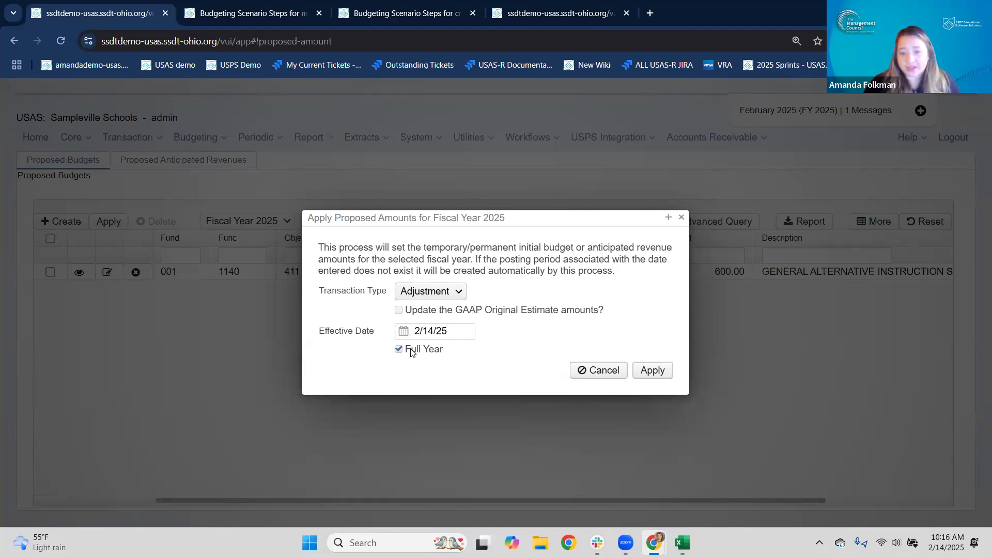
click(654, 371)
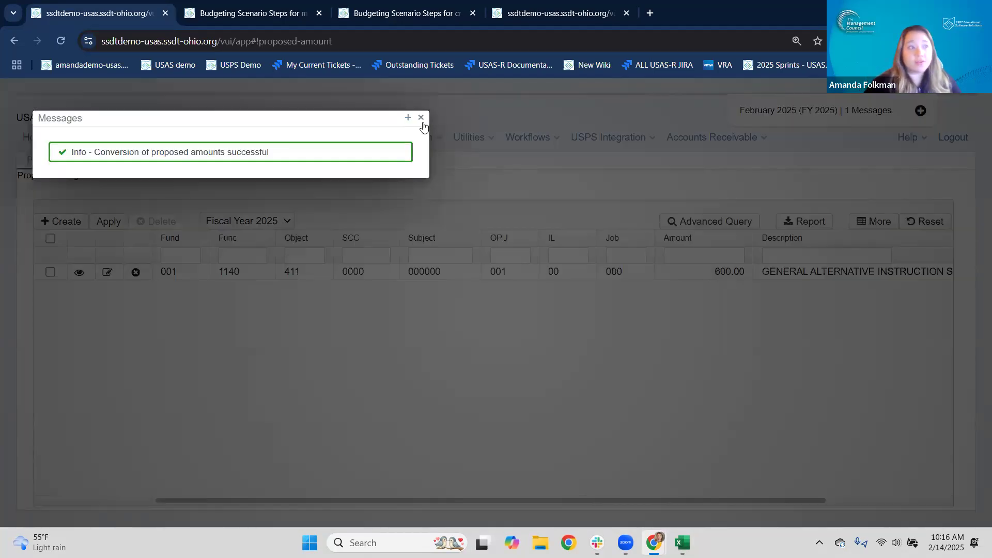
click(422, 118)
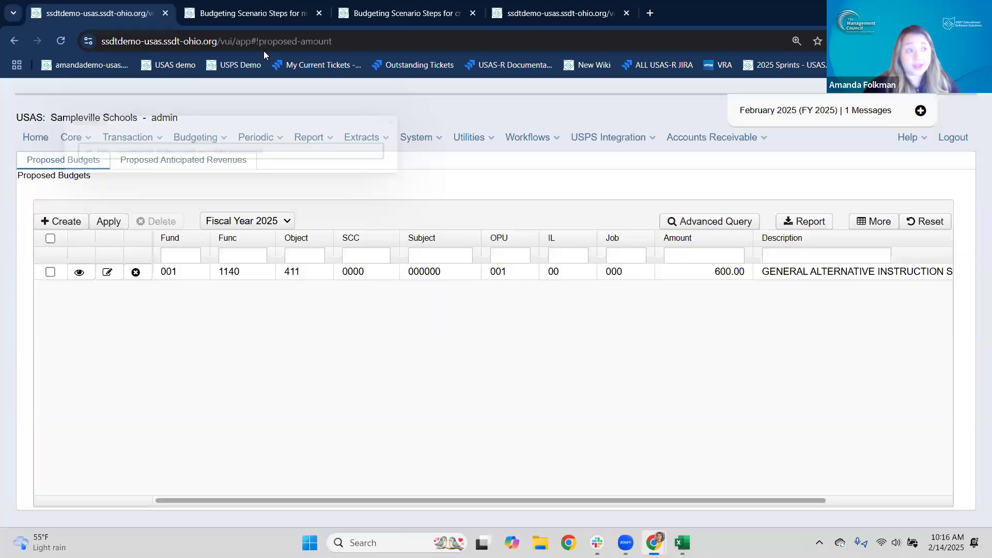
Reload the accounts page, filter expenditure accounts by OPU 001 and open the function 1140 account in a maximized view
click(74, 136)
click(546, 21)
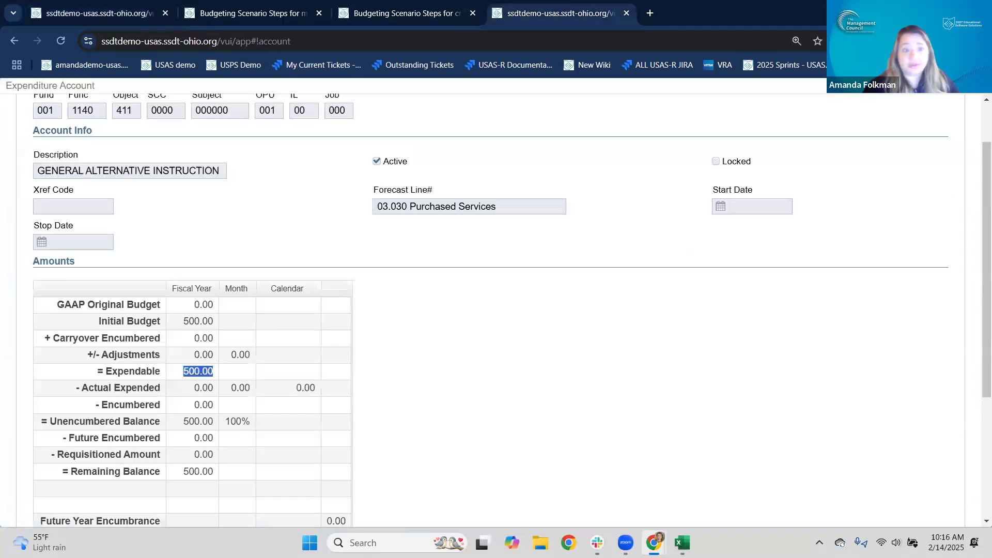
click(81, 5)
click(61, 41)
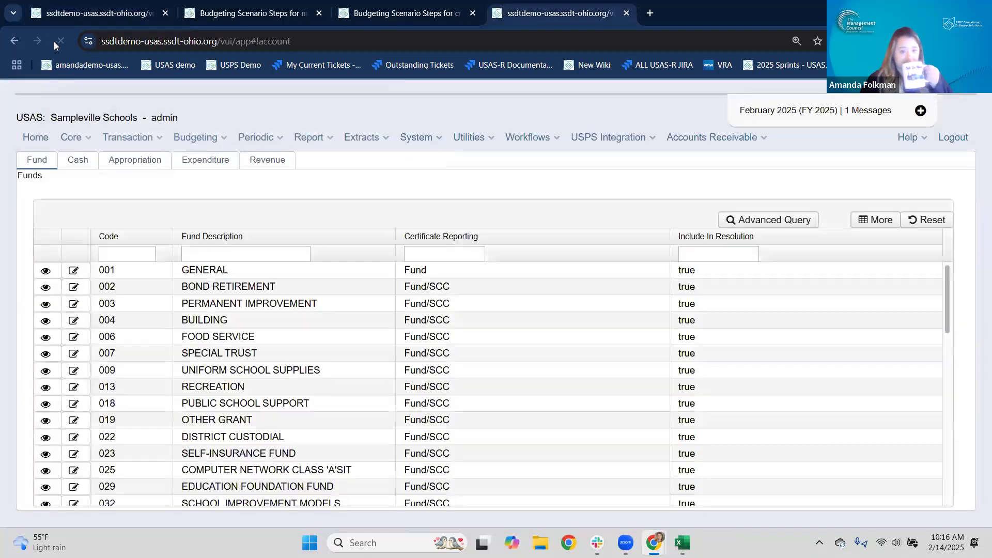
click(210, 161)
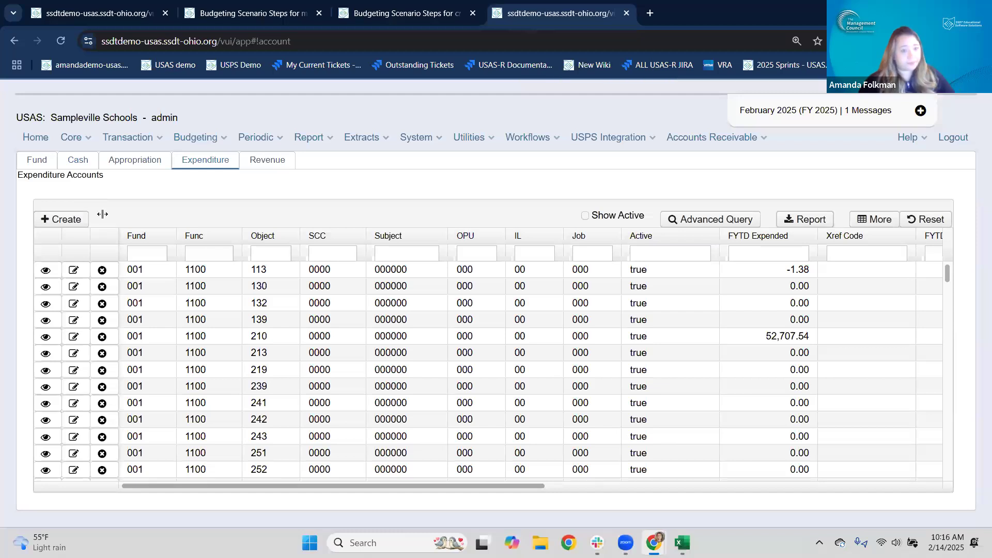
click(473, 252)
text(001)
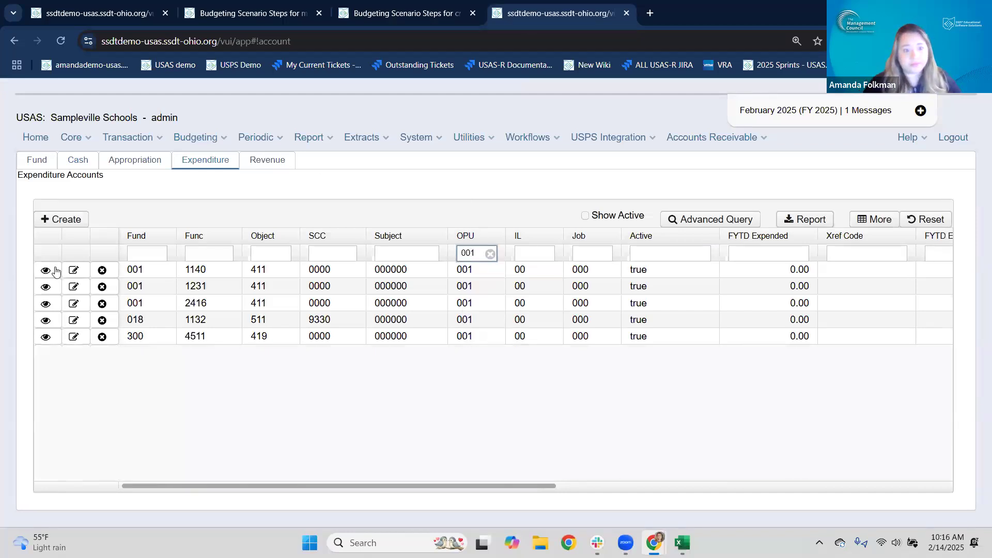
click(40, 276)
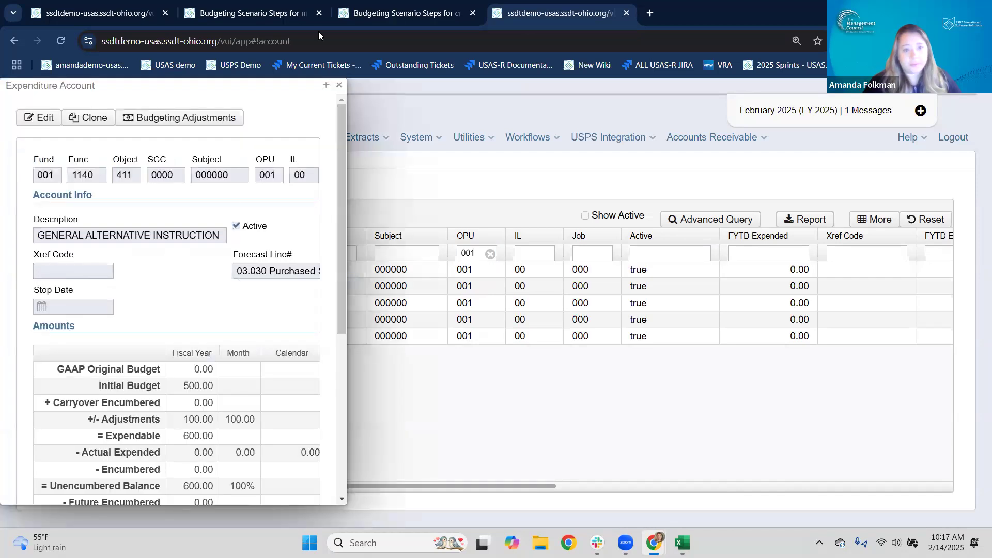
click(327, 85)
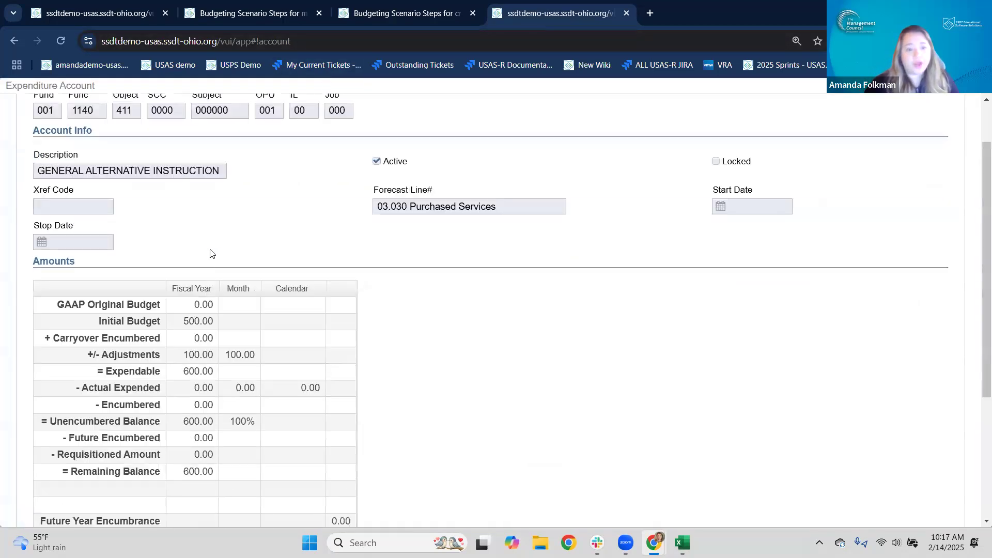
Examine the function 1140 account's fiscal-year Adjustments and Expendable amounts
scroll(184, 284, down, 2)
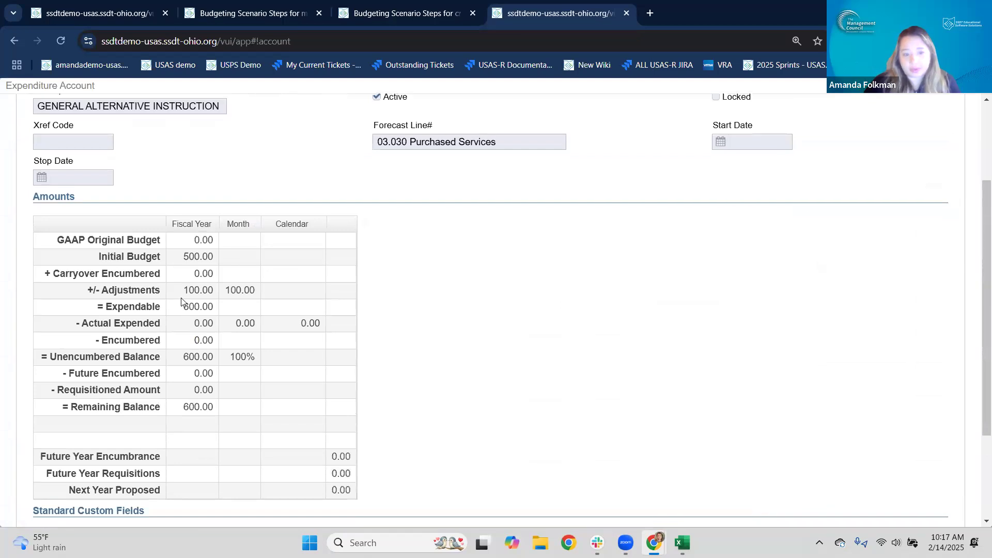
drag(184, 291, 185, 320)
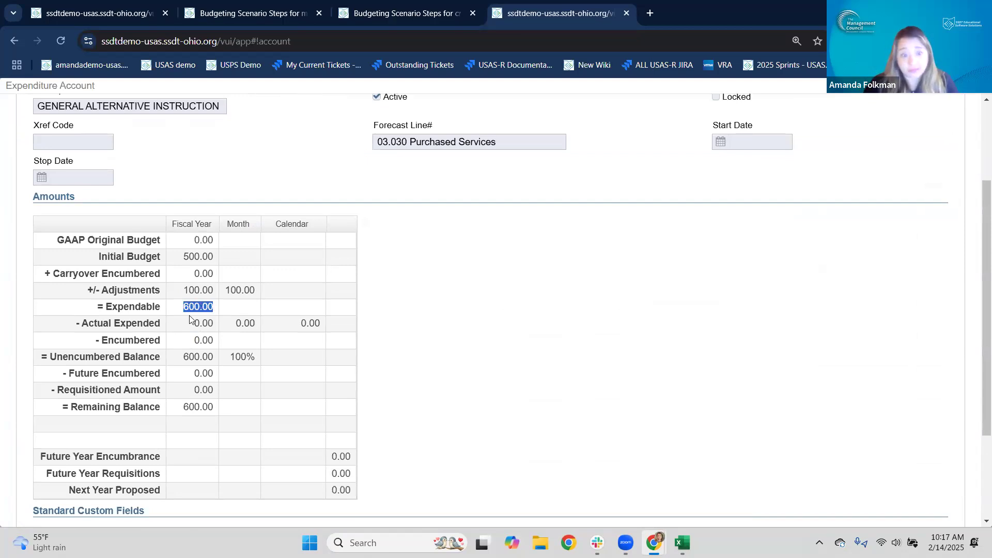
scroll(191, 321, up, 3)
Review the account's budgeting transactions, inspect the 02/14/2025 adjustment entry and compare it with the account's Adjustments amount
click(179, 118)
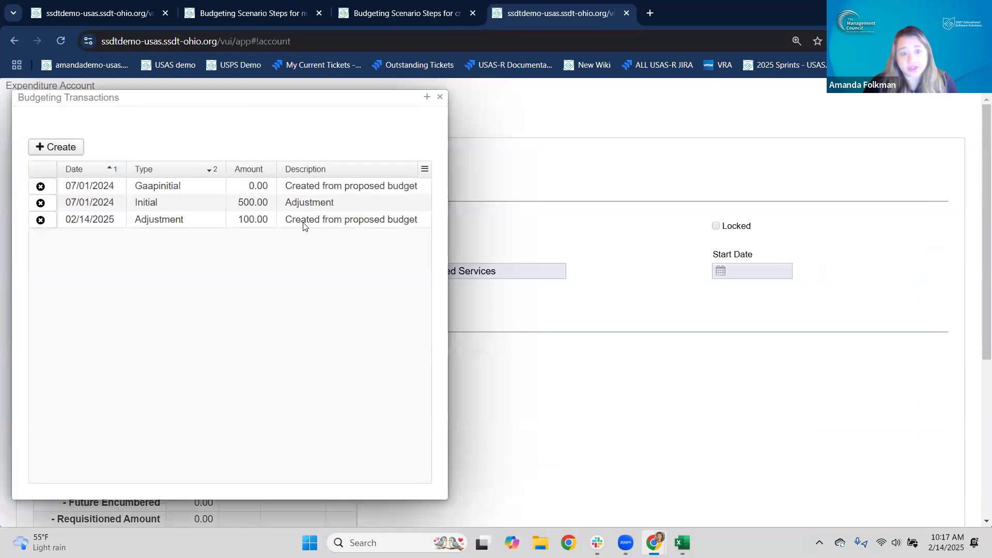
click(265, 226)
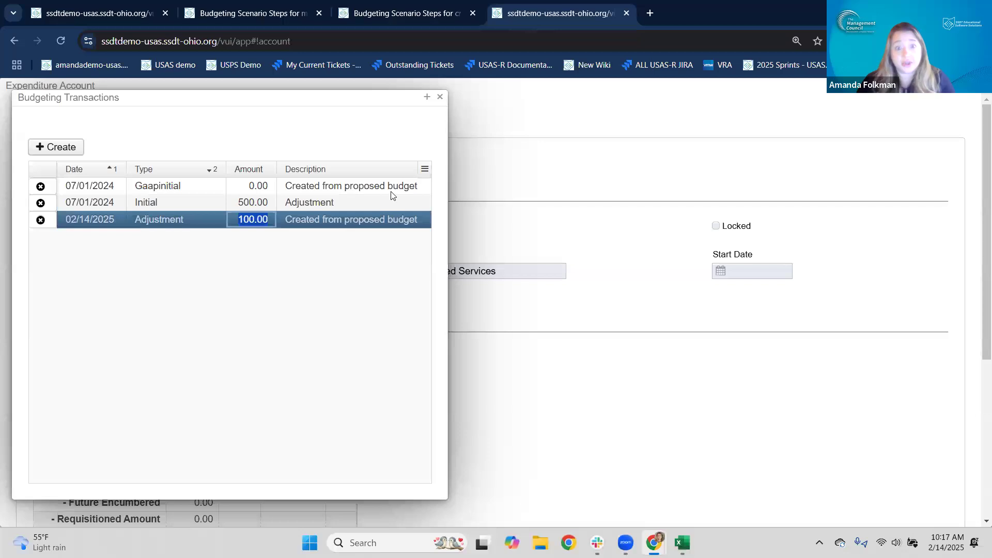
click(440, 98)
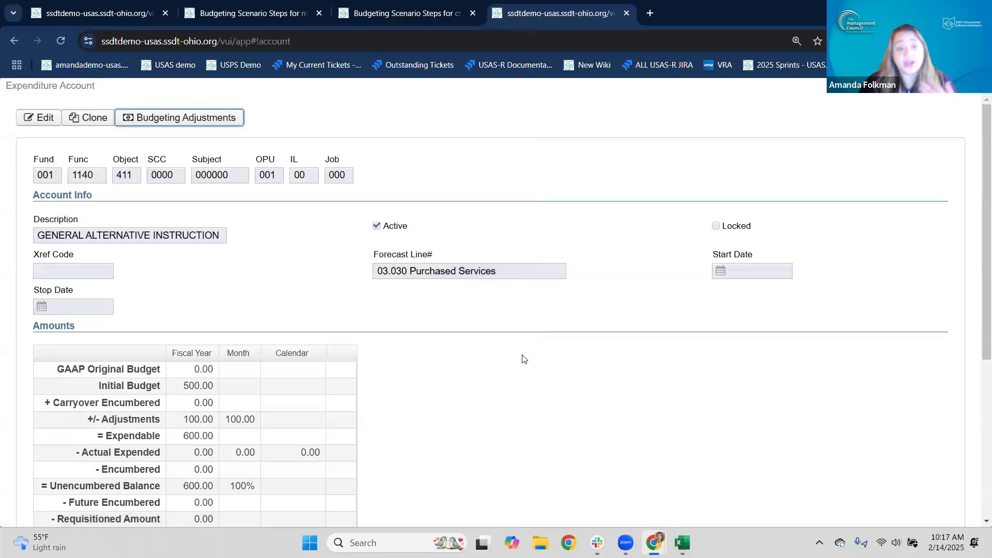
drag(185, 420, 205, 422)
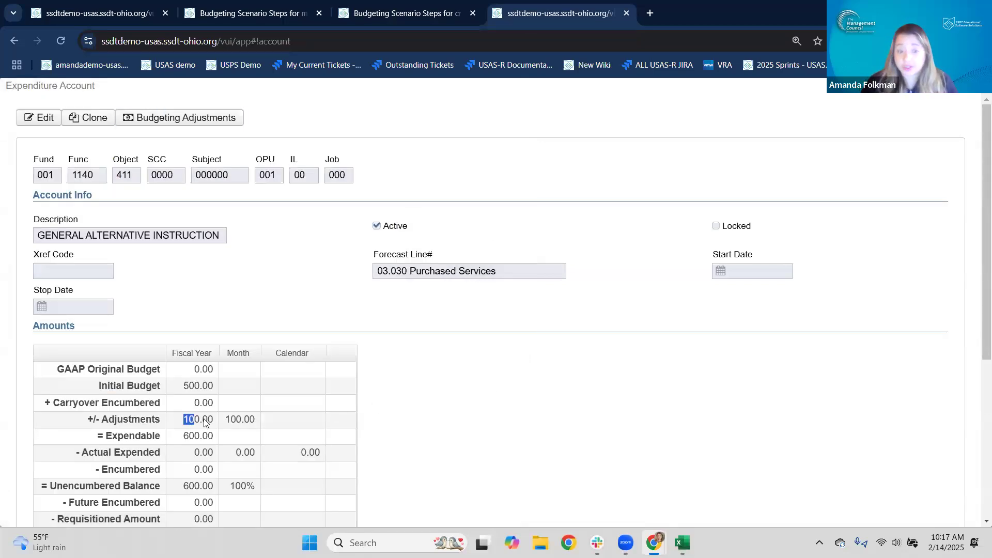
click(334, 421)
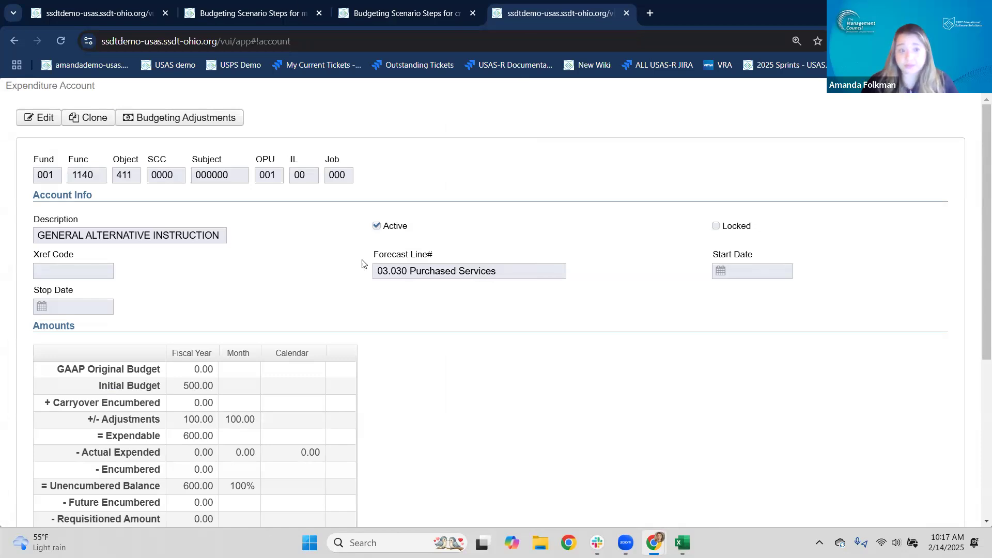
click(416, 17)
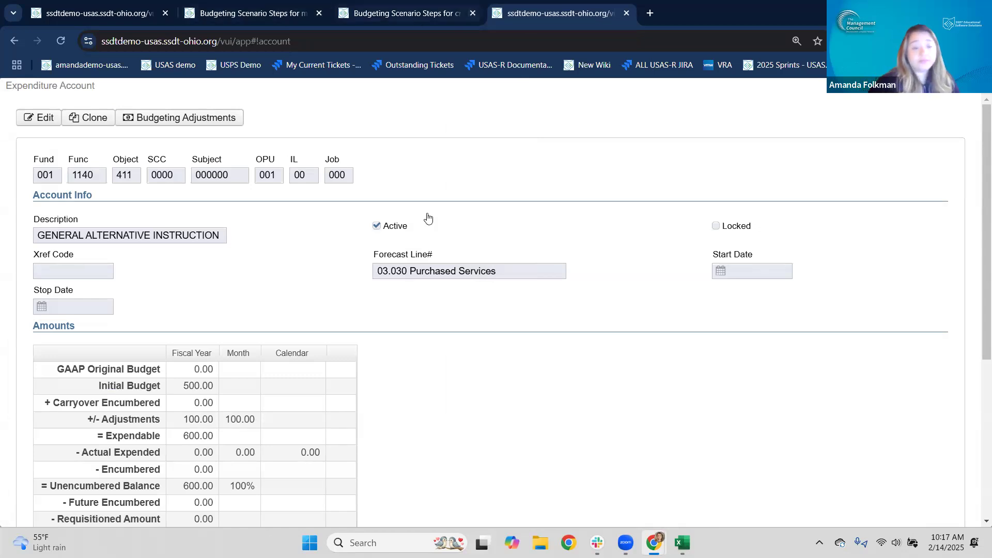
Switch to the wiki guide on current-year budget adjustments and read its Creating Adjustments, Upload and Promote a Scenario sections
scroll(392, 348, down, 2)
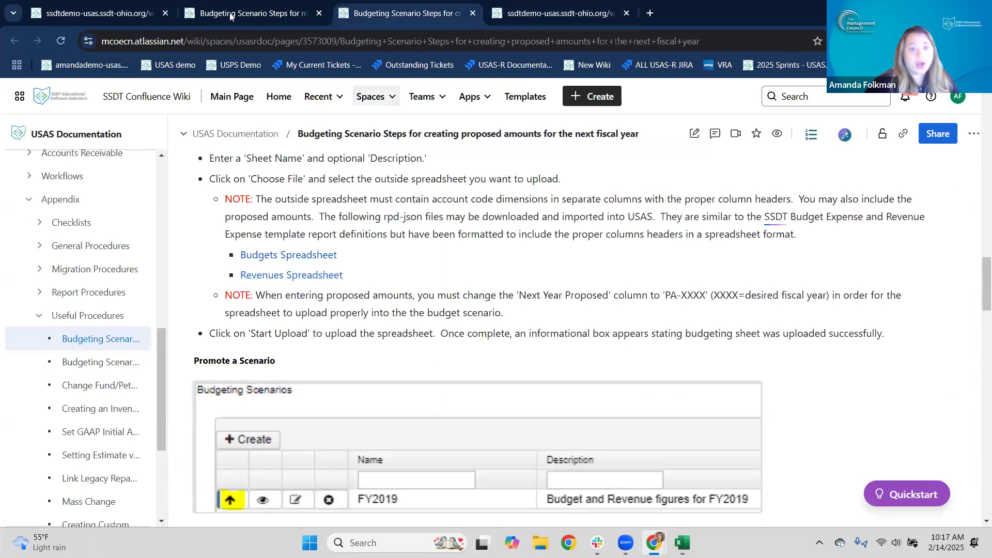
click(248, 13)
click(451, 373)
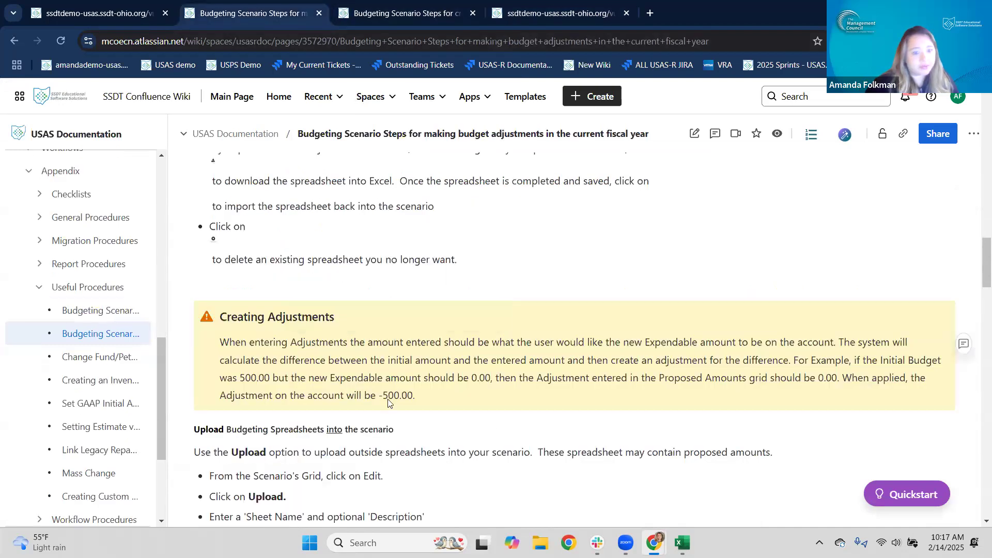
scroll(389, 402, down, 7)
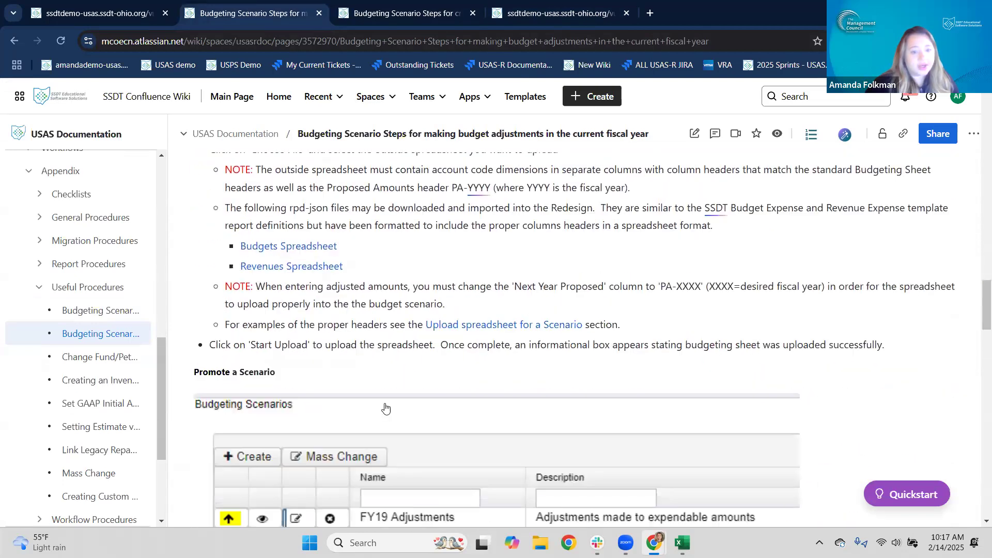
scroll(386, 409, down, 3)
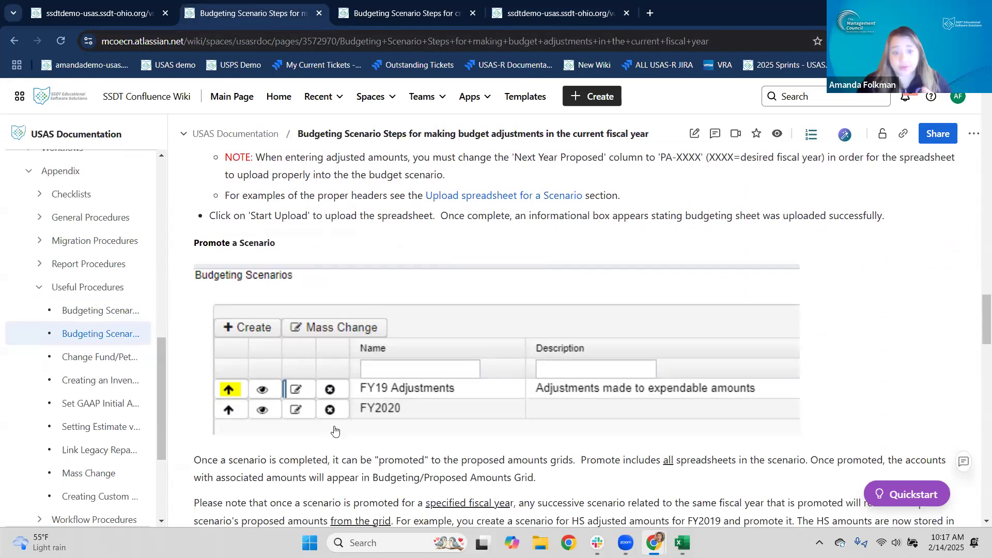
scroll(331, 429, down, 5)
scroll(331, 426, down, 4)
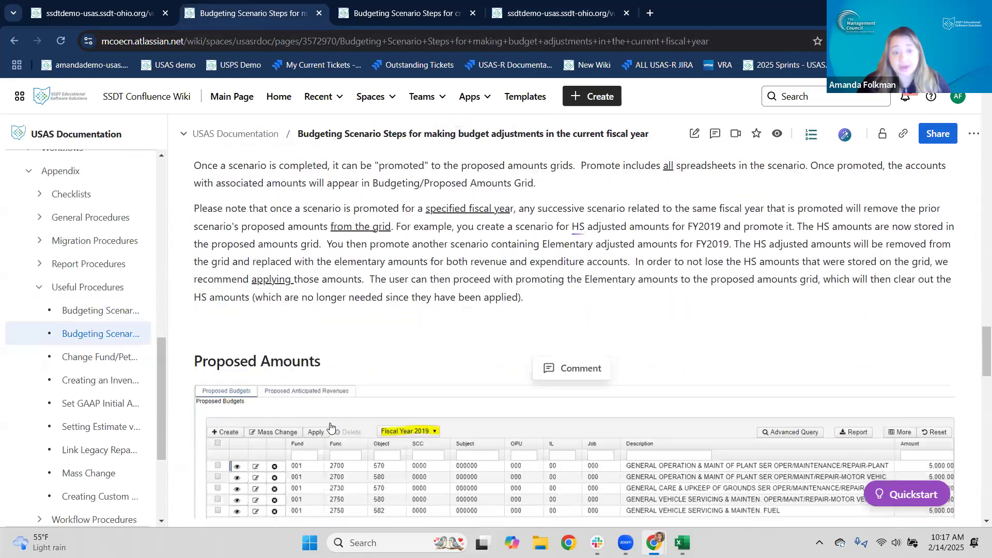
Read the guide's Proposed Amounts and Applying Adjusted Amounts sections, including the example apply settings
scroll(331, 423, down, 1)
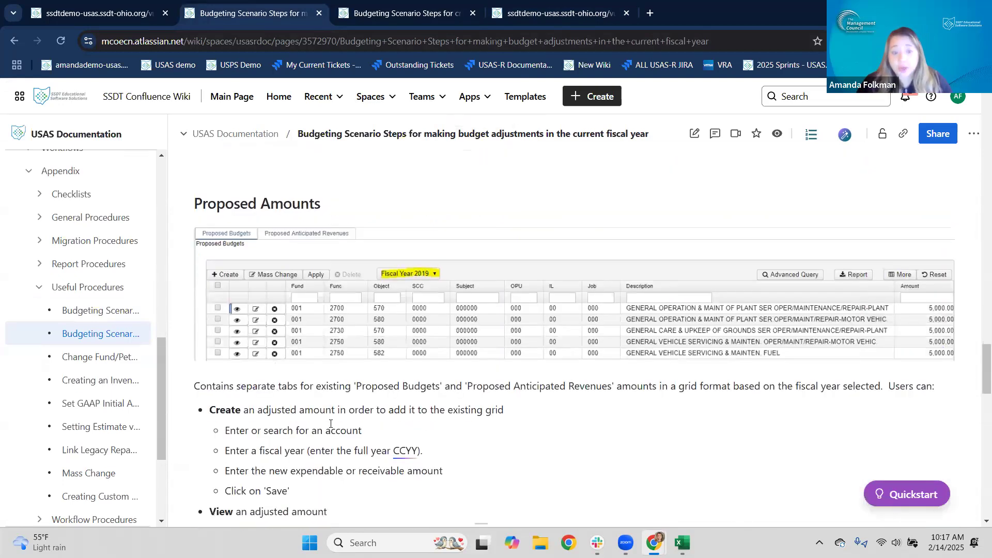
scroll(331, 425, down, 7)
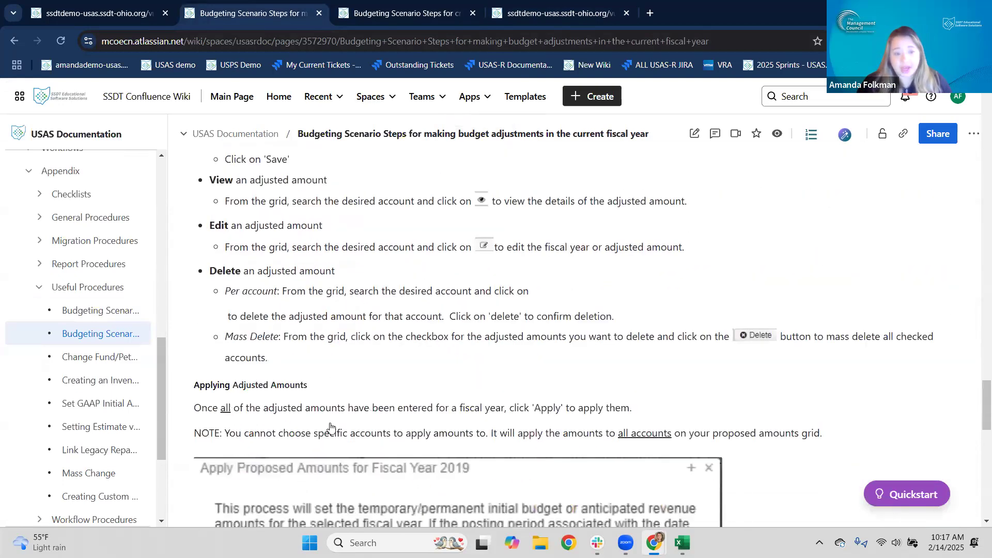
scroll(331, 427, down, 3)
scroll(331, 428, down, 1)
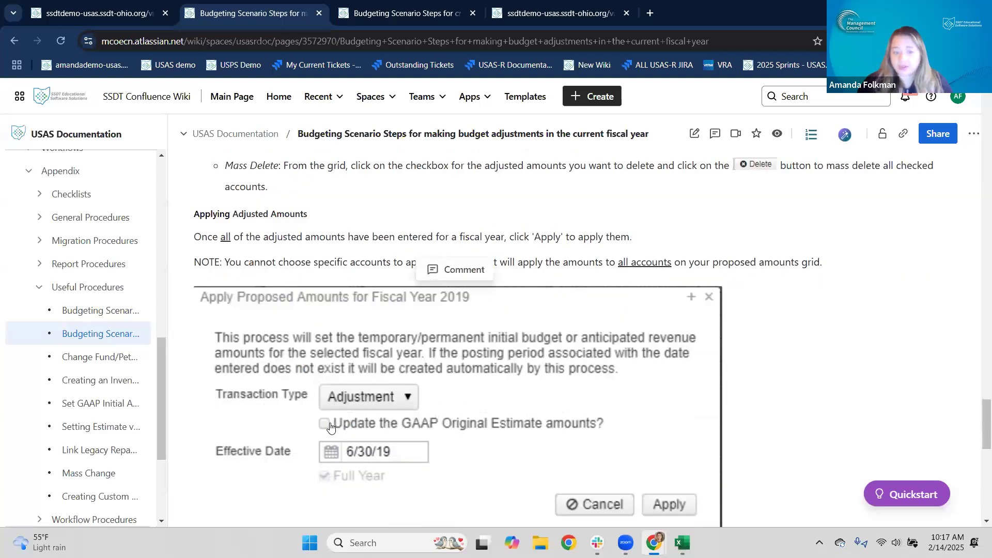
scroll(331, 427, down, 1)
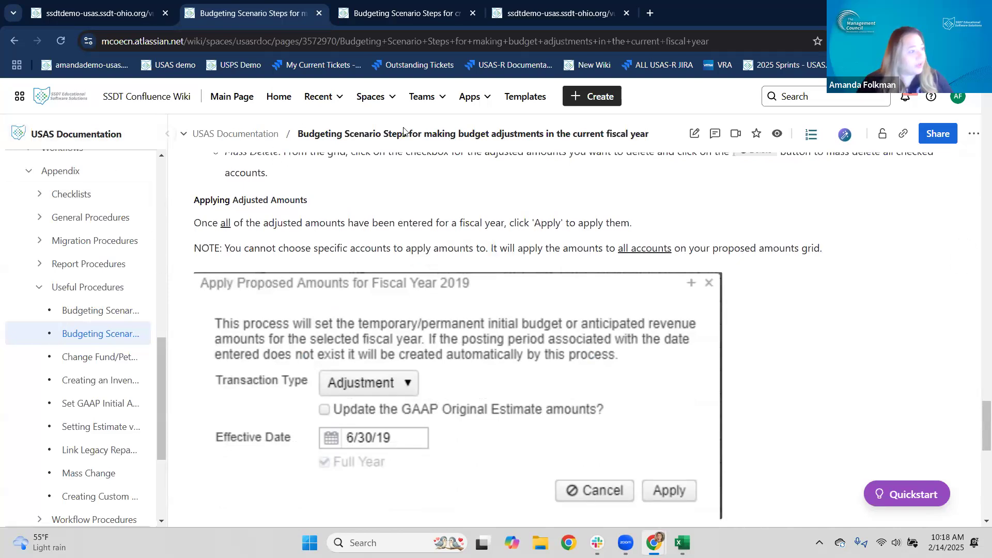
click(131, 15)
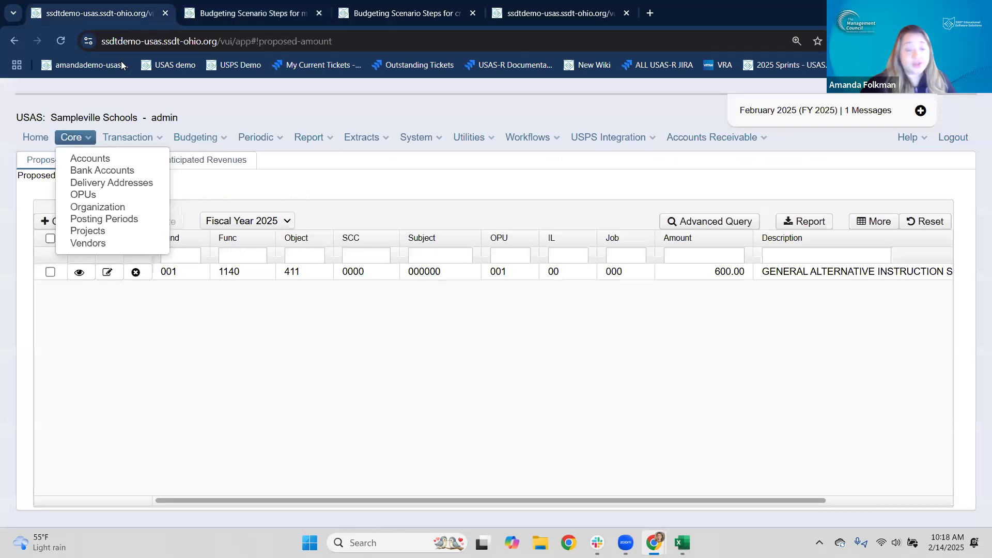
click(282, 19)
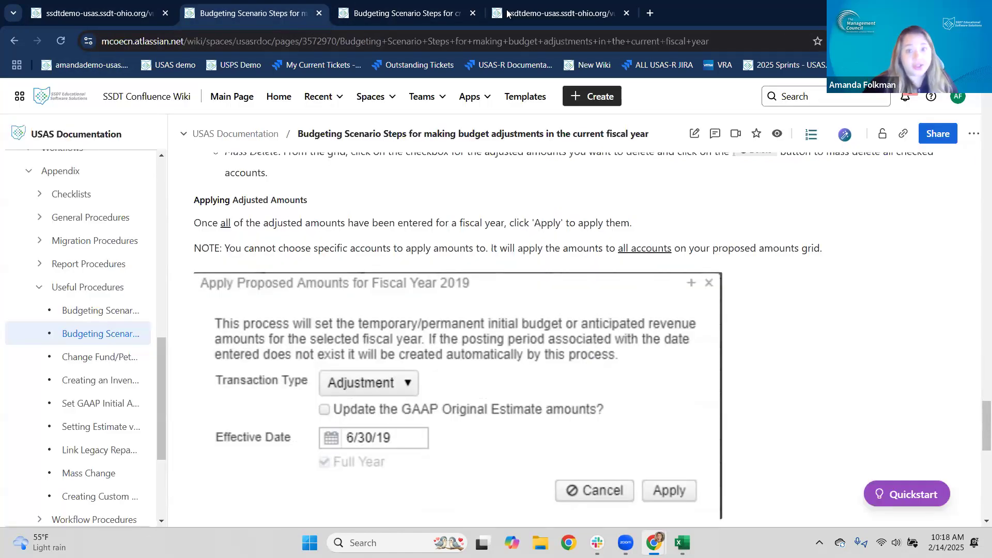
Open the SSDT Public Wiki in a new browser tab and go through SSDT Meetings and Trainings to the ITC Training and Registration page
click(650, 13)
click(588, 65)
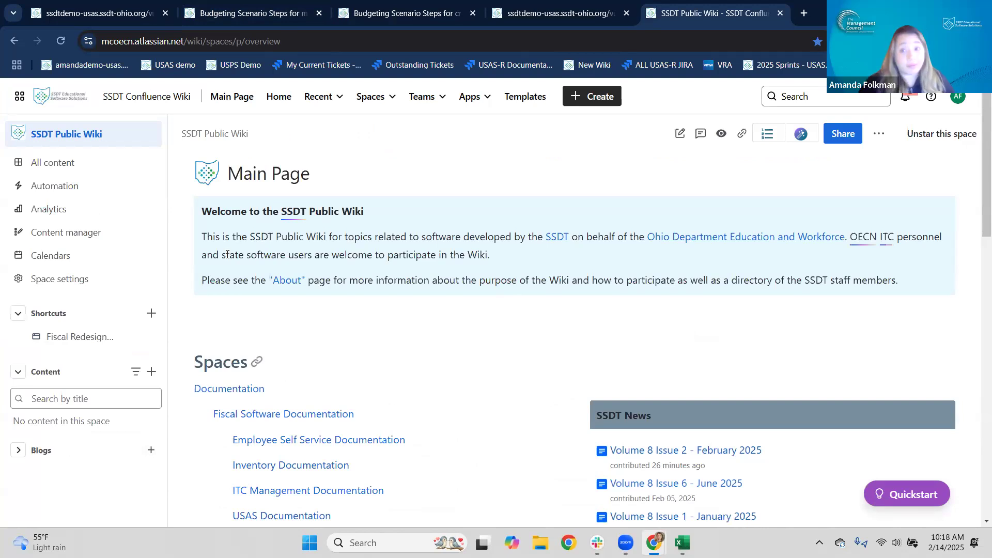
scroll(227, 255, down, 6)
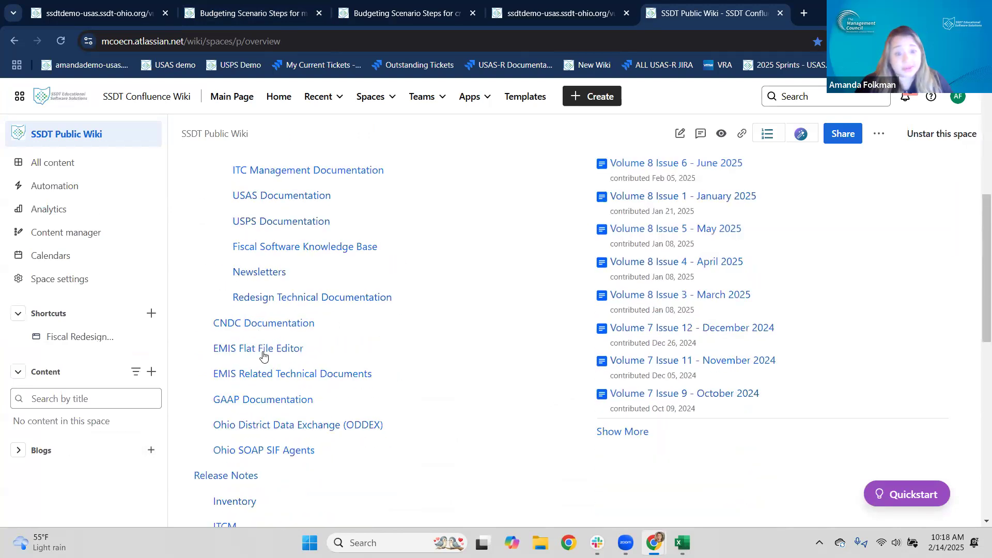
scroll(266, 354, down, 4)
scroll(247, 458, down, 6)
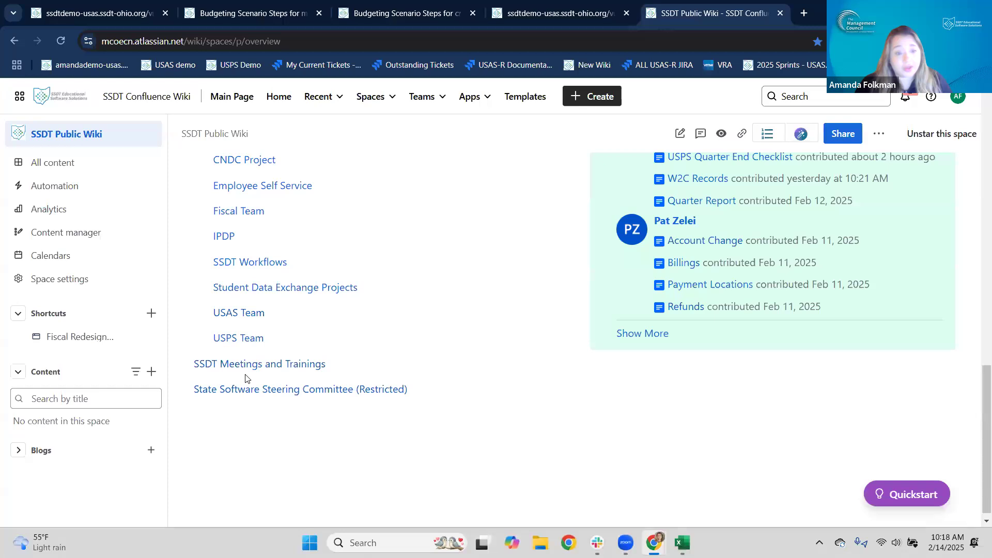
click(247, 367)
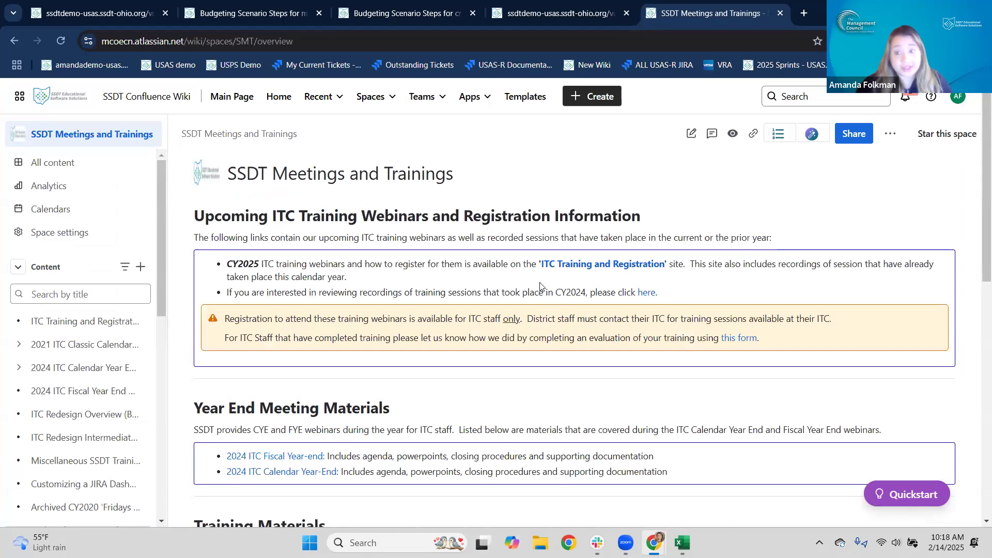
click(576, 264)
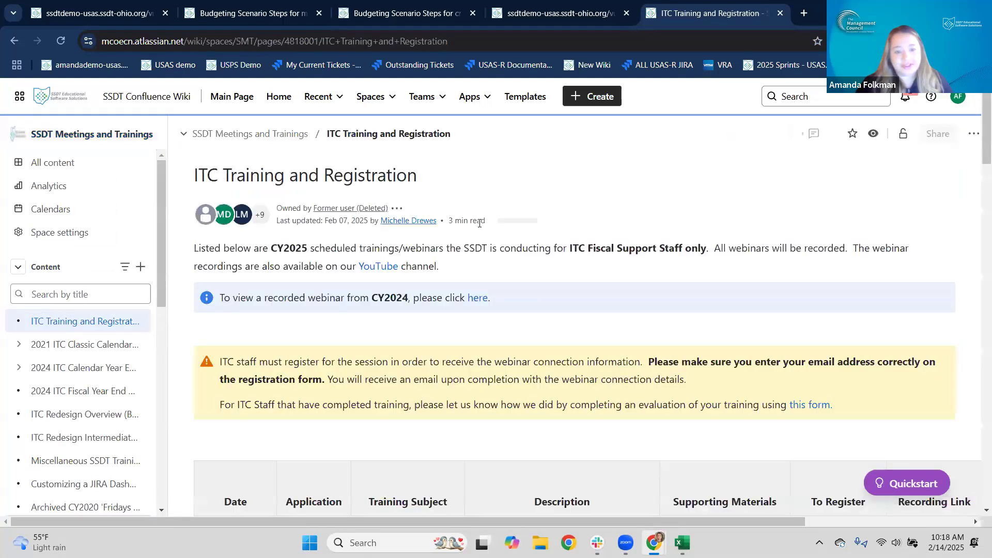
Find the Feb 14, 2025 USAS Budgeting session in the training schedule and check its recording link entry
scroll(491, 232, down, 2)
scroll(494, 236, down, 4)
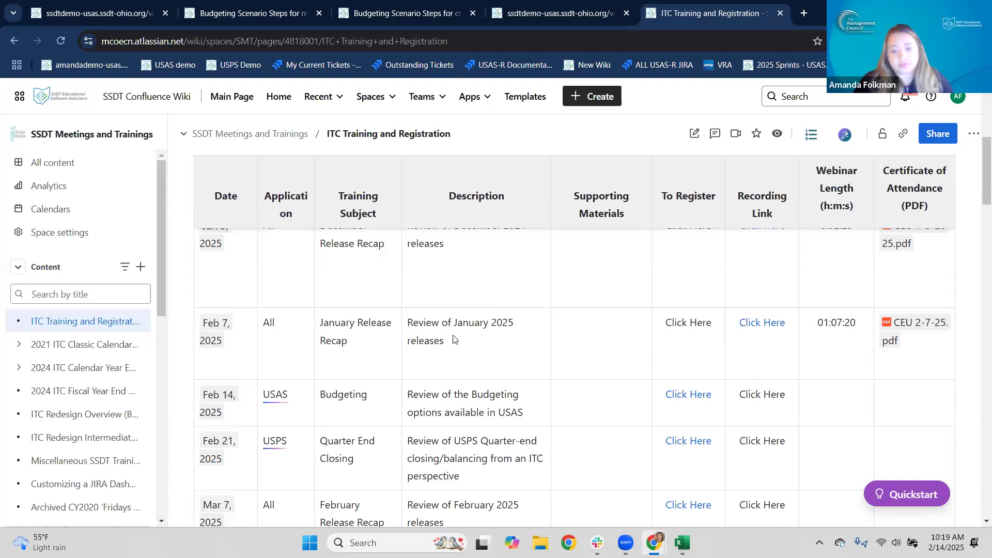
scroll(343, 337, down, 1)
drag(326, 331, 368, 335)
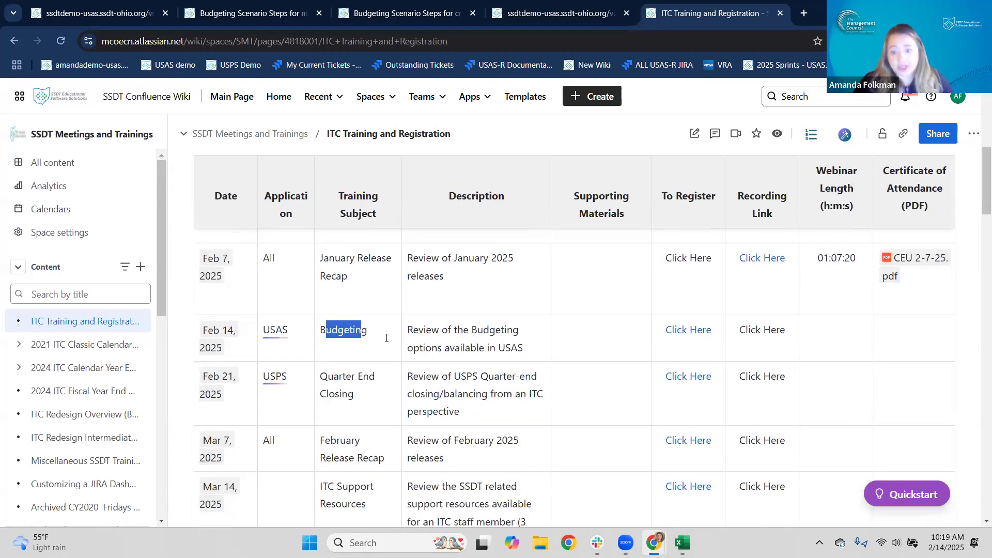
drag(778, 341, 740, 333)
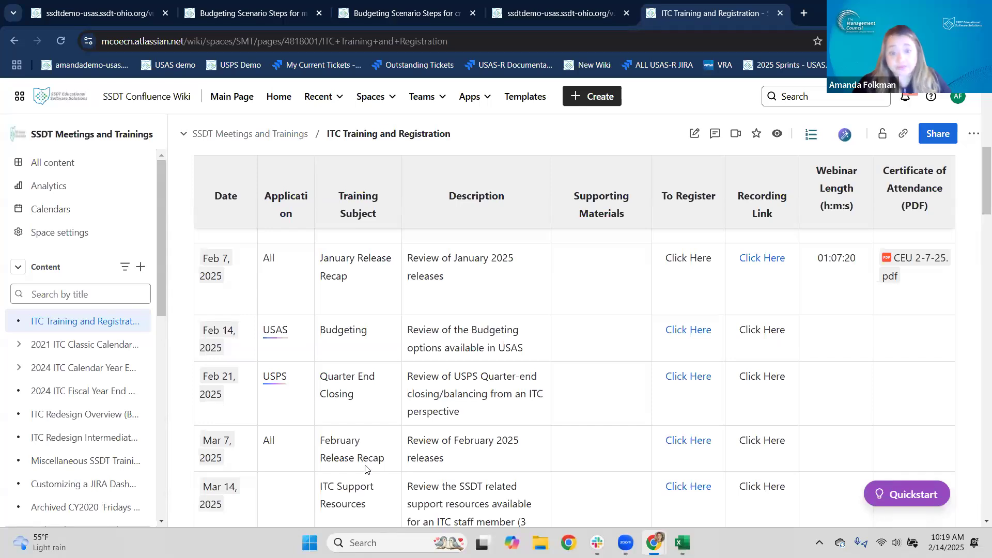
Review the upcoming sessions after the Budgeting webinar, including ITC Support Resources, and read the OECN United conference description
scroll(361, 466, down, 1)
scroll(342, 400, down, 1)
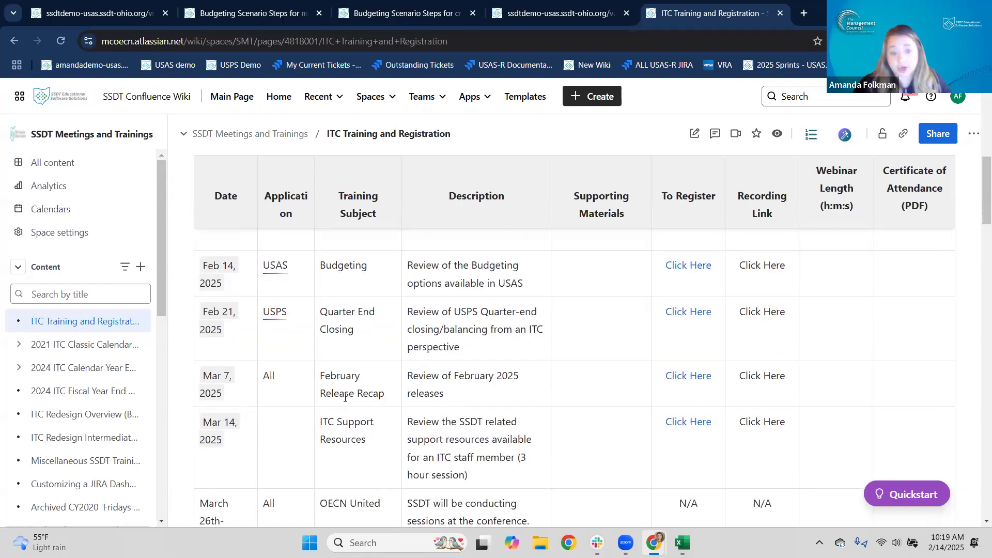
scroll(345, 397, down, 2)
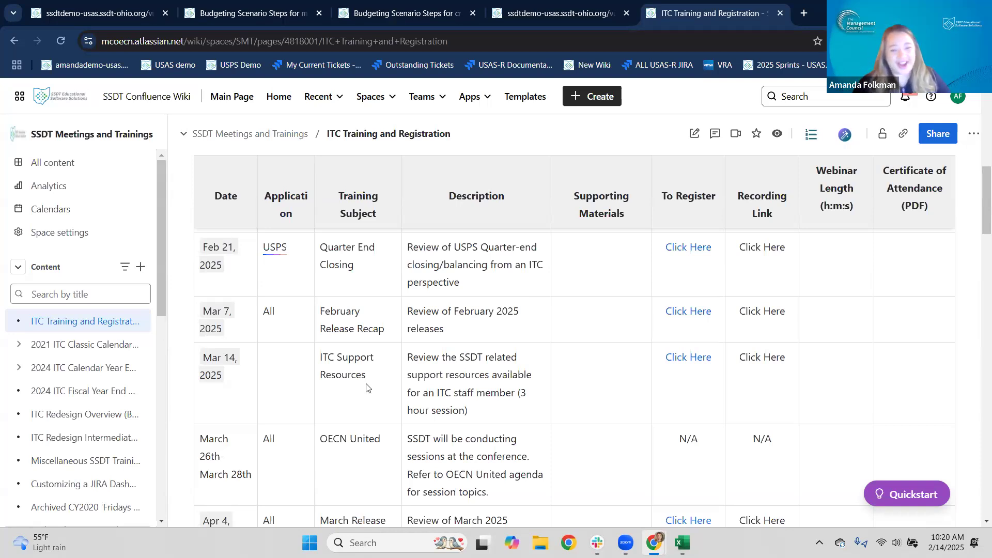
scroll(365, 368, down, 1)
scroll(351, 385, down, 2)
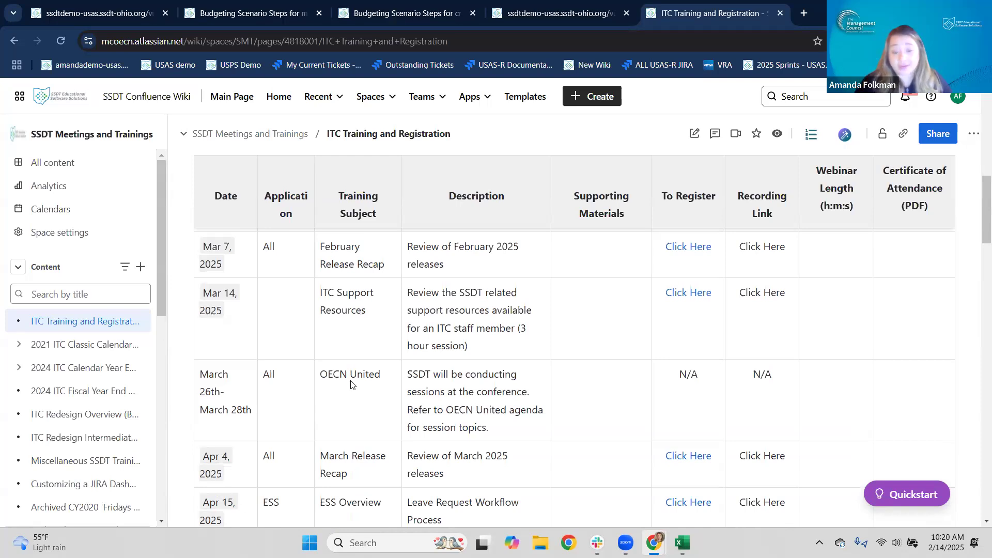
drag(408, 376, 491, 432)
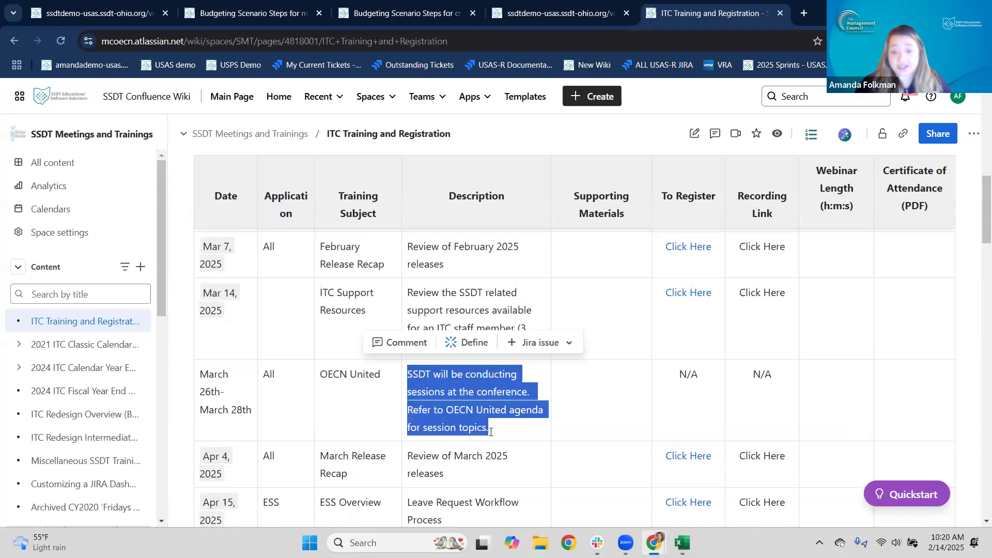
click(491, 431)
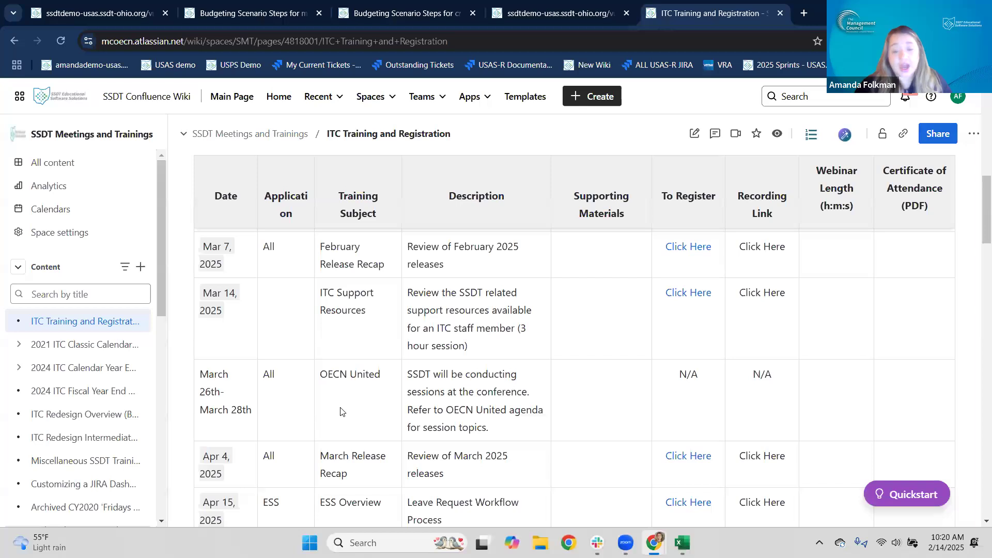